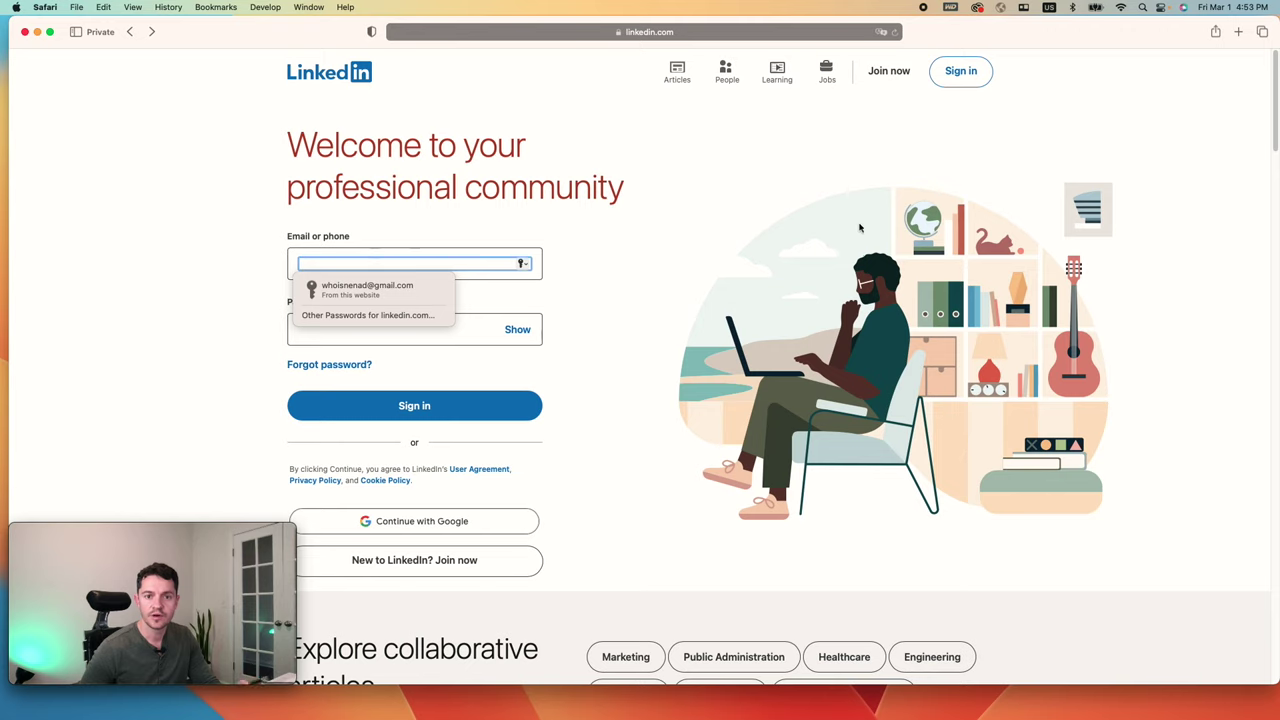
Step: Start a new LinkedIn account with your Gmail address and a password, then submit
left_click(668, 404)
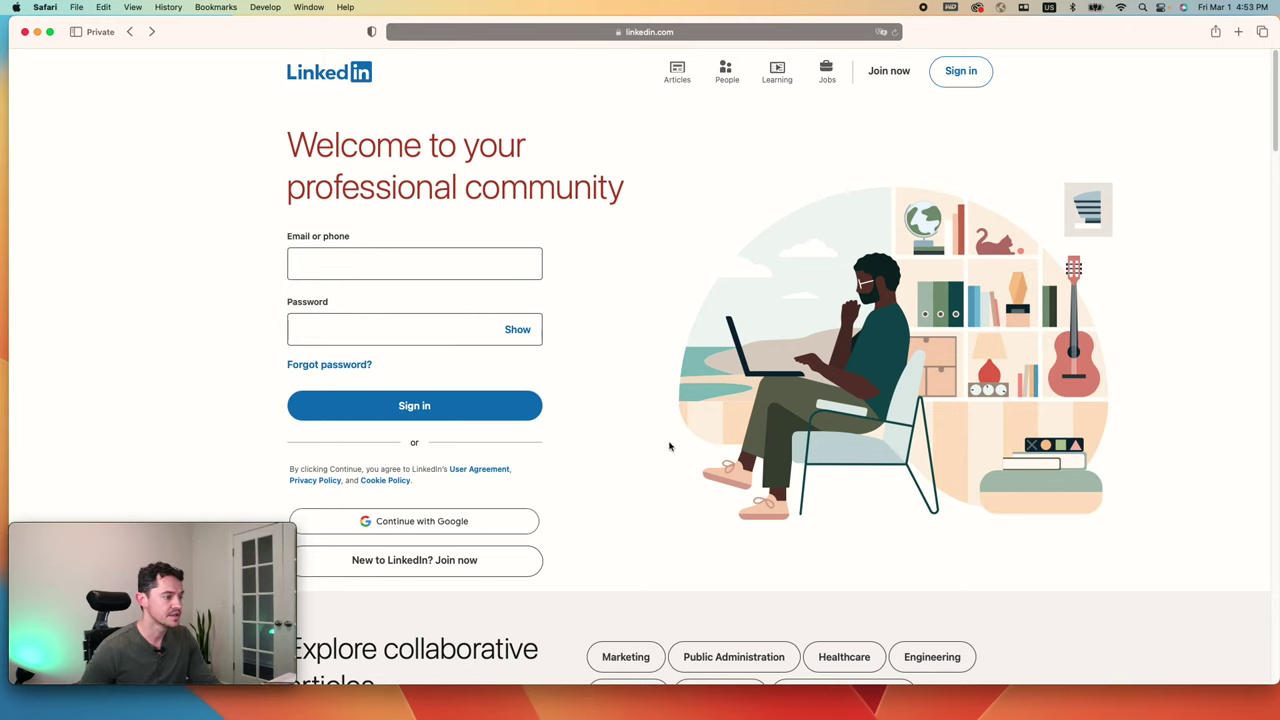
left_click(453, 572)
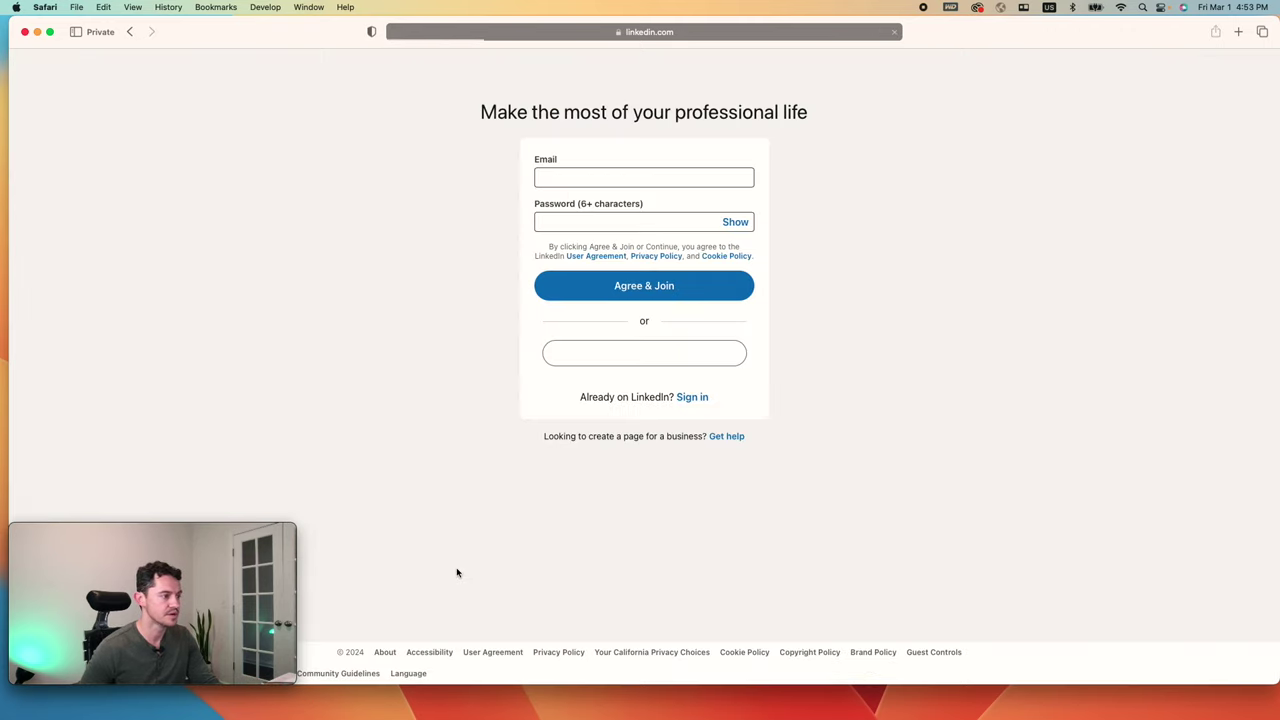
left_click(609, 177)
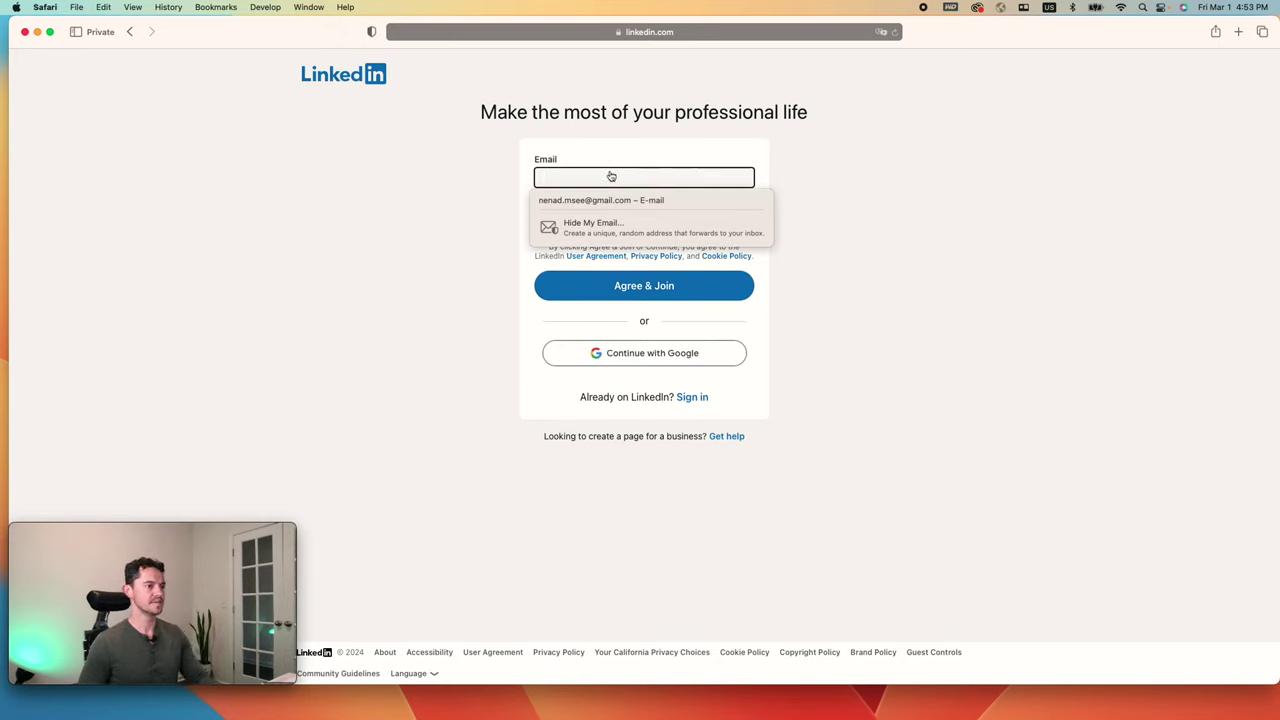
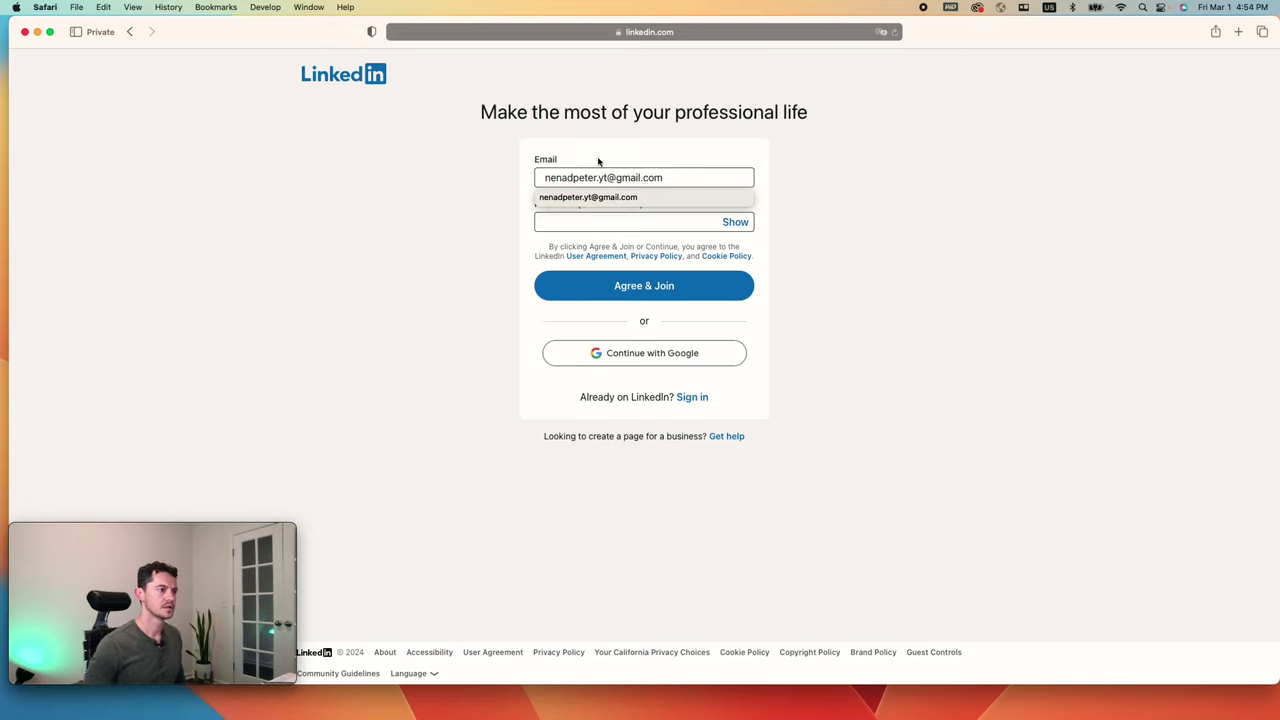
left_click(616, 229)
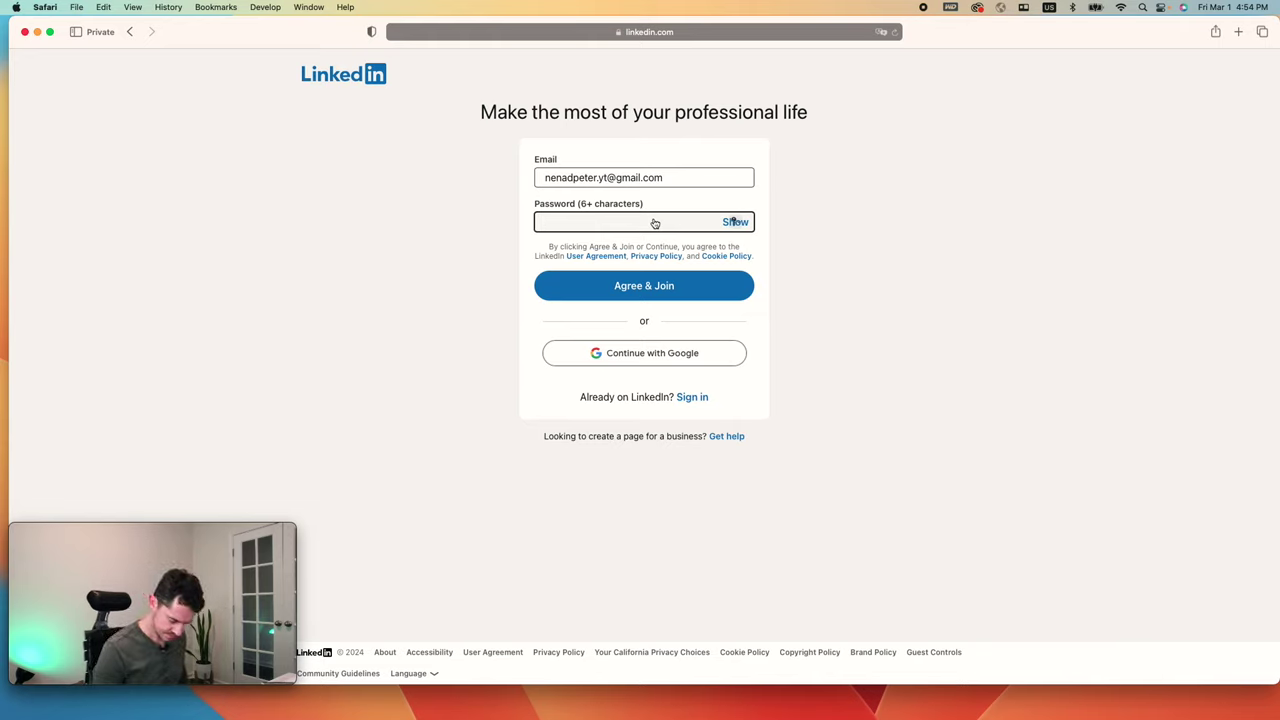
type("•••••")
key("Return")
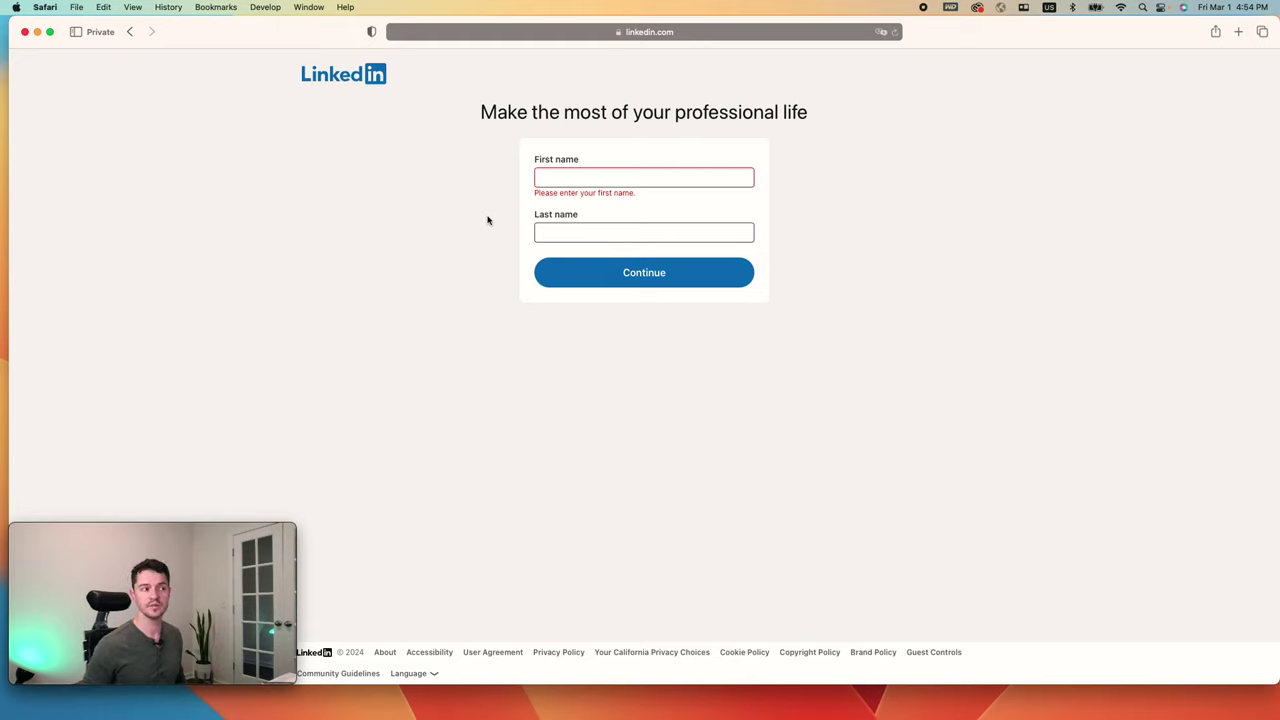
Step: Enter the member's first and last name and submit them
left_click(576, 178)
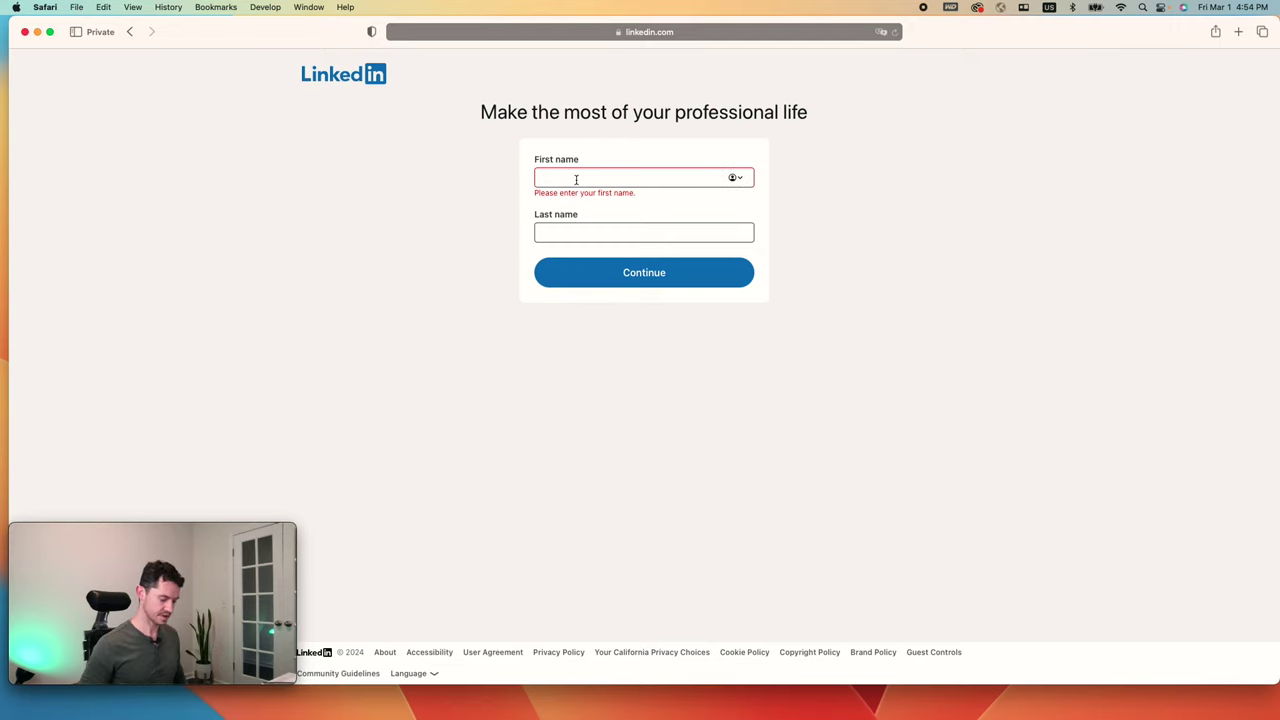
key("Tab")
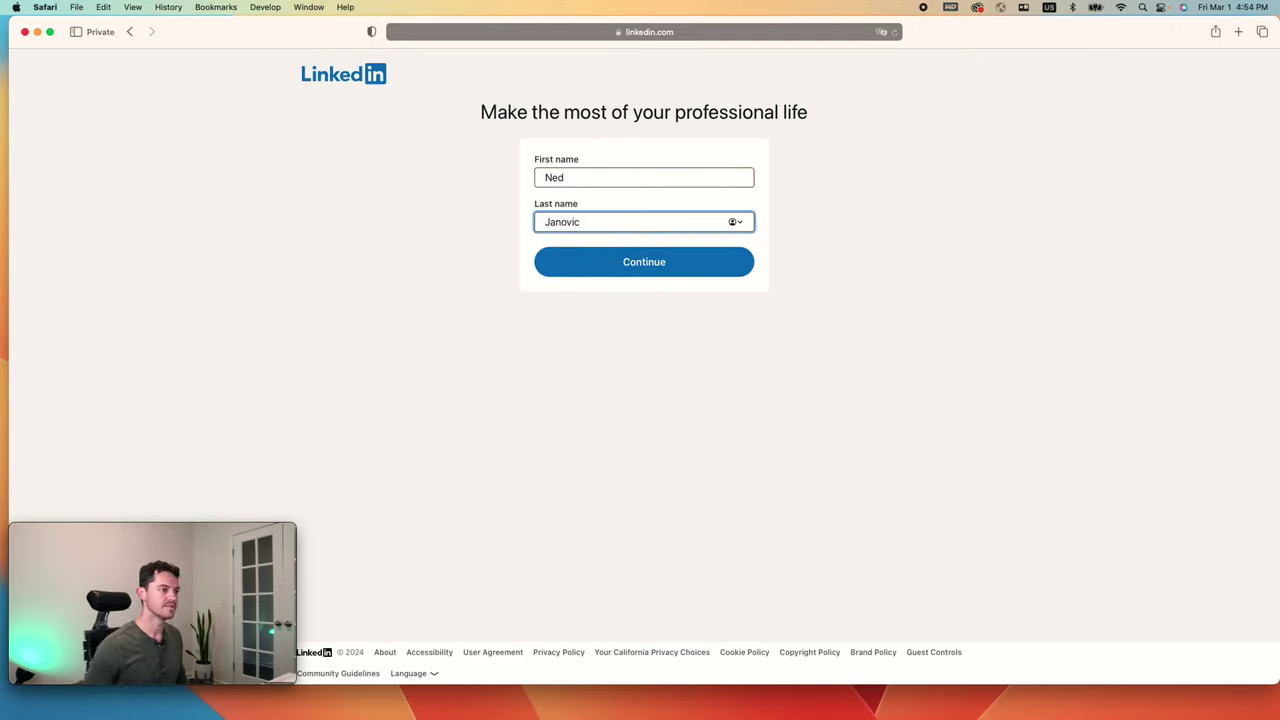
left_click(615, 270)
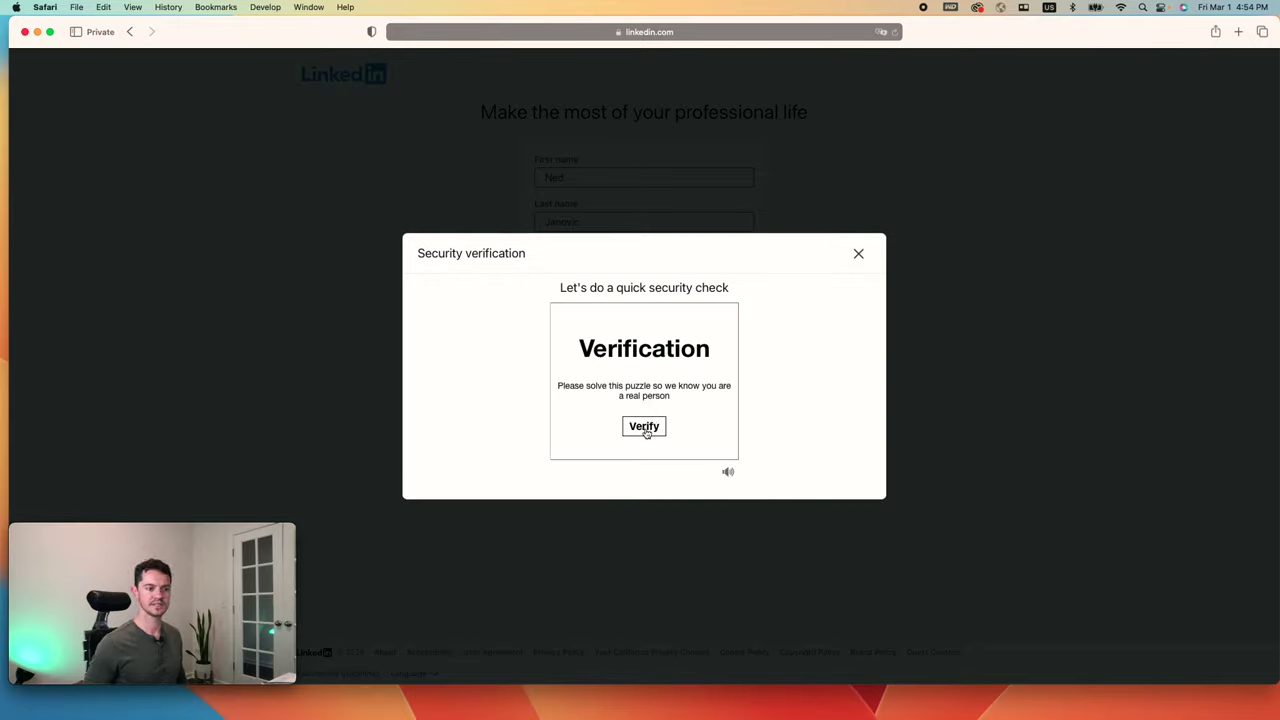
Step: Pass the security puzzle and select the prefilled postal code for replacement
left_click(646, 432)
left_click(630, 418)
left_click(704, 414)
left_click(600, 237)
double_click(600, 237)
Step: Change the location to the Dunedin, Florida postal code and continue
key("BackSpace")
type("34698")
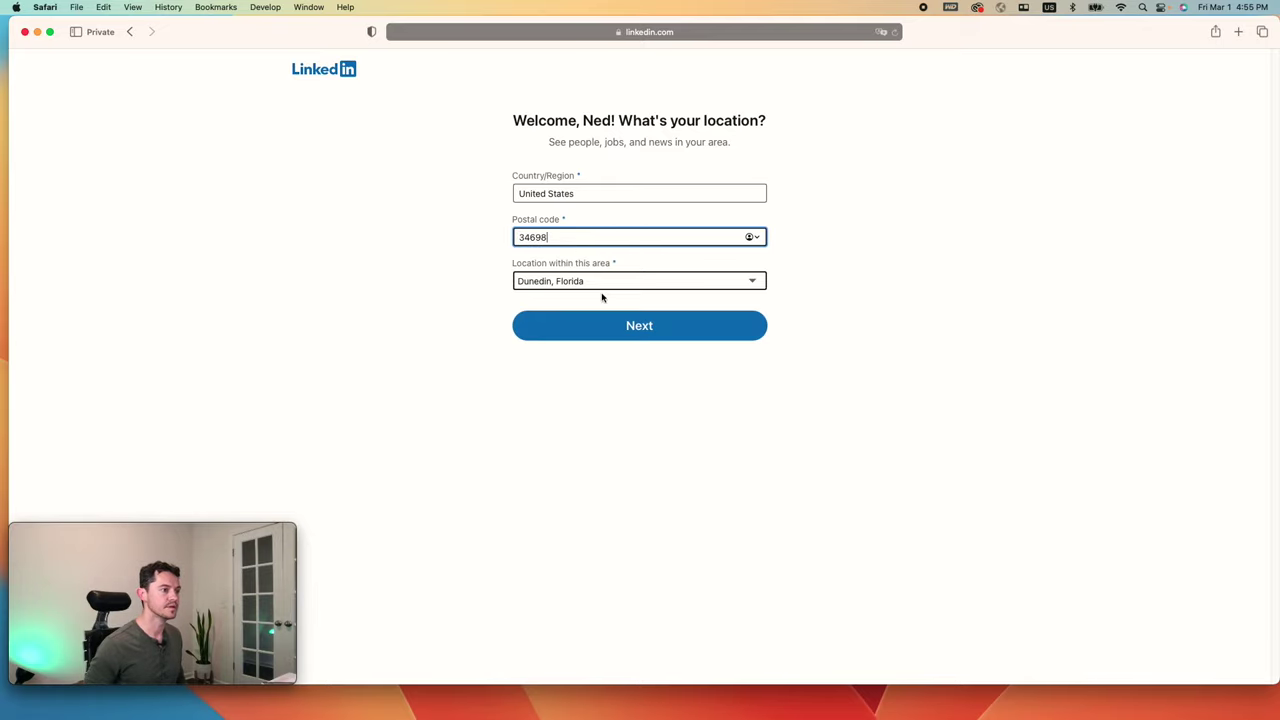
left_click(619, 325)
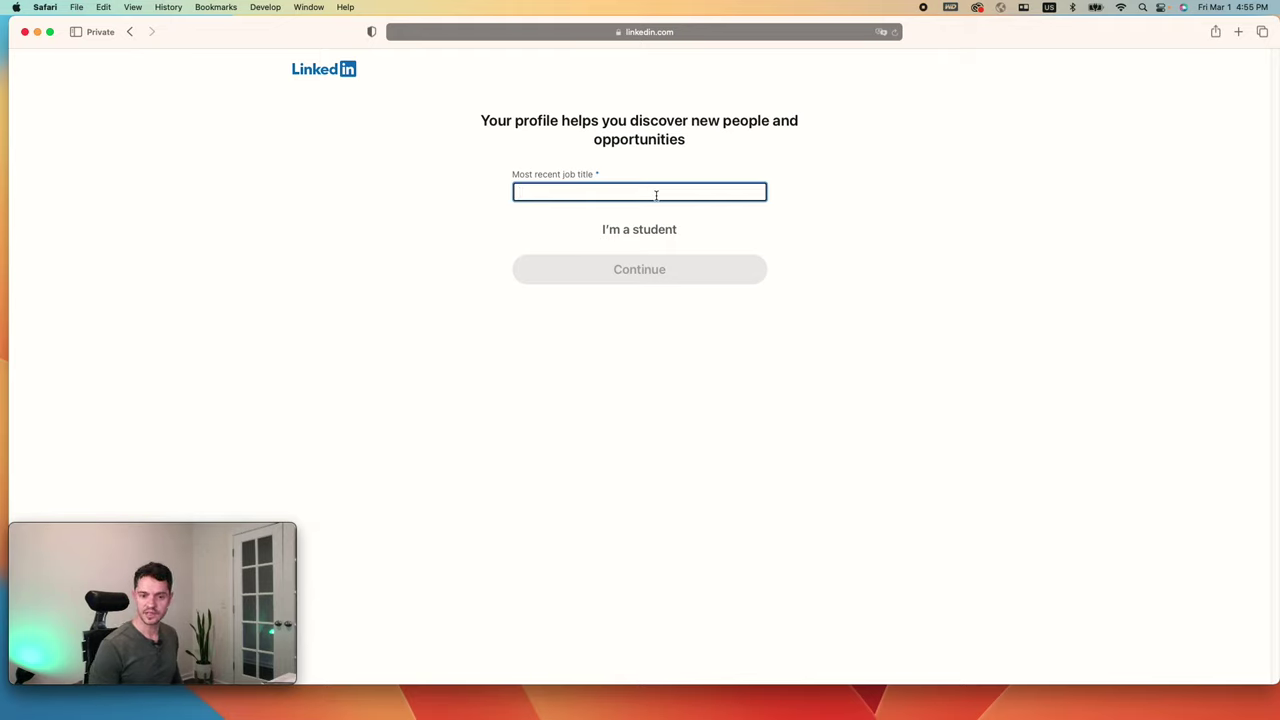
Step: Enter Substation Design Intern as the most recent job title, with employment type Internship
type("Subs")
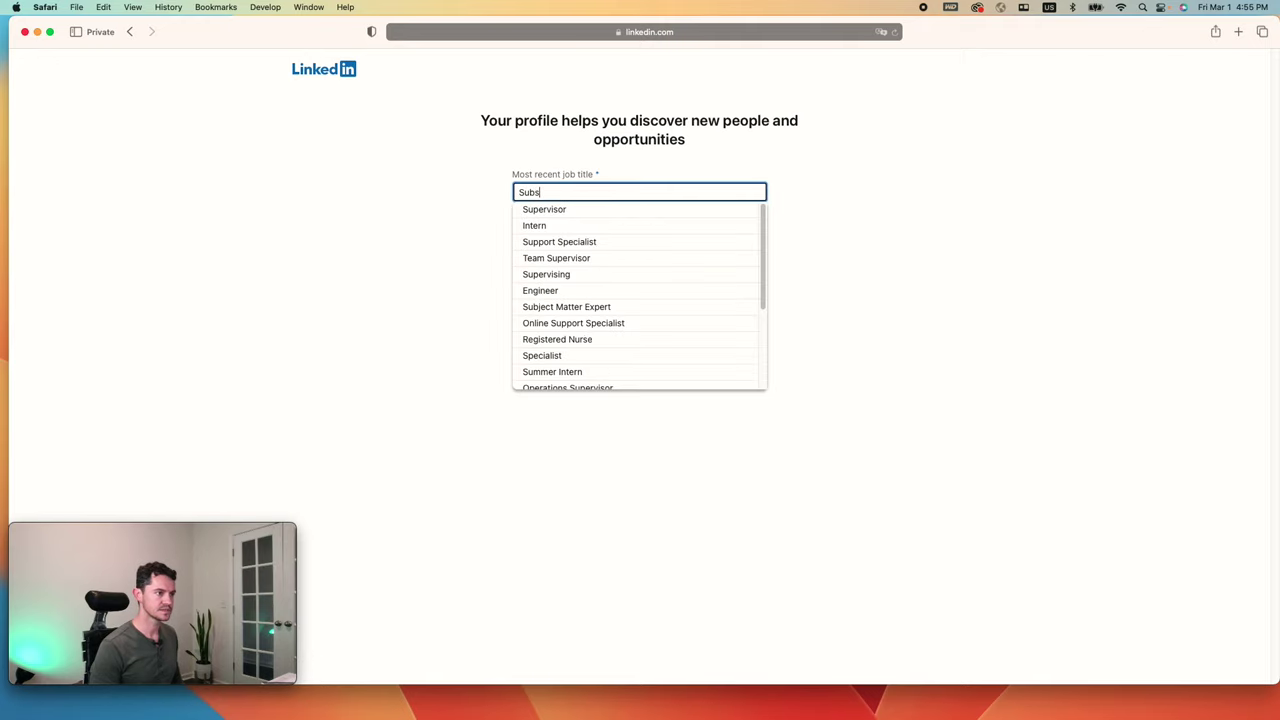
type("tation E")
key("BackSpace")
type("des")
key("BackSpace")
key("BackSpace")
key("BackSpace")
type("Design Inter")
key("BackSpace")
key("BackSpace")
key("BackSpace")
key("BackSpace")
type("ntern")
left_click(616, 247)
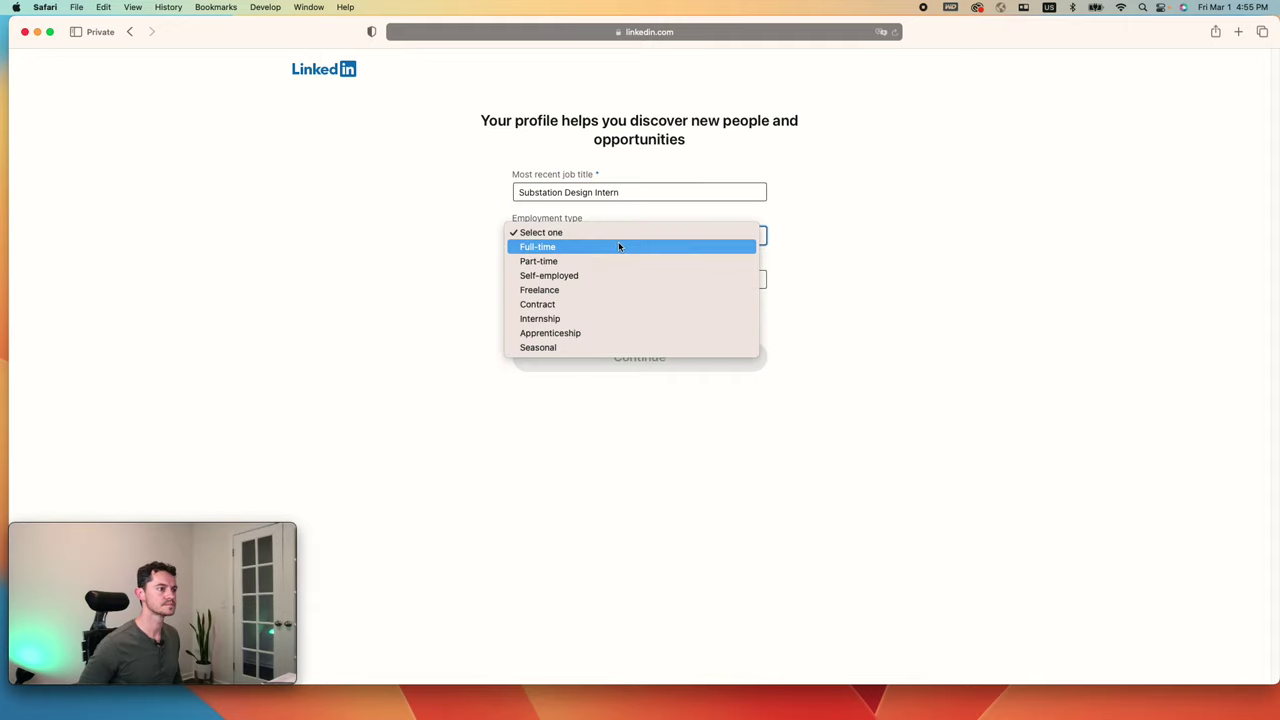
left_click(592, 319)
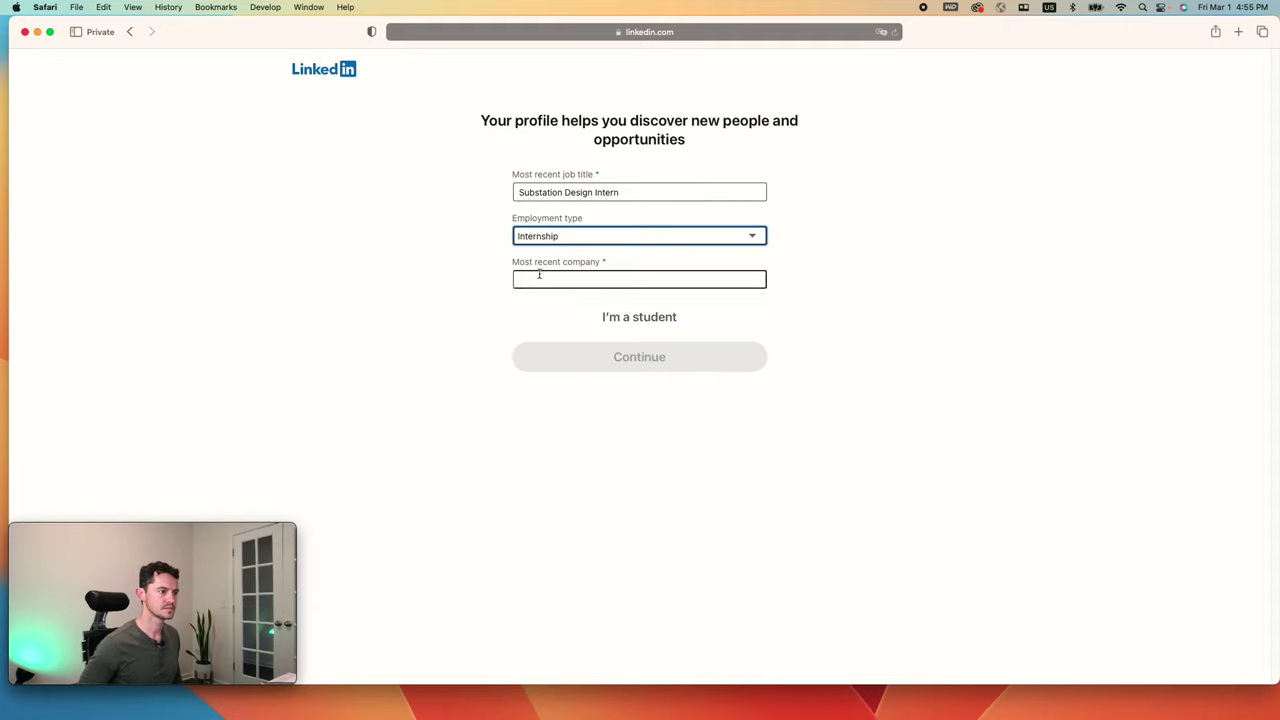
Step: Fill in the most recent company's name and submit the job details
left_click(580, 278)
type("Nenad LLC")
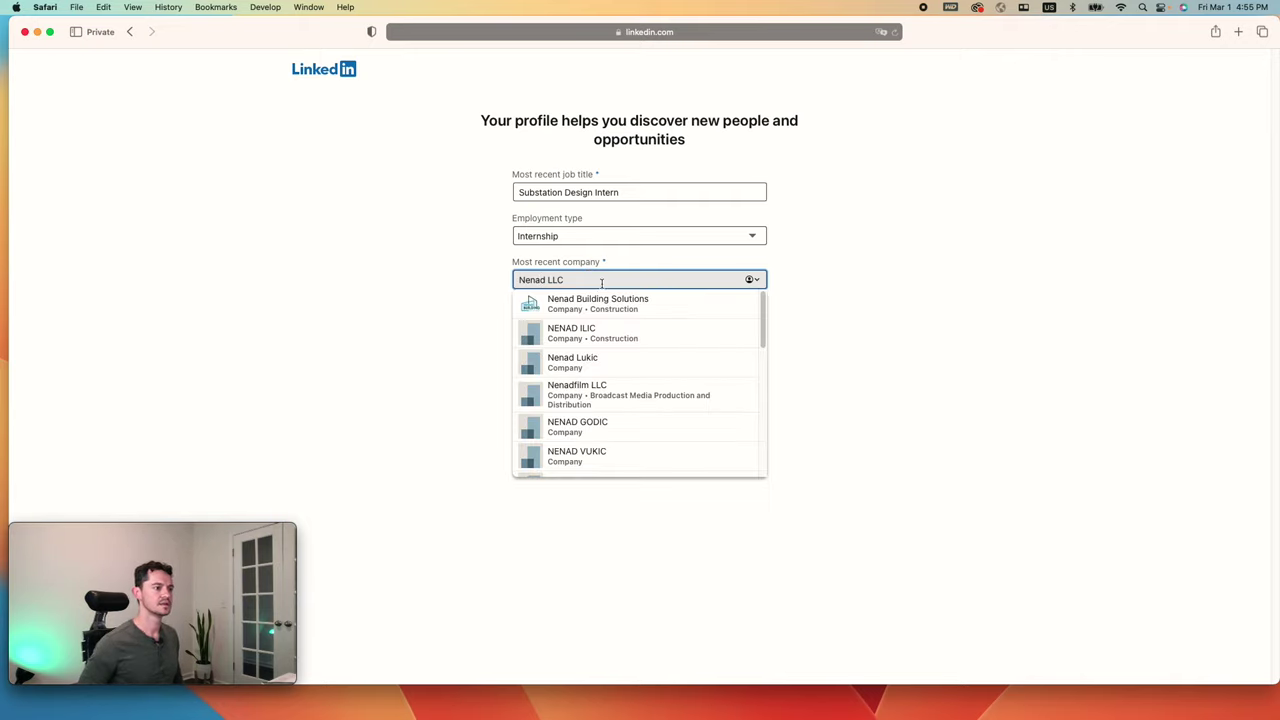
left_click(388, 312)
left_click(660, 372)
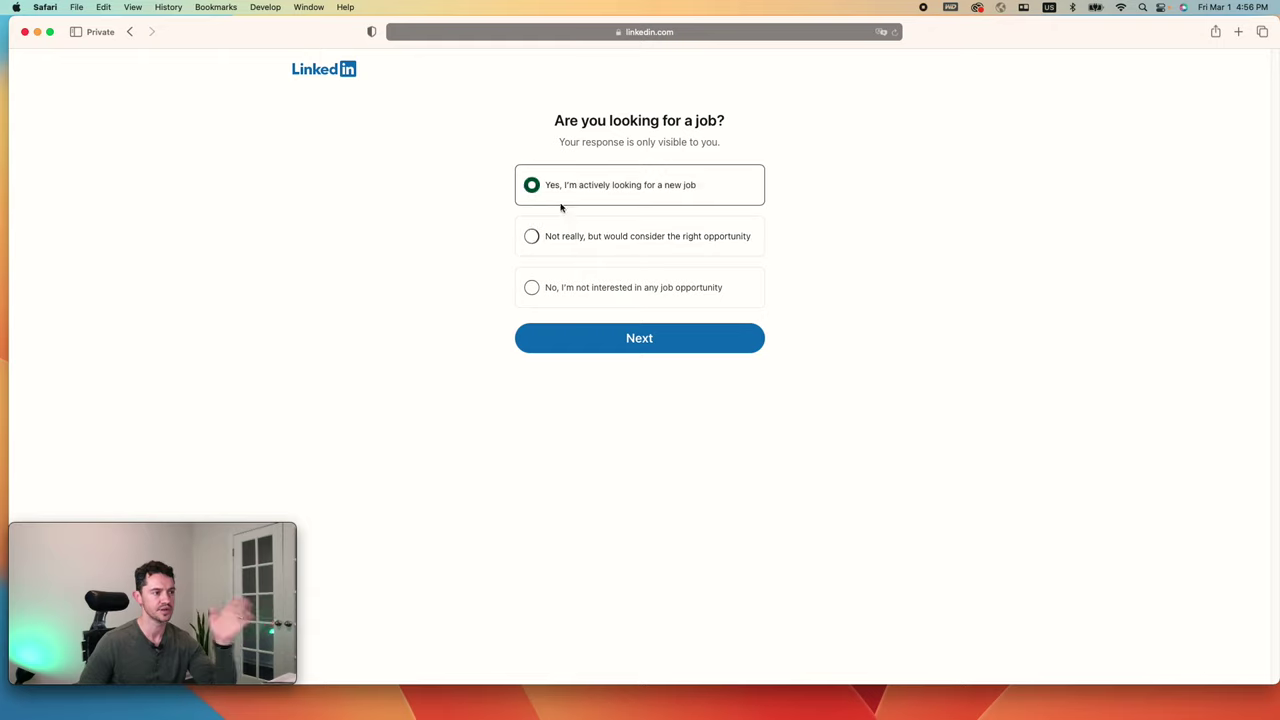
Step: Enter Electrical Engineer as the desired job title, replacing Substation Design Engineer
left_click(626, 351)
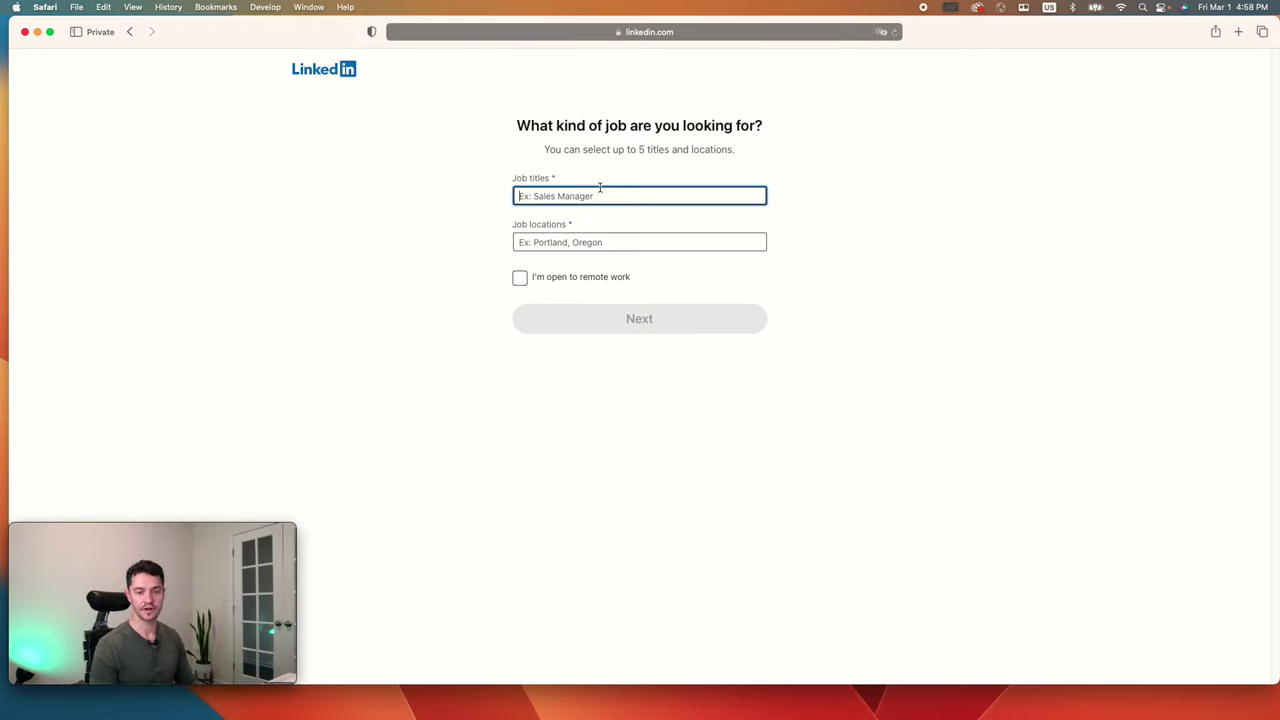
type("Su")
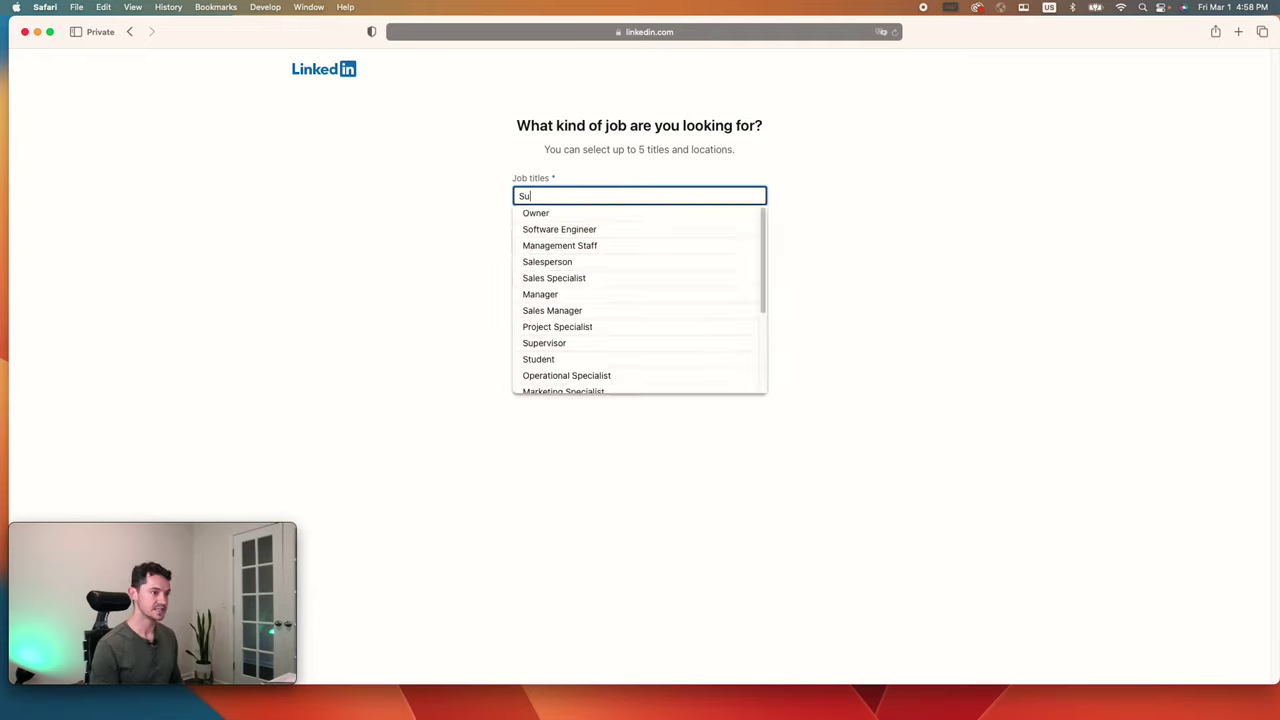
type("bstation D")
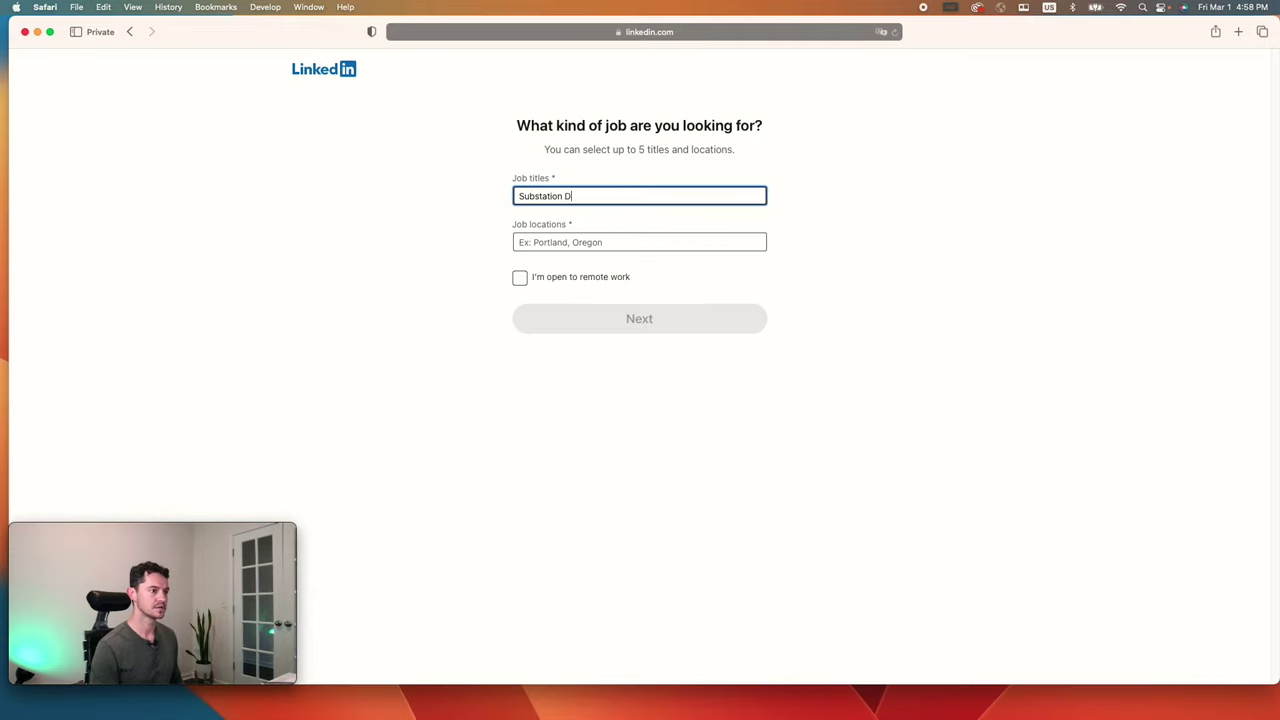
type("esign Engineer")
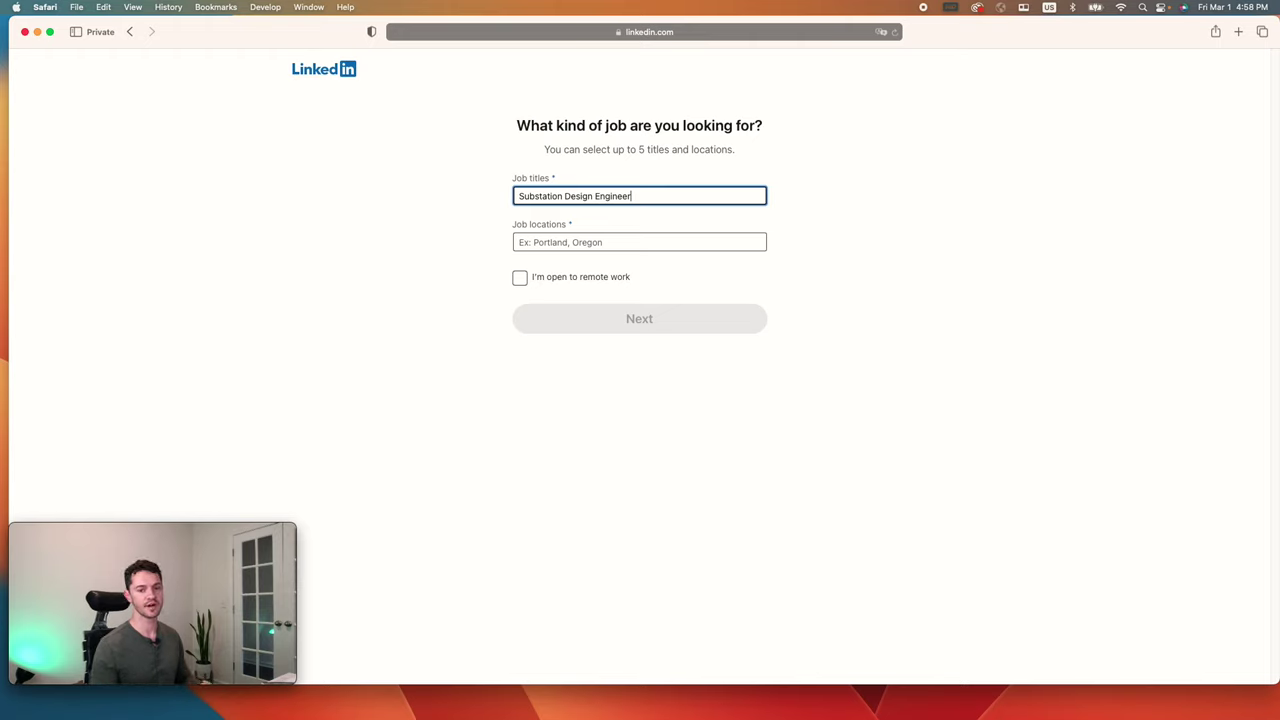
key("BackSpace")
key("BackSpace")
key("BackSpace")
key("BackSpace")
key("BackSpace")
key("BackSpace")
key("BackSpace")
key("BackSpace")
key("BackSpace")
key("BackSpace")
key("BackSpace")
key("BackSpace")
key("BackSpace")
key("BackSpace")
key("BackSpace")
key("BackSpace")
key("BackSpace")
key("BackSpace")
key("BackSpace")
key("BackSpace")
key("BackSpace")
key("BackSpace")
key("BackSpace")
key("BackSpace")
type("Electrical Engineer")
key("Tab")
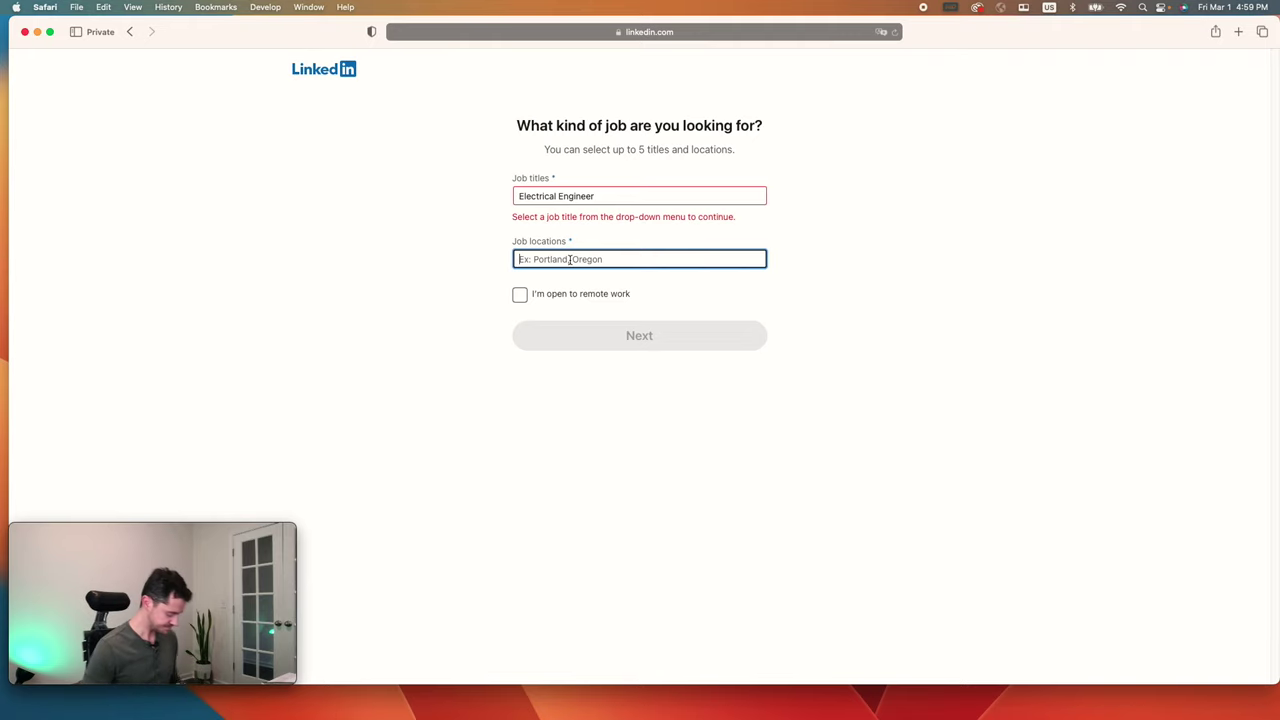
Step: Add Greater Orlando, Greater Tampa Bay Area and Miami-Dade County as job locations
type("or")
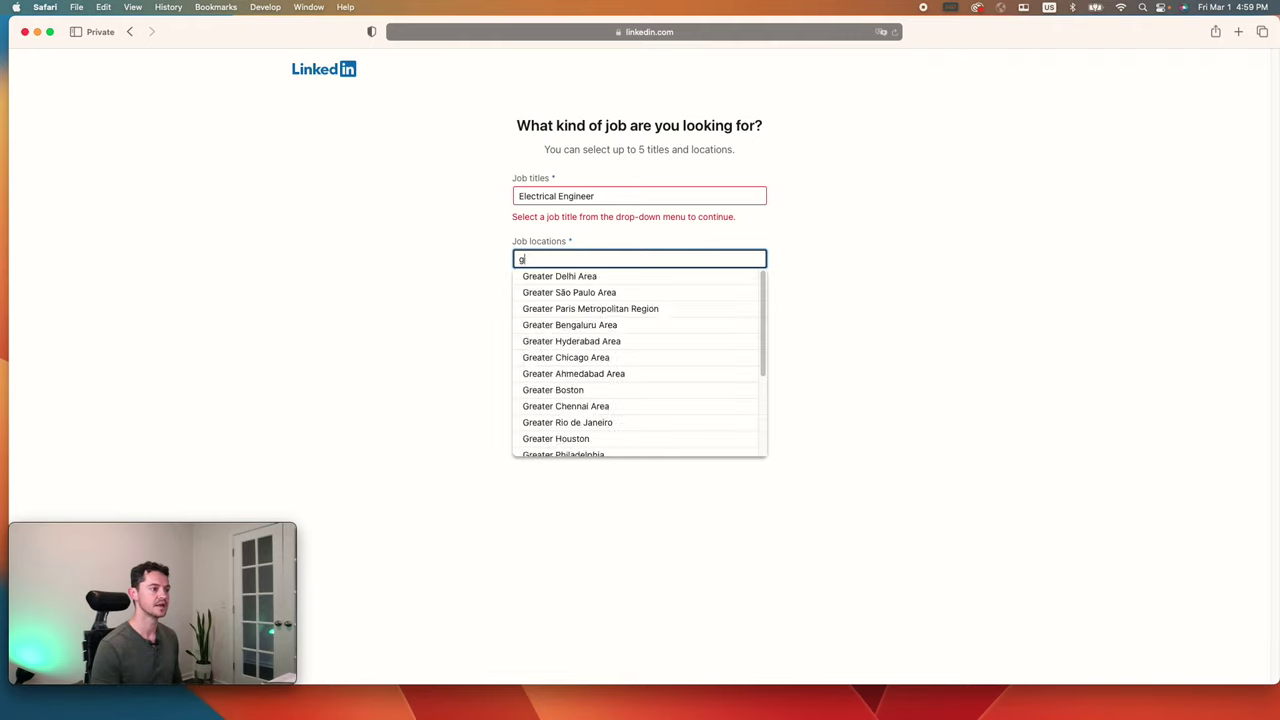
type("lando")
left_click(591, 291)
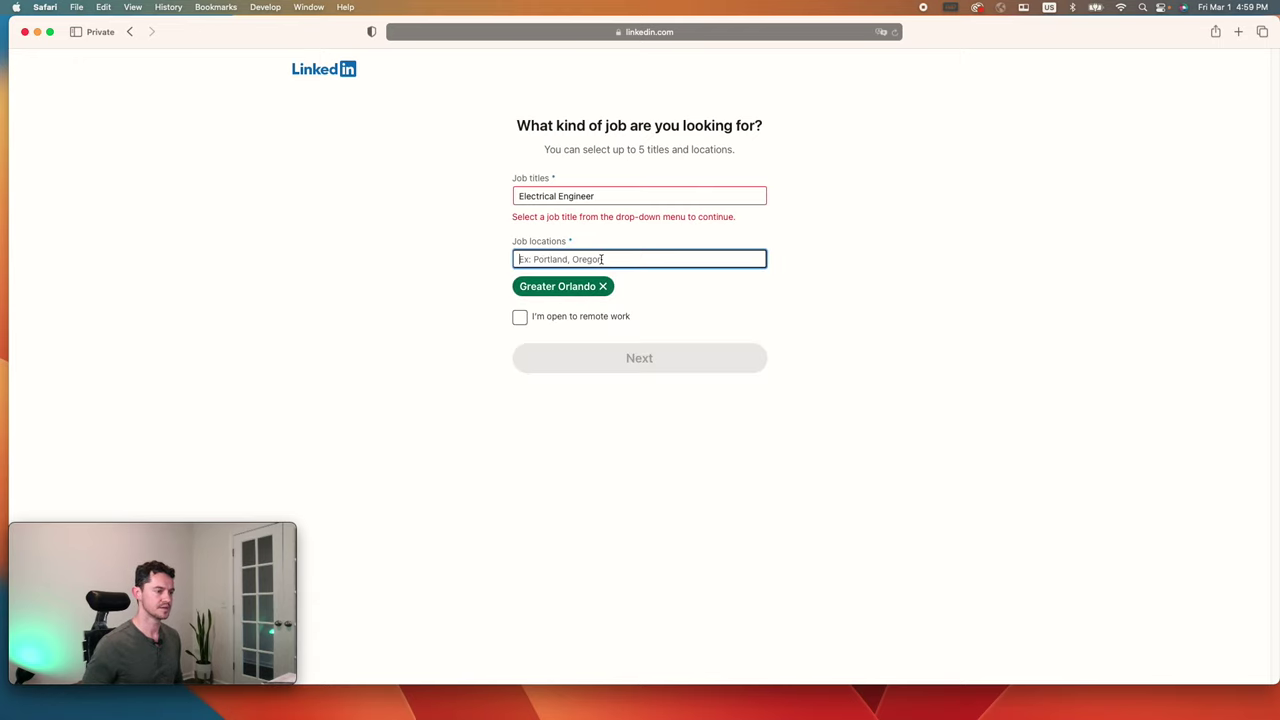
type("tamp")
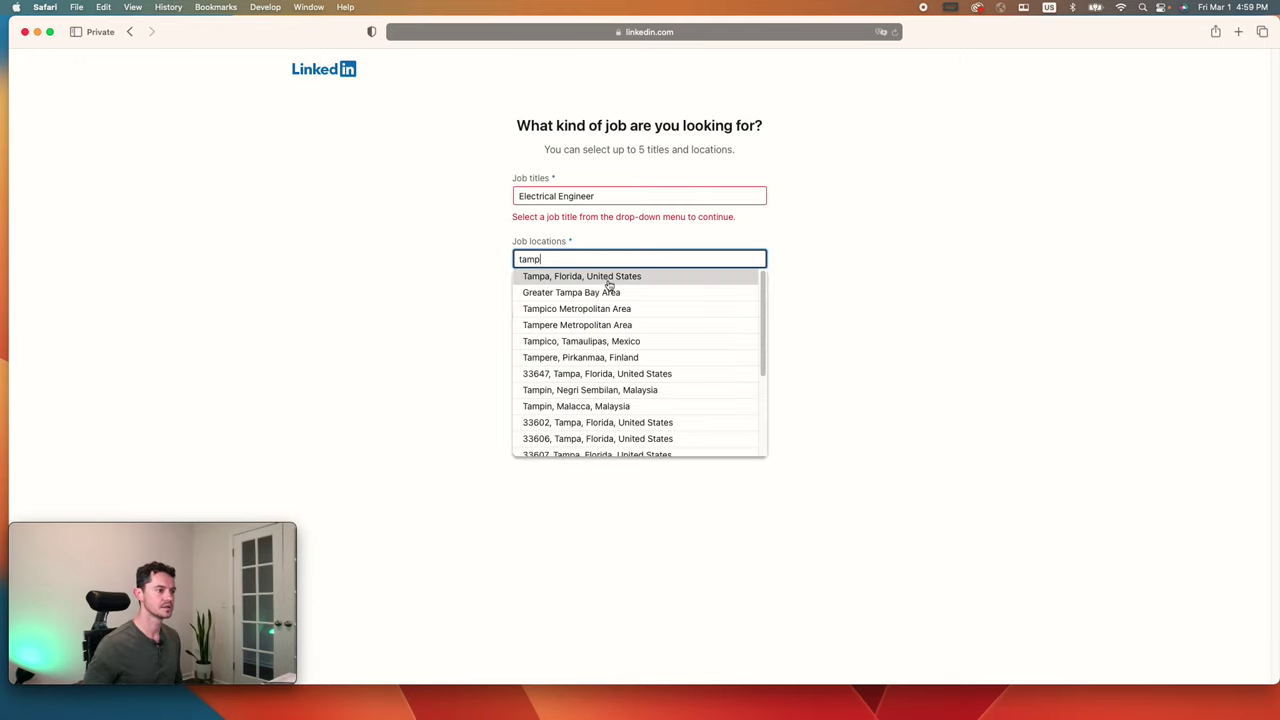
left_click(609, 291)
type("miam")
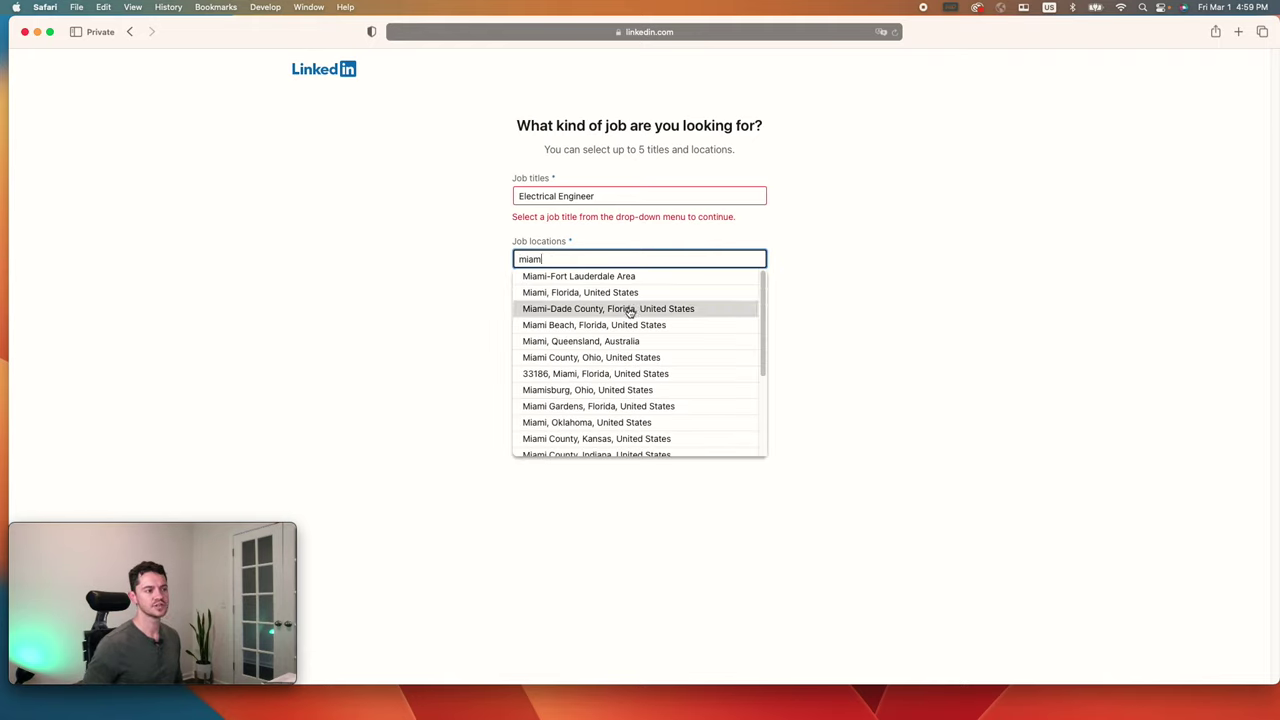
left_click(630, 310)
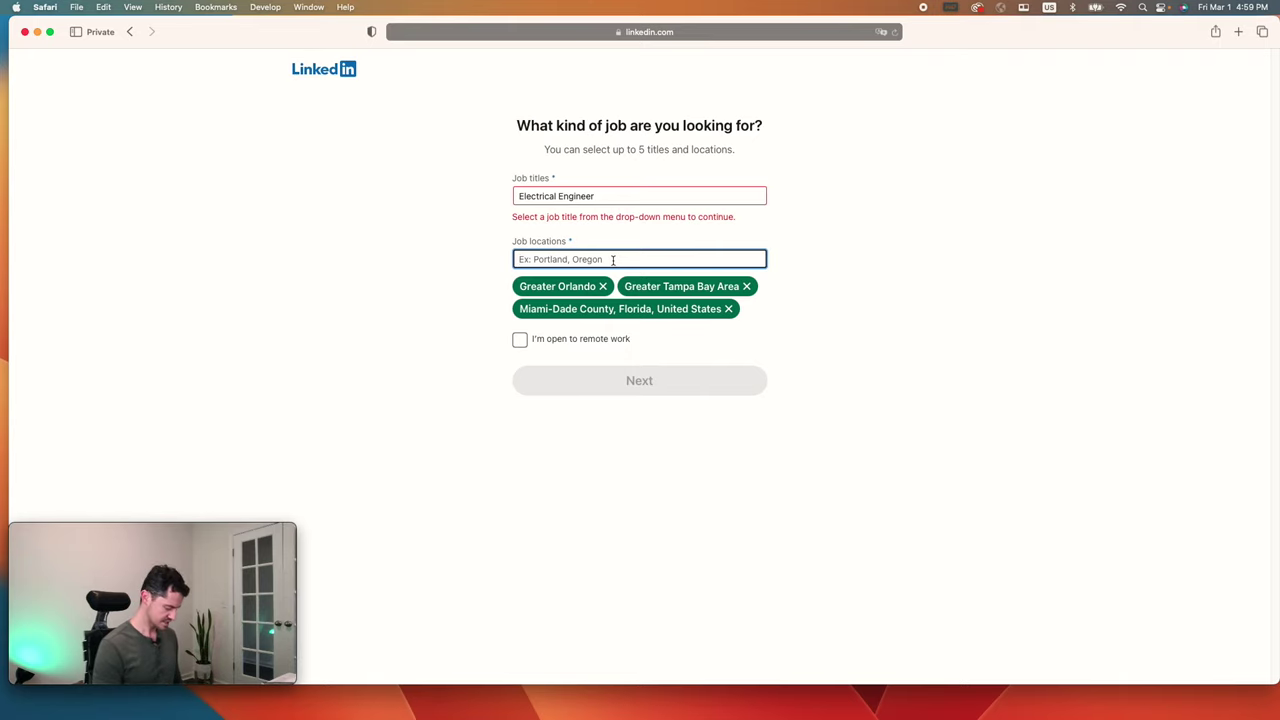
Step: Add Tennessee and Colorado as locations and confirm Electrical Engineer from the title suggestions
type("te")
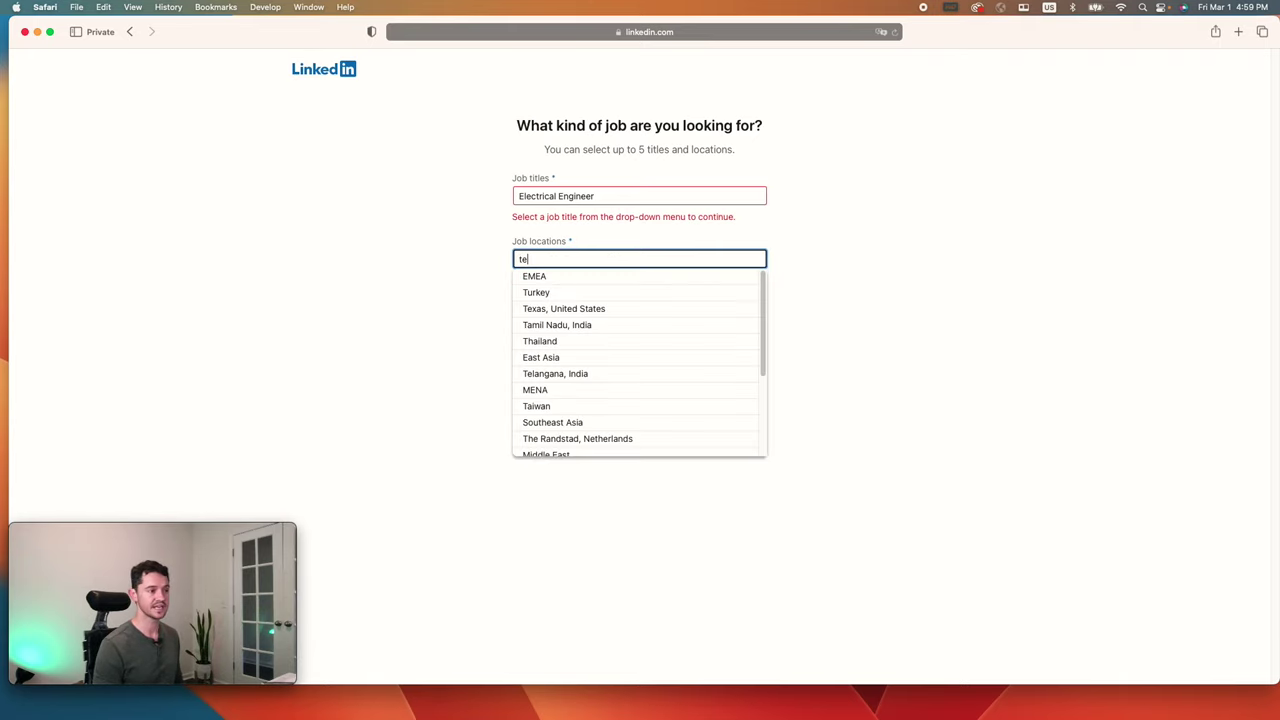
type("nnessee")
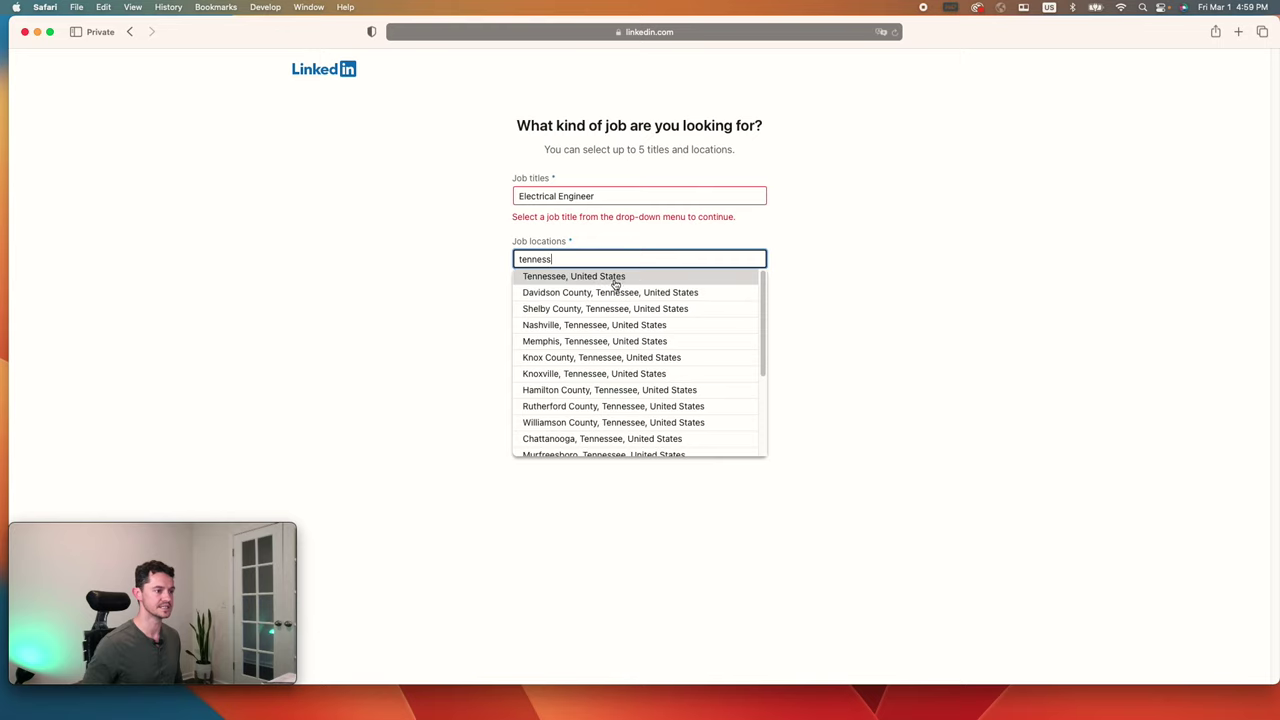
left_click(611, 277)
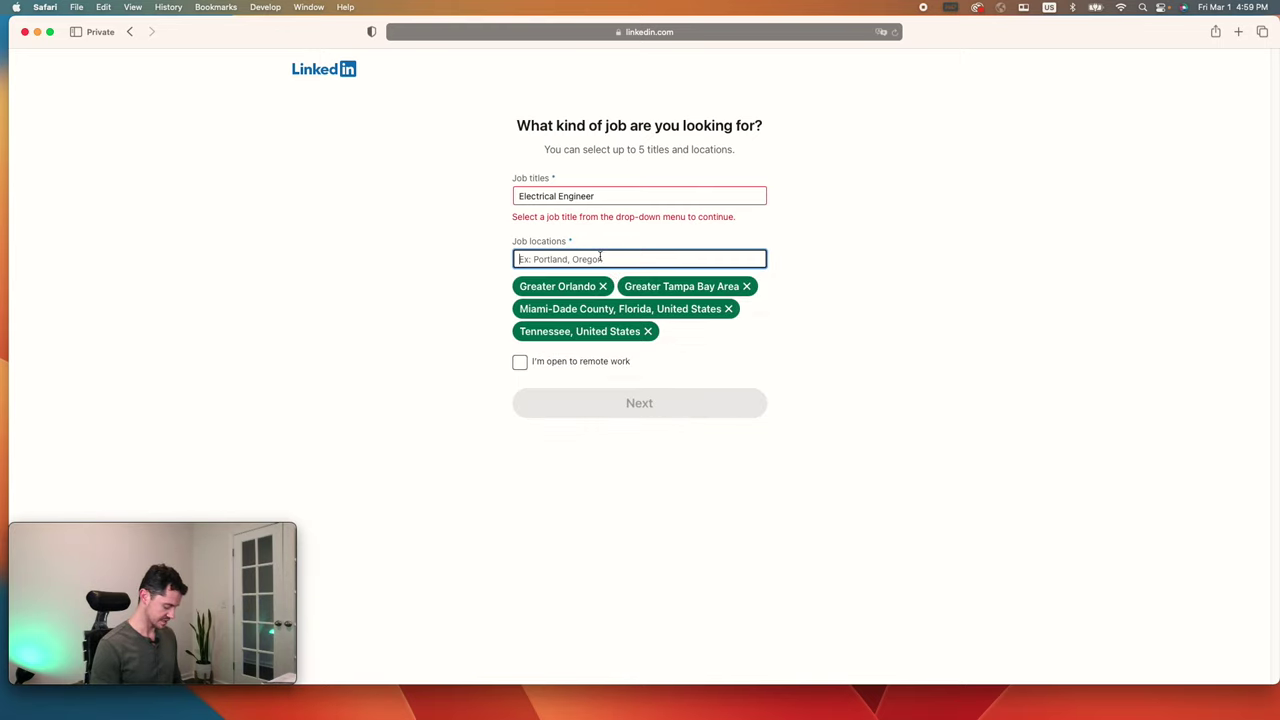
type("colorado")
left_click(603, 277)
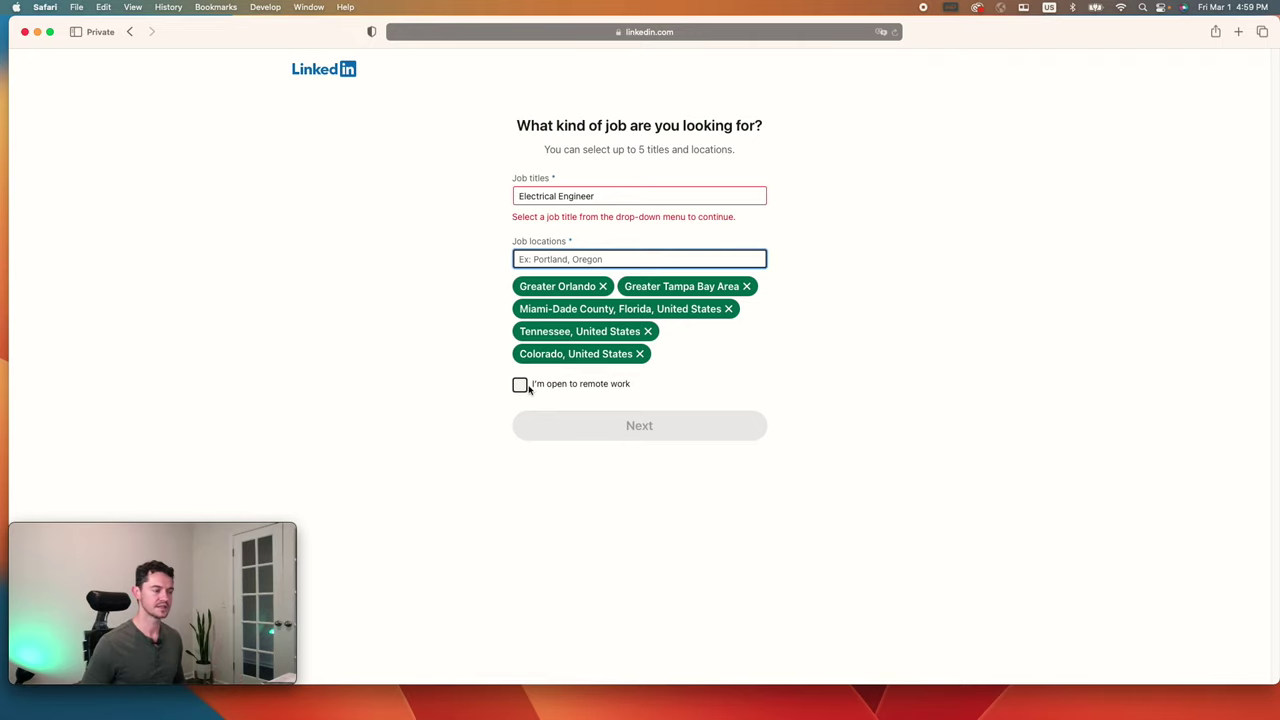
left_click(641, 385)
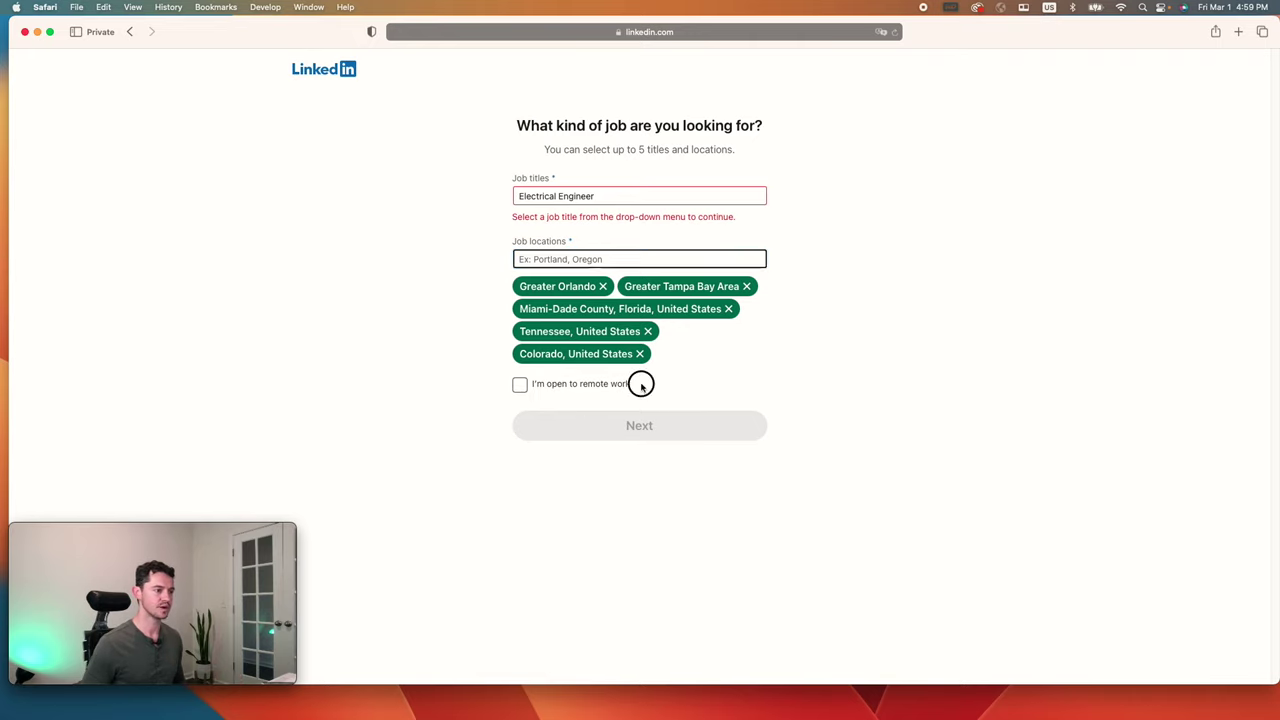
left_click(626, 196)
left_click(626, 212)
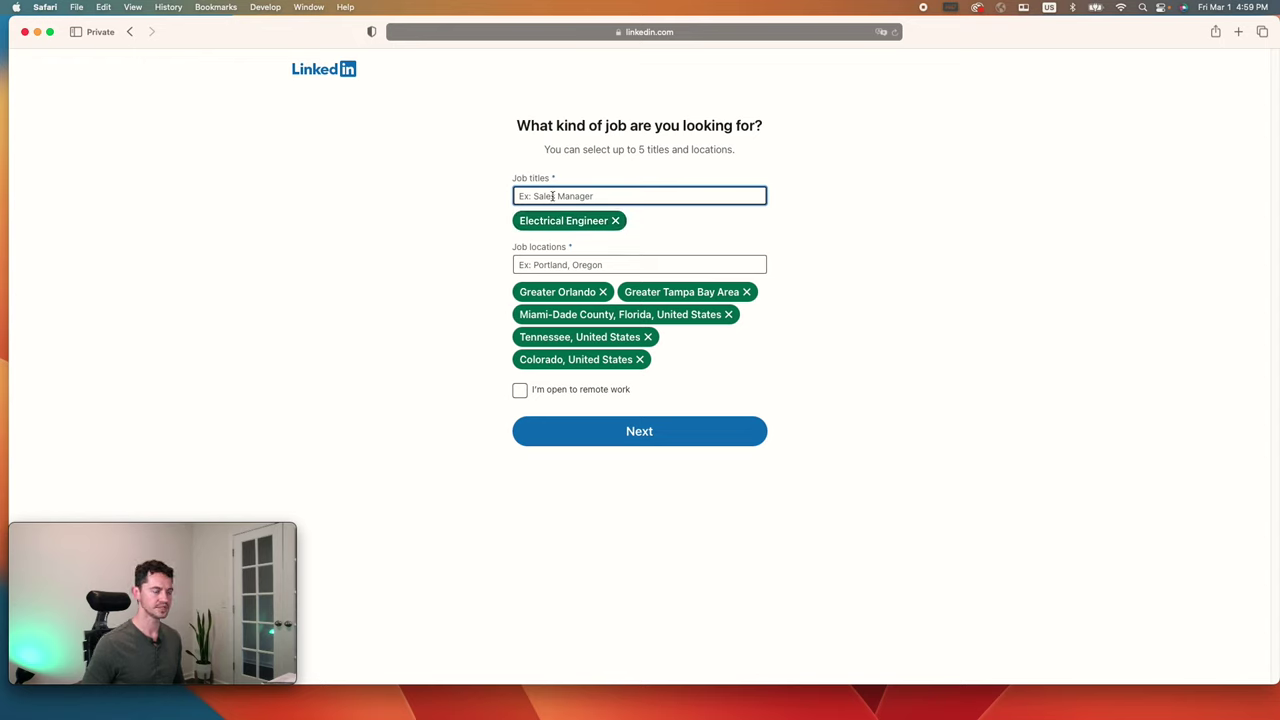
Step: Submit the job preferences, keep job alerts and recruiter sharing on, and pass the mobile app page
left_click(634, 438)
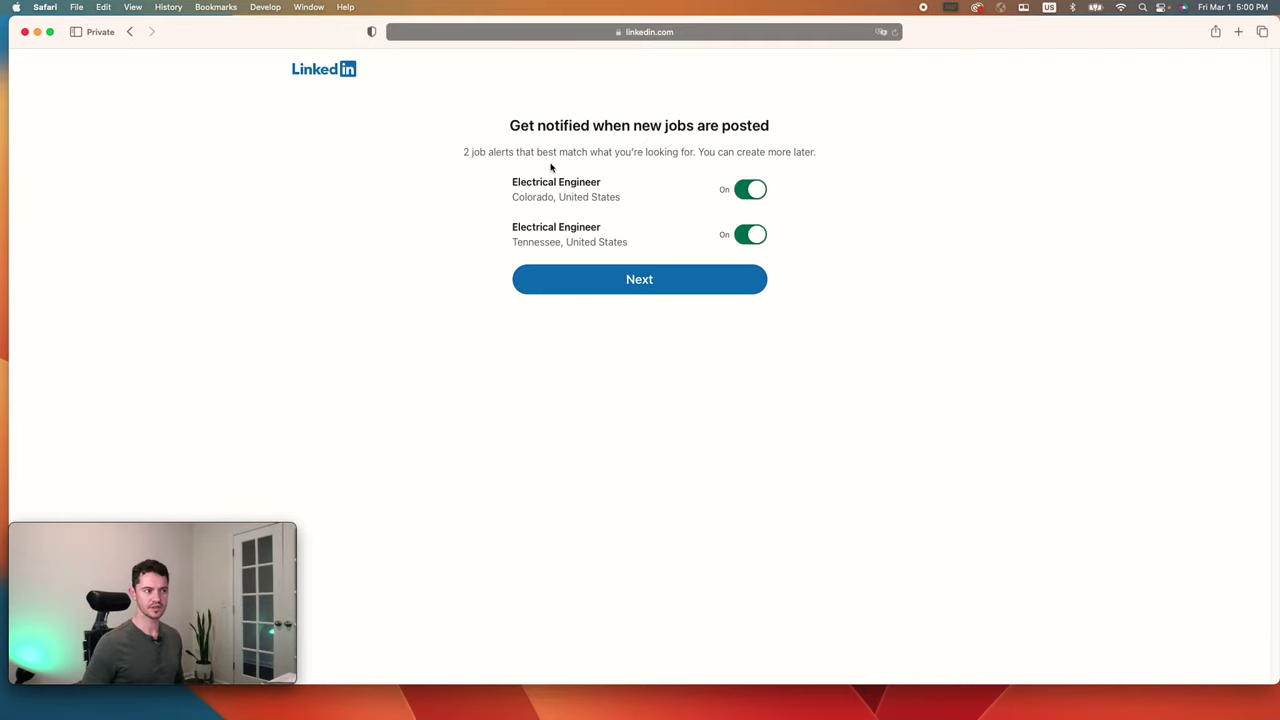
left_click(660, 283)
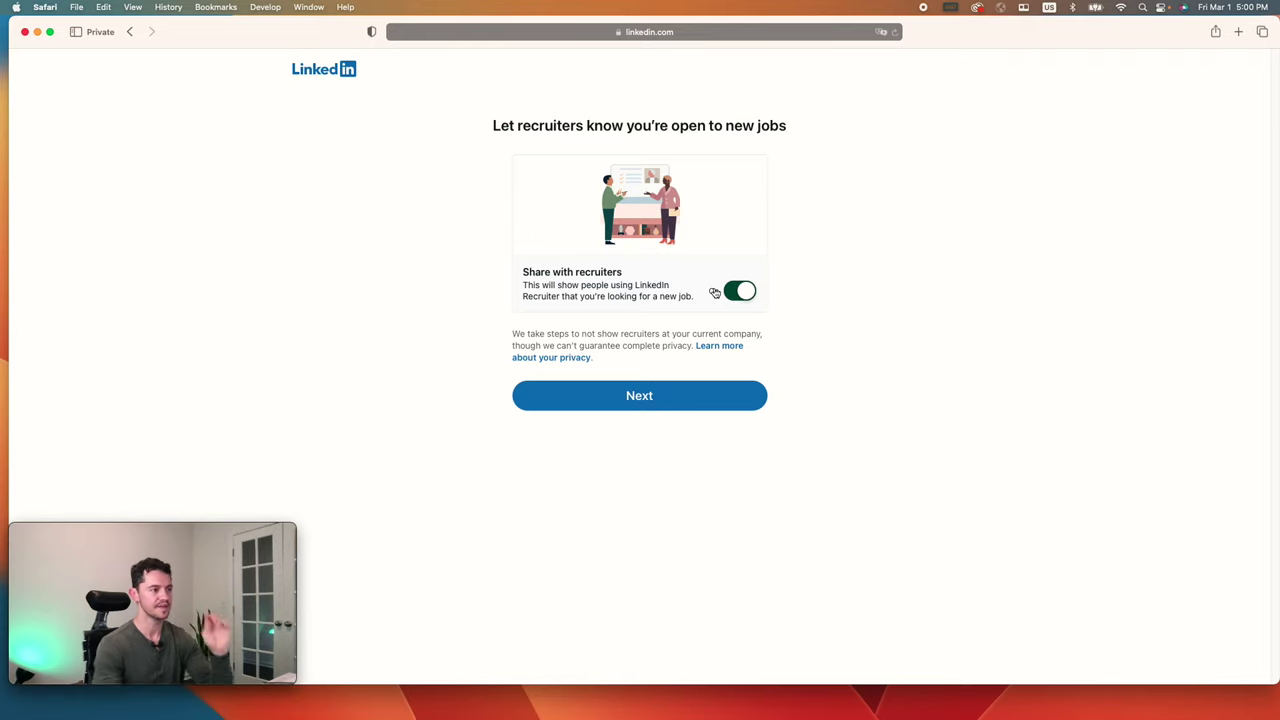
left_click(686, 396)
left_click(672, 400)
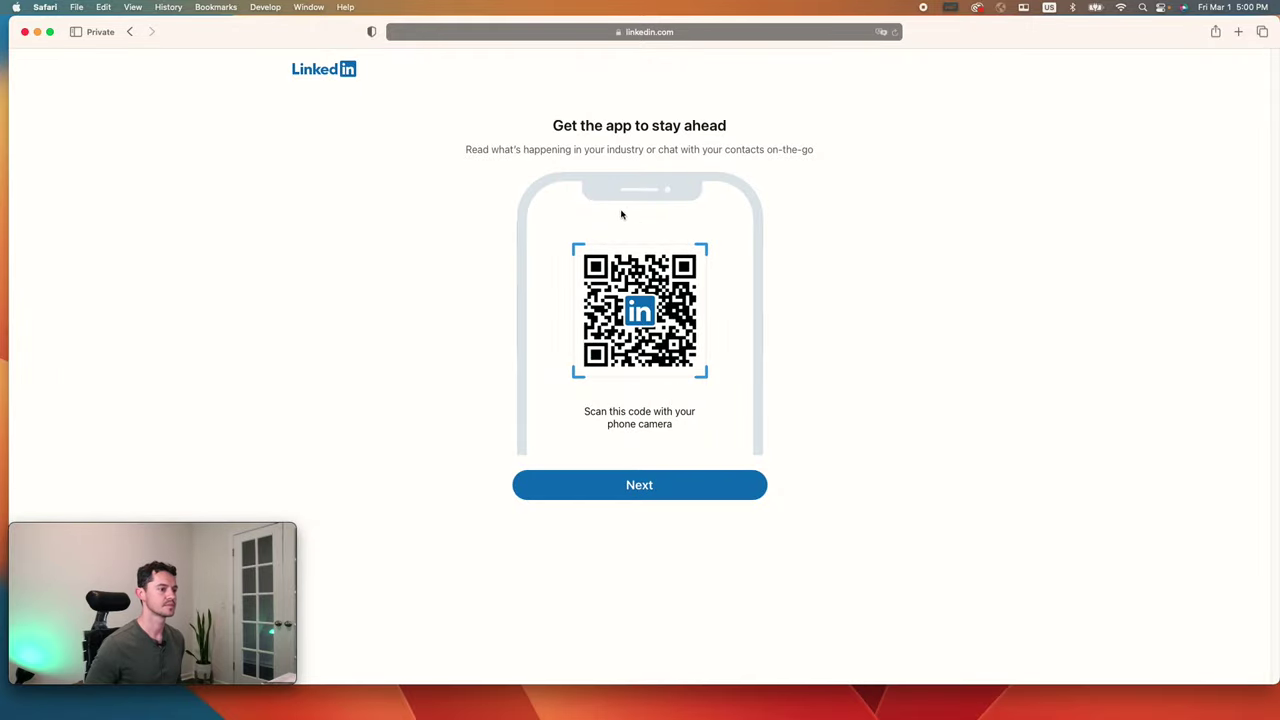
left_click(664, 498)
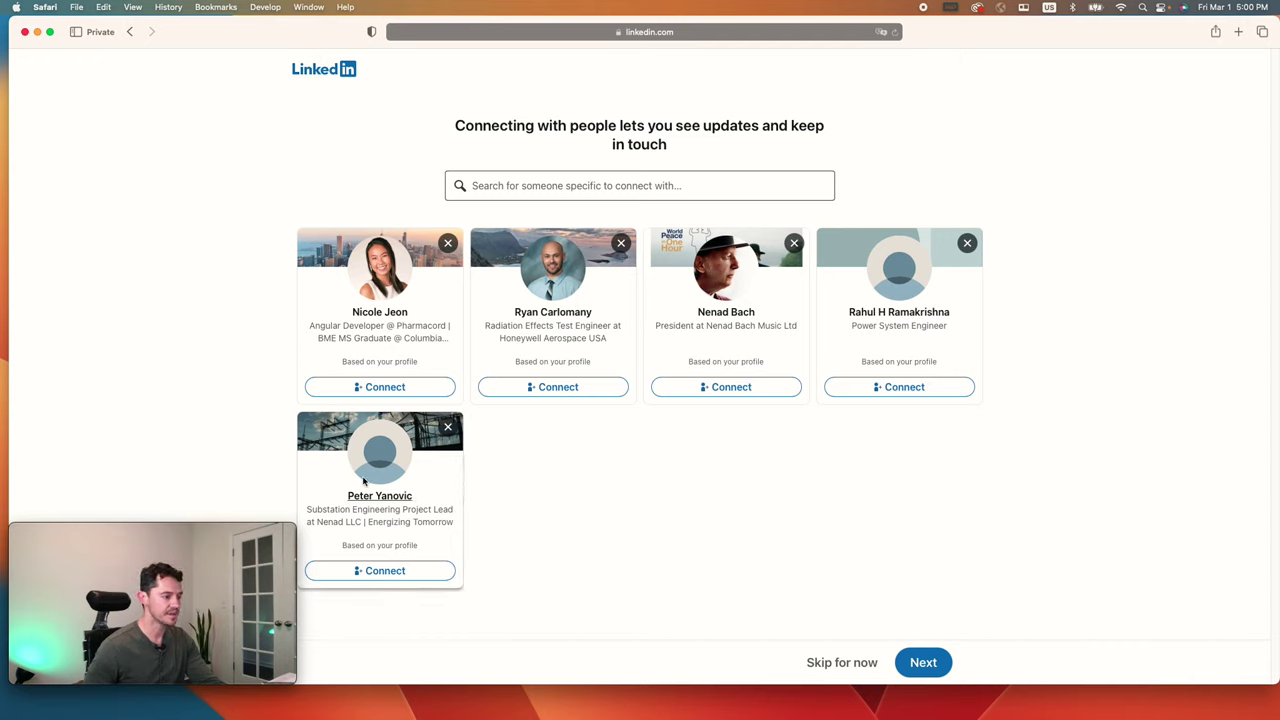
Step: Send a connection request to the substation project lead, abandon a 'university of florida' search, and skip
left_click(394, 569)
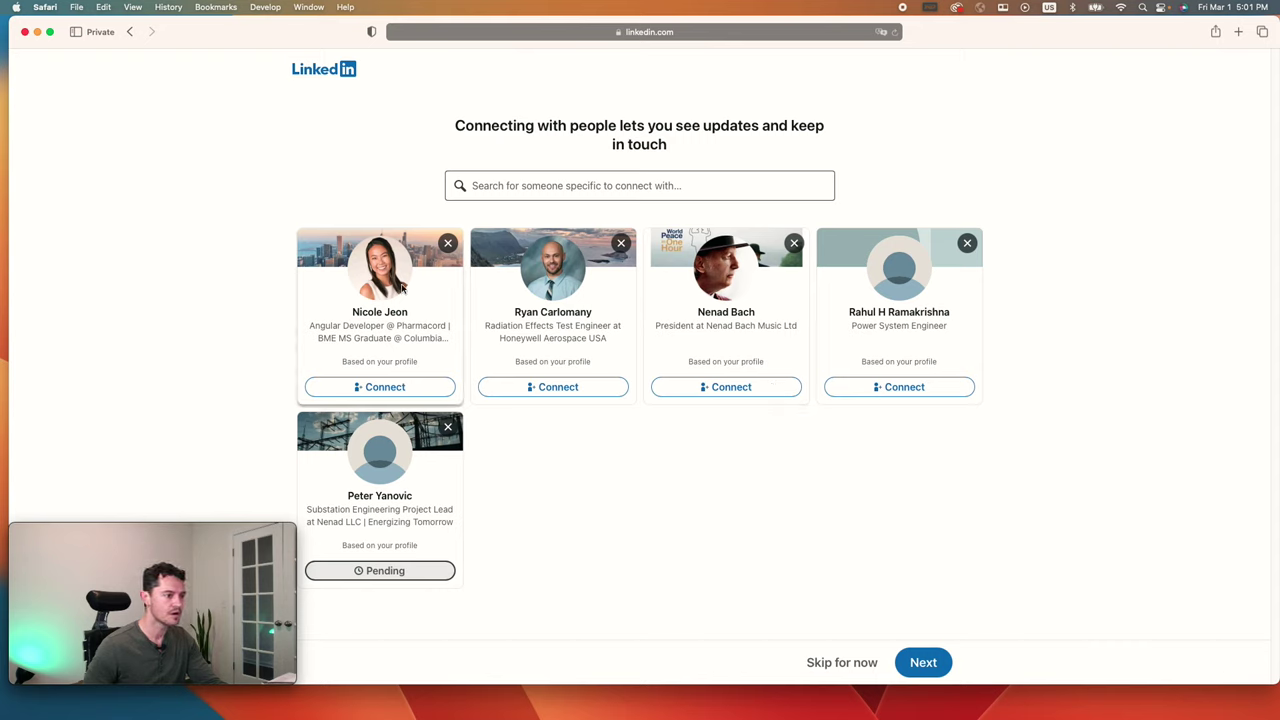
left_click(619, 187)
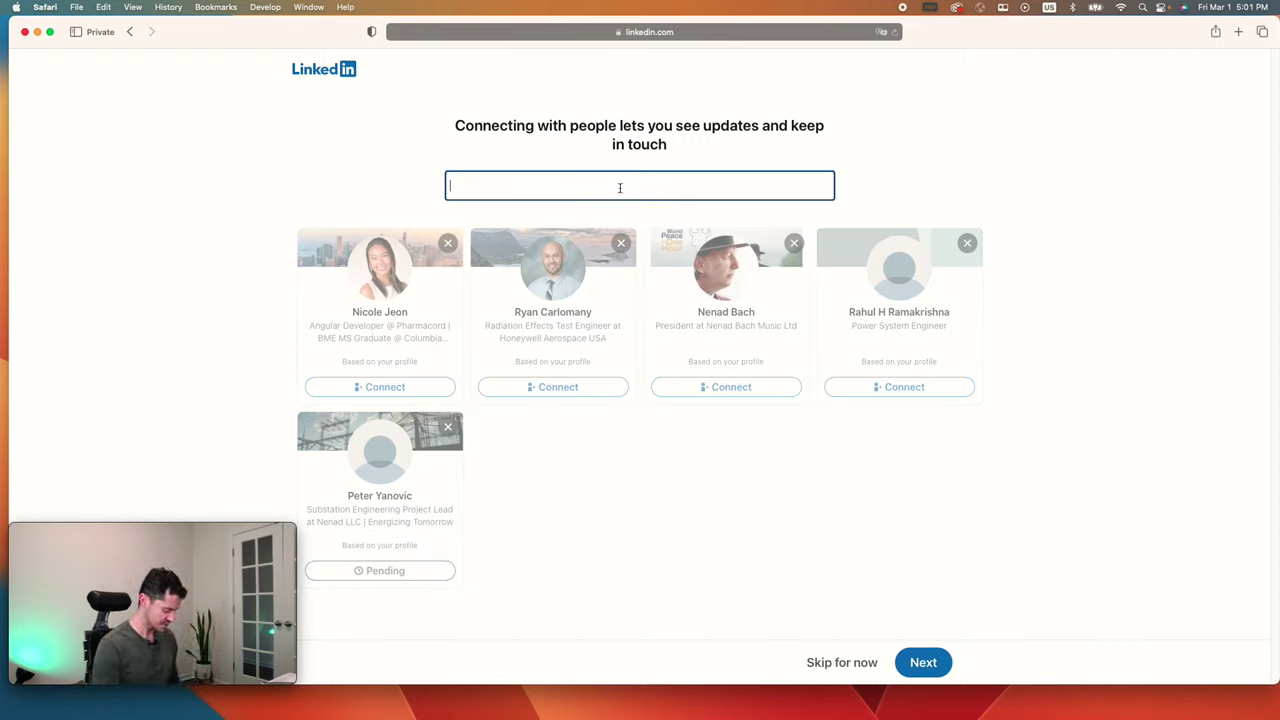
type("univ")
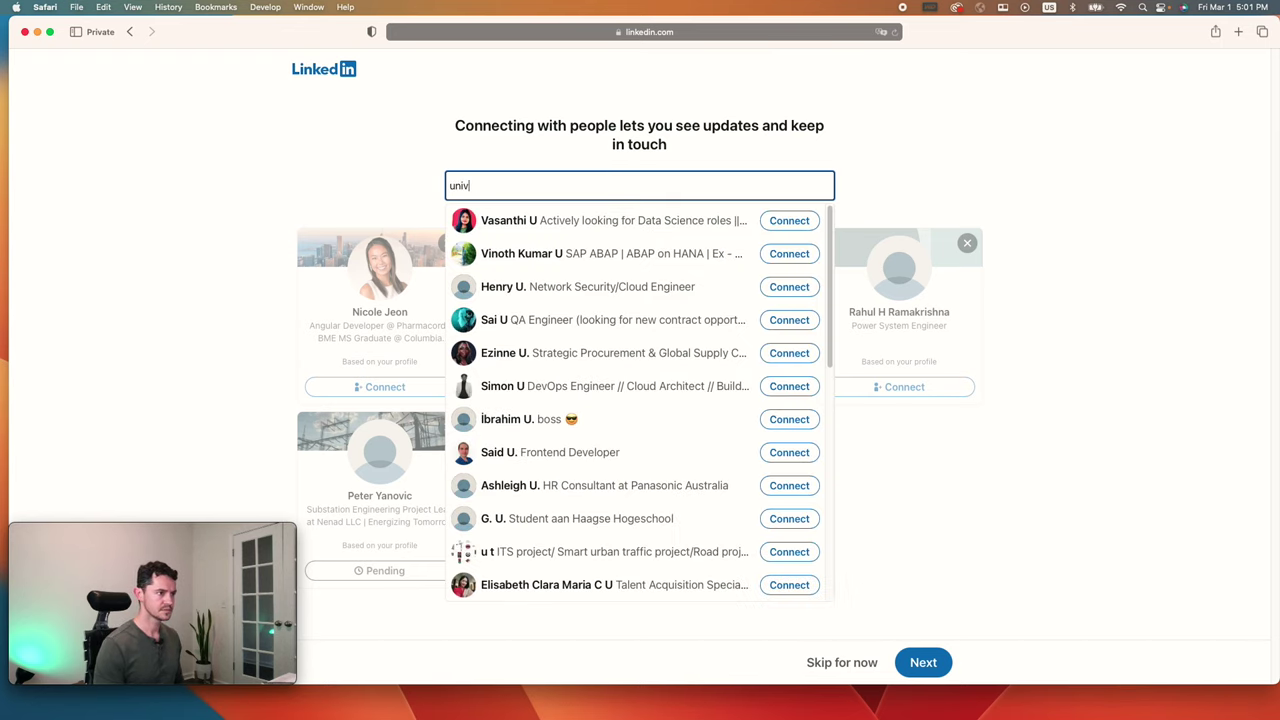
type("ersity o")
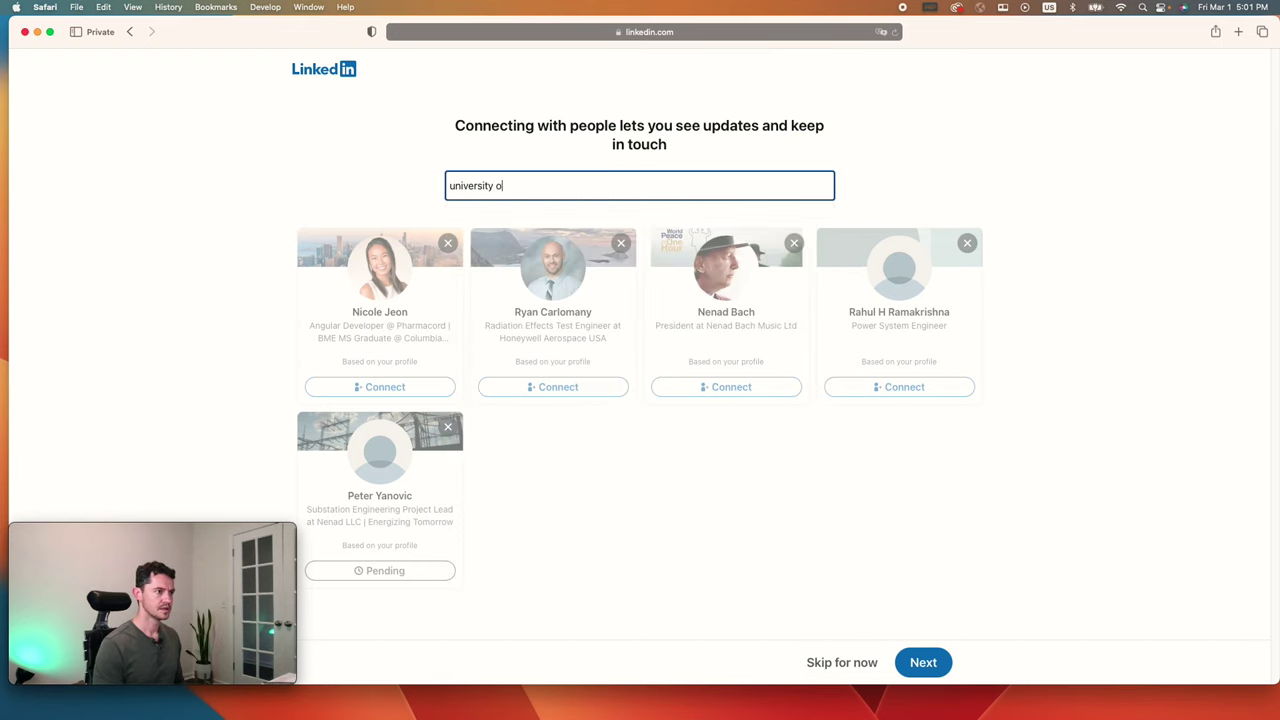
type("f florida")
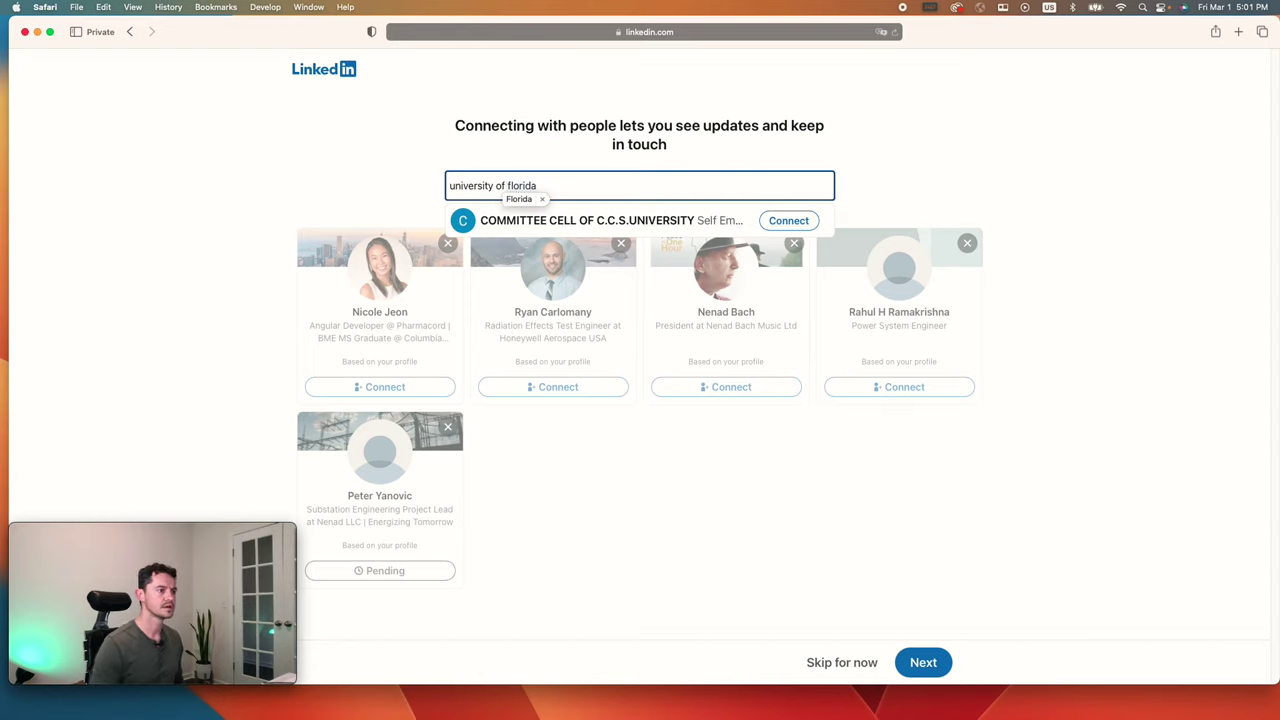
key("BackSpace")
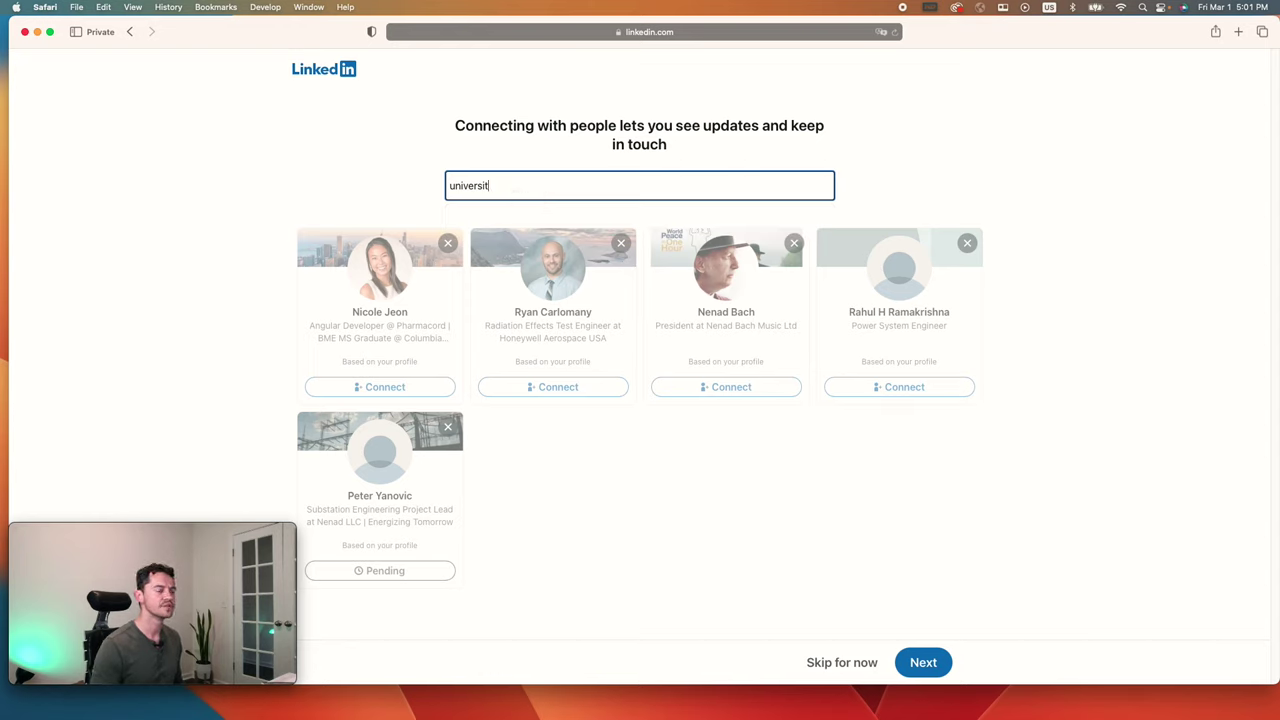
key("BackSpace")
key("BackSpace")
key("BackSpace")
key("BackSpace")
key("BackSpace")
key("BackSpace")
key("BackSpace")
key("BackSpace")
key("BackSpace")
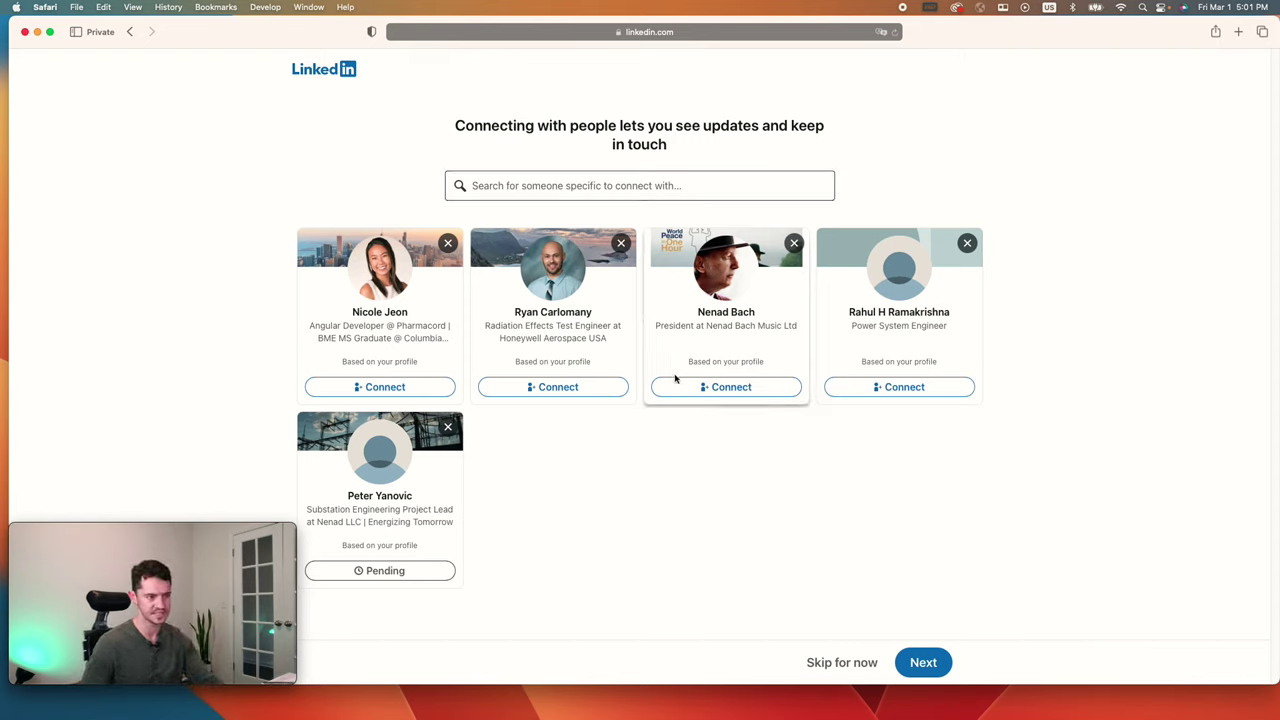
left_click(842, 662)
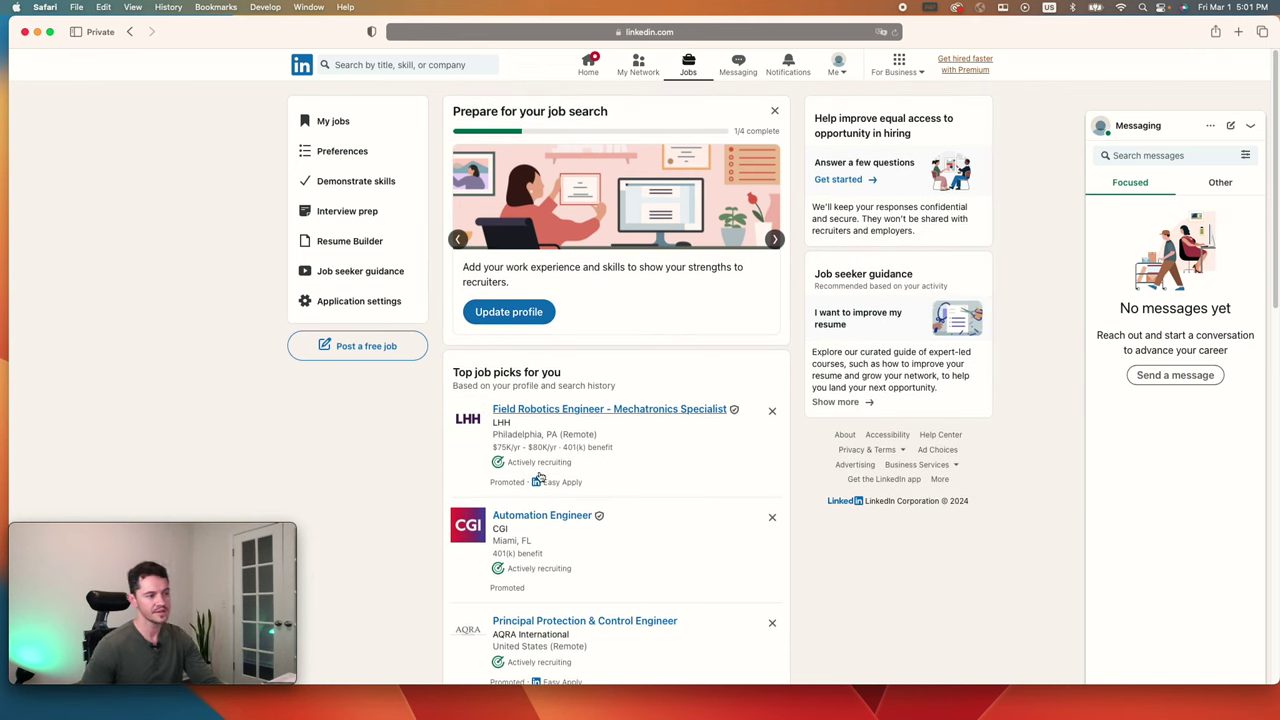
Step: Scroll through the Jobs page to find the Prepare for your job search card
scroll(540, 460, "down", 5)
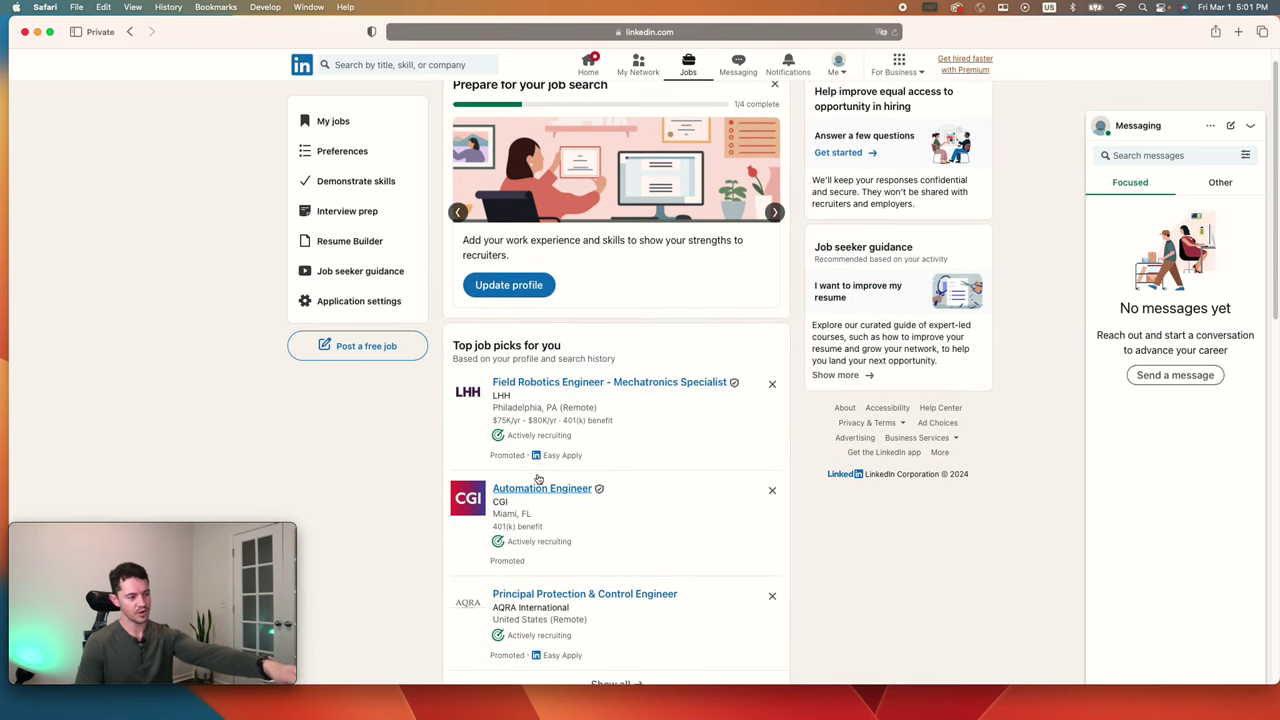
scroll(558, 428, "up", 4)
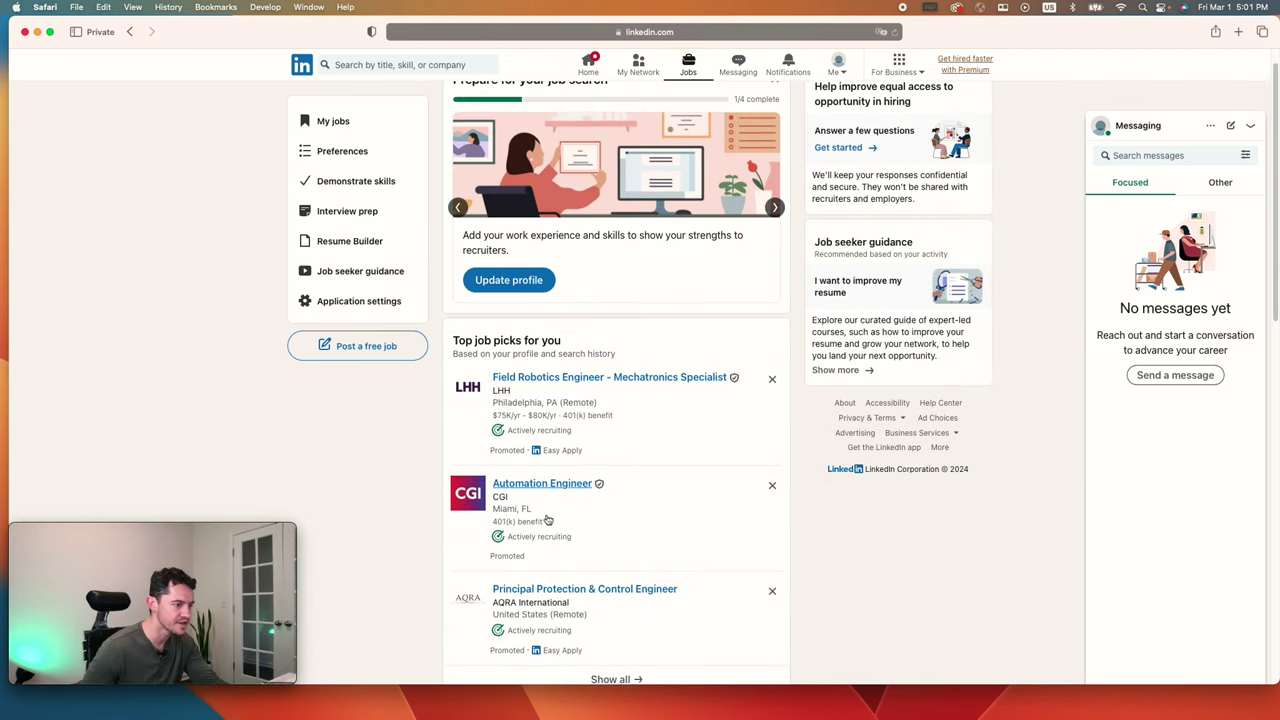
scroll(552, 555, "down", 1)
scroll(617, 561, "up", 1)
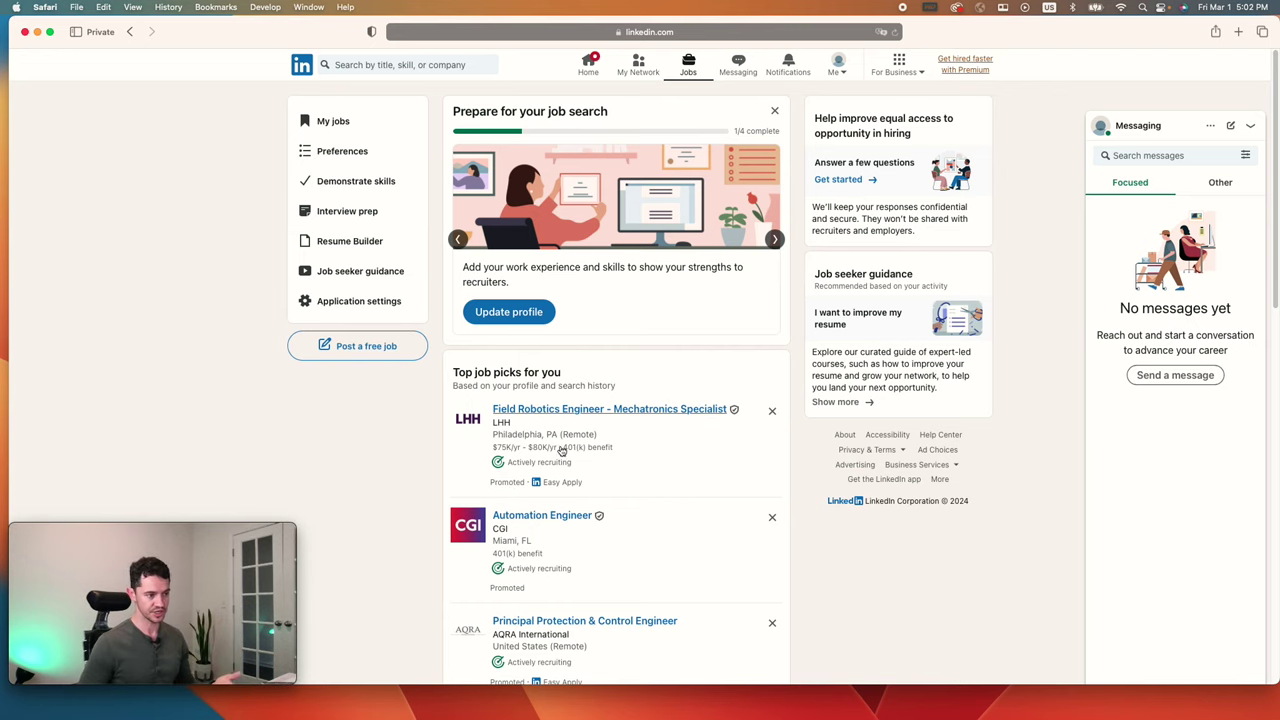
scroll(550, 495, "down", 1)
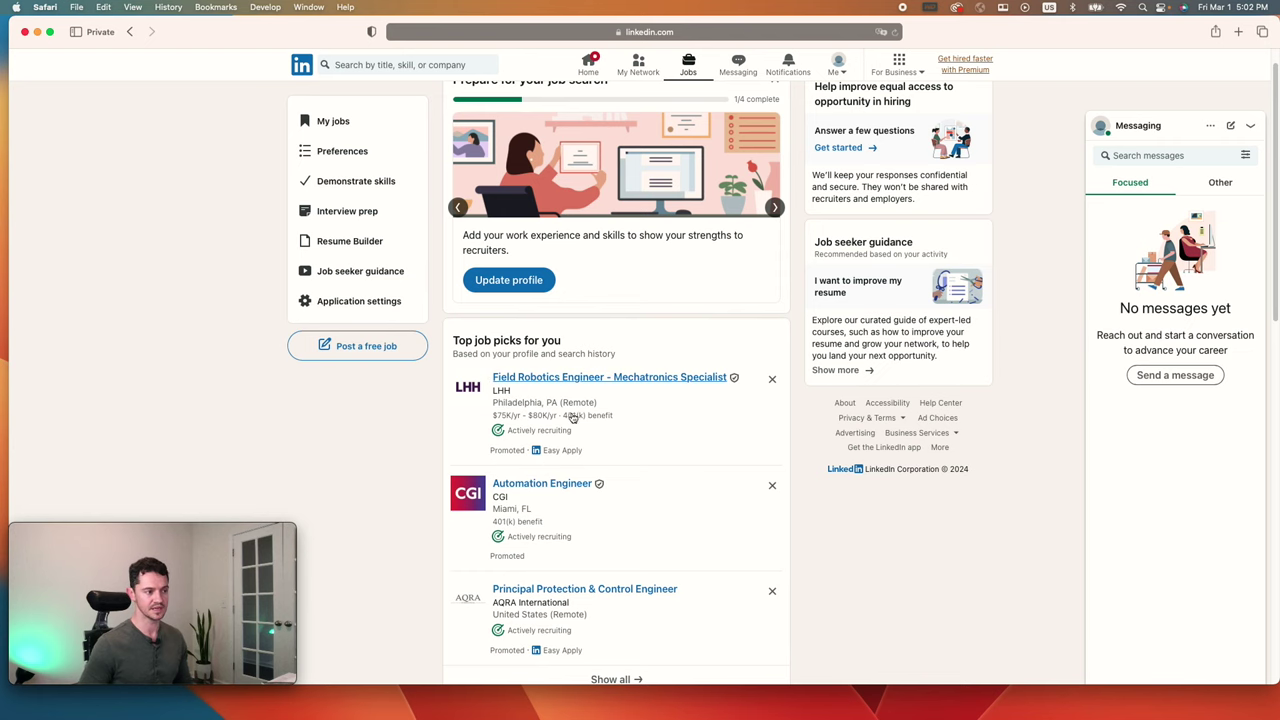
scroll(510, 320, "up", 1)
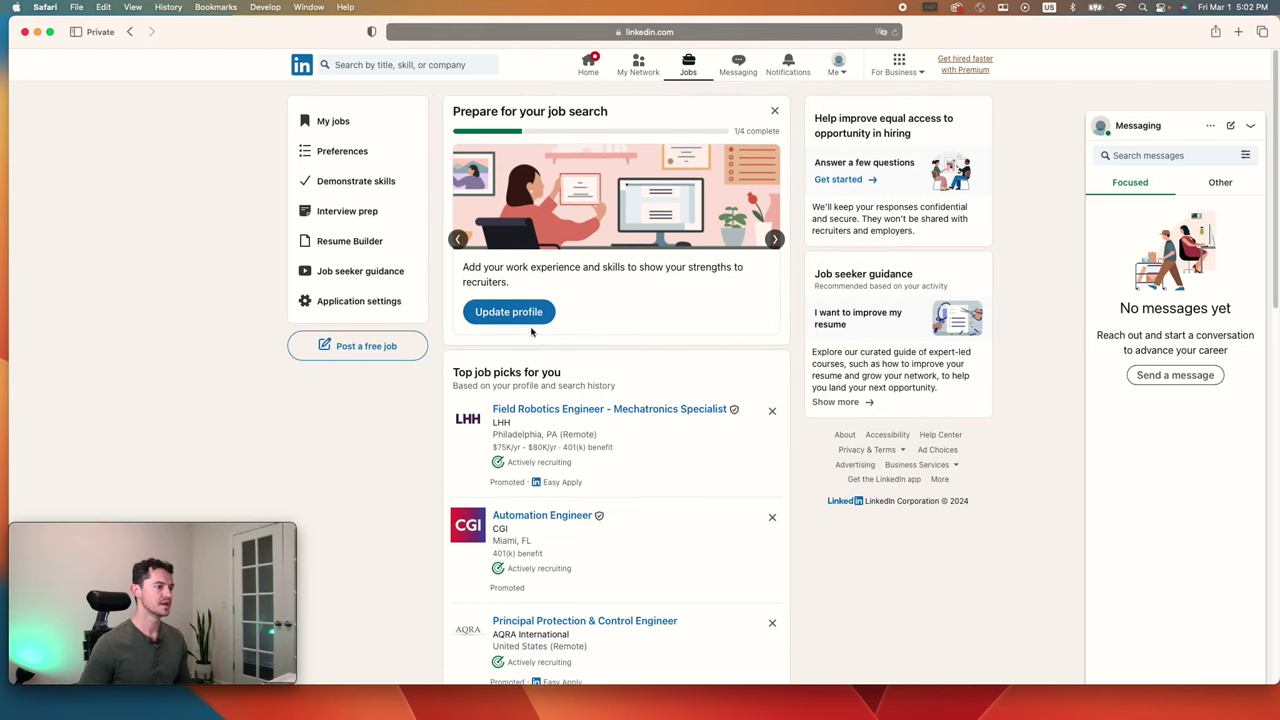
Step: Confirm Substation Design Intern as the most recent work experience
left_click(509, 312)
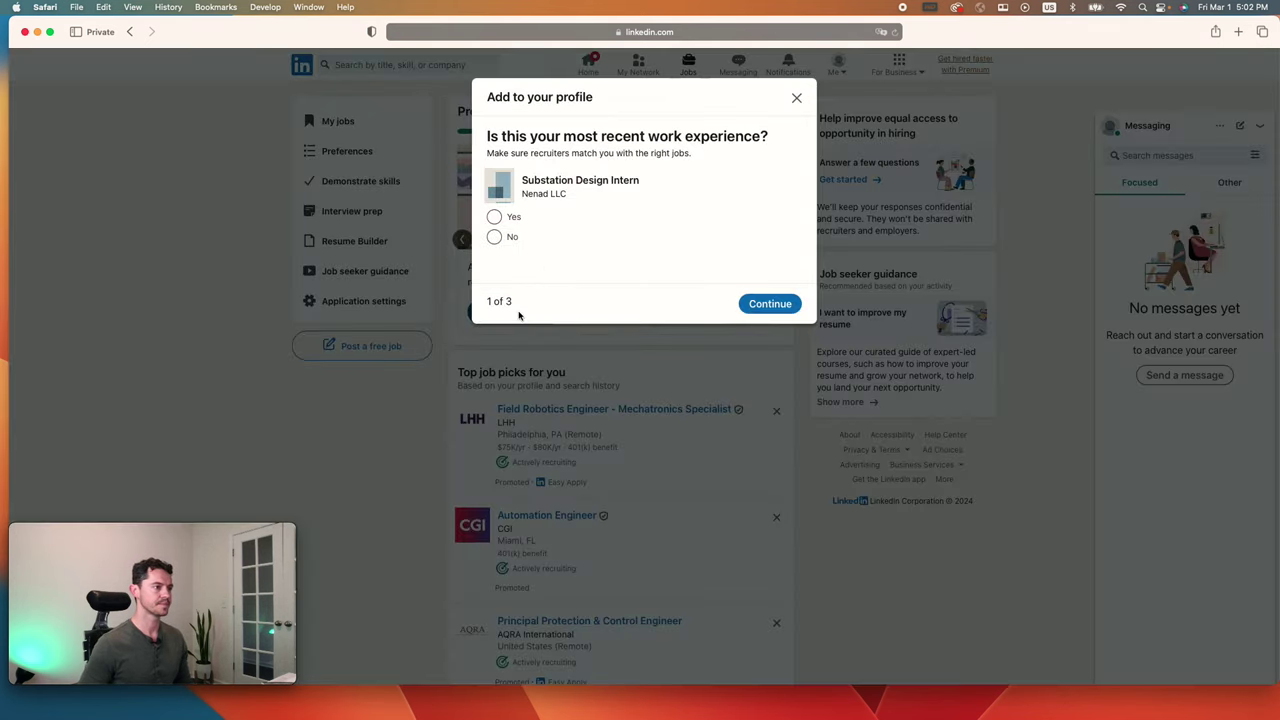
left_click(494, 216)
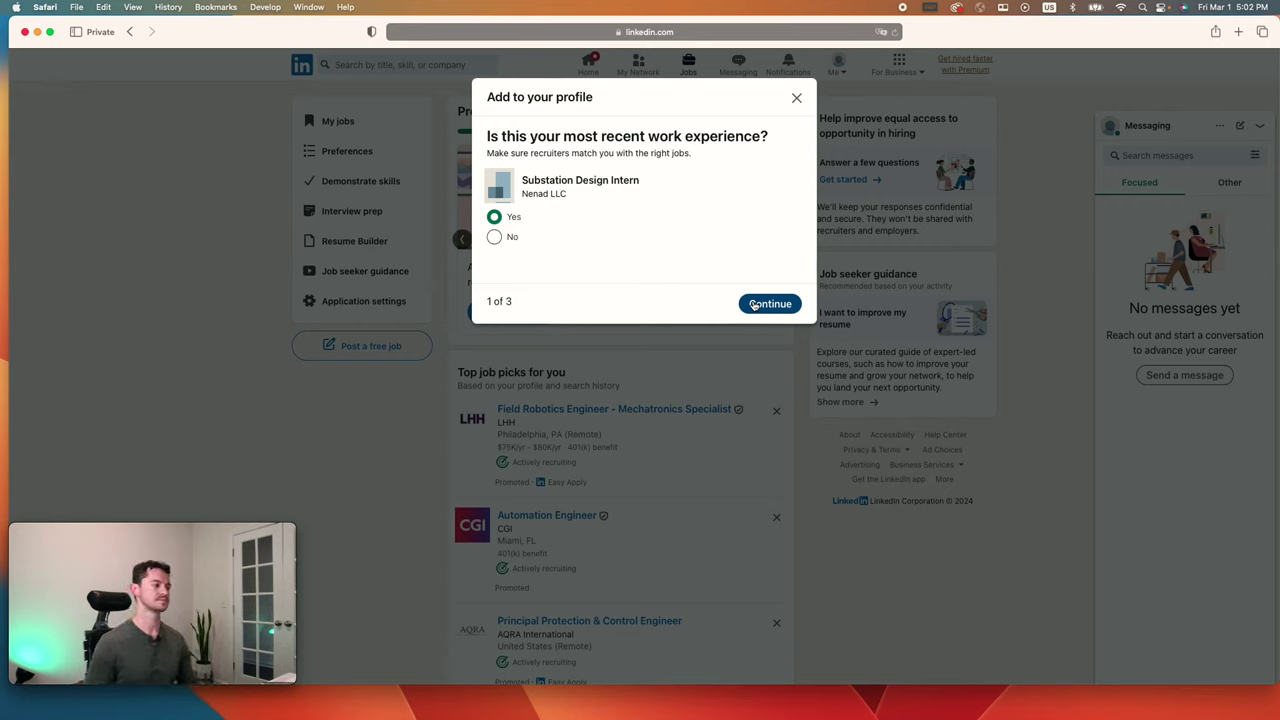
left_click(756, 308)
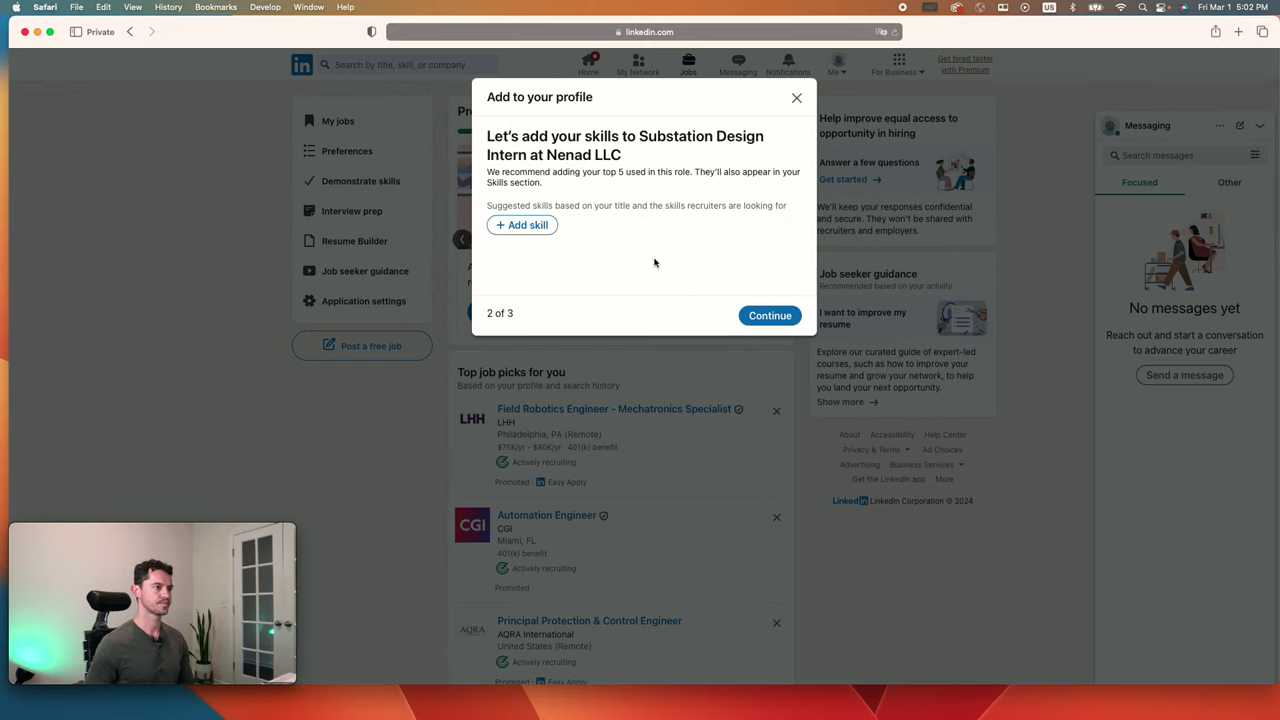
Step: Add Power Systems, relay protection and MATLAB as skills for the internship
left_click(537, 228)
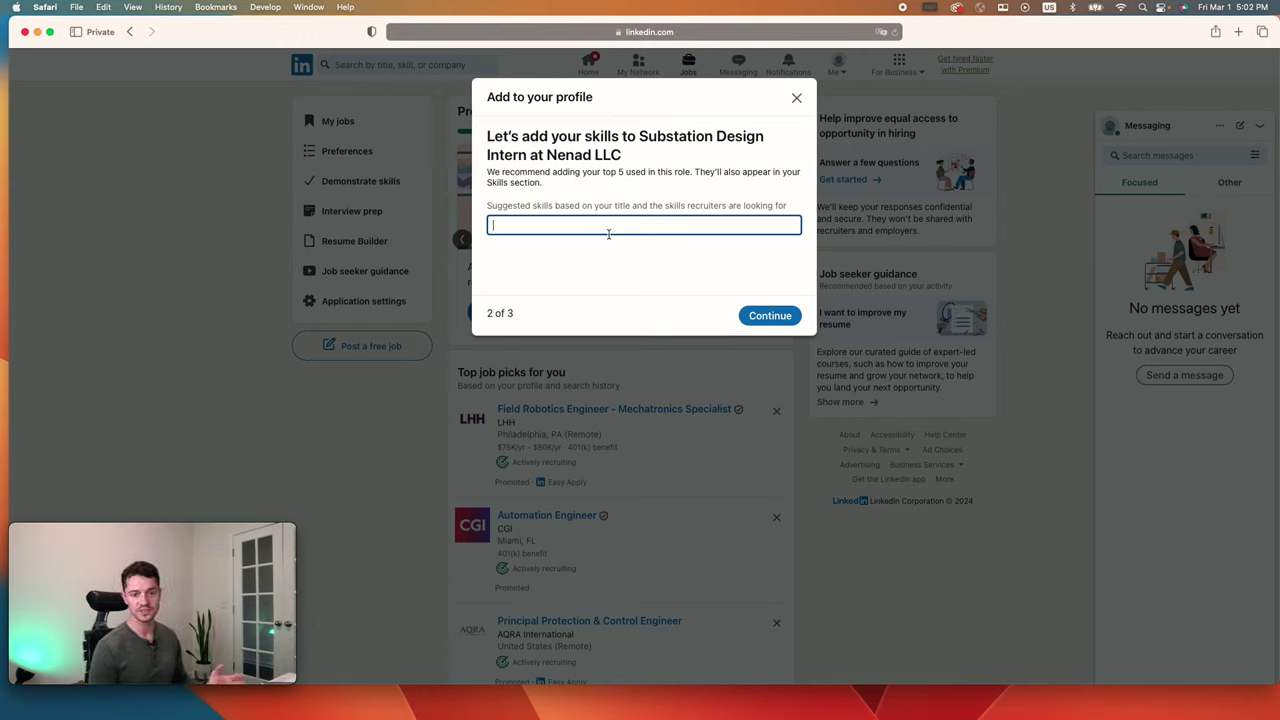
type("power")
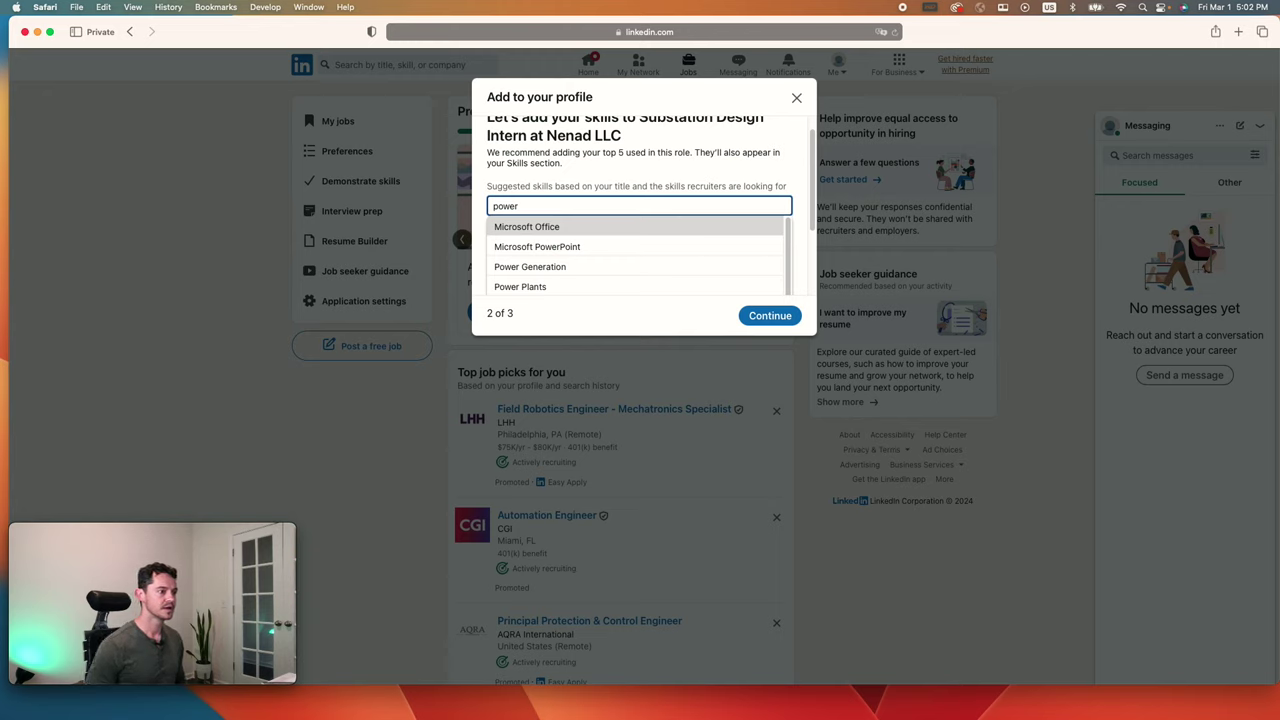
scroll(606, 260, "down", 3)
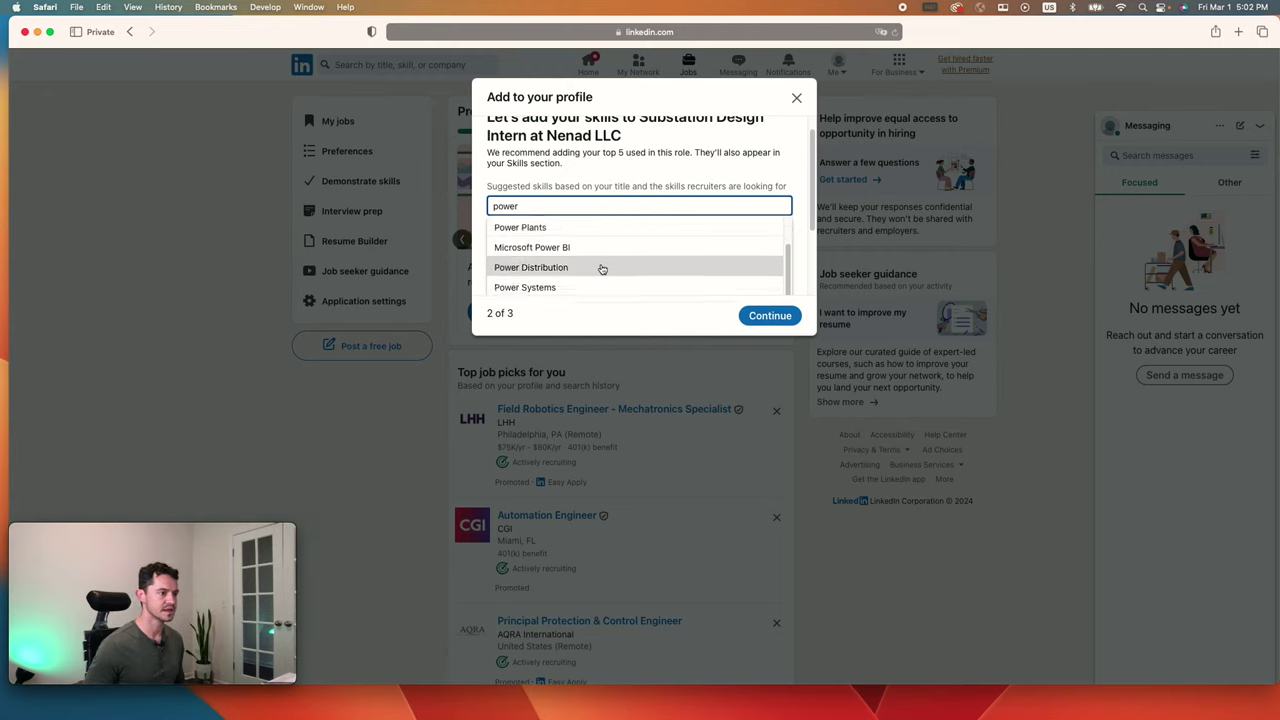
scroll(600, 270, "up", 2)
scroll(600, 270, "down", 2)
left_click(600, 272)
left_click(526, 256)
type("relay prot")
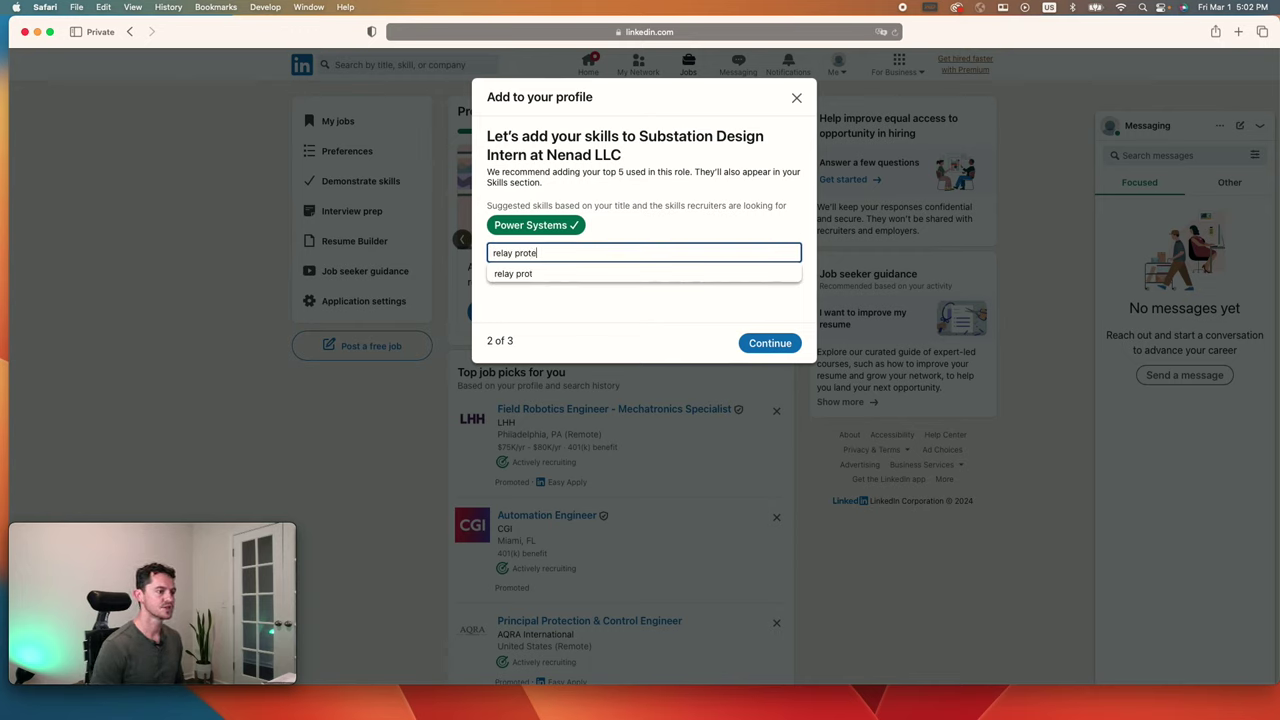
type("ection")
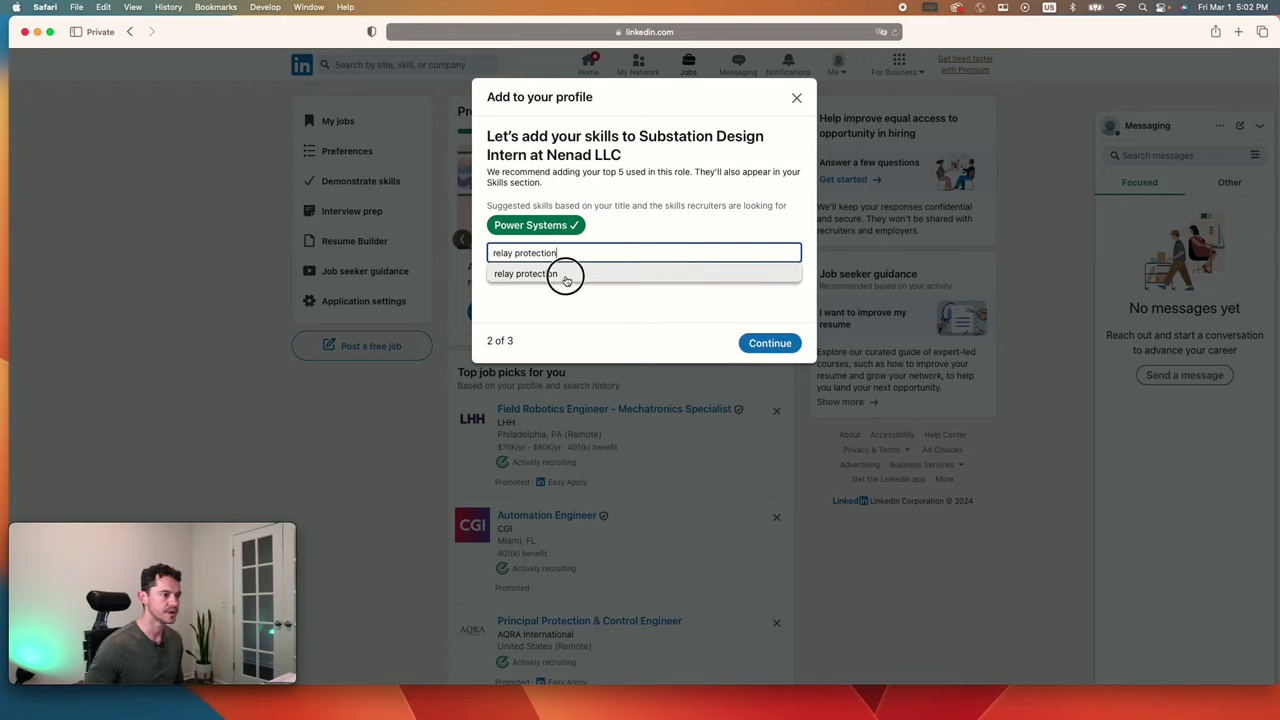
left_click(566, 278)
left_click(540, 255)
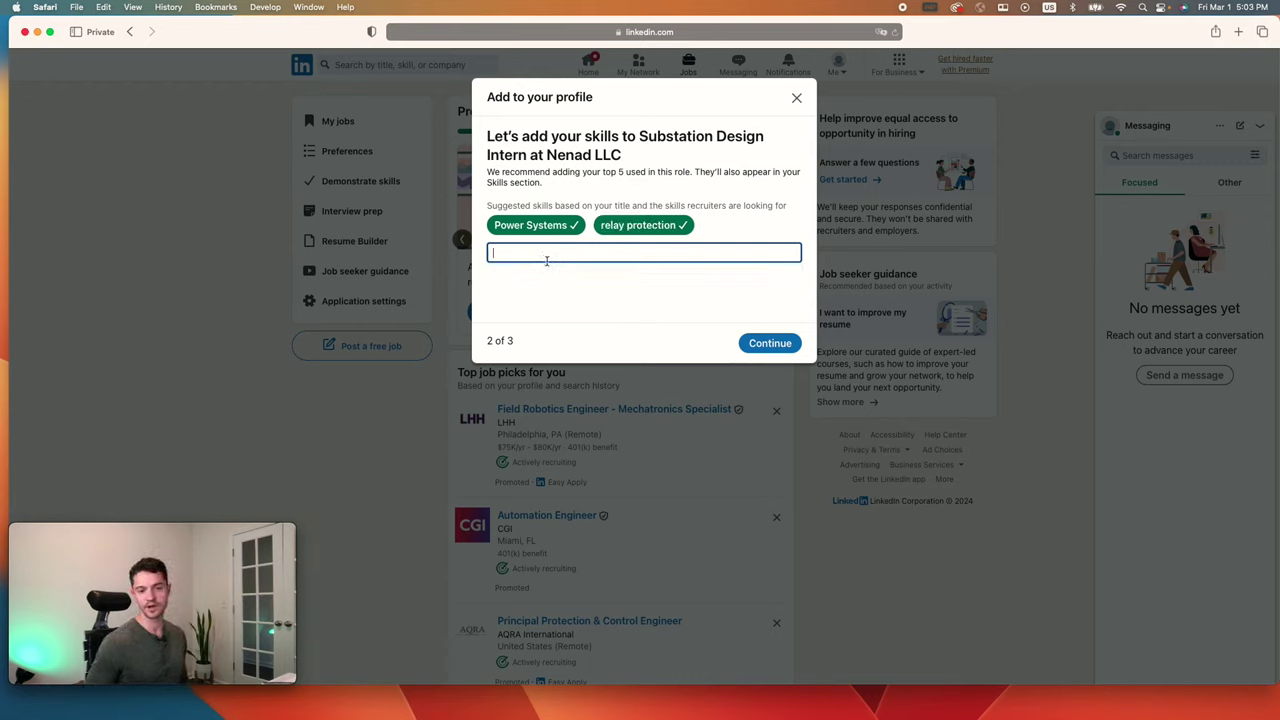
type("matlab")
left_click(522, 273)
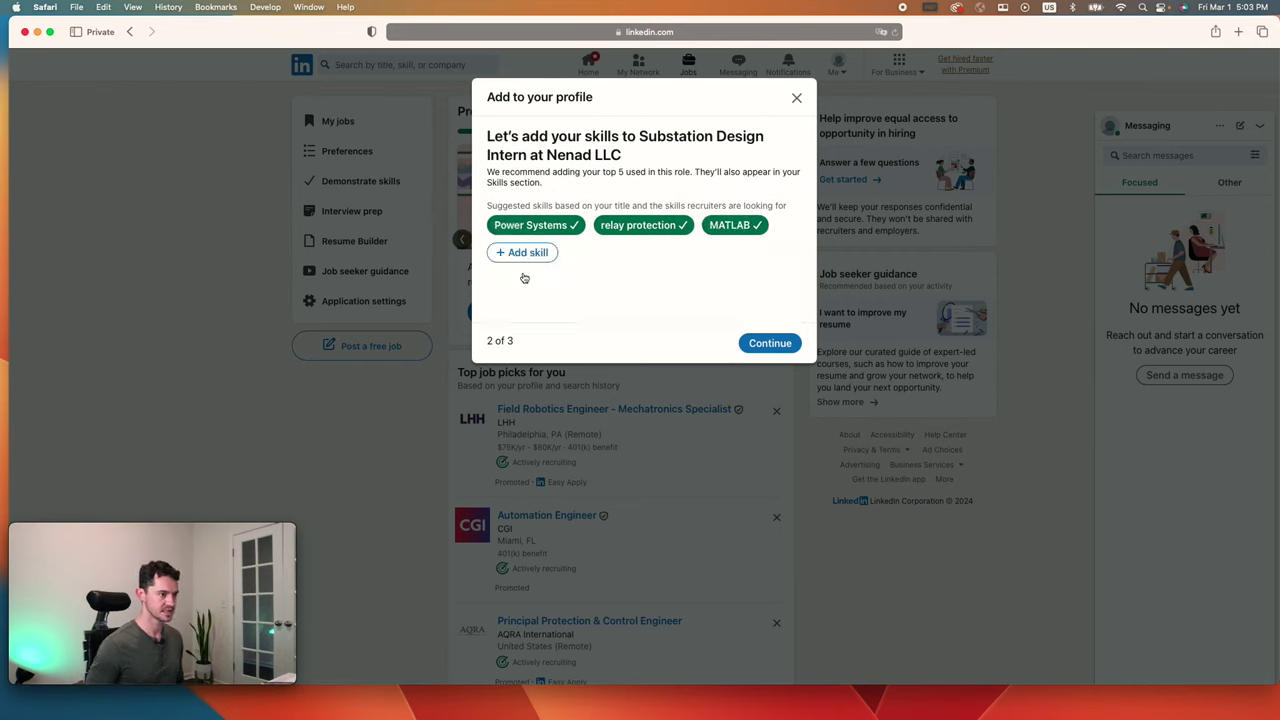
Step: Add AutoCAD Electrical and Electrical Controls as skills and confirm the skill list
left_click(535, 260)
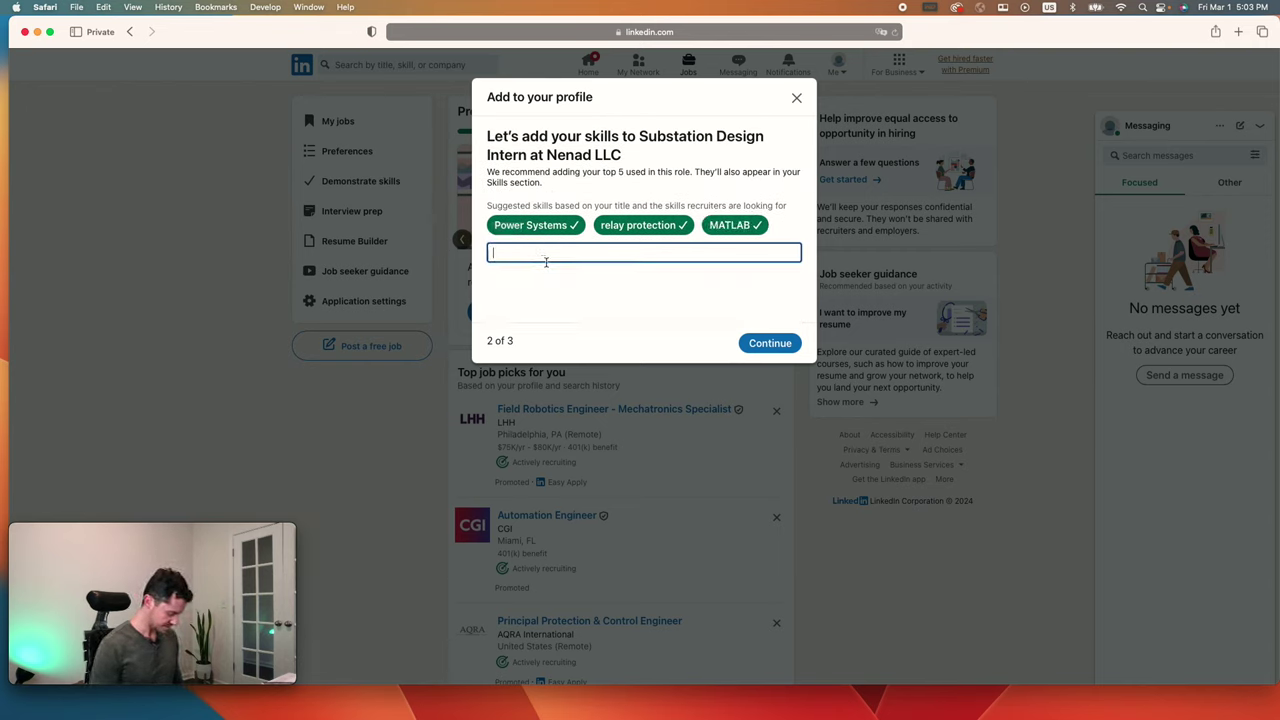
type("utoa")
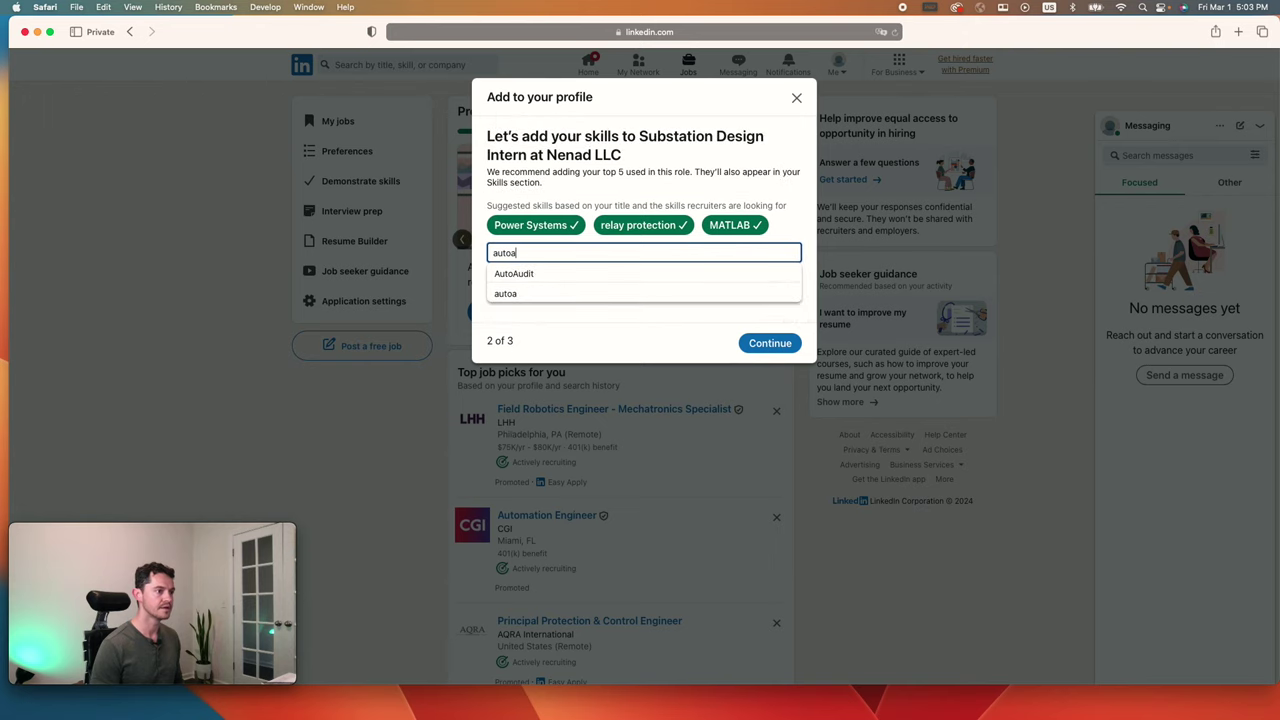
type(" cad el")
type("v")
key("BackSpace")
type("ctri")
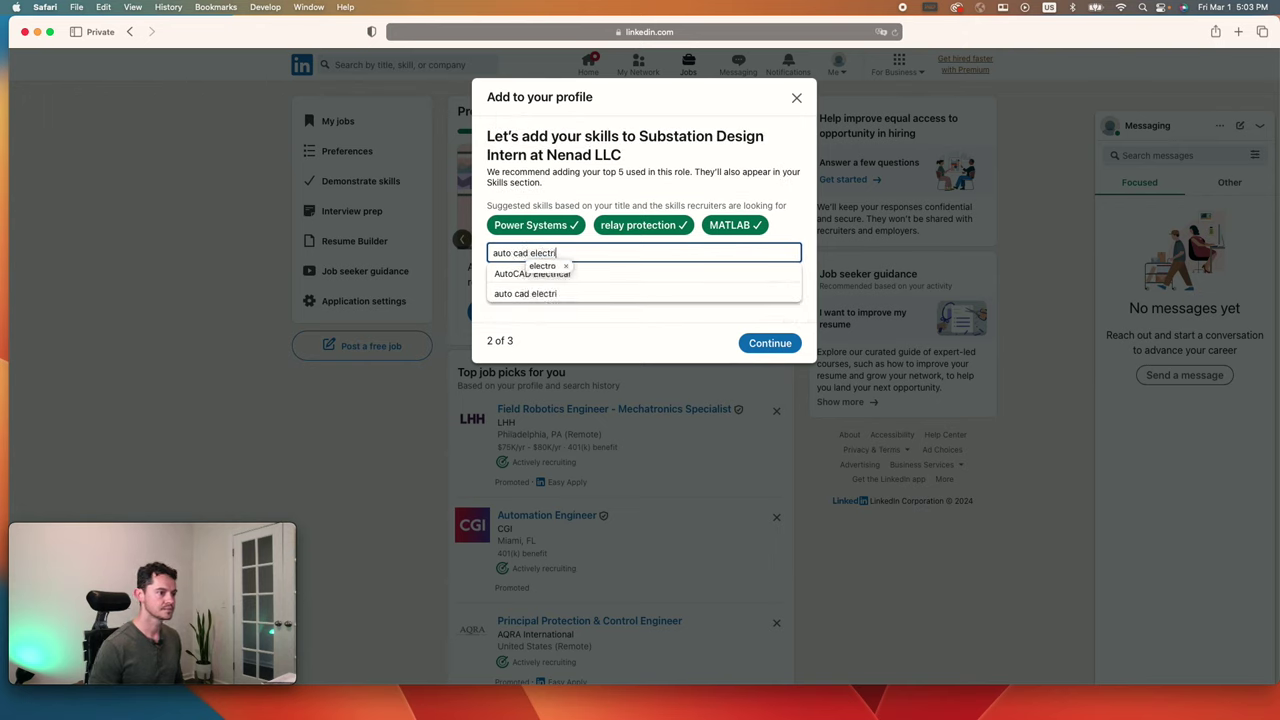
left_click(567, 280)
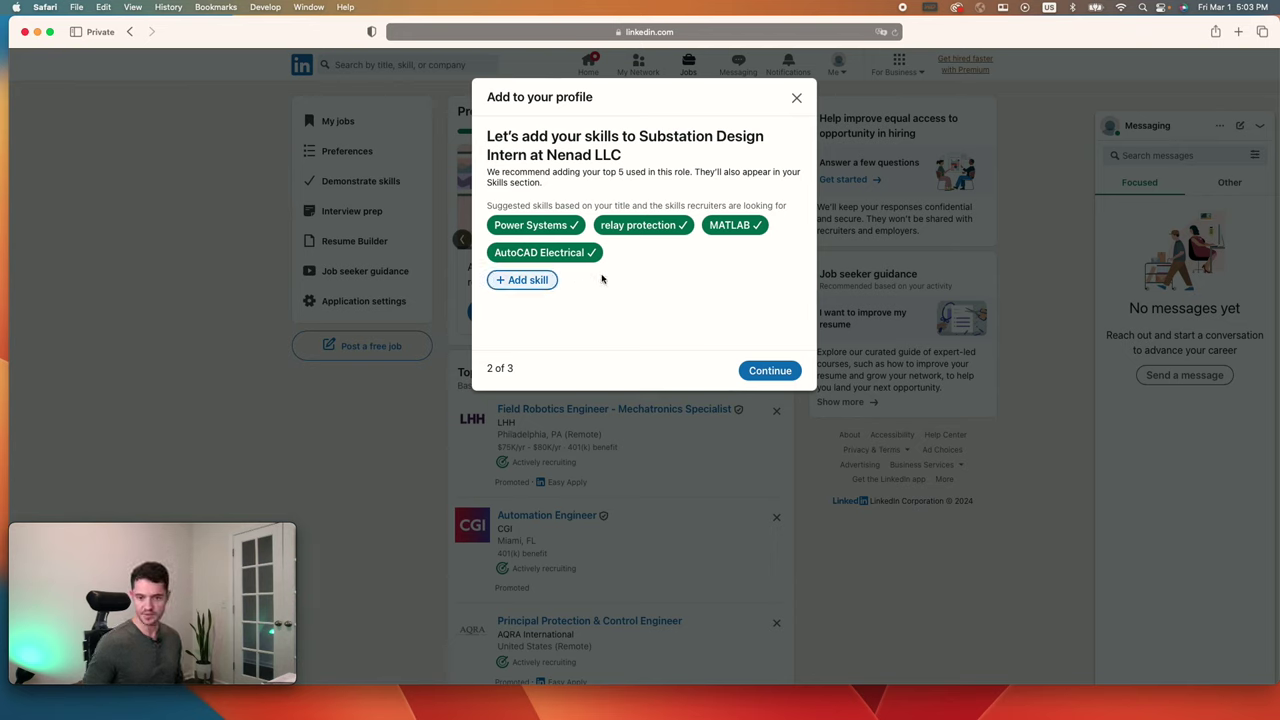
left_click(543, 280)
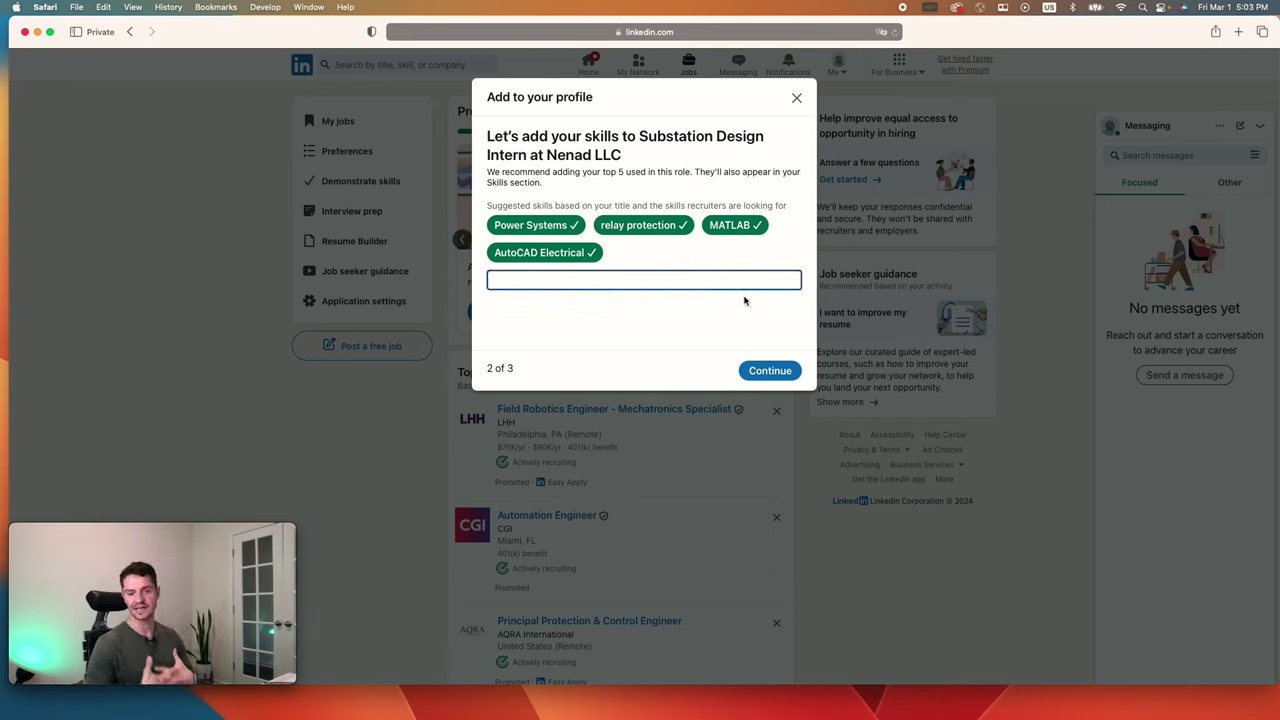
type("cont")
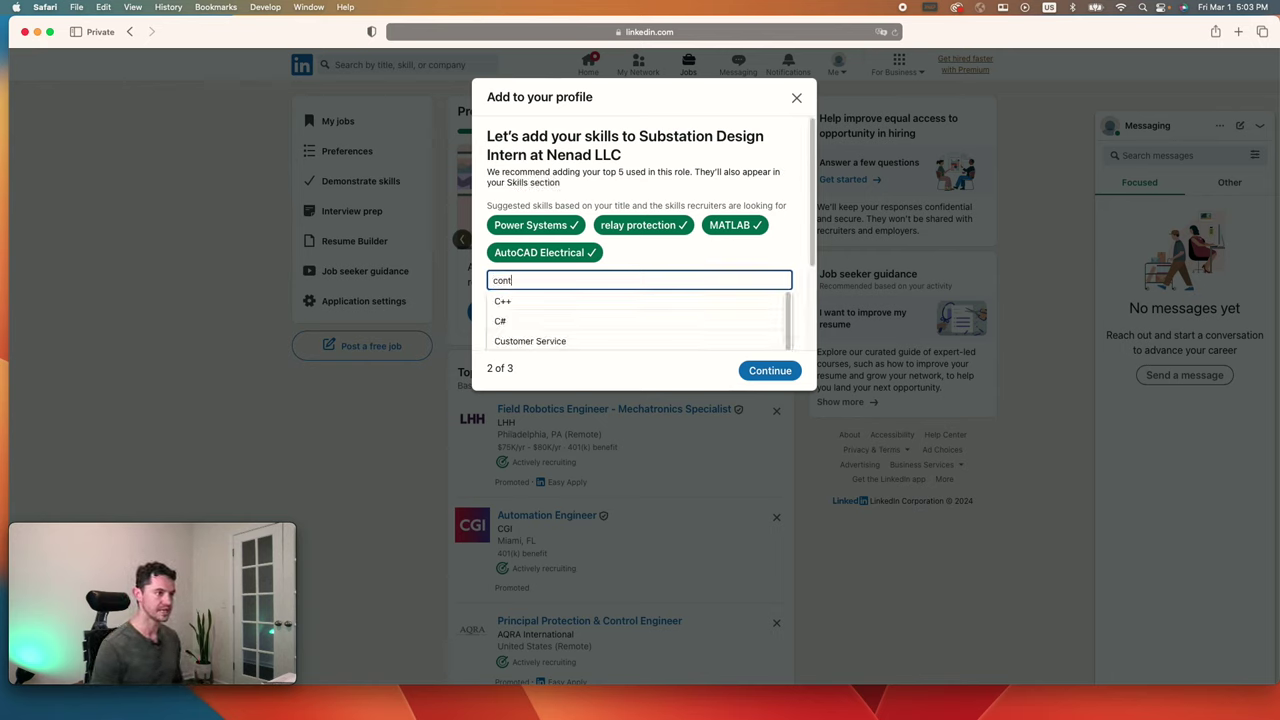
type("rols")
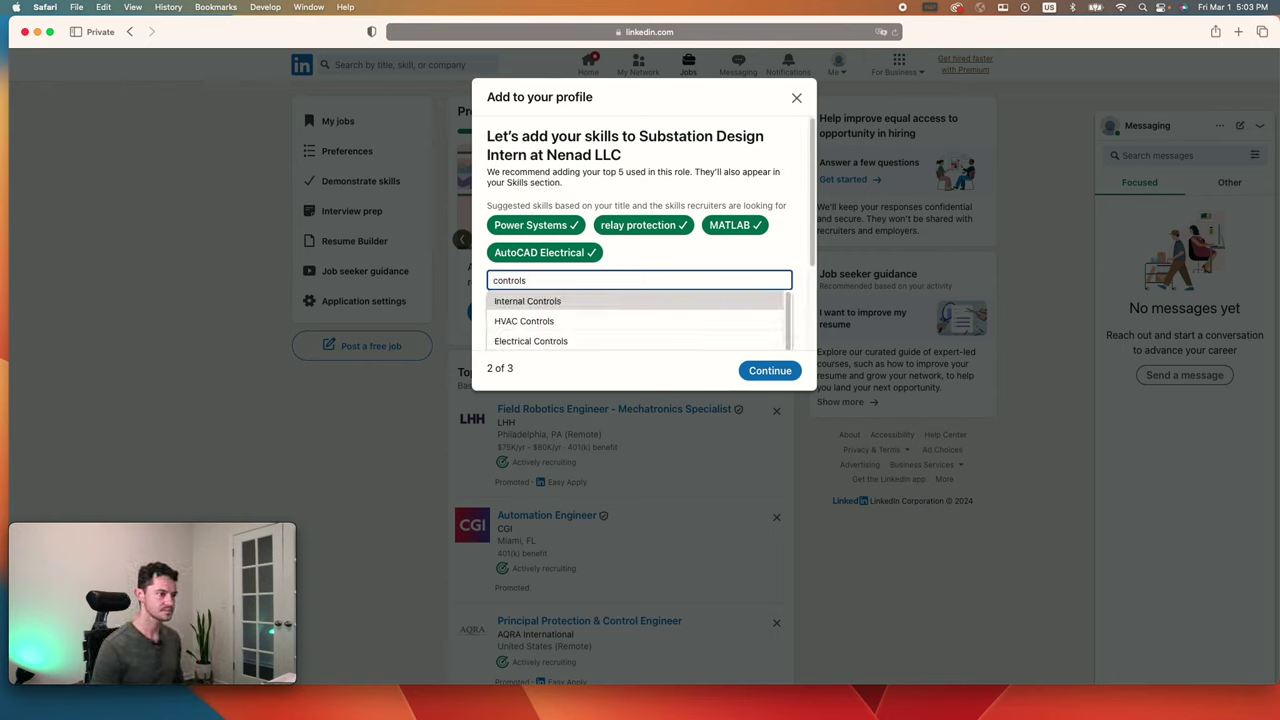
scroll(640, 300, "down", 1)
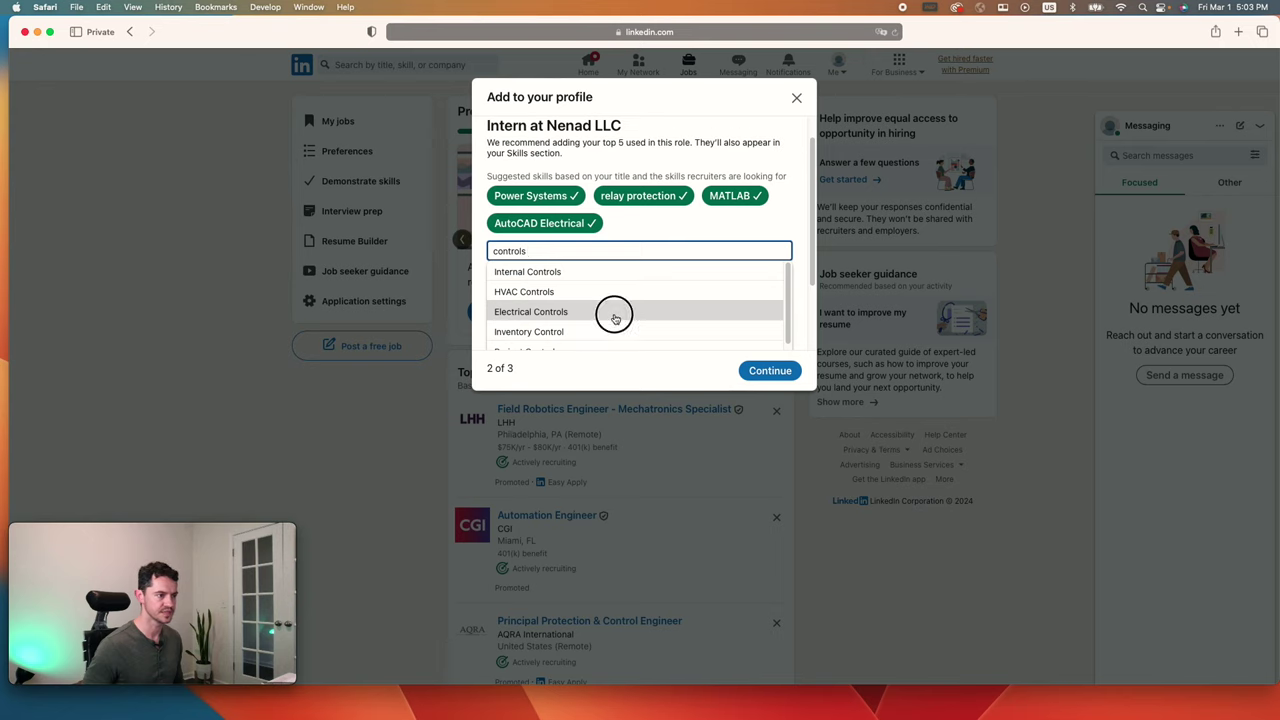
left_click(611, 312)
left_click(520, 281)
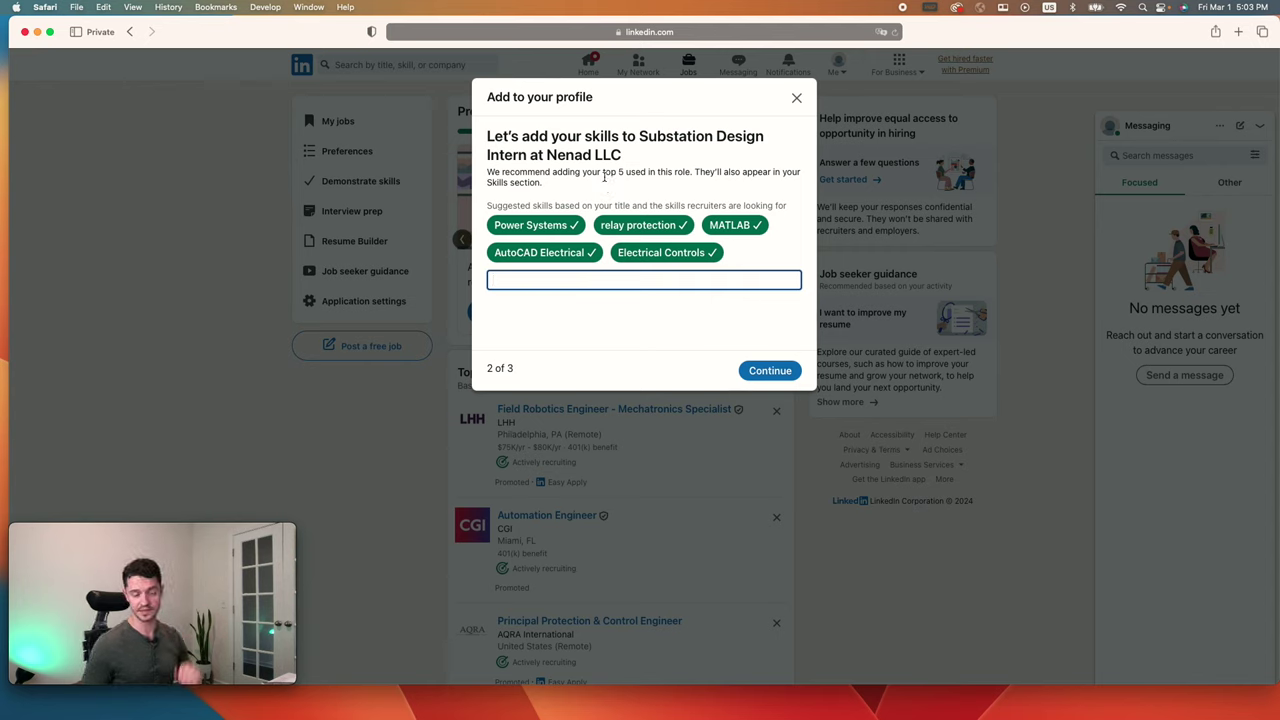
left_click(773, 376)
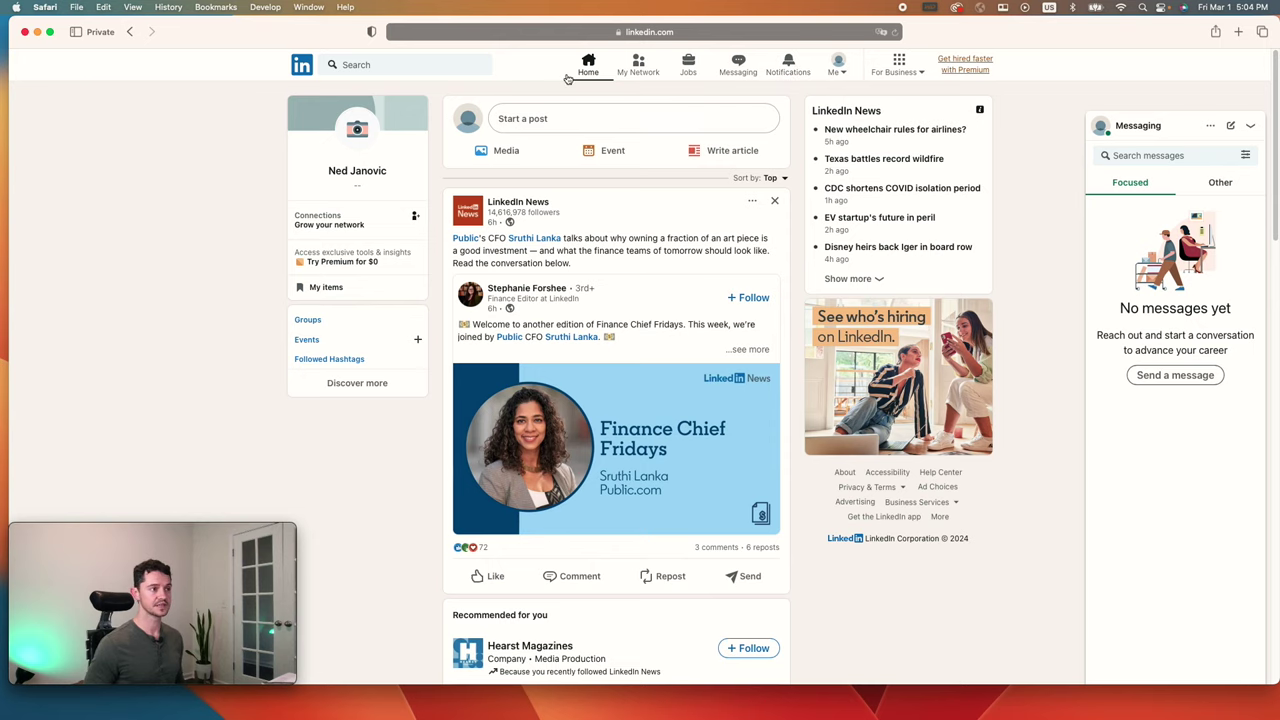
Step: Go to the home feed and open your own profile page from the profile card
left_click(577, 76)
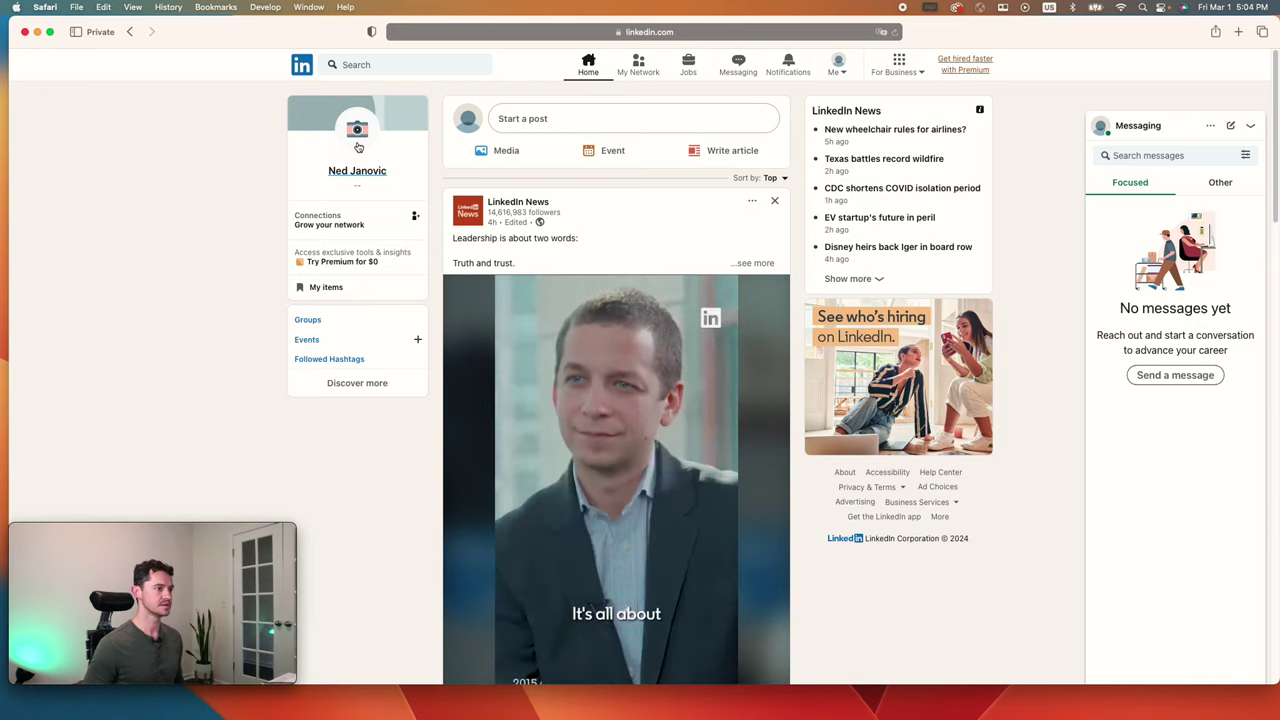
left_click(362, 162)
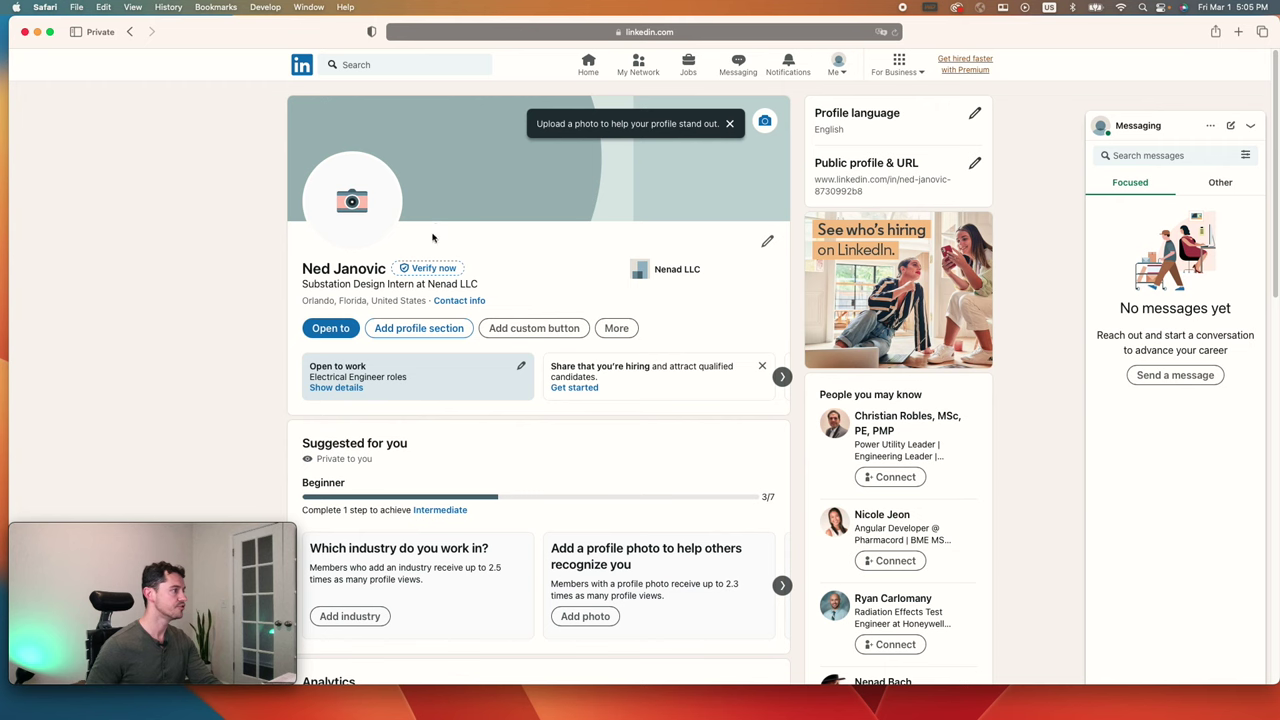
Step: Start adding a profile photo from the camera placeholder on the profile picture
left_click(357, 214)
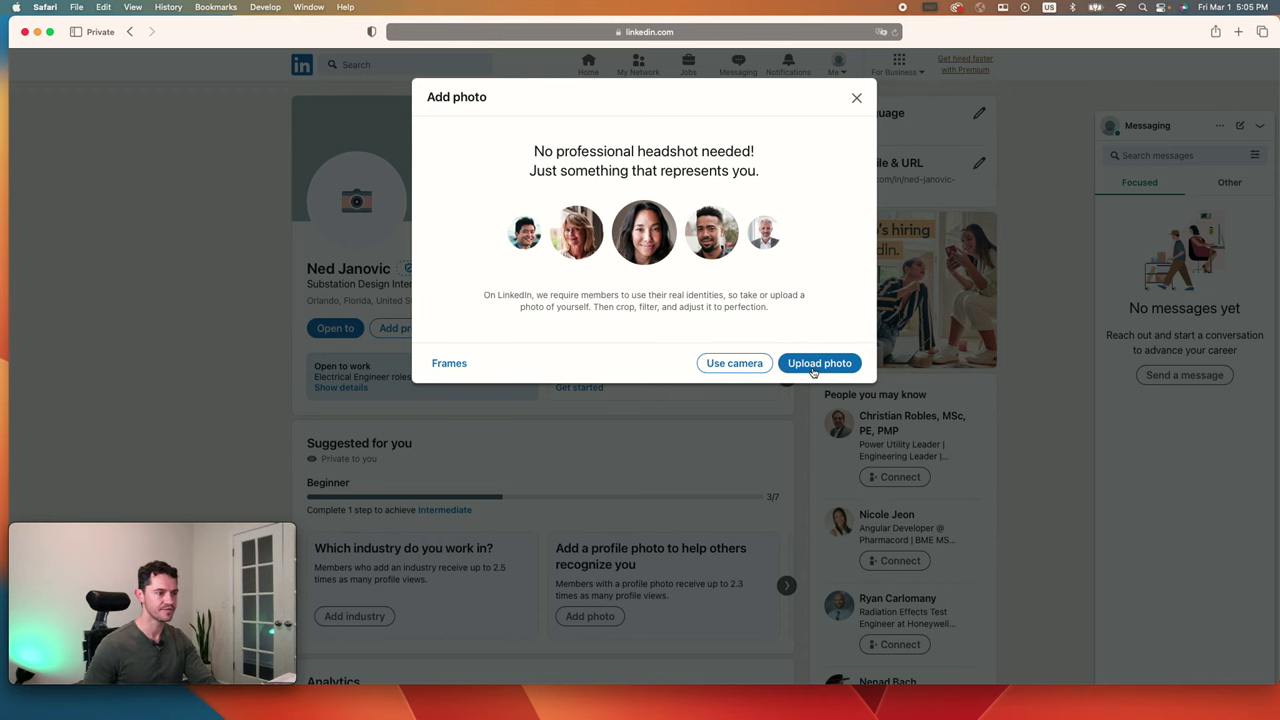
Step: Upload IMG_4882.PNG from the computer as the new profile photo
left_click(815, 364)
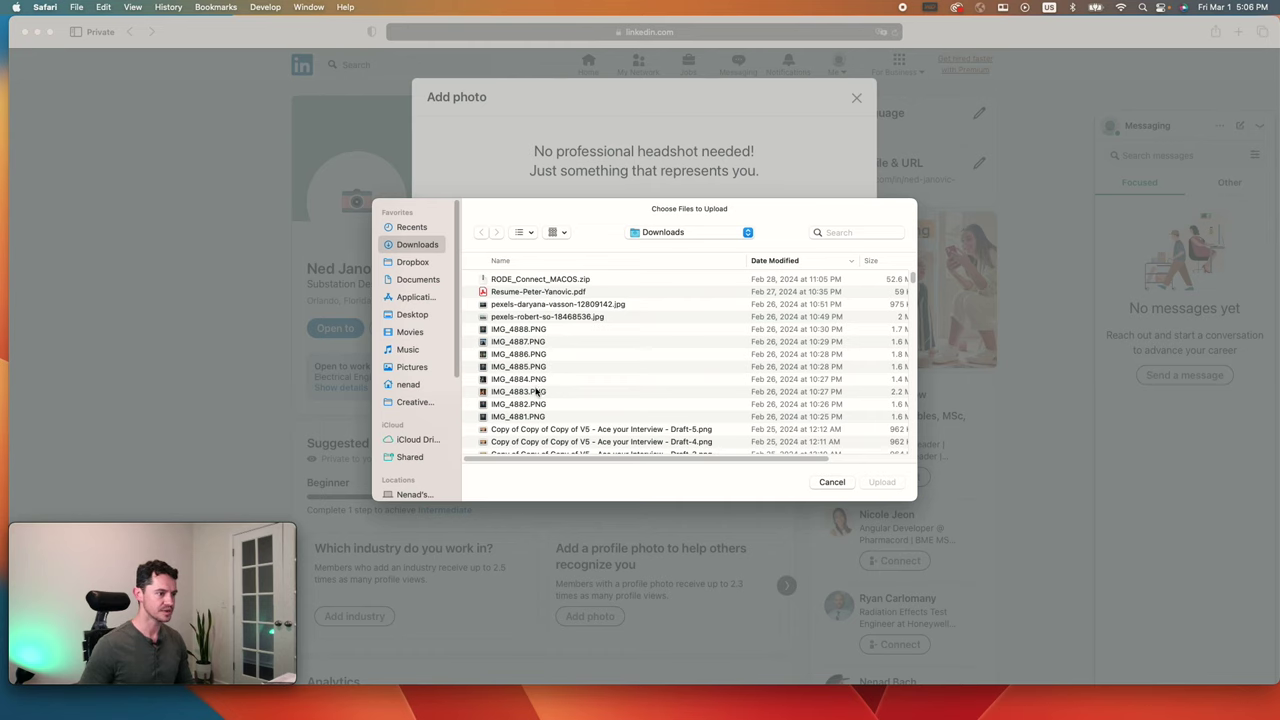
left_click(538, 404)
left_click(880, 483)
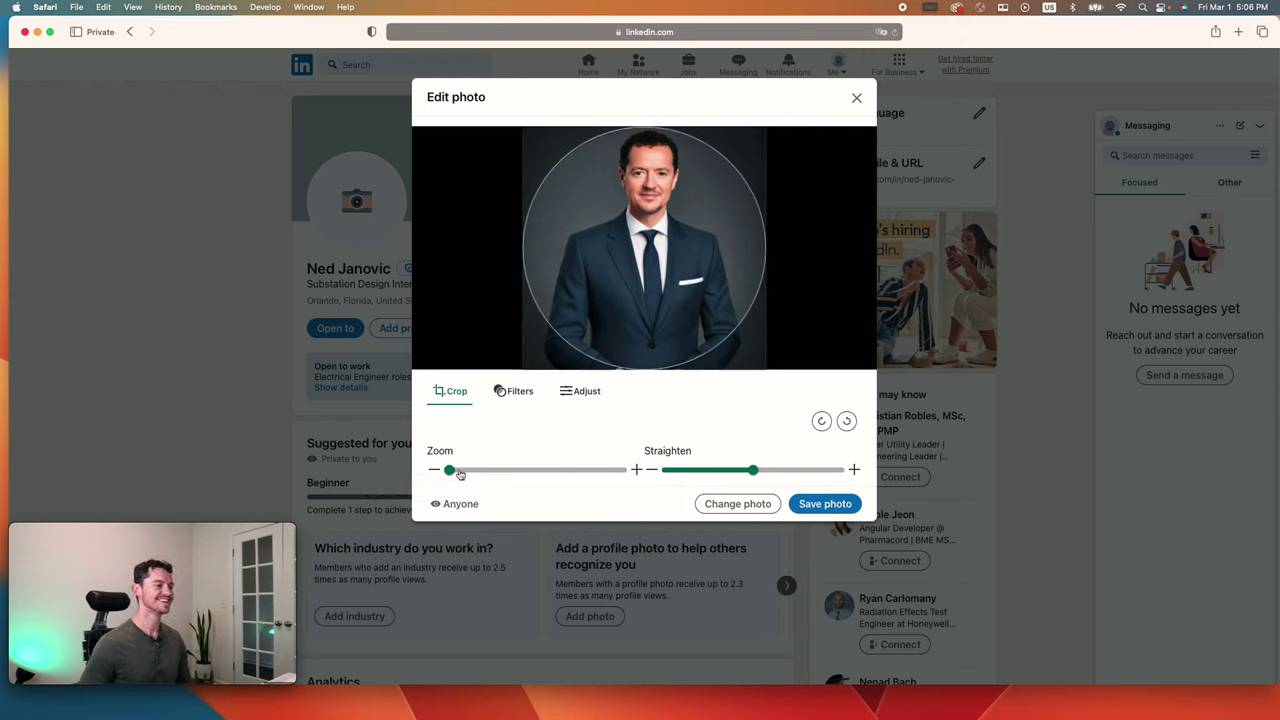
Step: Zoom, slightly straighten and reposition the headshot so the face fills the crop circle
left_click_drag(450, 470, 488, 477)
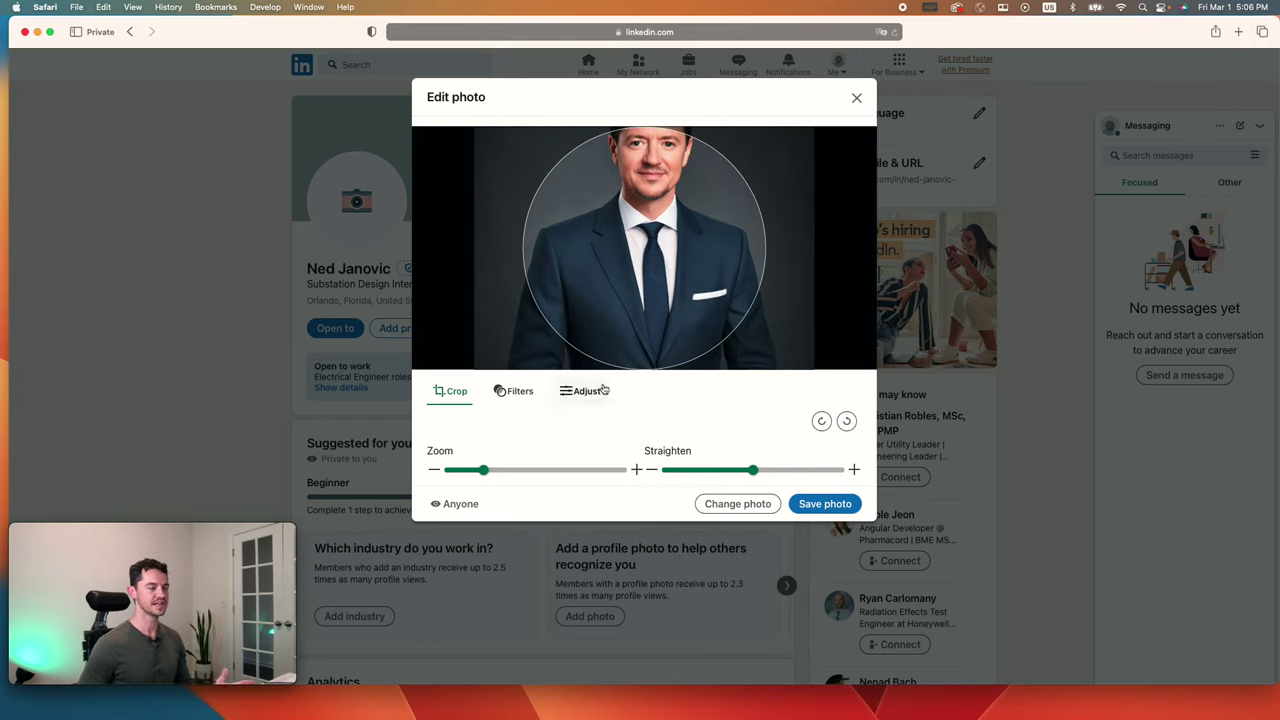
left_click_drag(618, 319, 612, 314)
left_click_drag(634, 265, 638, 271)
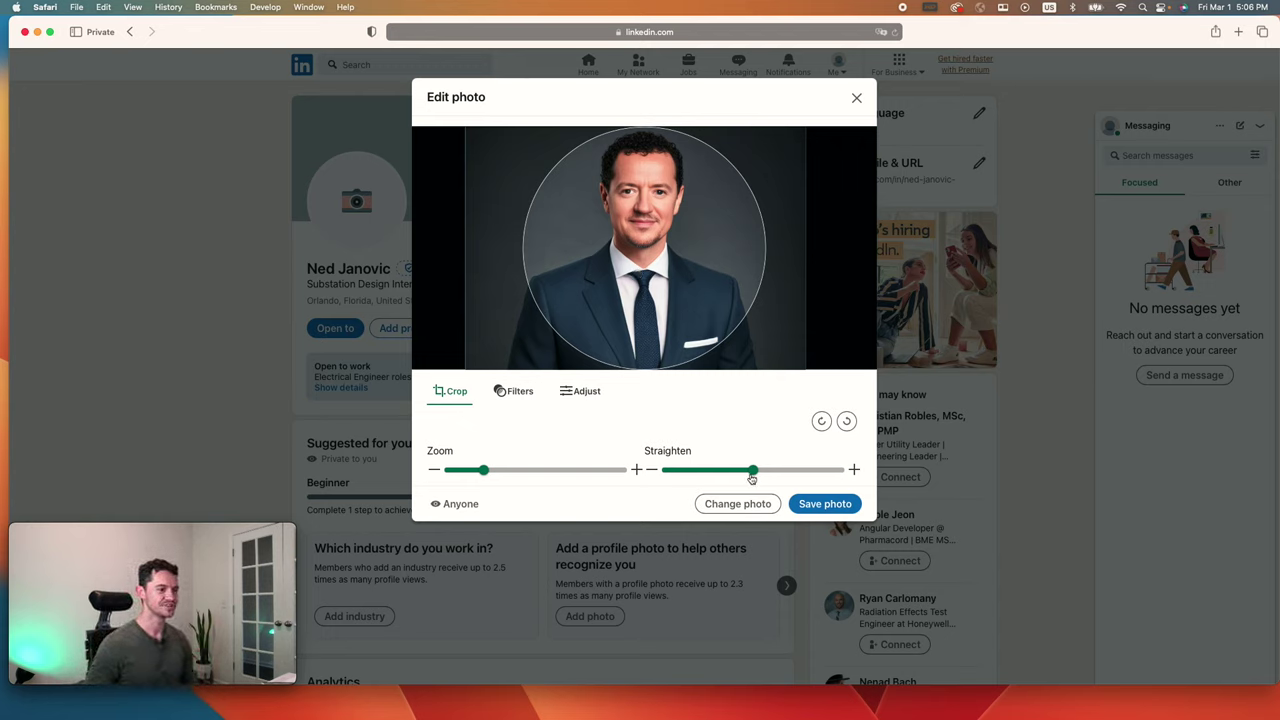
left_click_drag(752, 476, 752, 472)
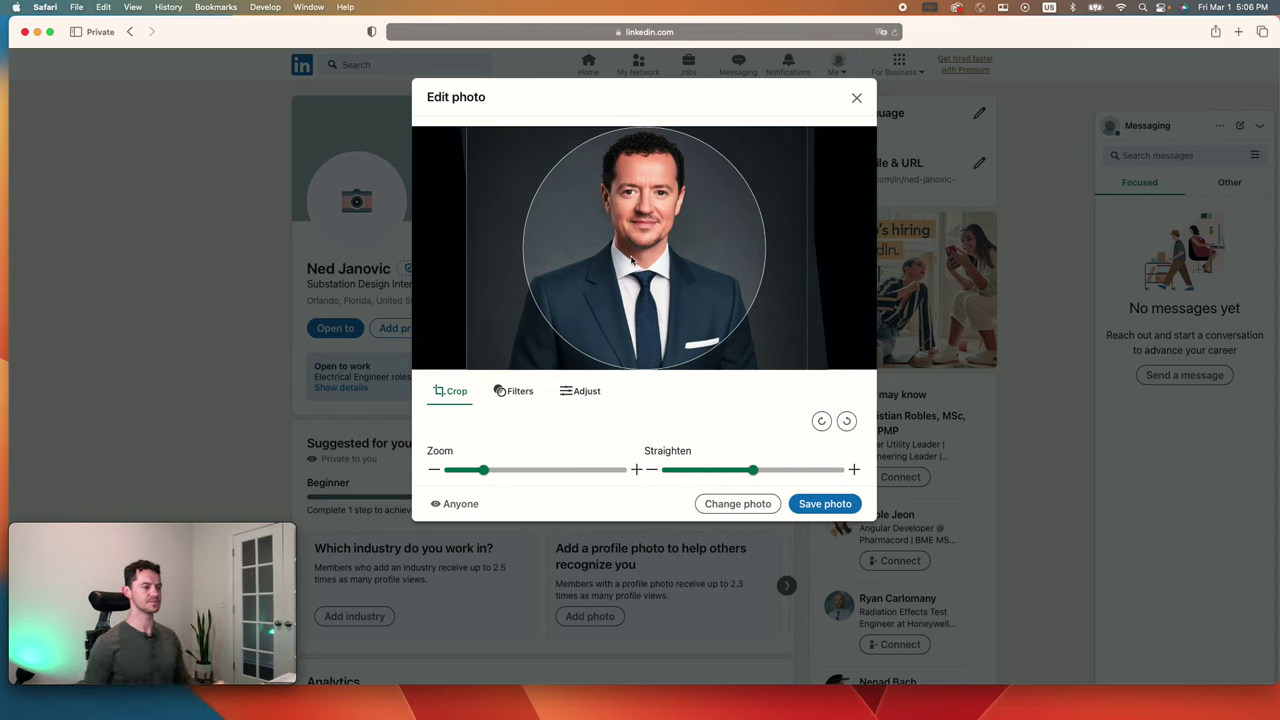
left_click_drag(483, 468, 500, 469)
left_click_drag(637, 332, 650, 360)
left_click_drag(501, 470, 509, 470)
left_click_drag(612, 266, 606, 345)
left_click_drag(510, 470, 518, 470)
left_click_drag(618, 254, 612, 347)
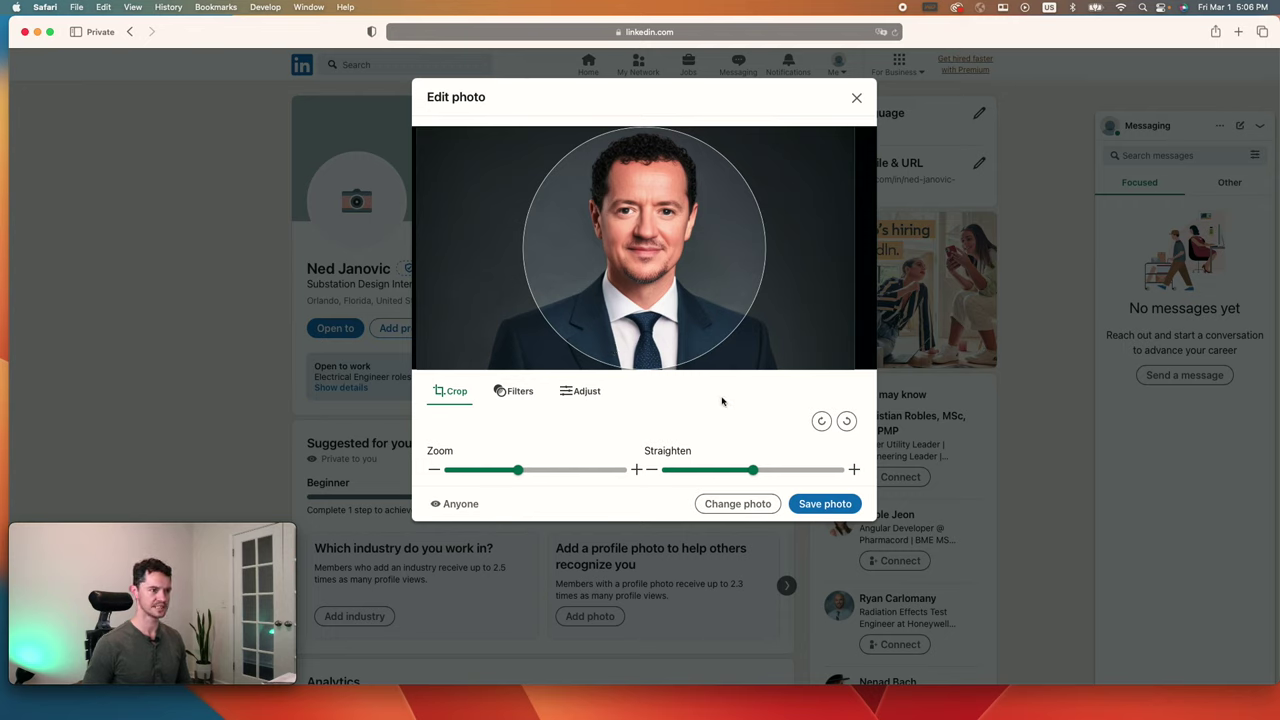
Step: Raise the headshot's brightness in Adjust and save it as the profile photo
left_click(526, 397)
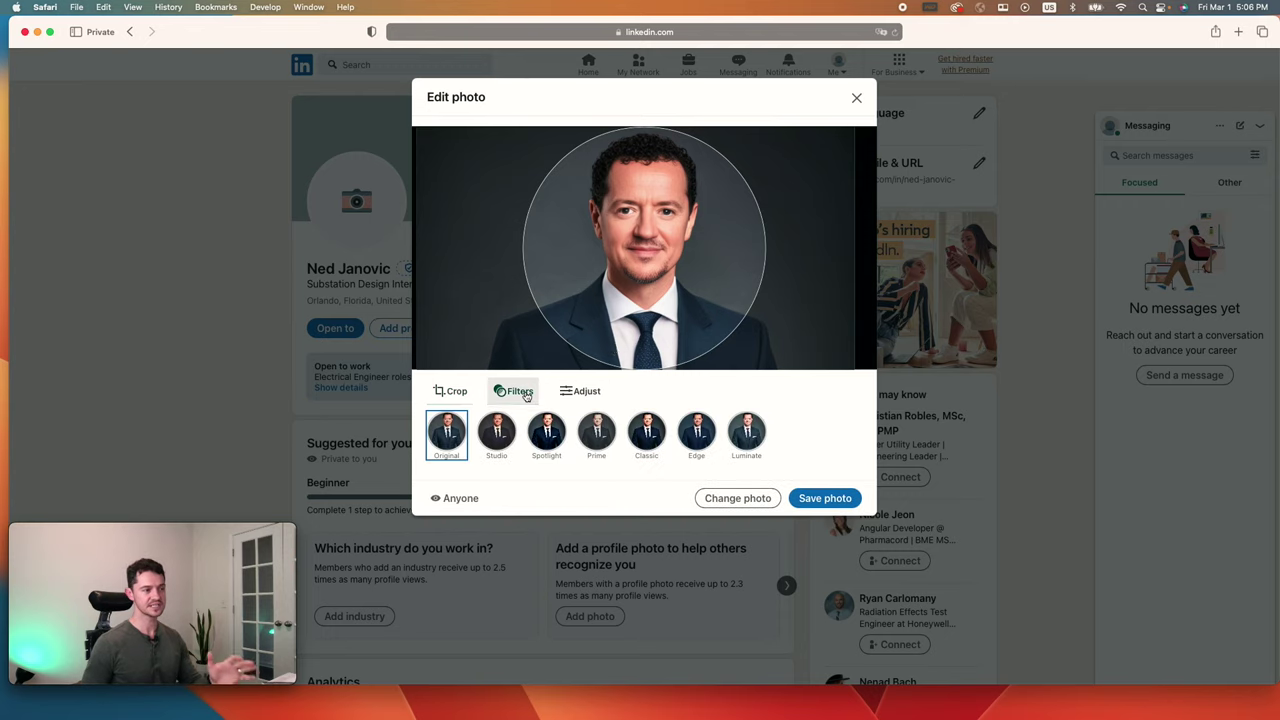
left_click(578, 391)
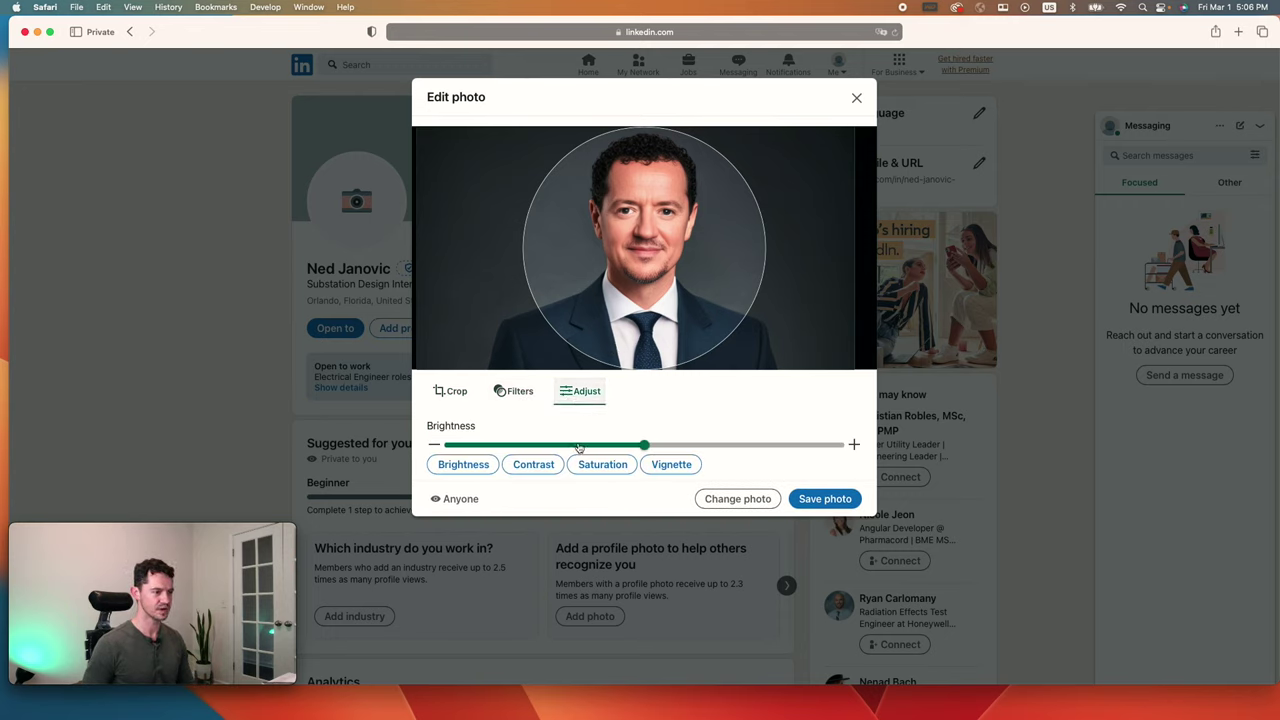
left_click_drag(645, 450, 675, 444)
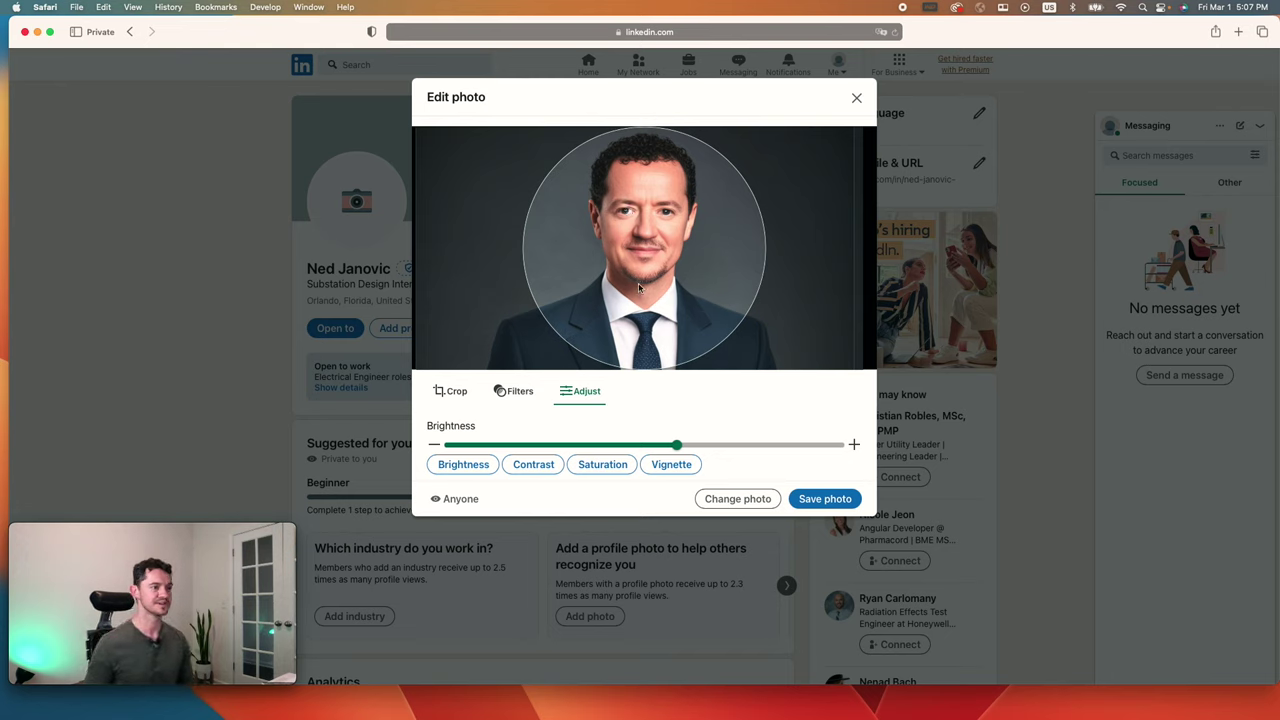
left_click(843, 506)
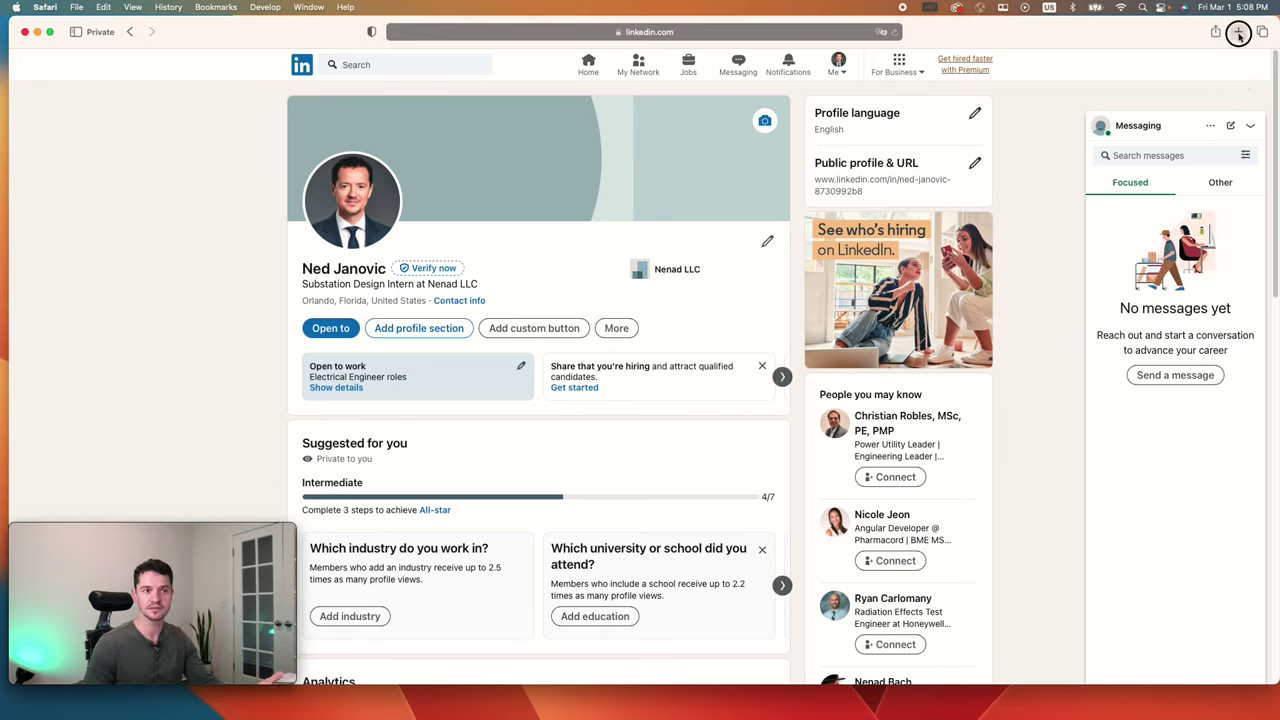
Step: Open pexels.com in a new browser tab and dismiss the Google sign-in prompt
left_click(1238, 31)
type("pexels.com")
key("Return")
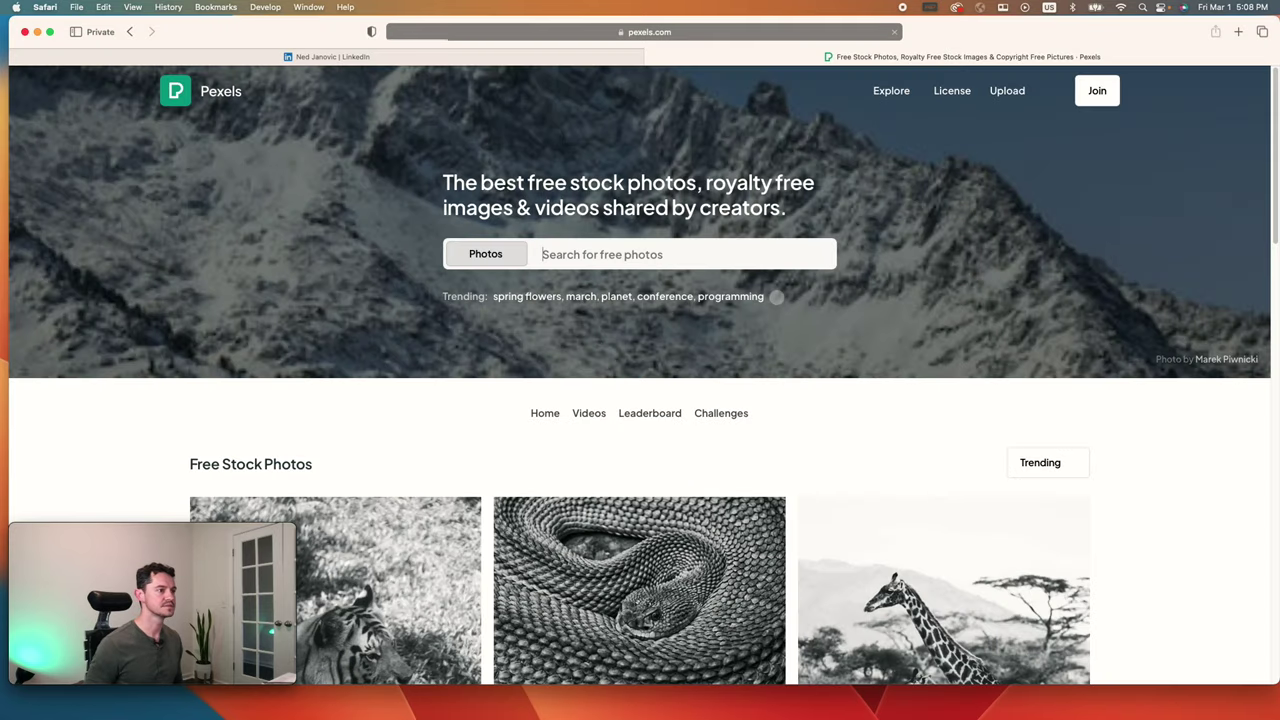
left_click(617, 255)
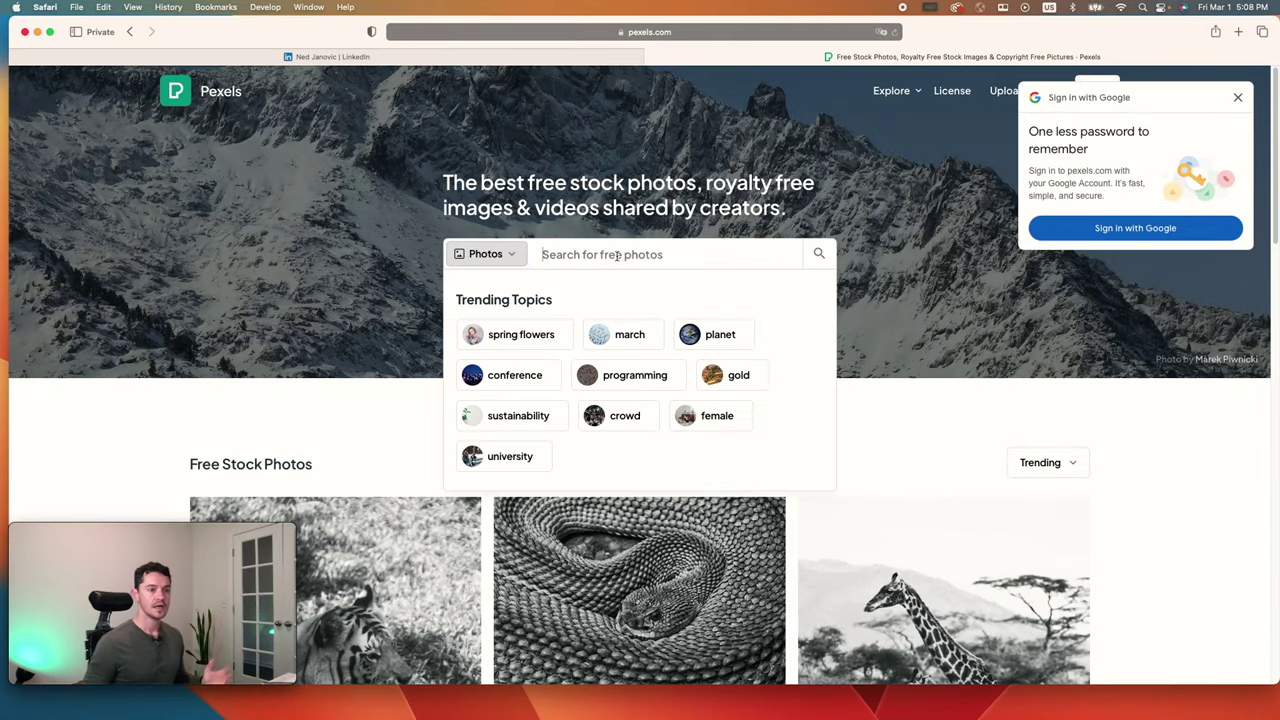
left_click(1237, 97)
Step: Search Pexels for 'Tesla coil' and download the first lightning photo
left_click(632, 262)
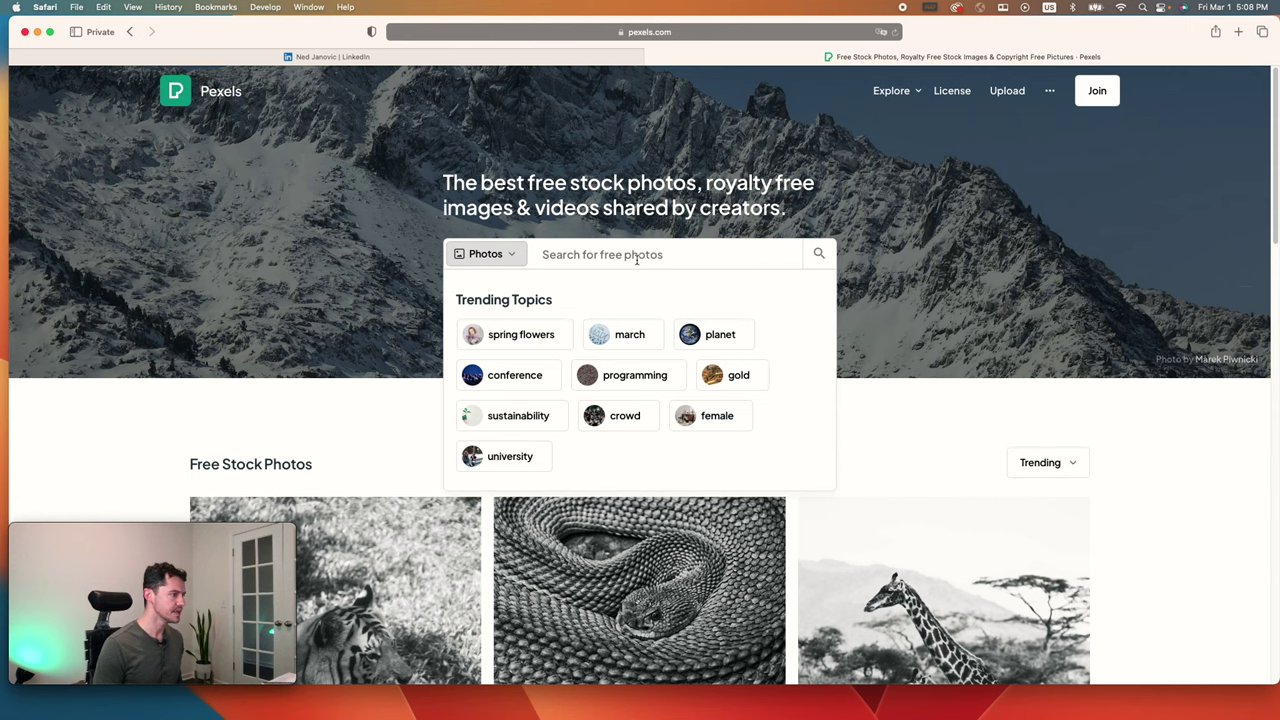
type("Tesla coil")
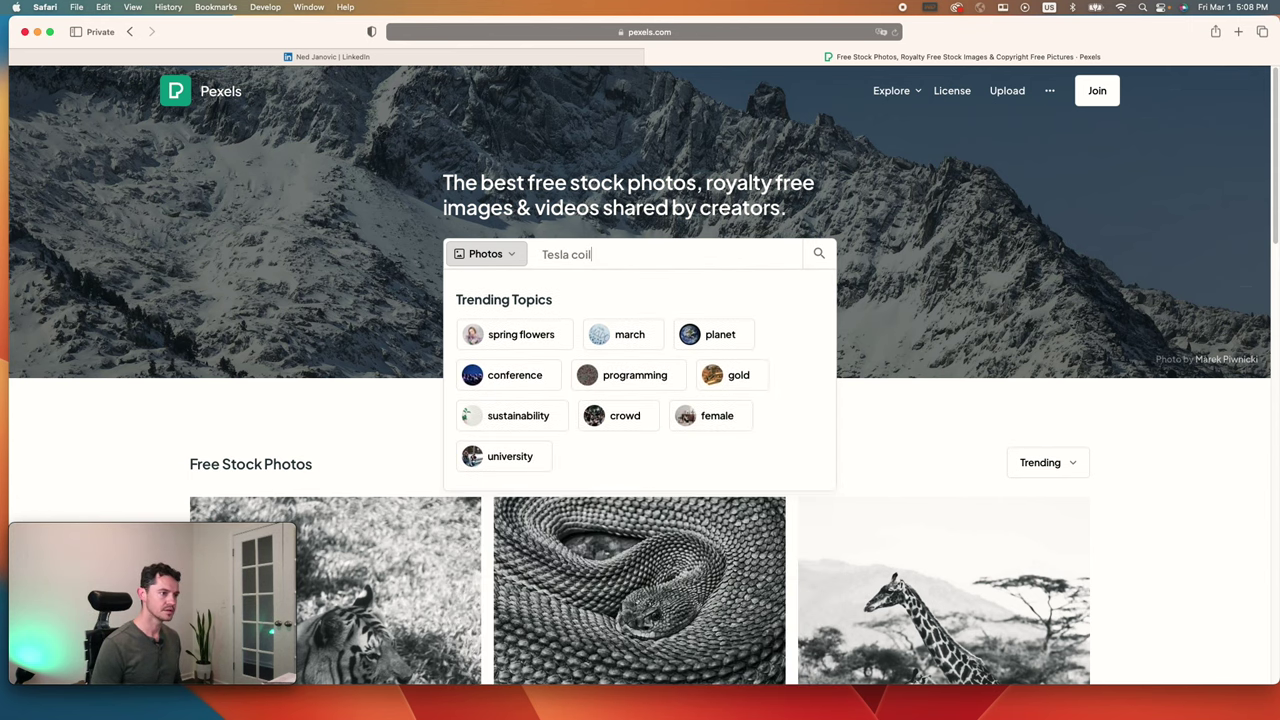
key("Return")
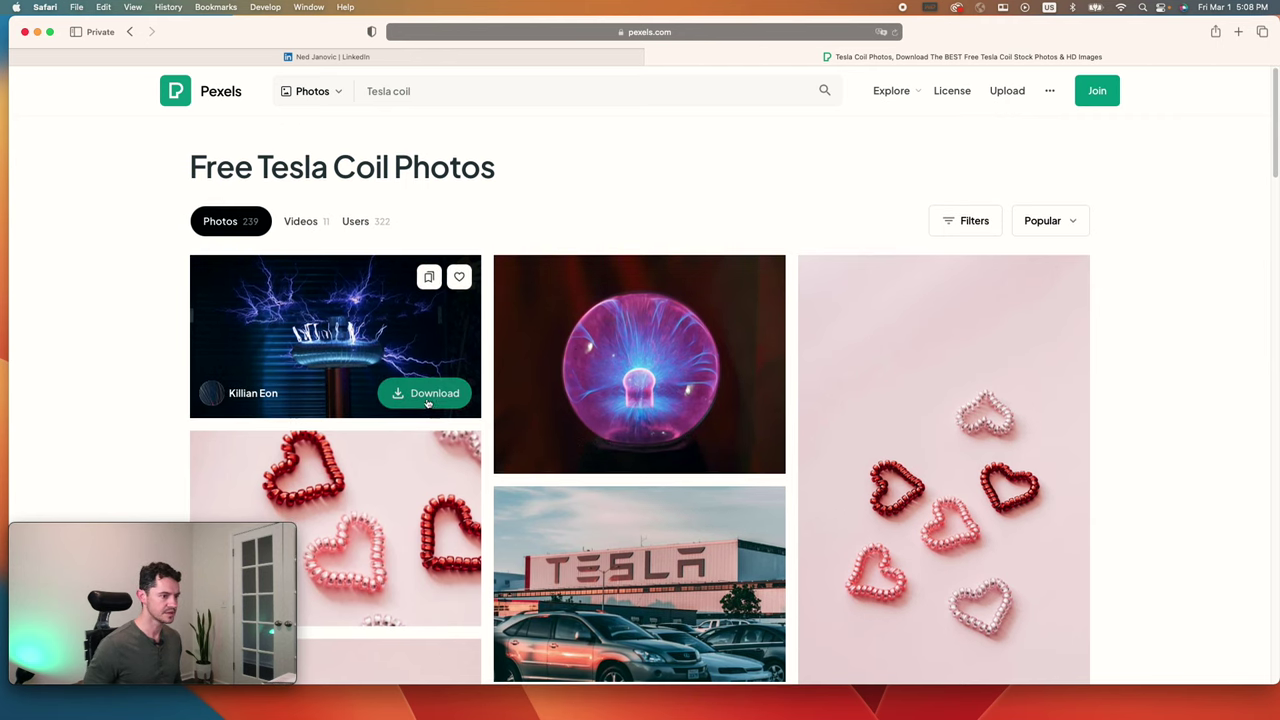
left_click(427, 403)
left_click(792, 165)
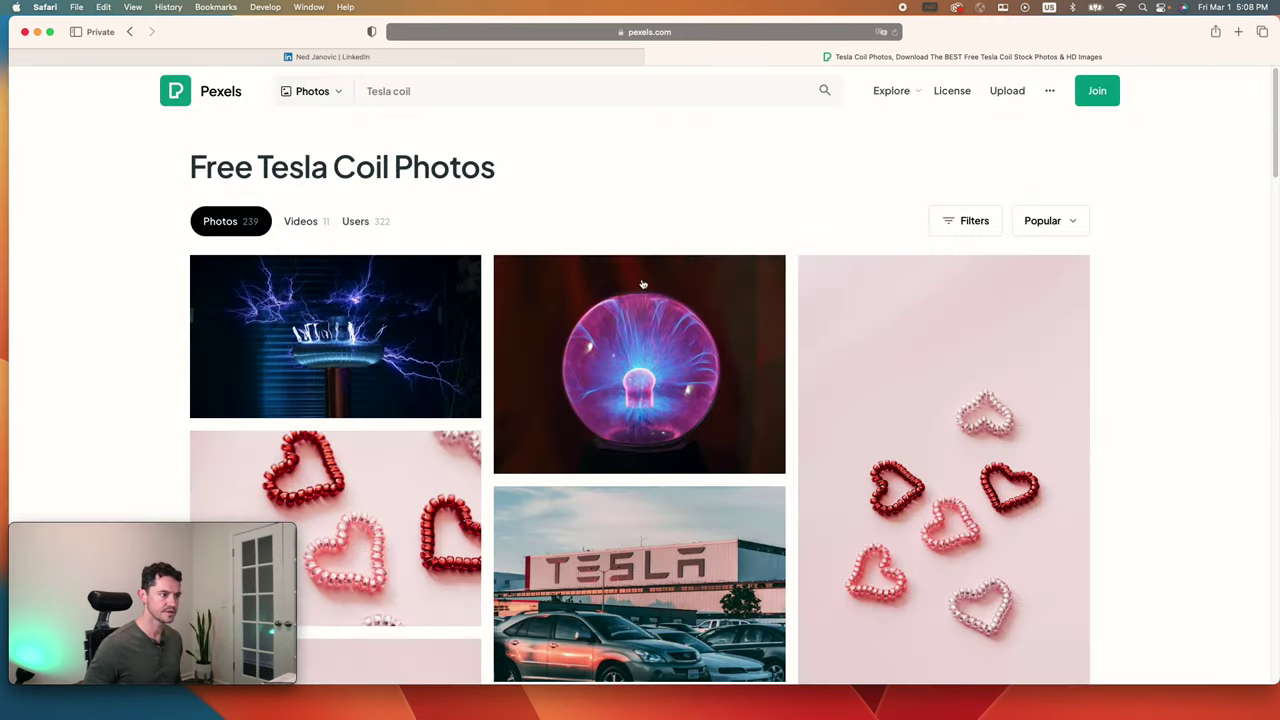
scroll(598, 390, "down", 3)
scroll(597, 380, "down", 3)
scroll(598, 373, "down", 3)
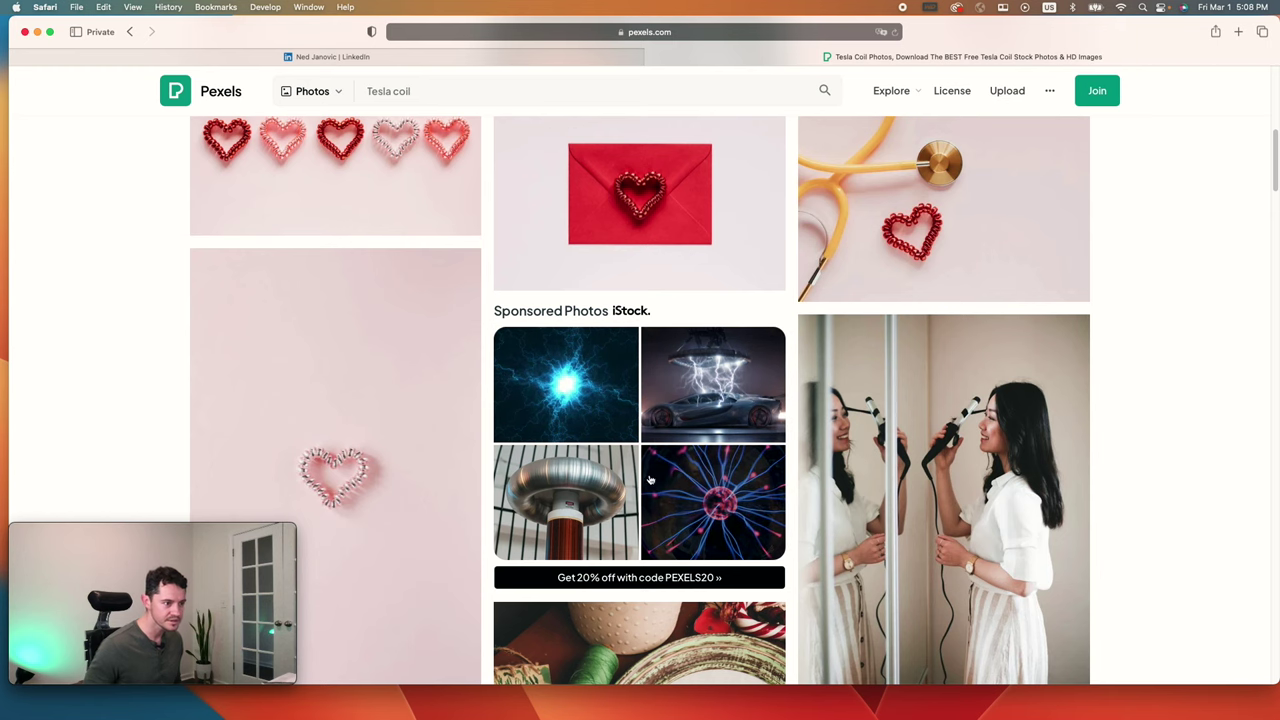
scroll(638, 447, "up", 10)
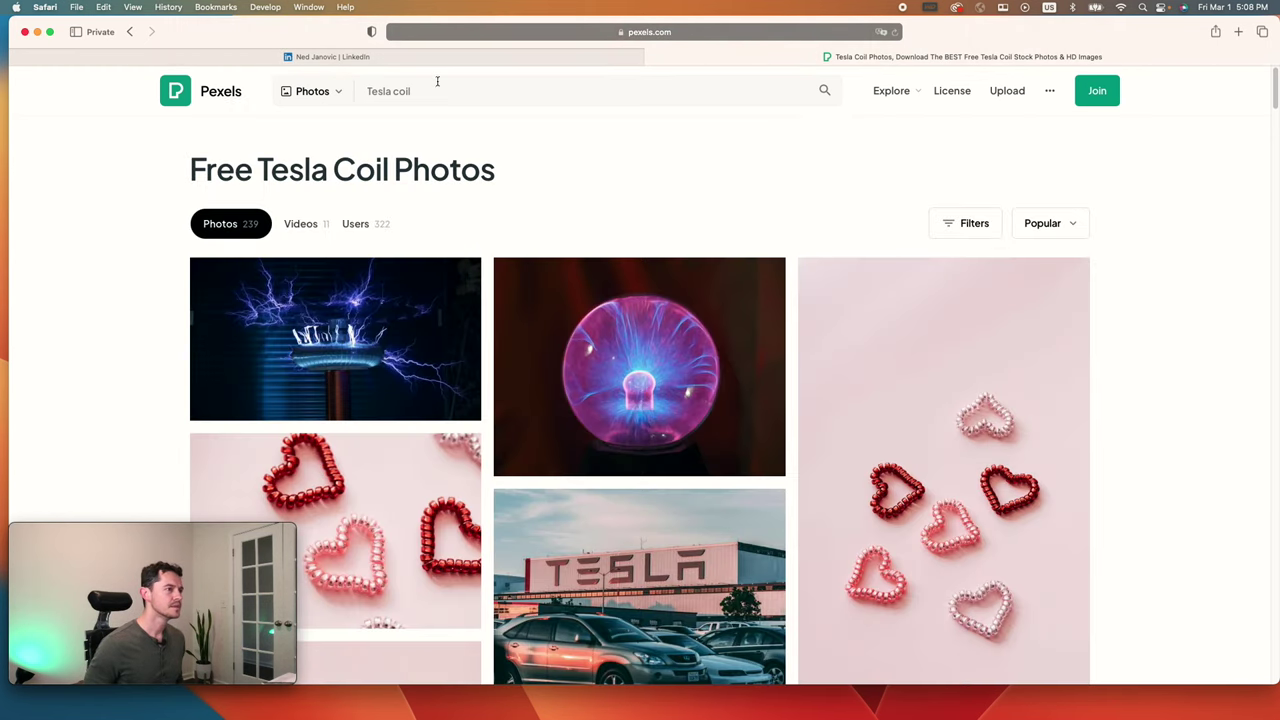
left_click(437, 82)
Step: Search Pexels for 'power lines' and download the blue-sky power lines photo
key("super+a")
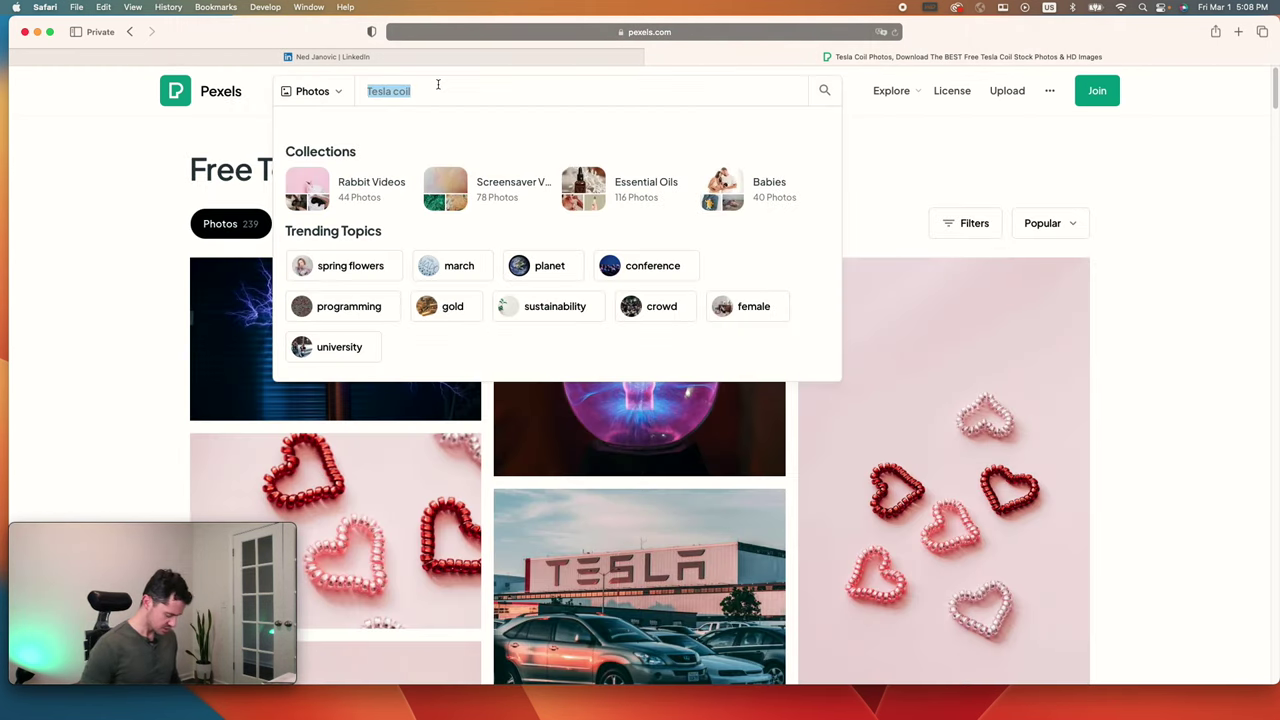
type("power lines")
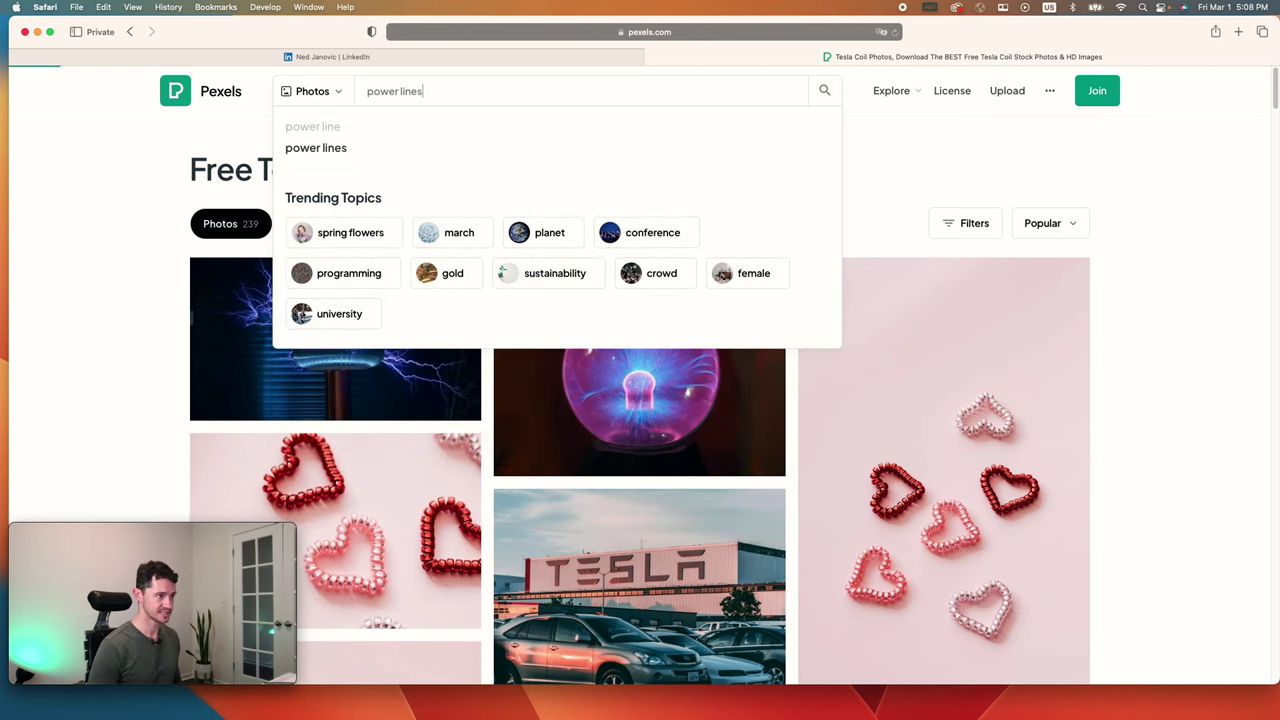
key("Return")
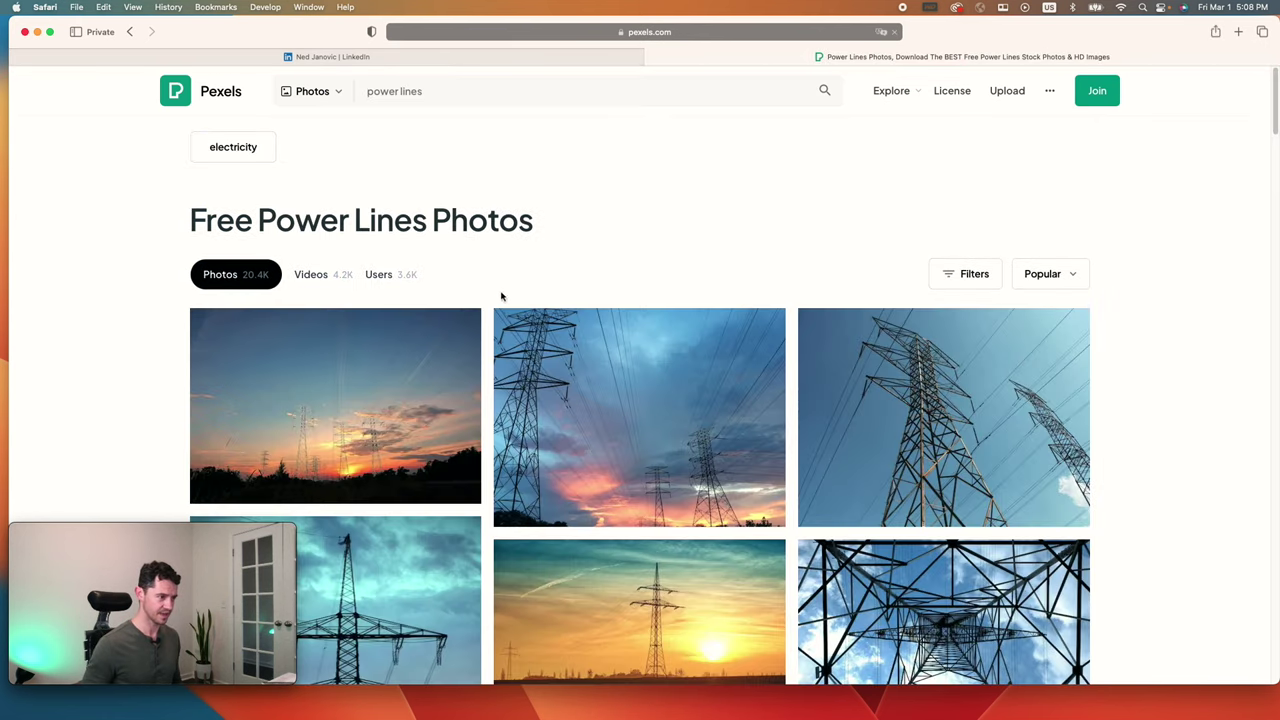
scroll(826, 453, "down", 5)
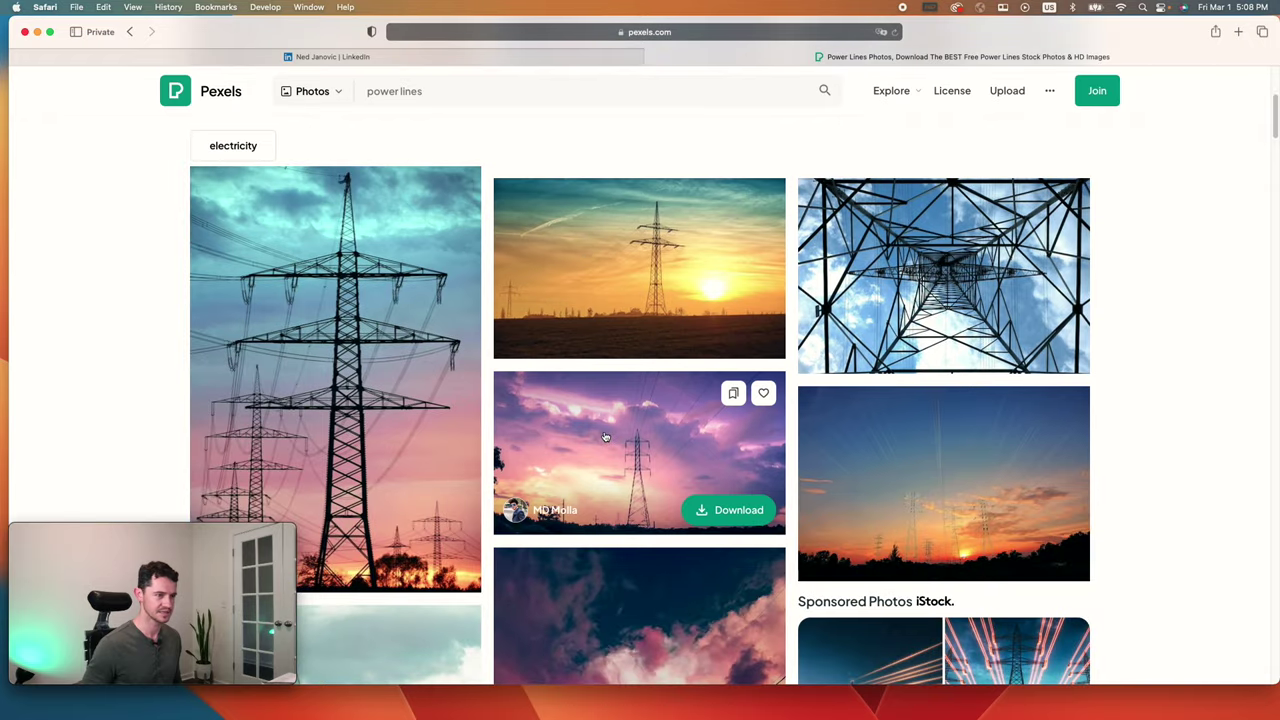
scroll(598, 410, "up", 5)
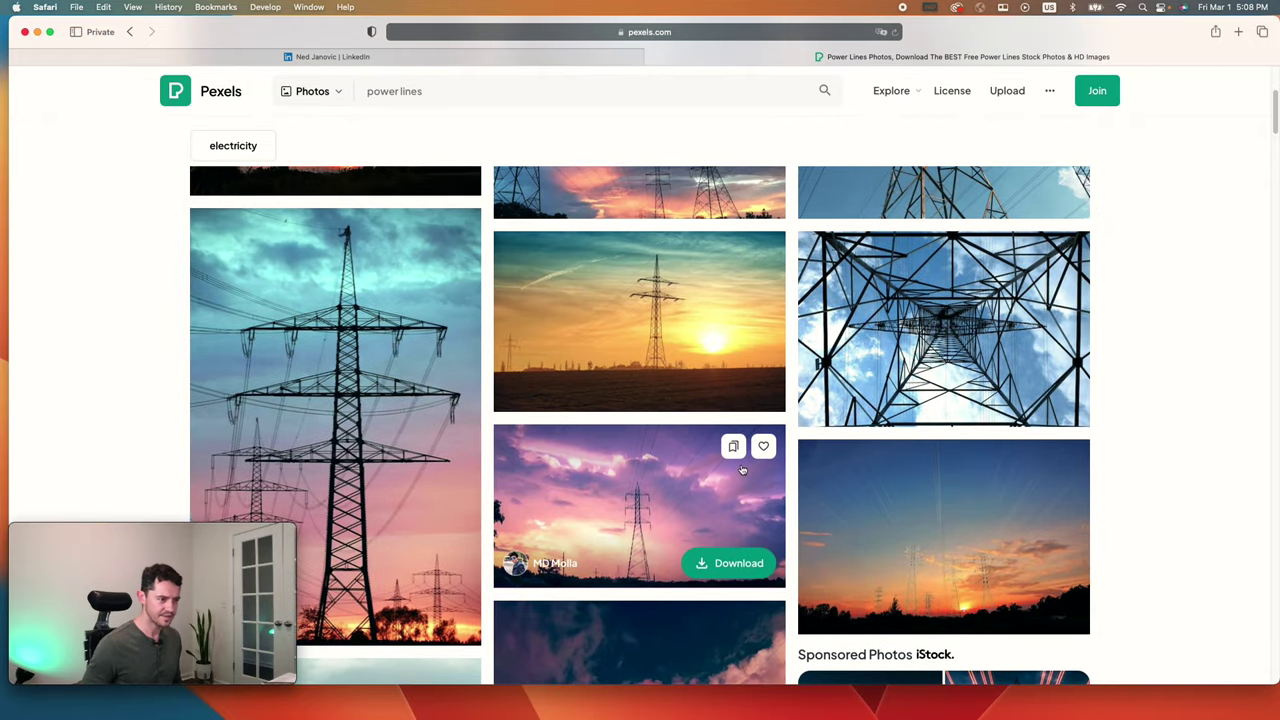
scroll(531, 443, "down", 6)
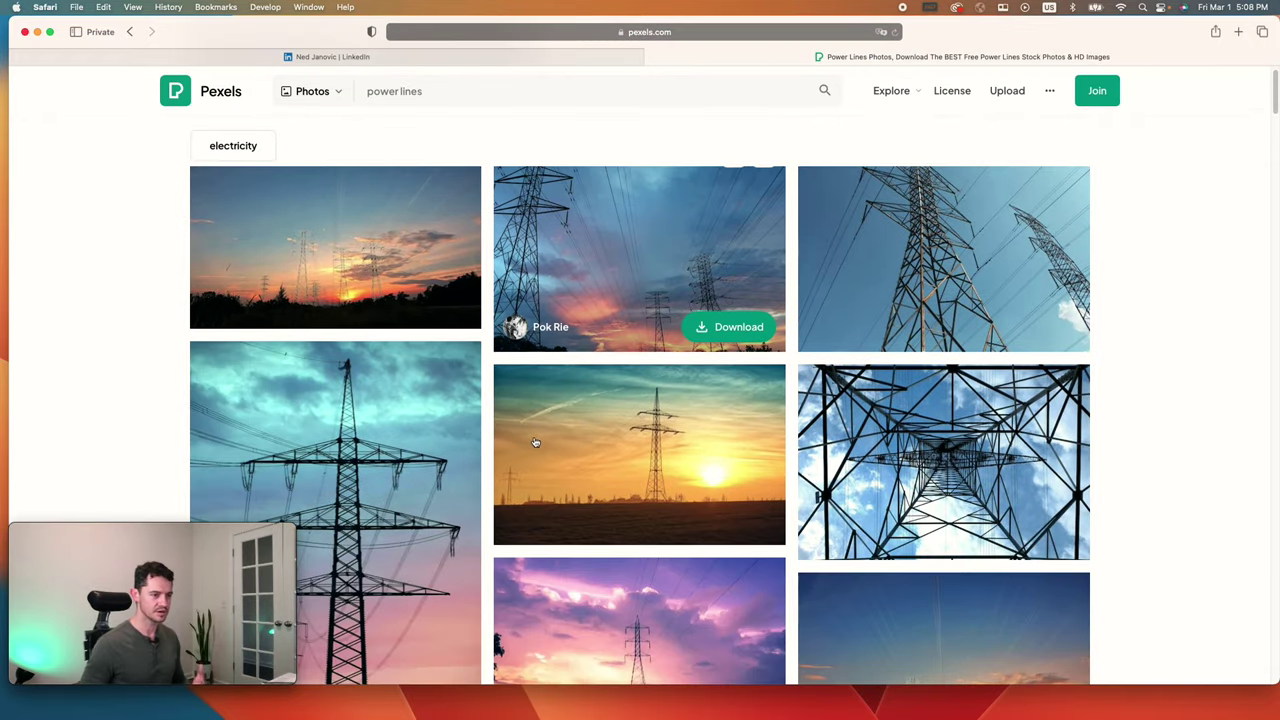
scroll(540, 436, "down", 4)
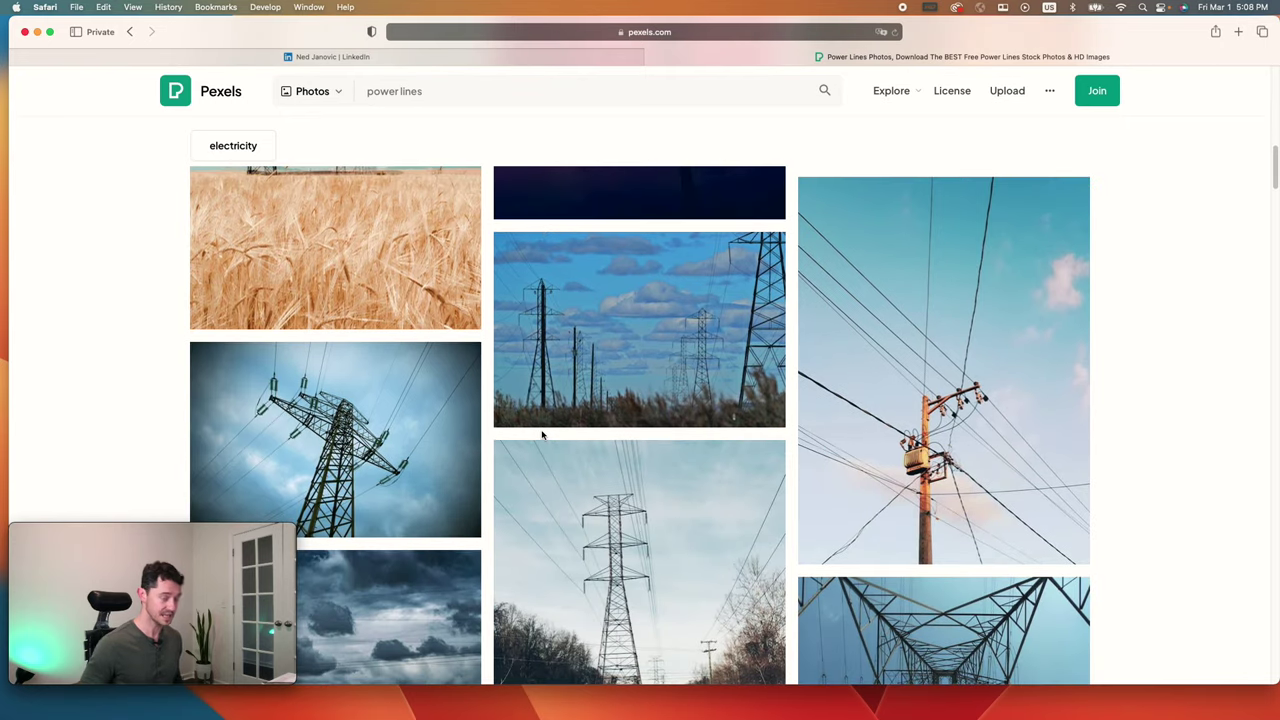
scroll(542, 434, "down", 8)
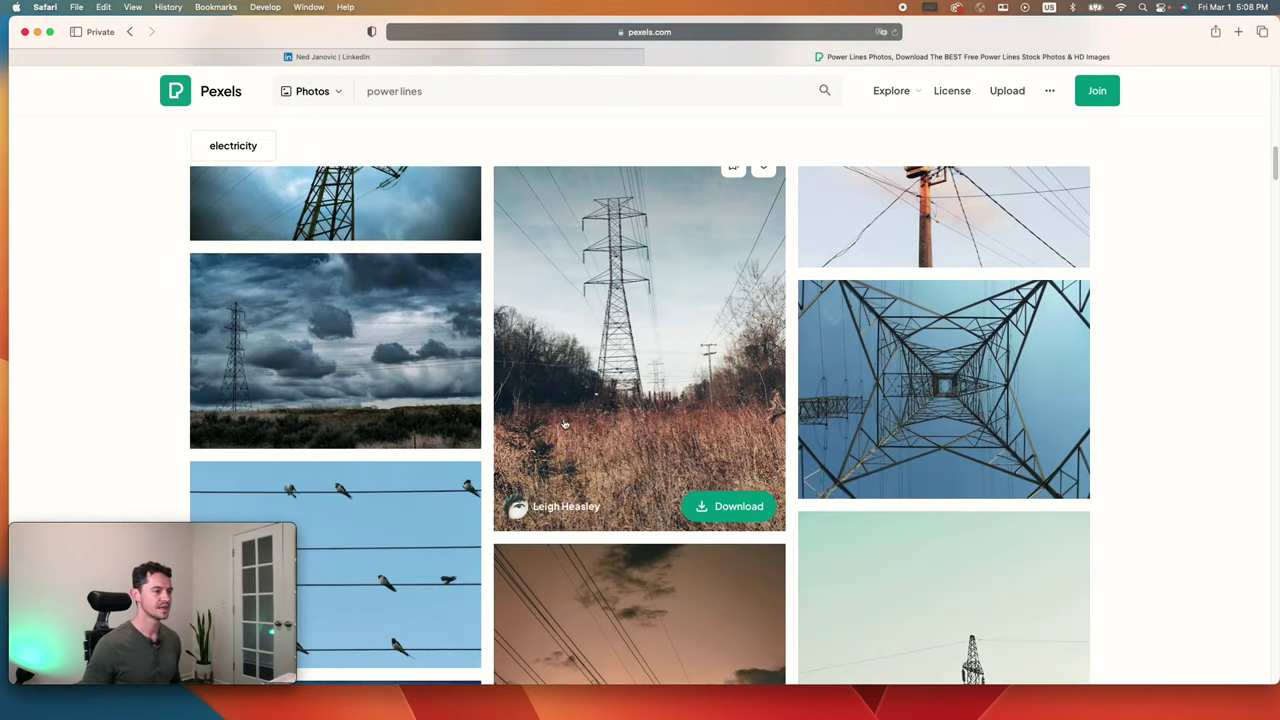
scroll(526, 436, "up", 5)
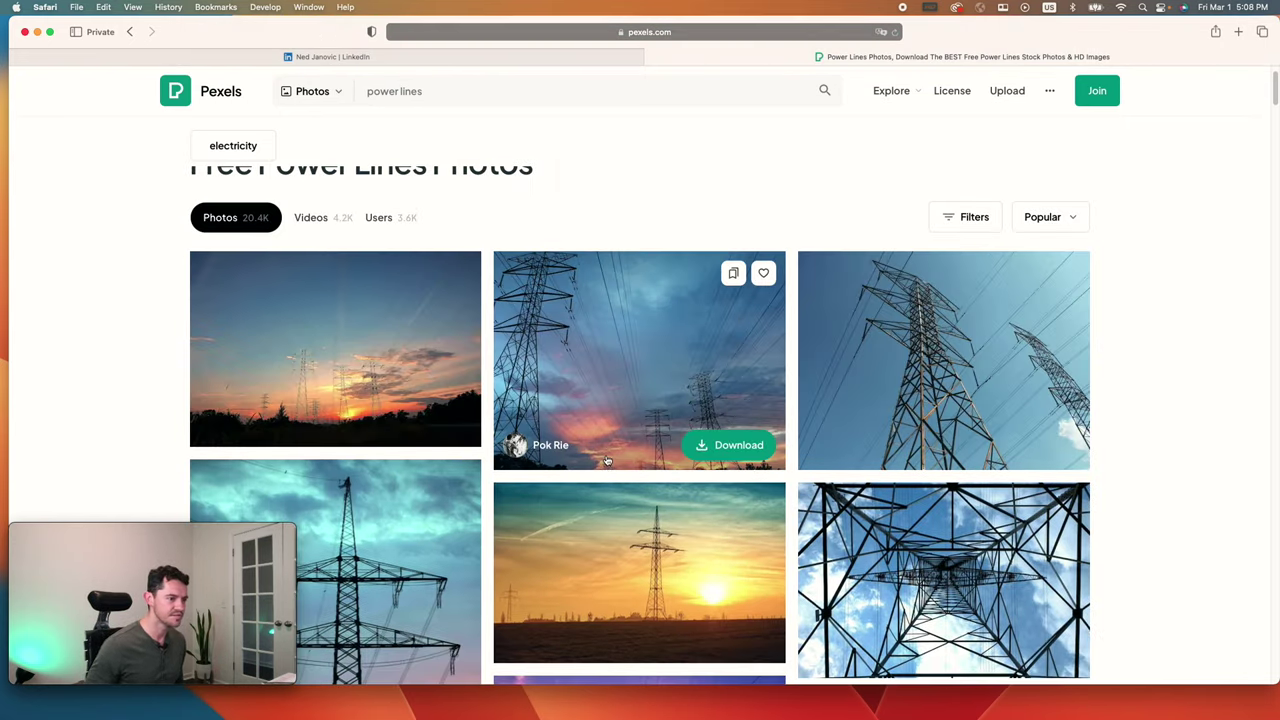
left_click(706, 445)
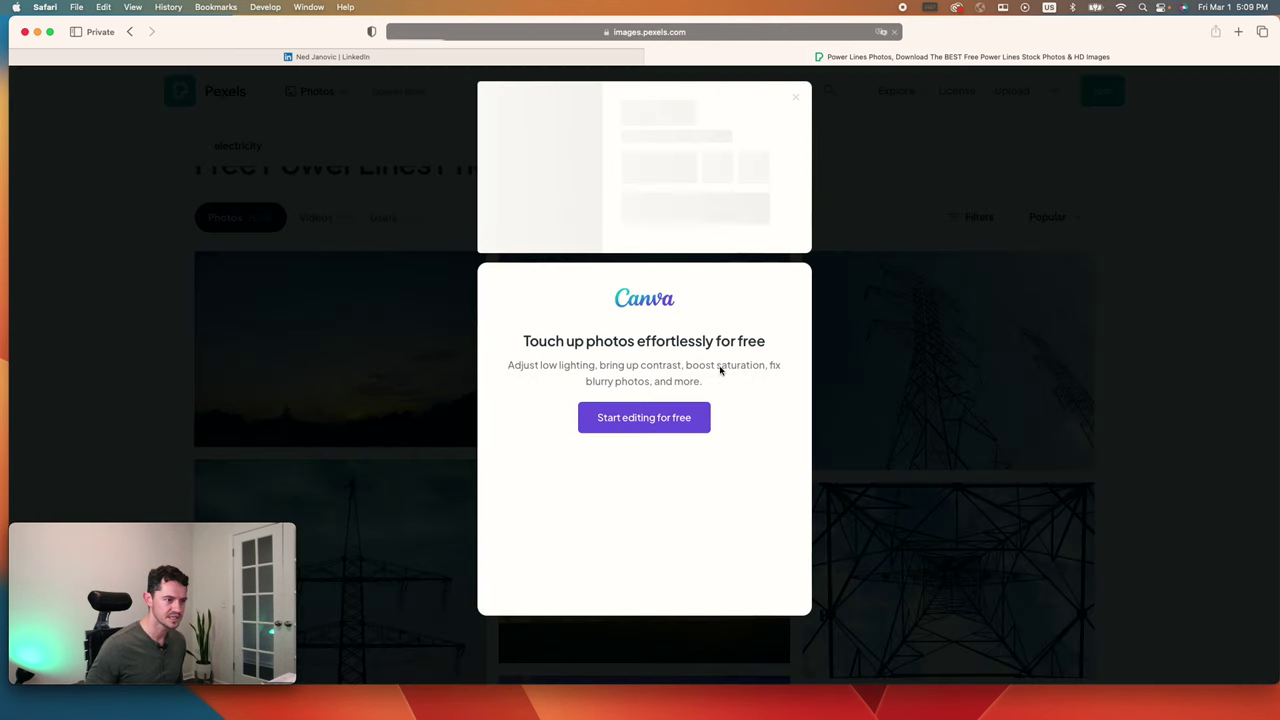
left_click(795, 97)
Step: Search Pexels for 'circuit board' and download a circuit board close-up photo
left_click(437, 91)
type("circuit")
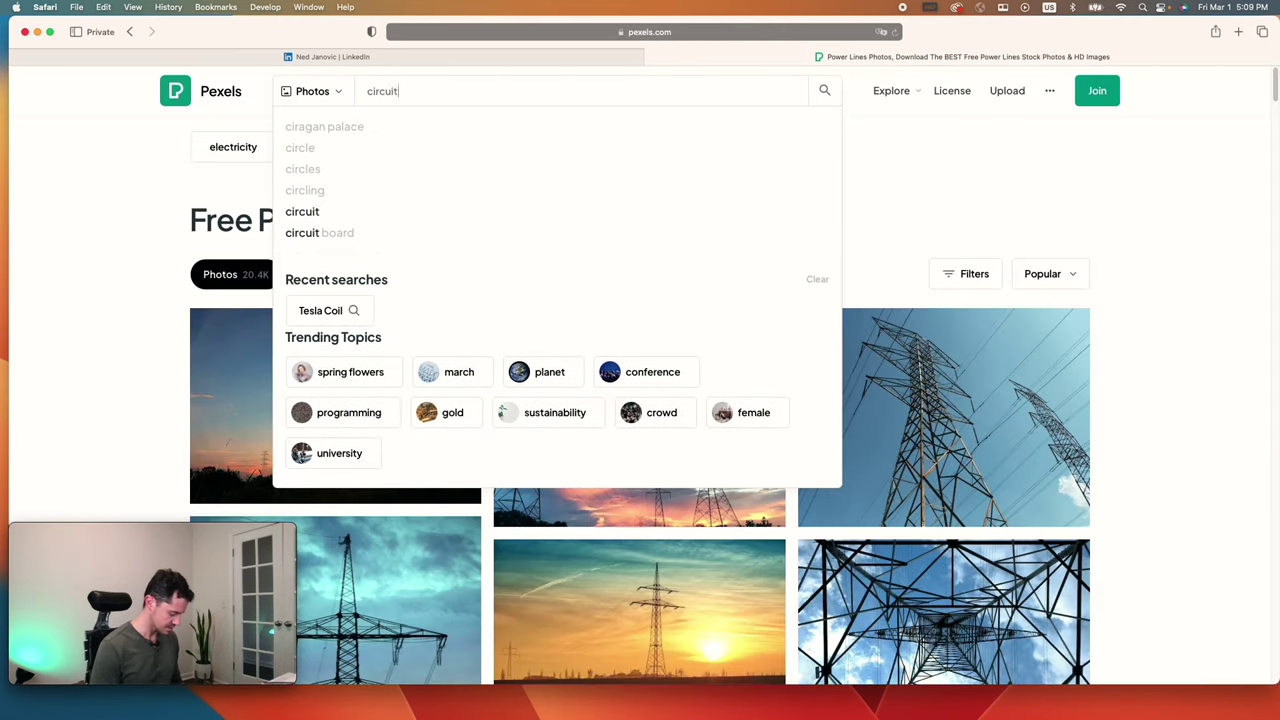
type(" board")
key("Return")
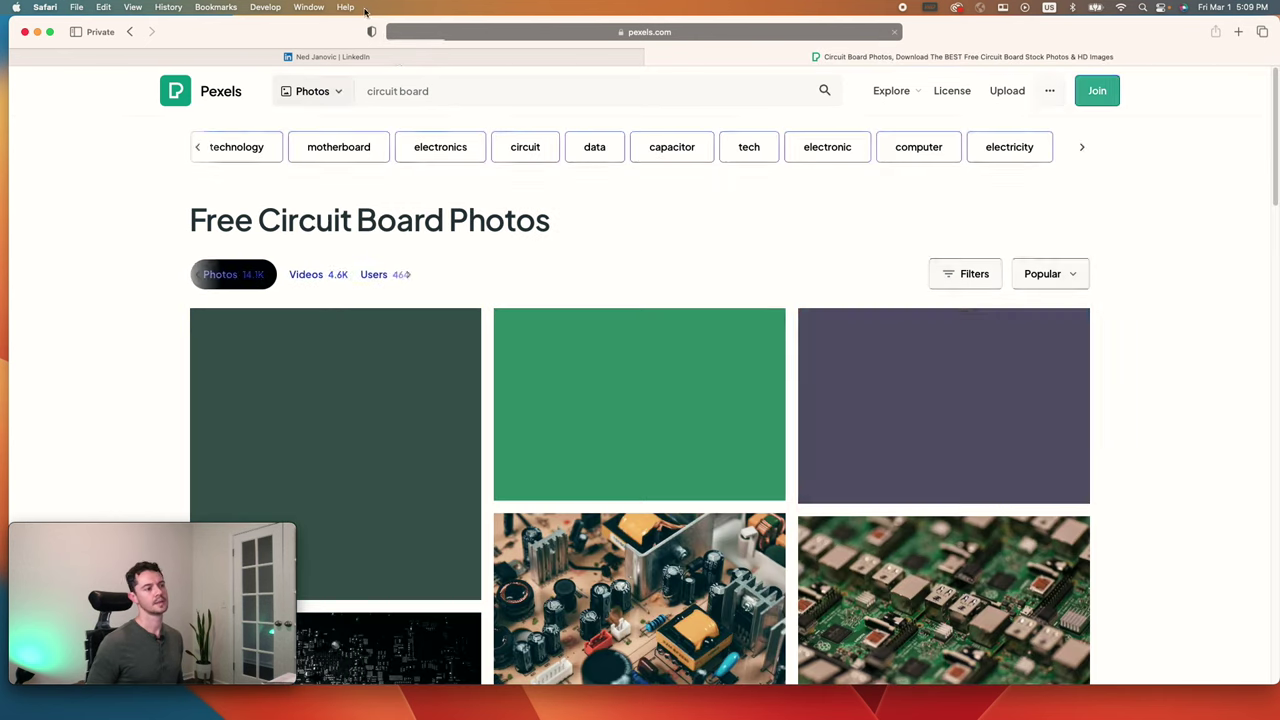
scroll(590, 360, "down", 5)
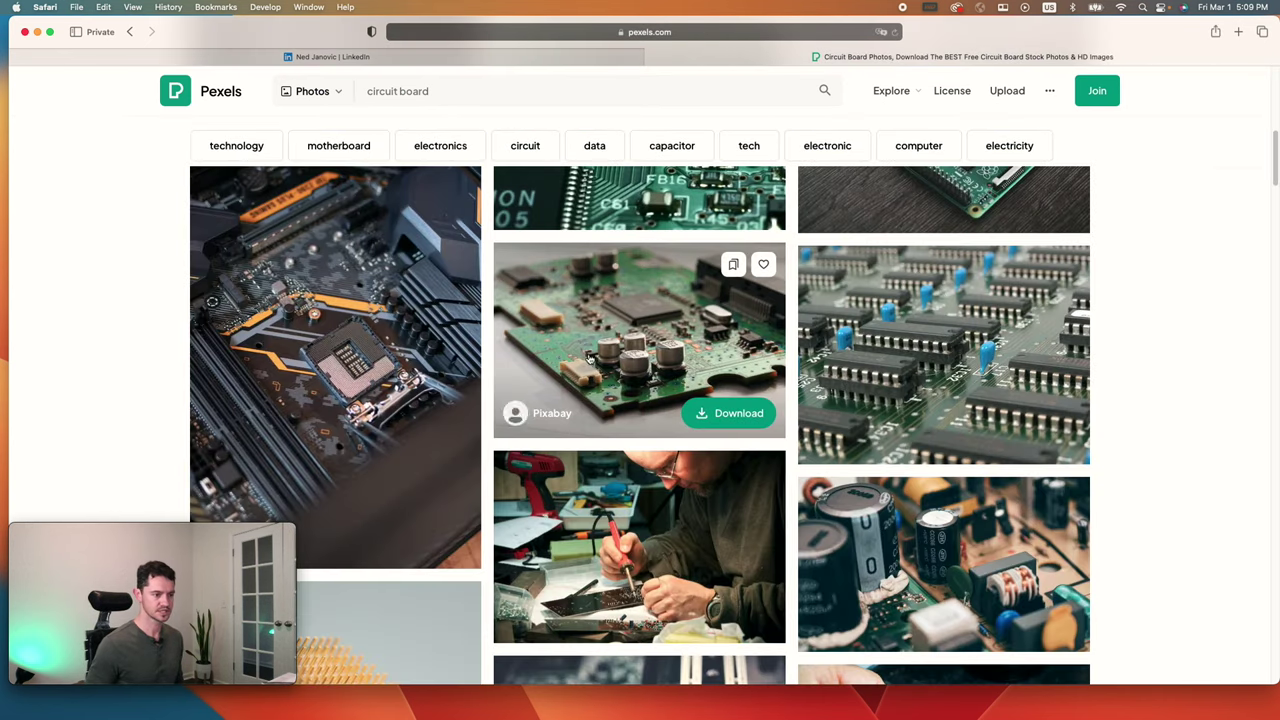
scroll(731, 543, "down", 1)
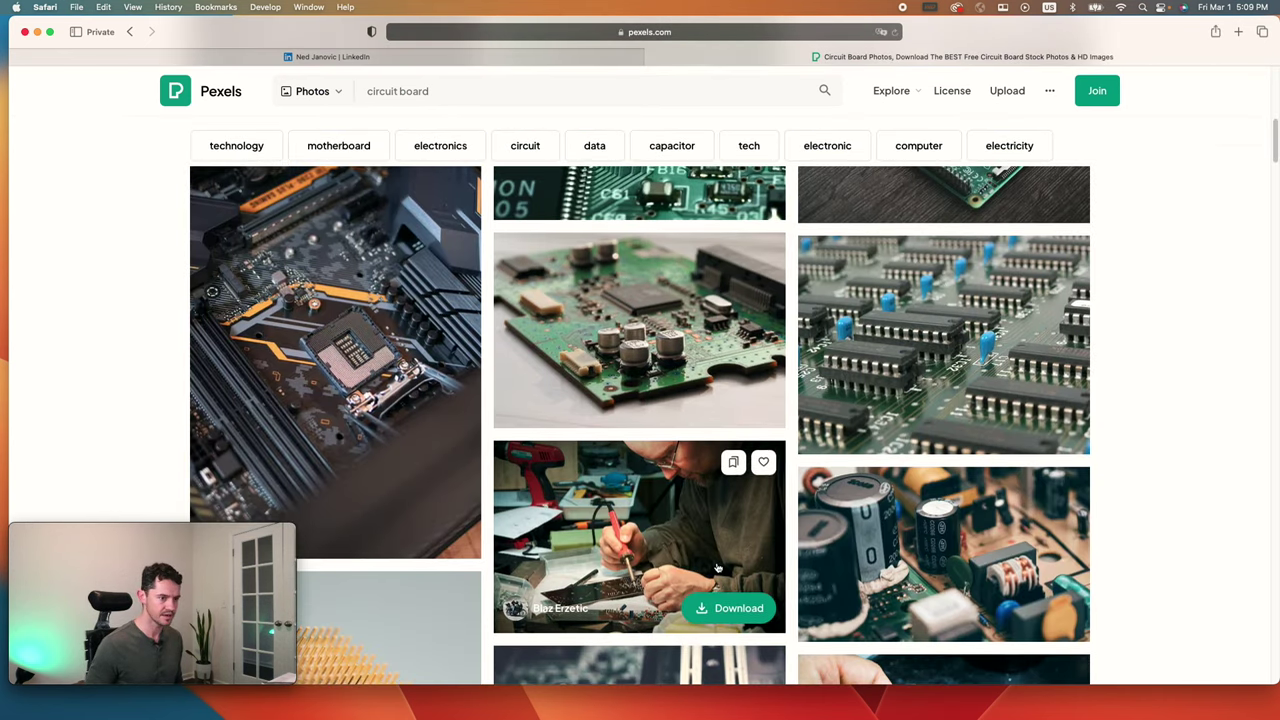
scroll(712, 562, "up", 6)
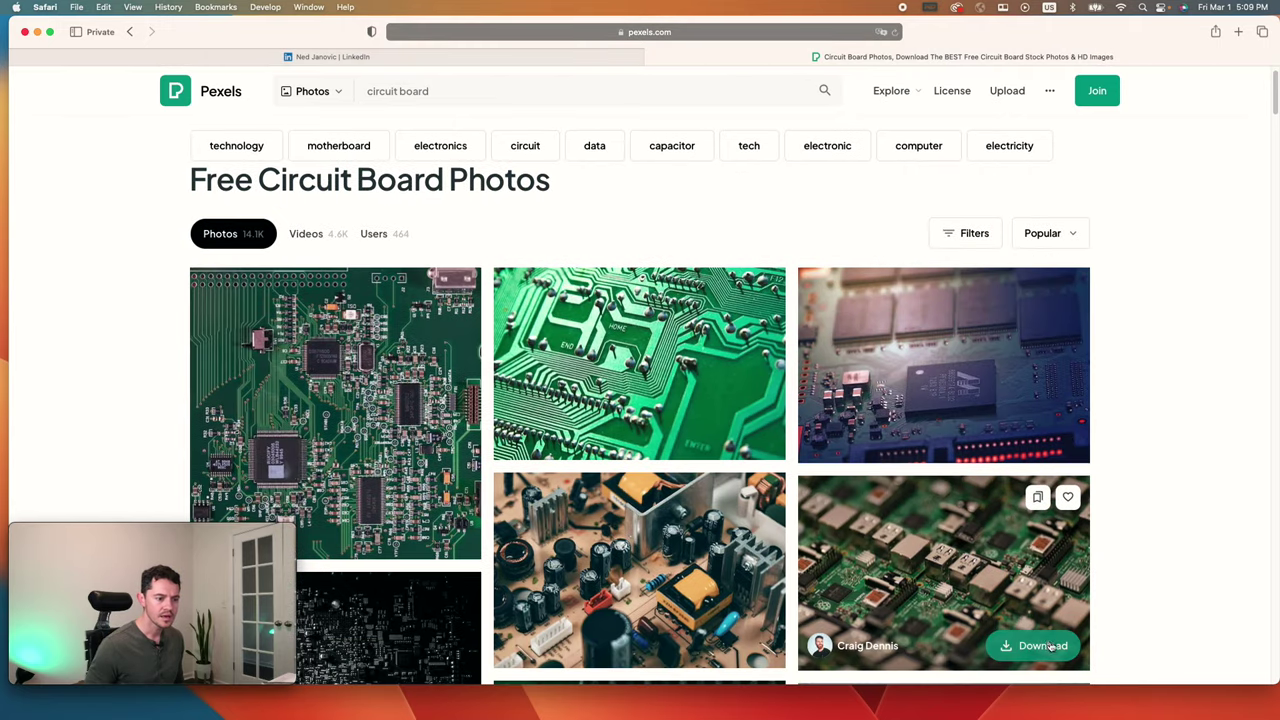
left_click(1048, 646)
left_click(490, 97)
double_click(490, 97)
Step: Search Pexels for 'substation' and browse the six results
key("BackSpace")
key("BackSpace")
key("BackSpace")
key("BackSpace")
key("BackSpace")
key("BackSpace")
key("BackSpace")
key("BackSpace")
key("BackSpace")
type("substation")
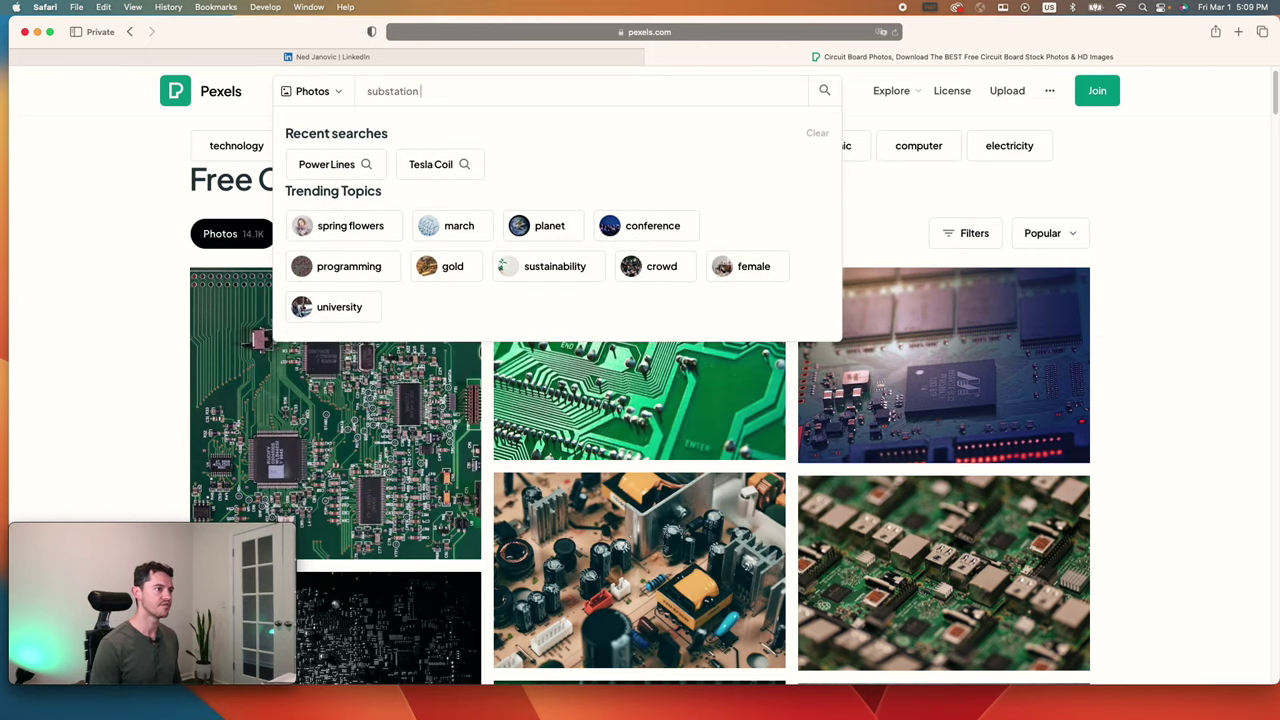
key("Return")
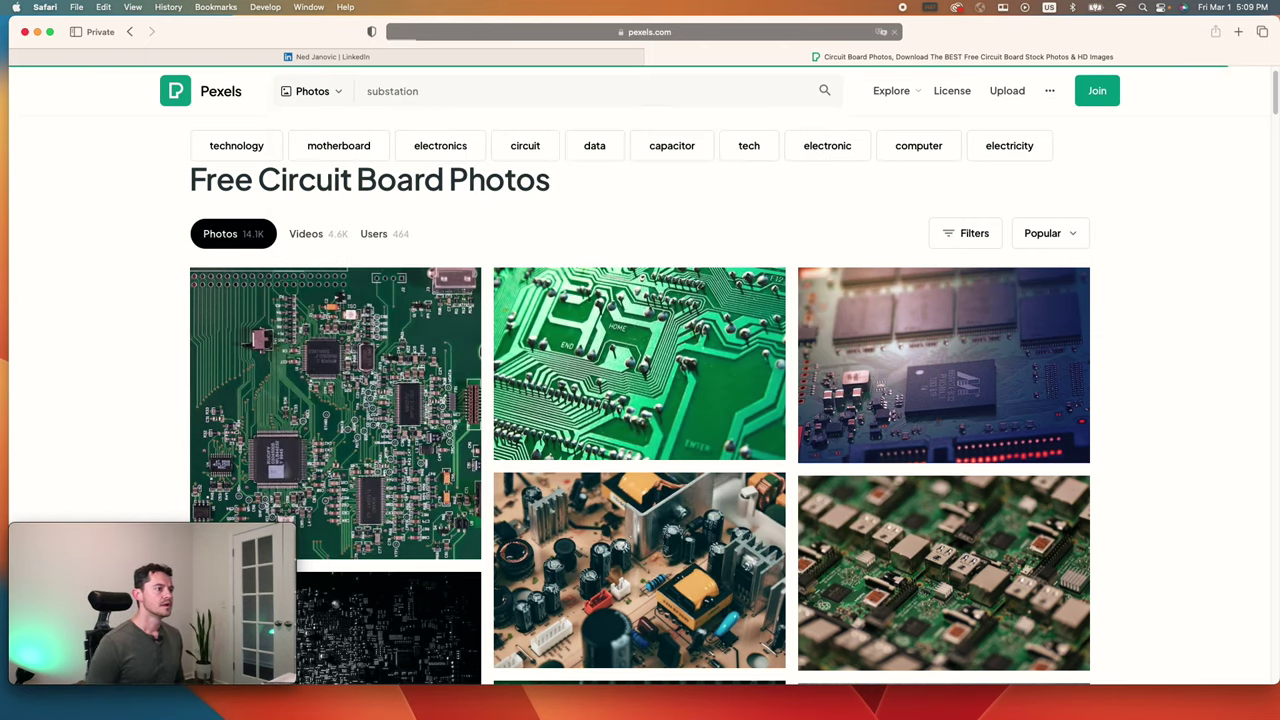
scroll(560, 400, "down", 2)
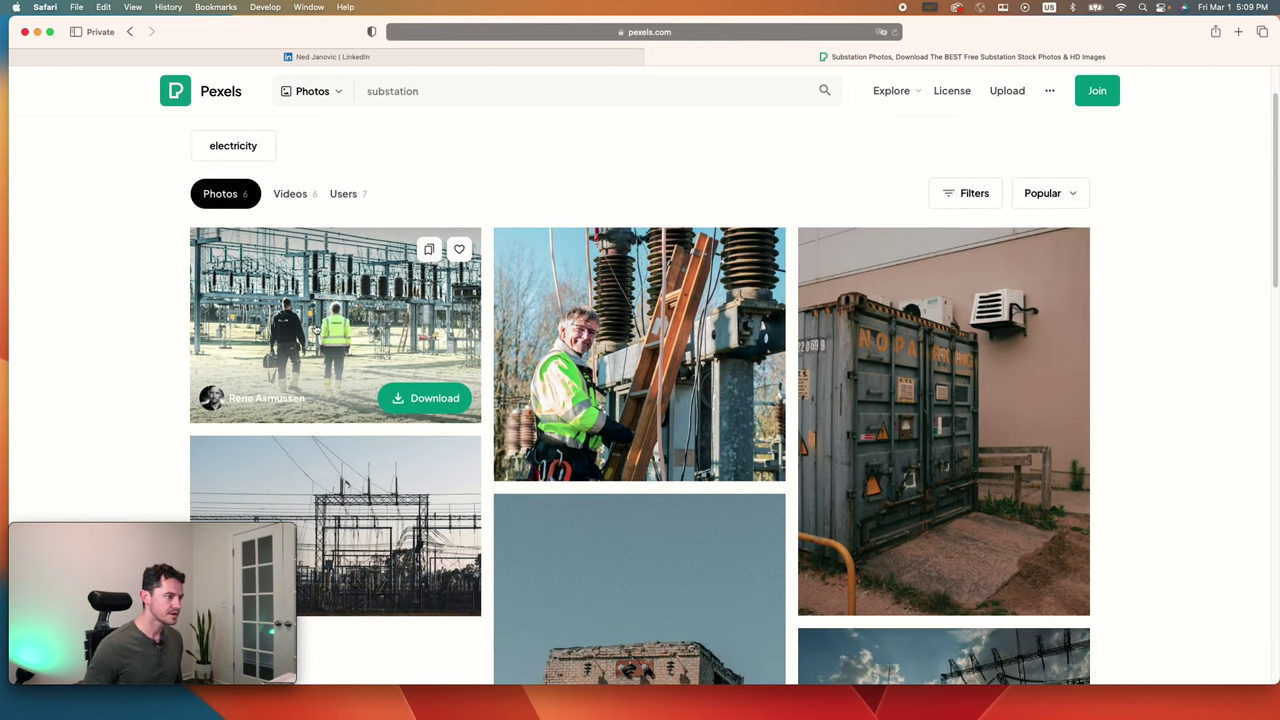
scroll(400, 337, "down", 1)
scroll(451, 340, "down", 3)
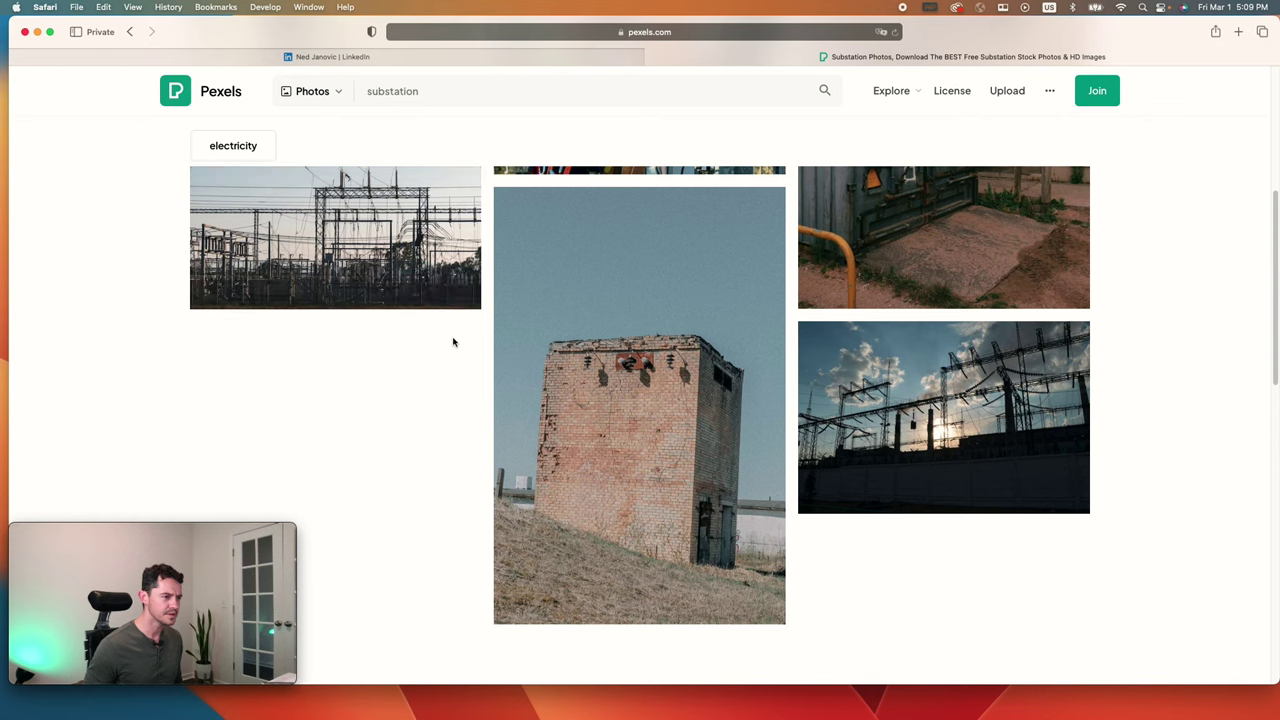
scroll(589, 435, "up", 1)
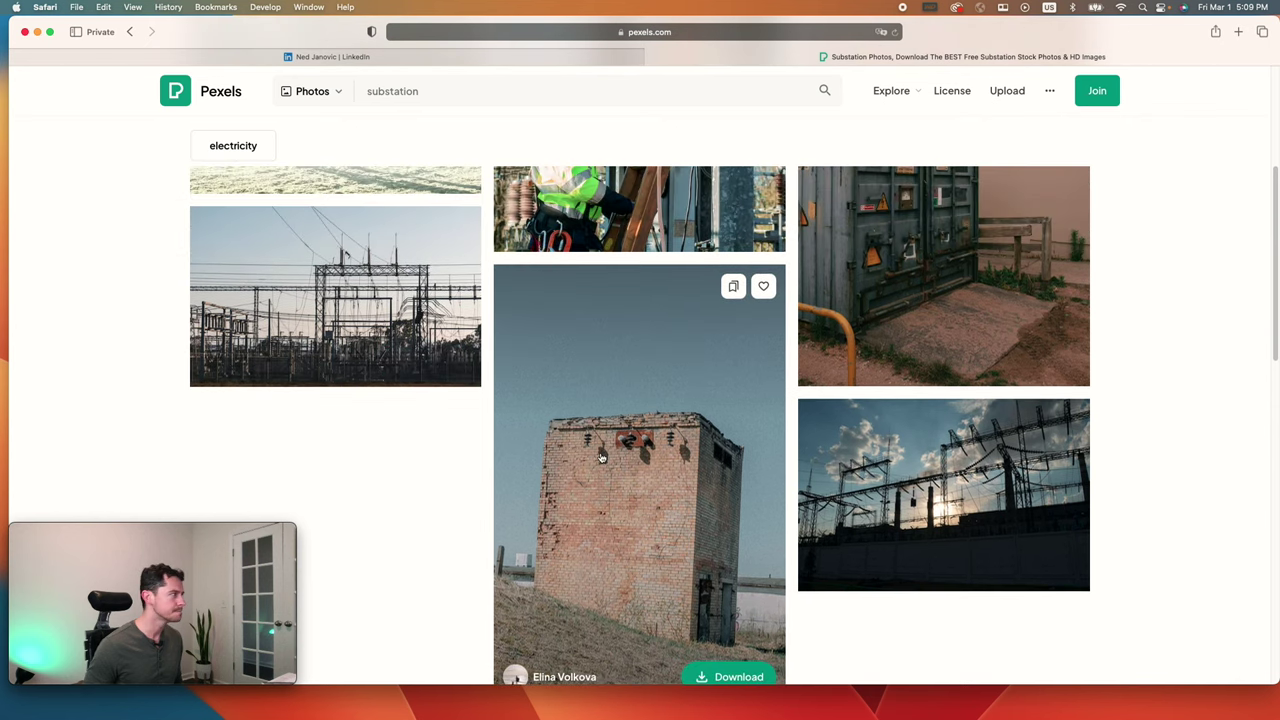
scroll(600, 455, "down", 1)
scroll(760, 505, "up", 2)
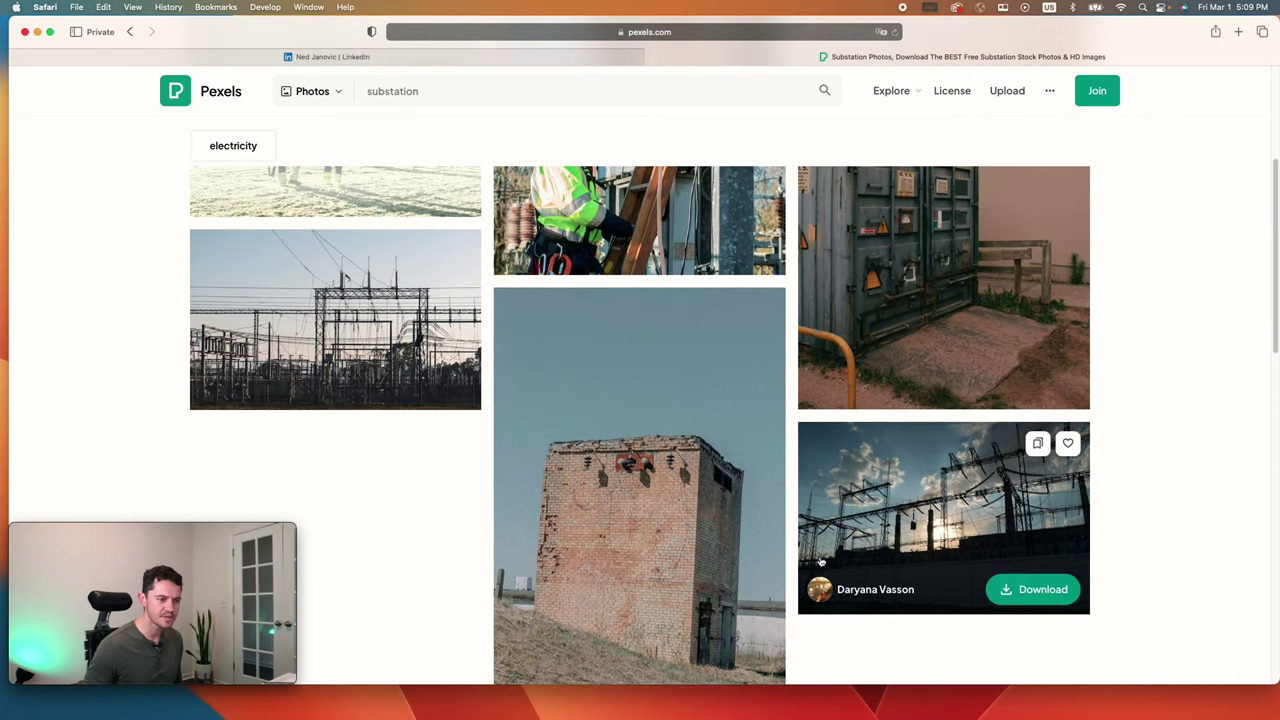
scroll(952, 510, "up", 5)
scroll(948, 525, "down", 8)
scroll(948, 527, "up", 1)
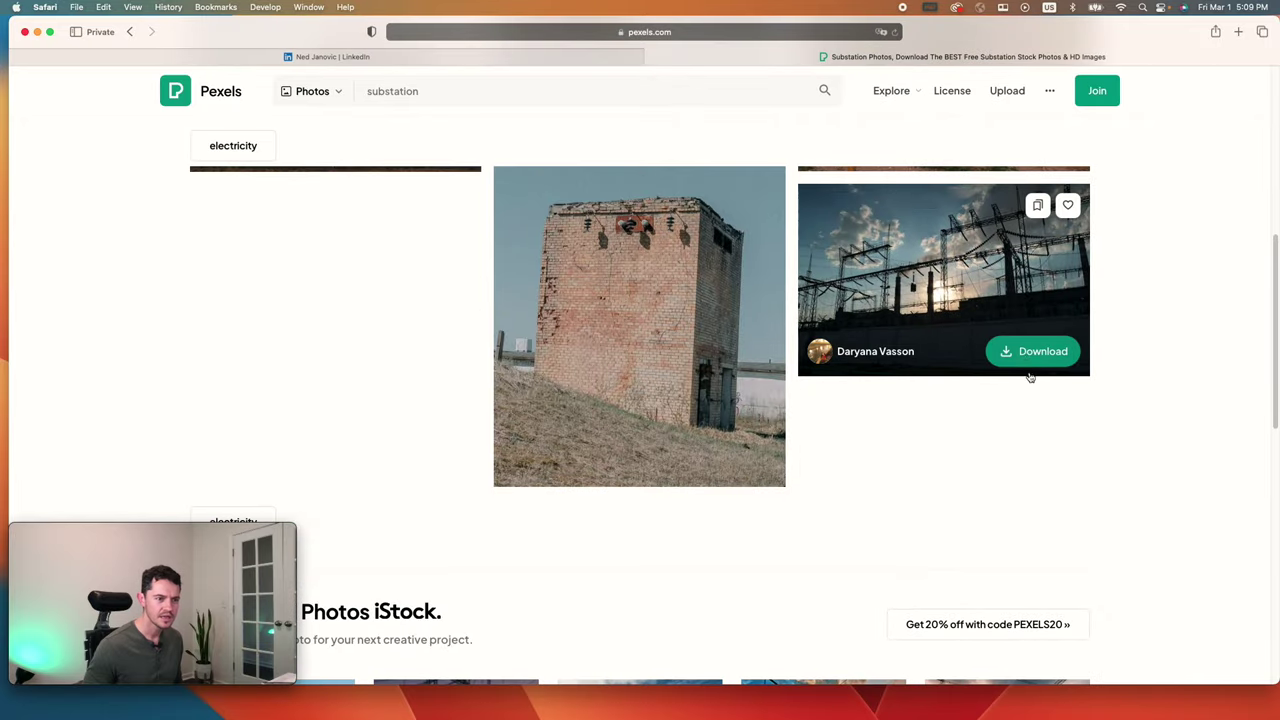
Step: Download the substation power-line photo and switch back to the LinkedIn profile tab
left_click(1033, 352)
left_click(799, 164)
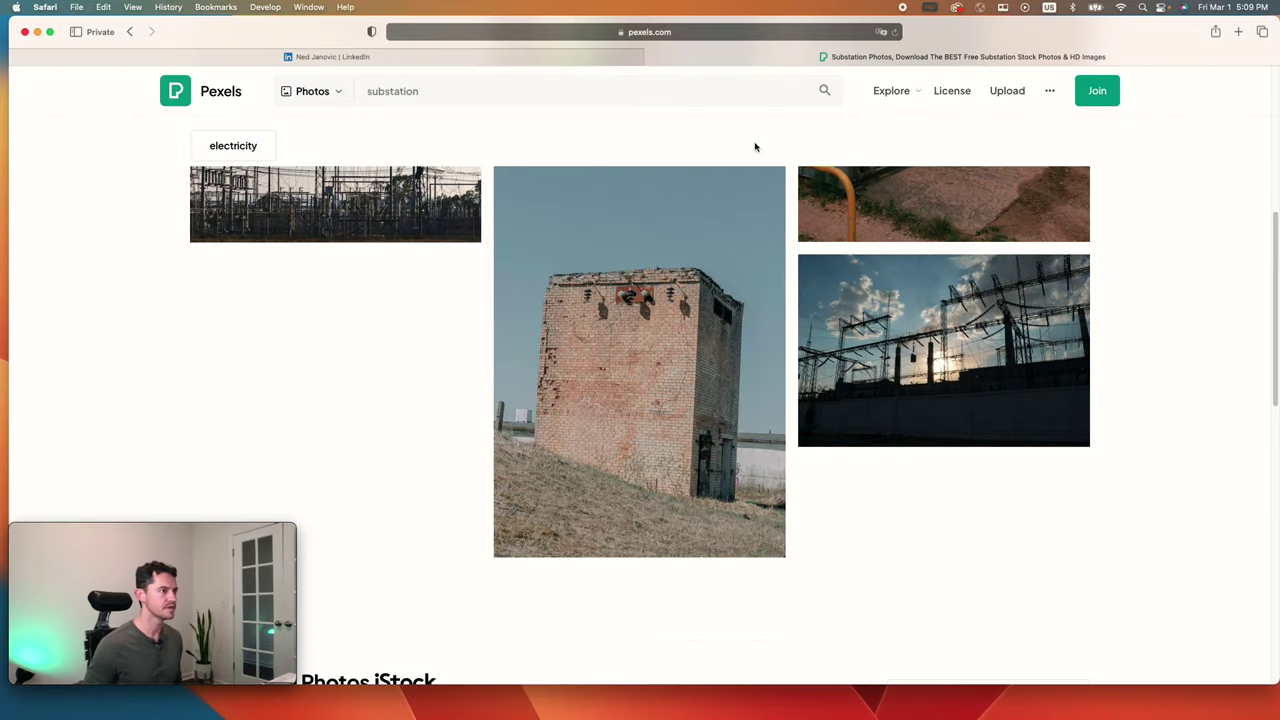
left_click(457, 60)
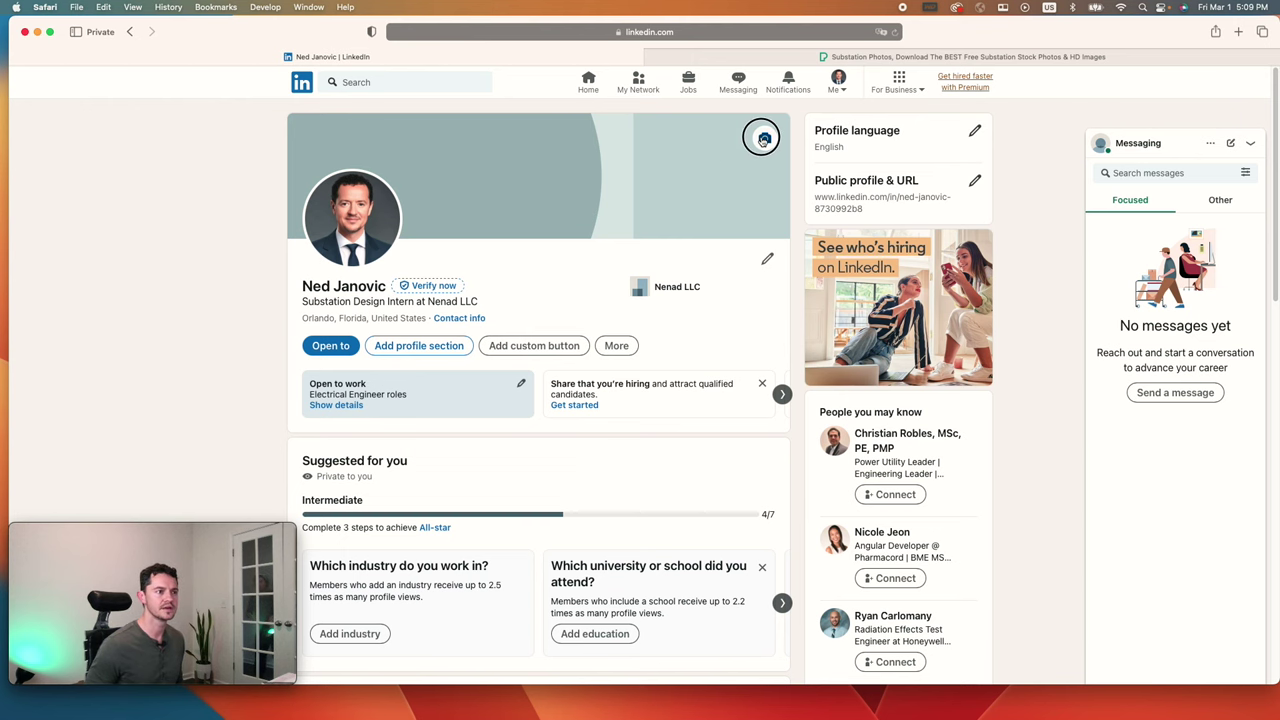
Step: Upload the downloaded substation photo from Downloads as the profile background
left_click(764, 138)
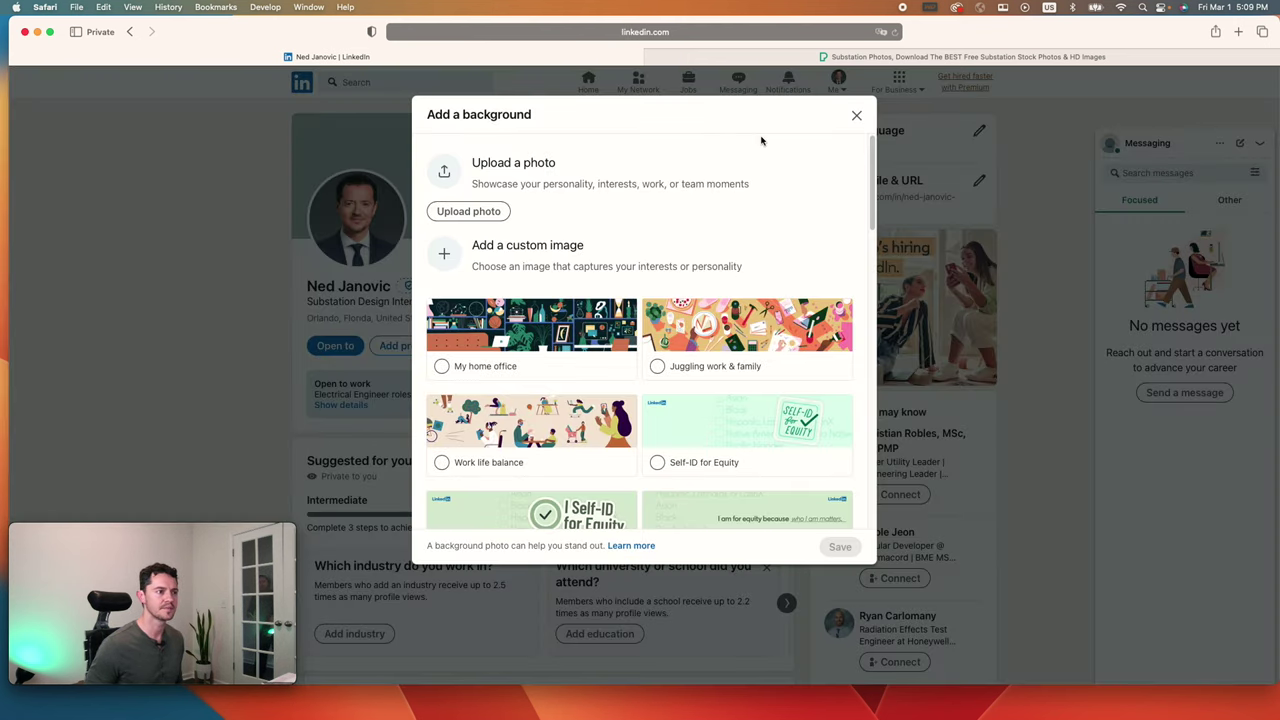
left_click(468, 211)
left_click(560, 280)
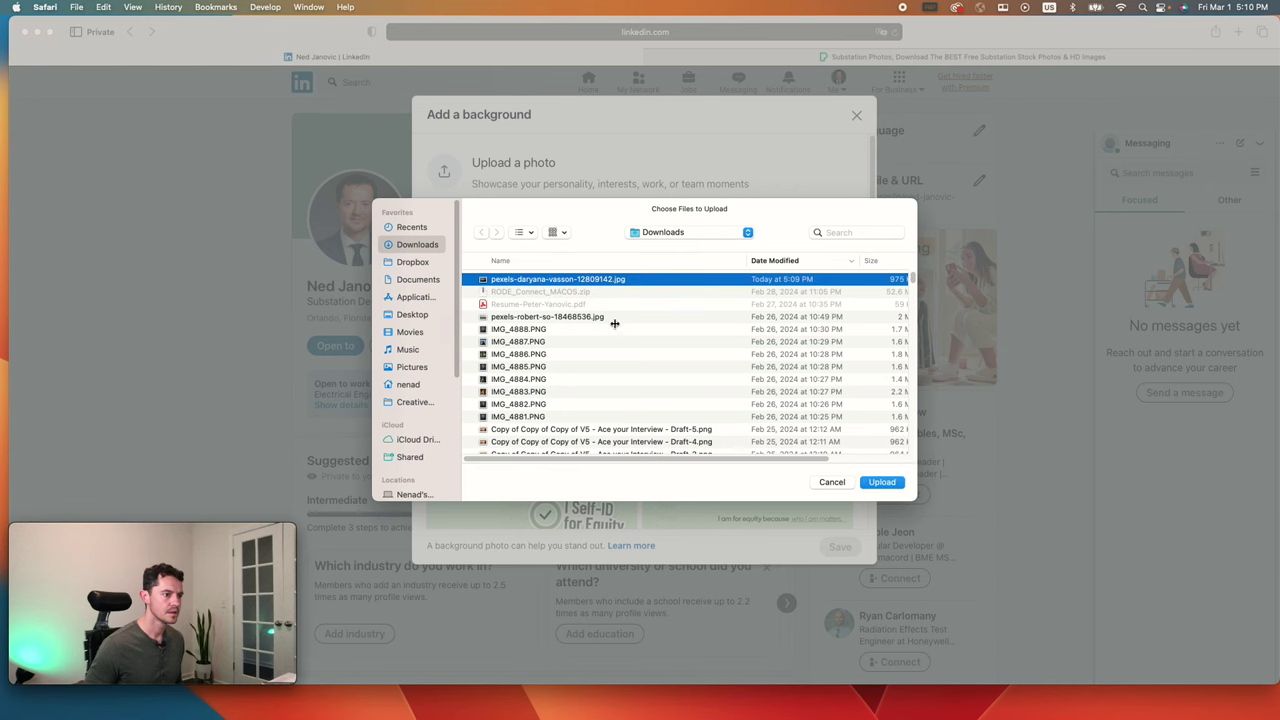
left_click(880, 482)
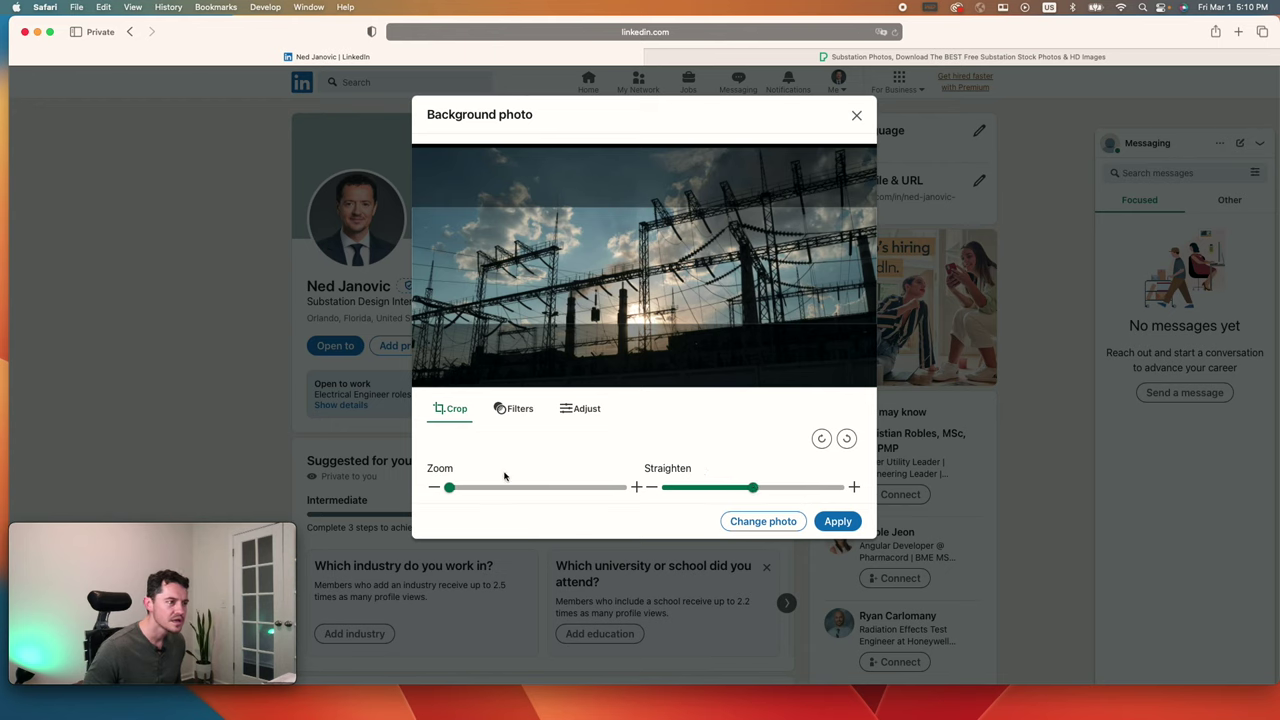
Step: Keep the background photo's zoom at 1 and apply it as the banner
left_click(458, 489)
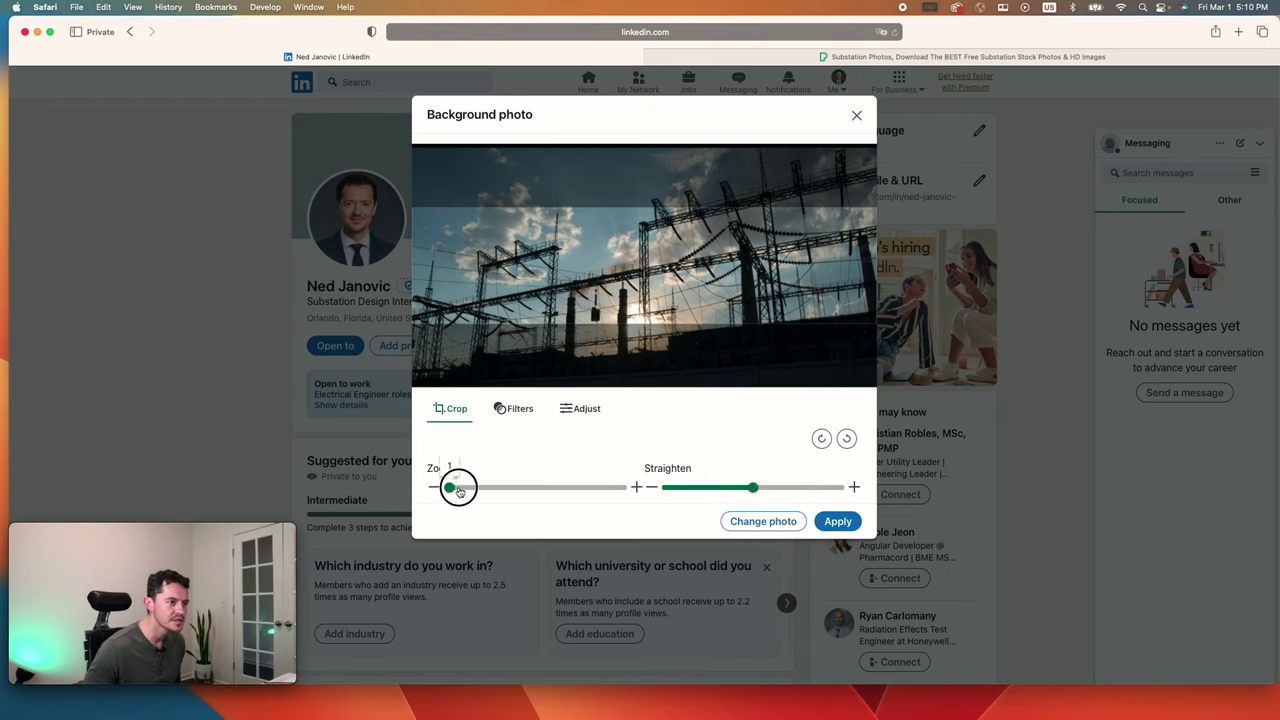
left_click_drag(458, 490, 463, 490)
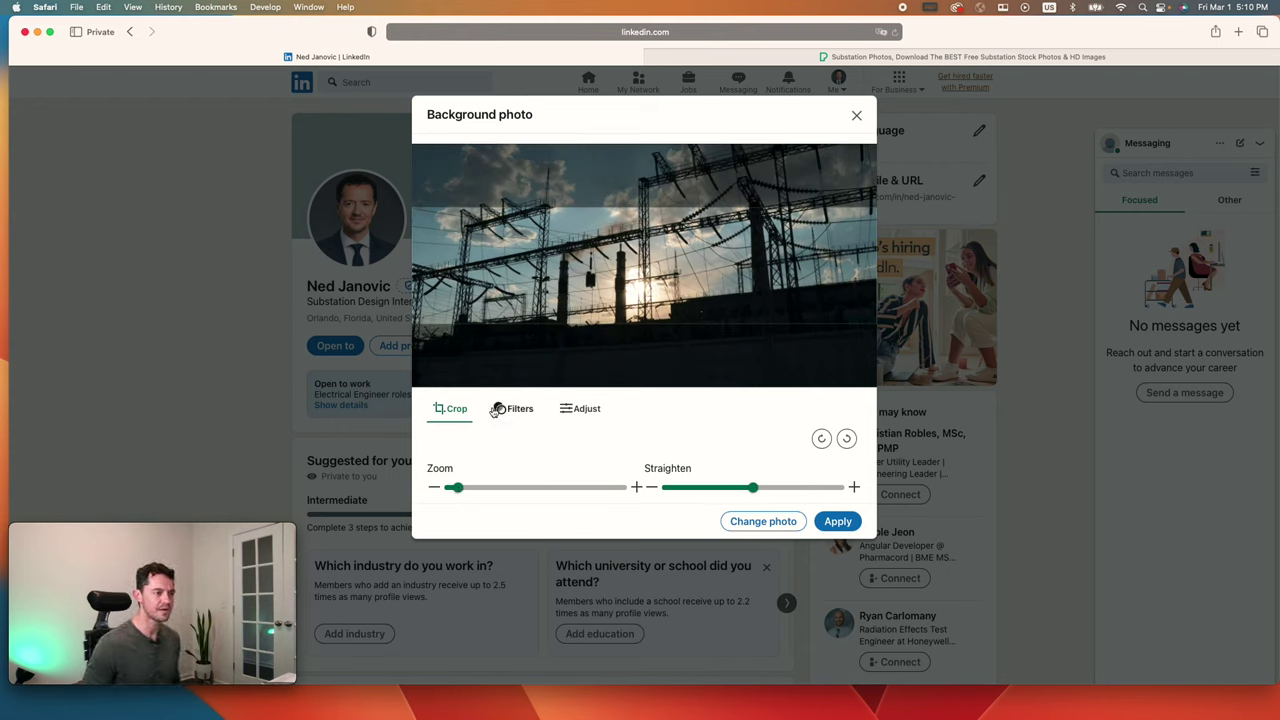
left_click(456, 494)
left_click_drag(455, 489, 449, 489)
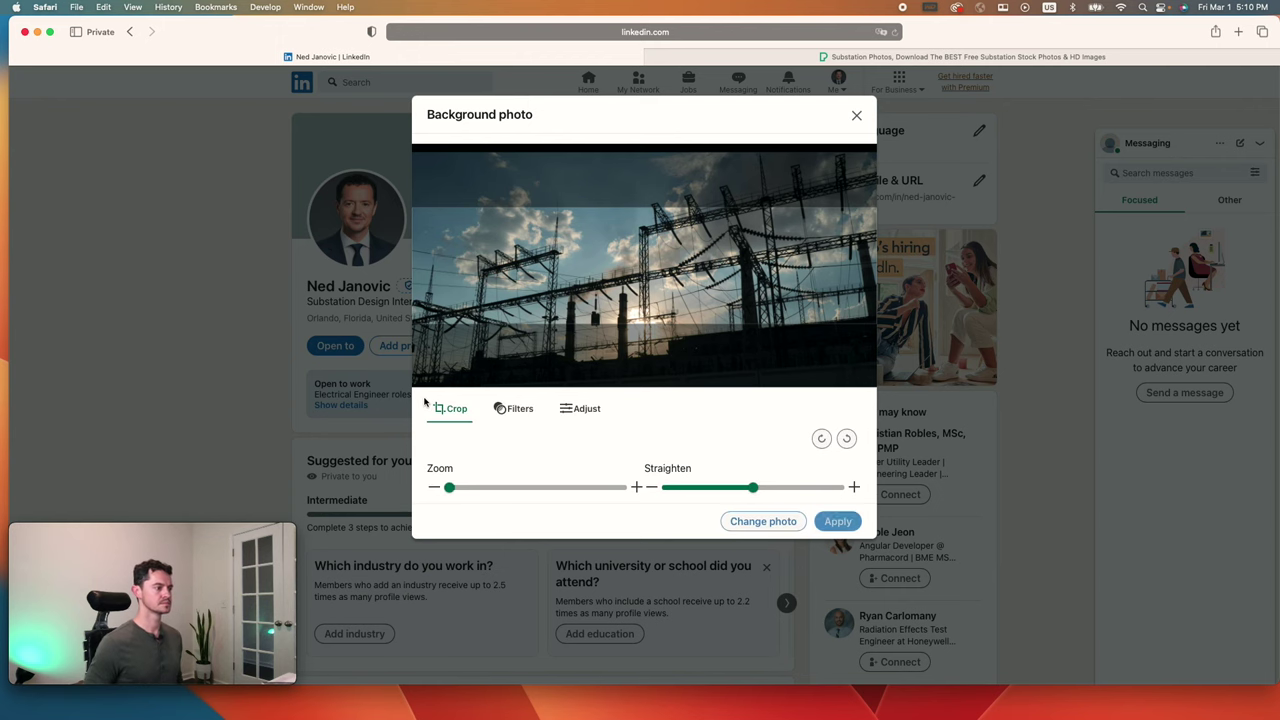
key("Return")
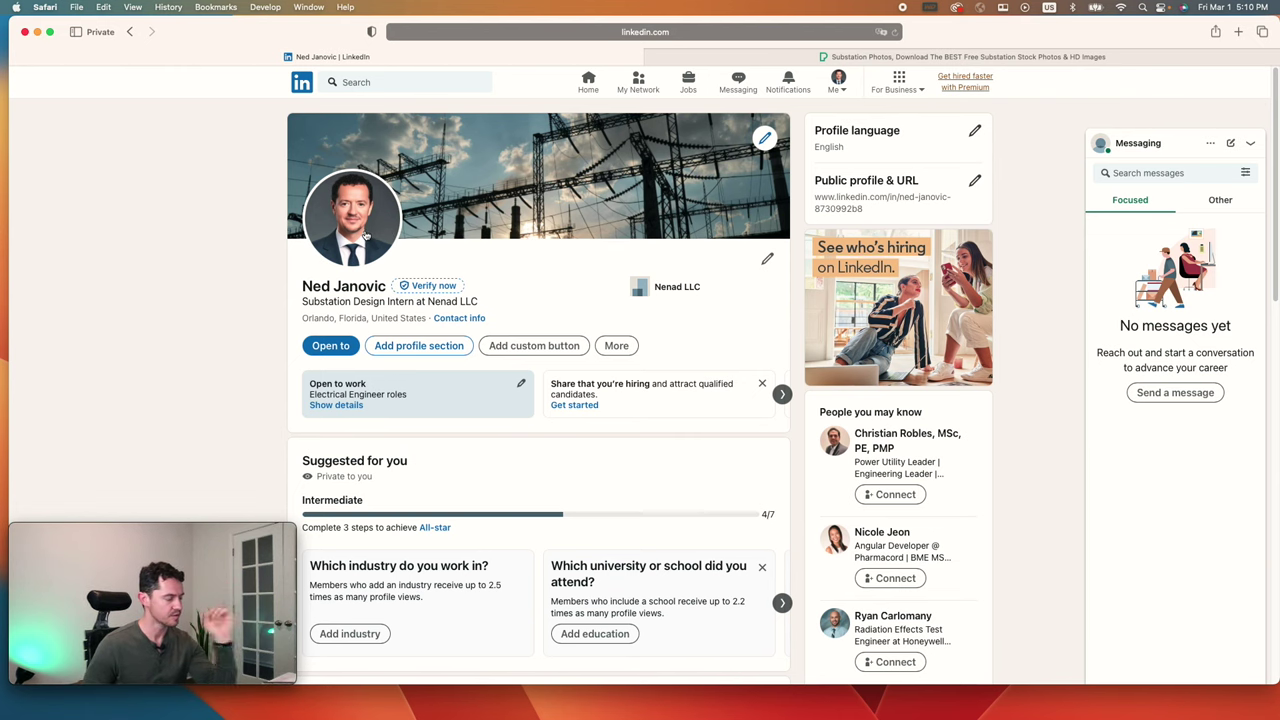
Step: Review the profile name and current headline, then bring up the Edit intro form
triple_click(323, 290)
left_click(351, 314)
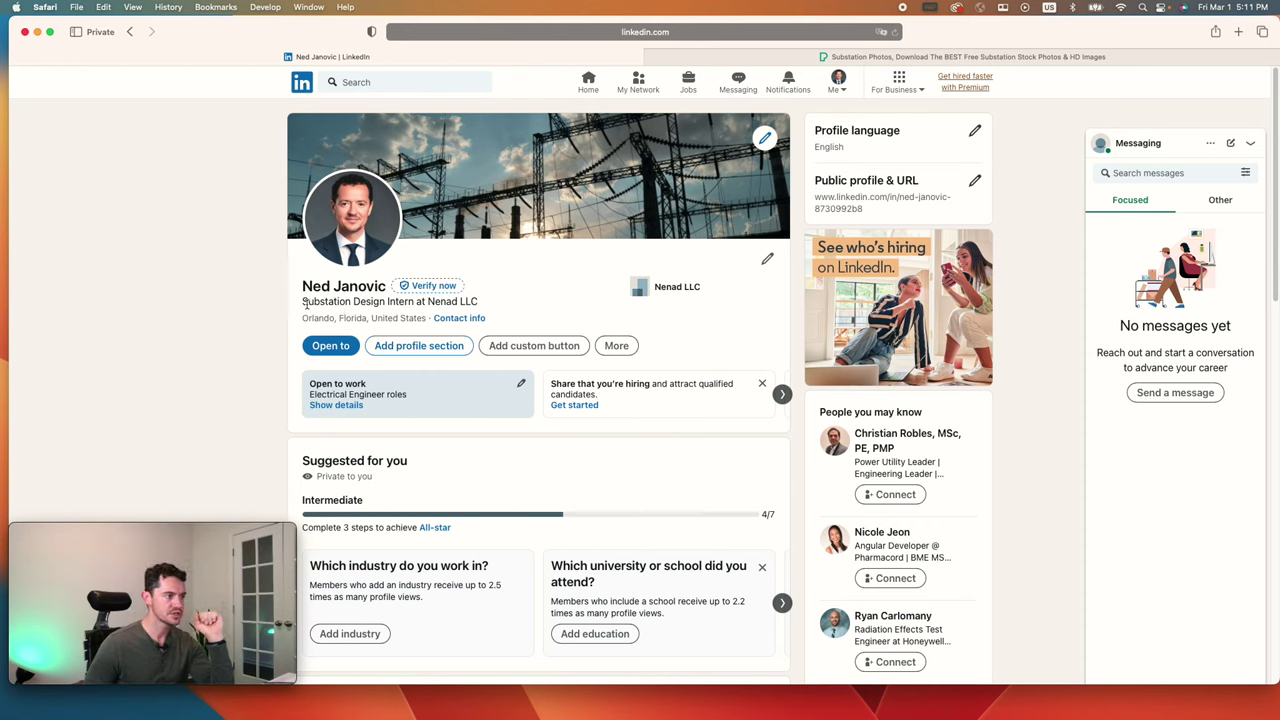
left_click_drag(304, 303, 471, 302)
left_click(486, 305)
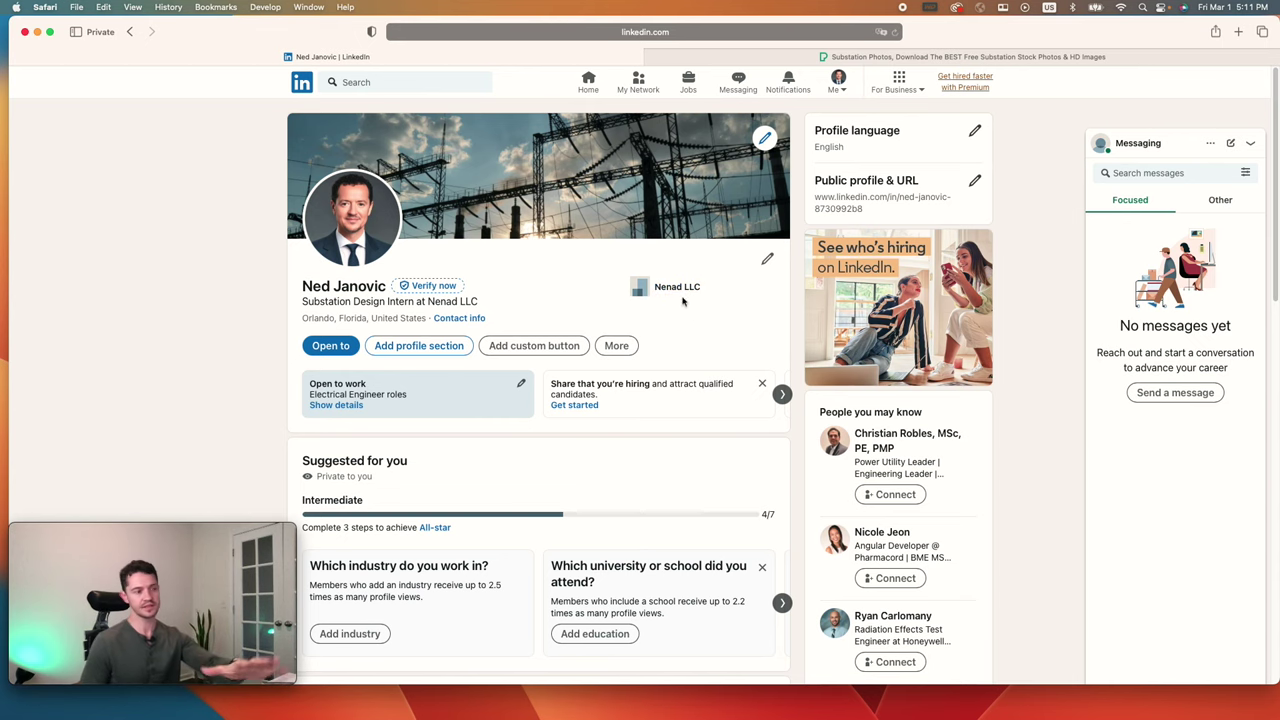
left_click(769, 260)
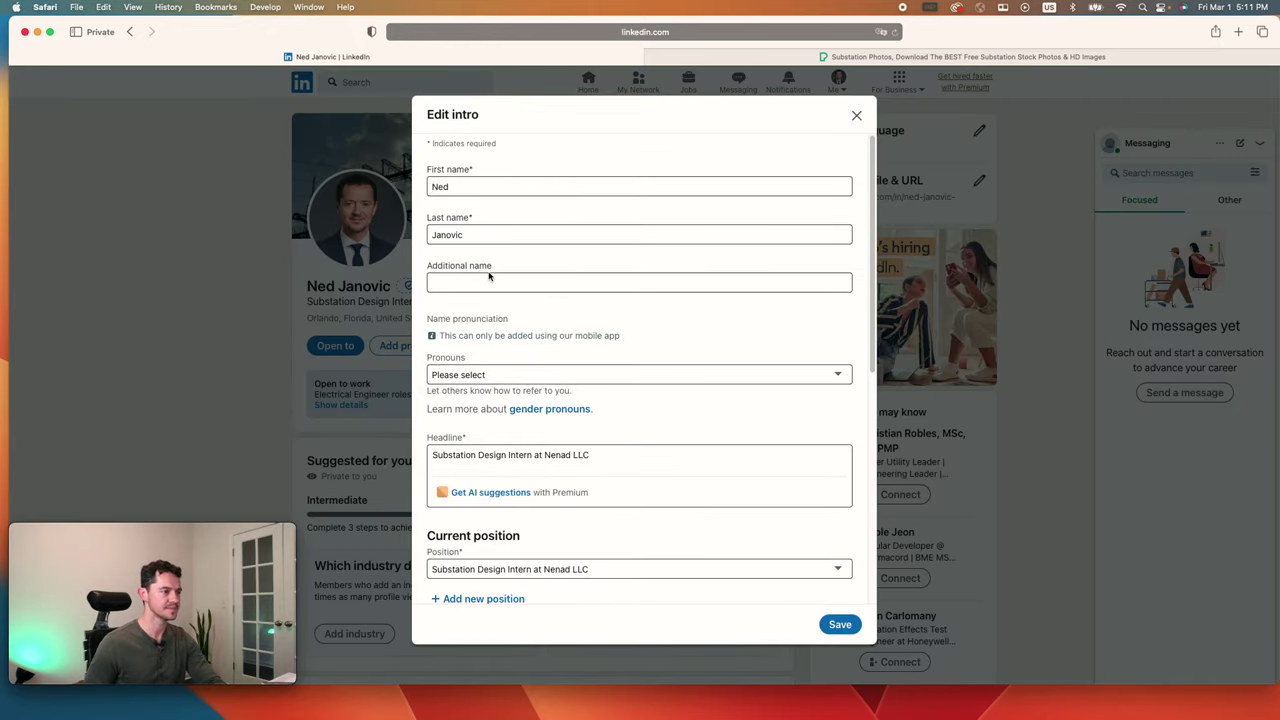
Step: Replace the headline with 'Substation Design Intern at Nenad LLC | Energizing Tomorrow'
scroll(505, 350, "down", 2)
triple_click(518, 379)
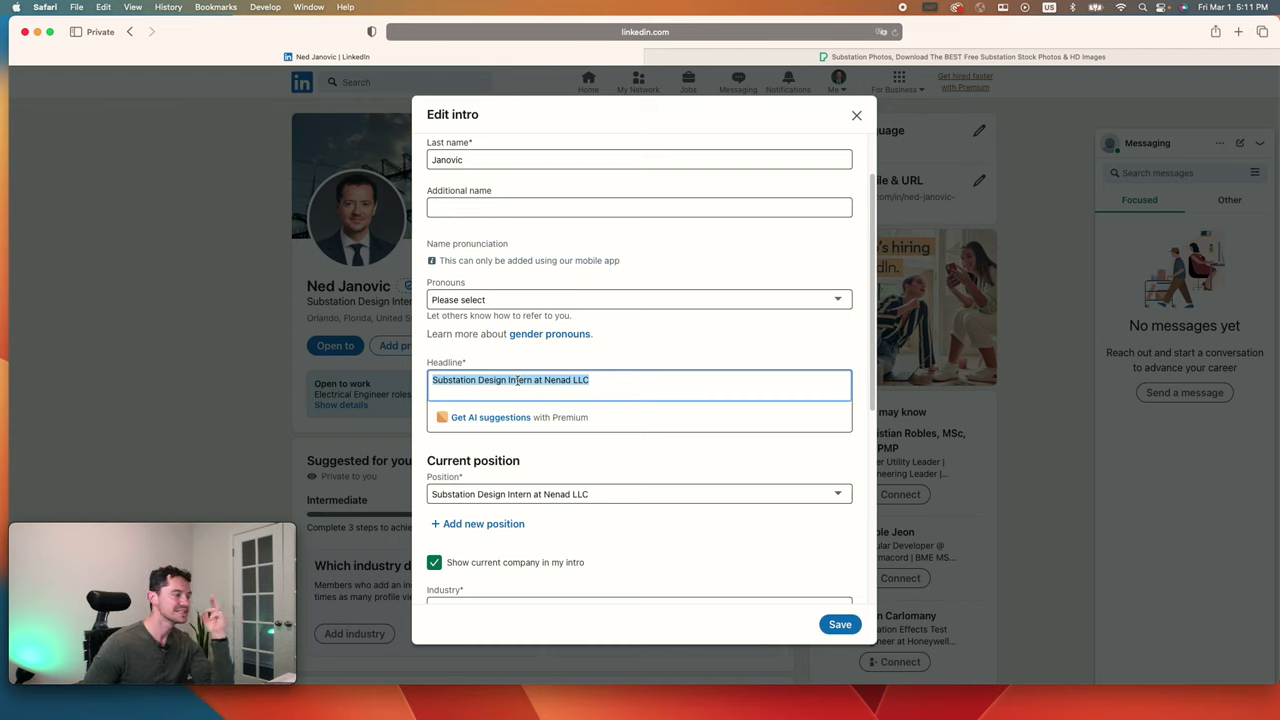
key("BackSpace")
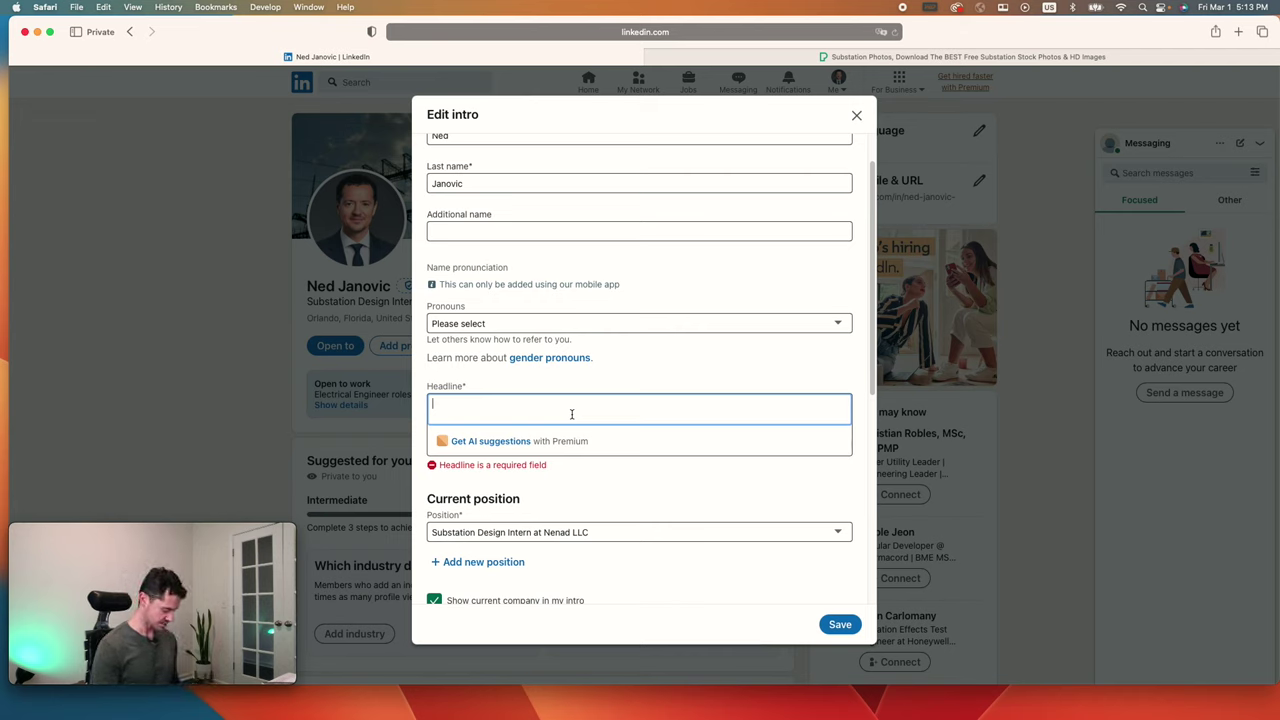
type("Substation Design Intern")
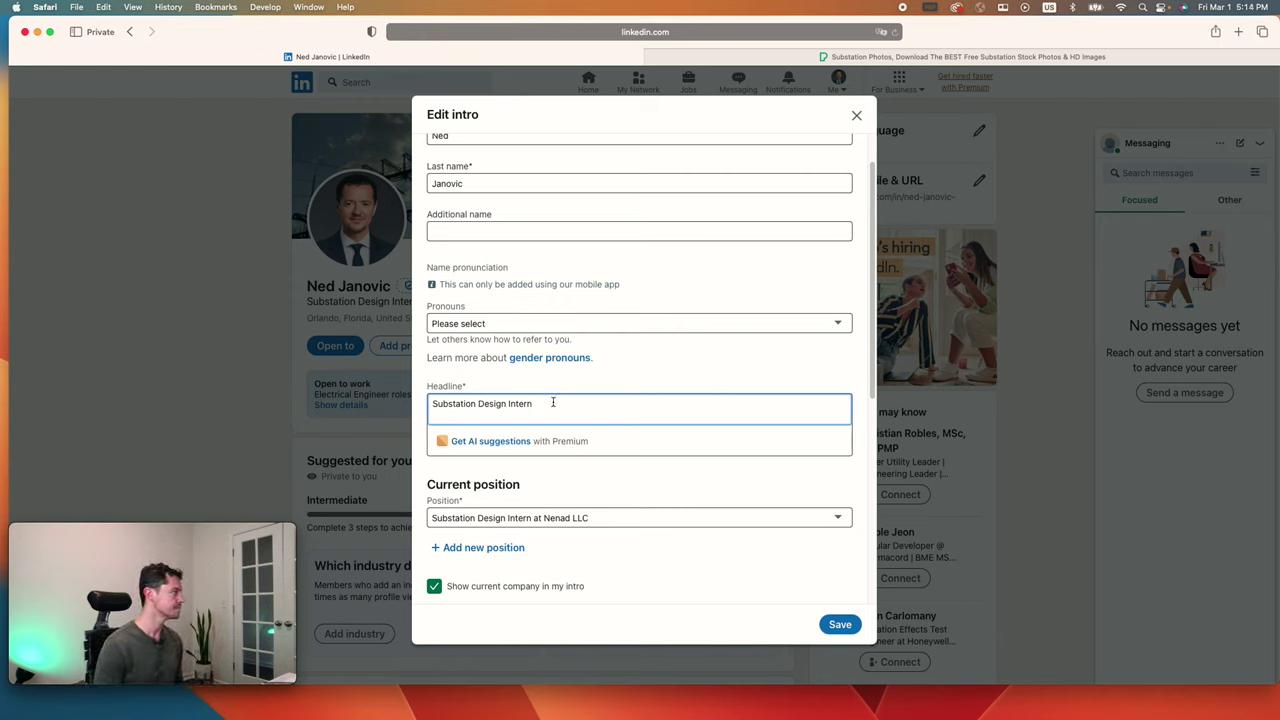
type("at Nenad LLC |")
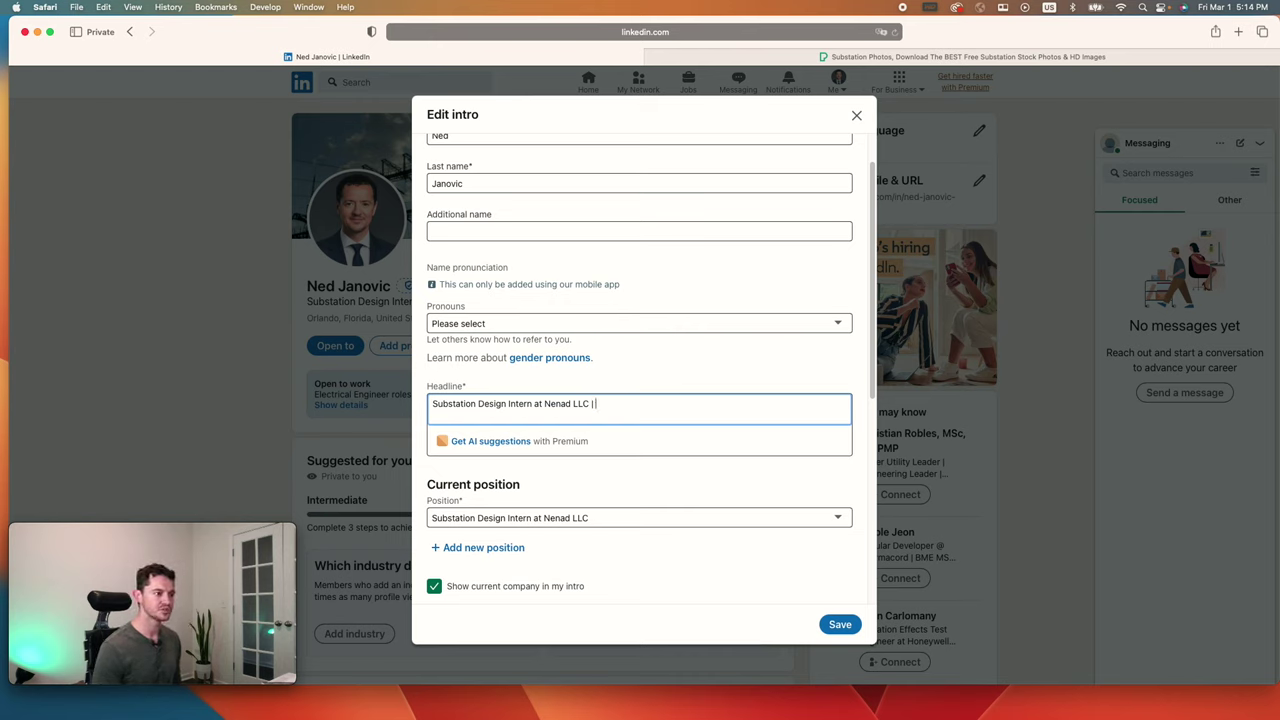
type("Energizing Tomorrow")
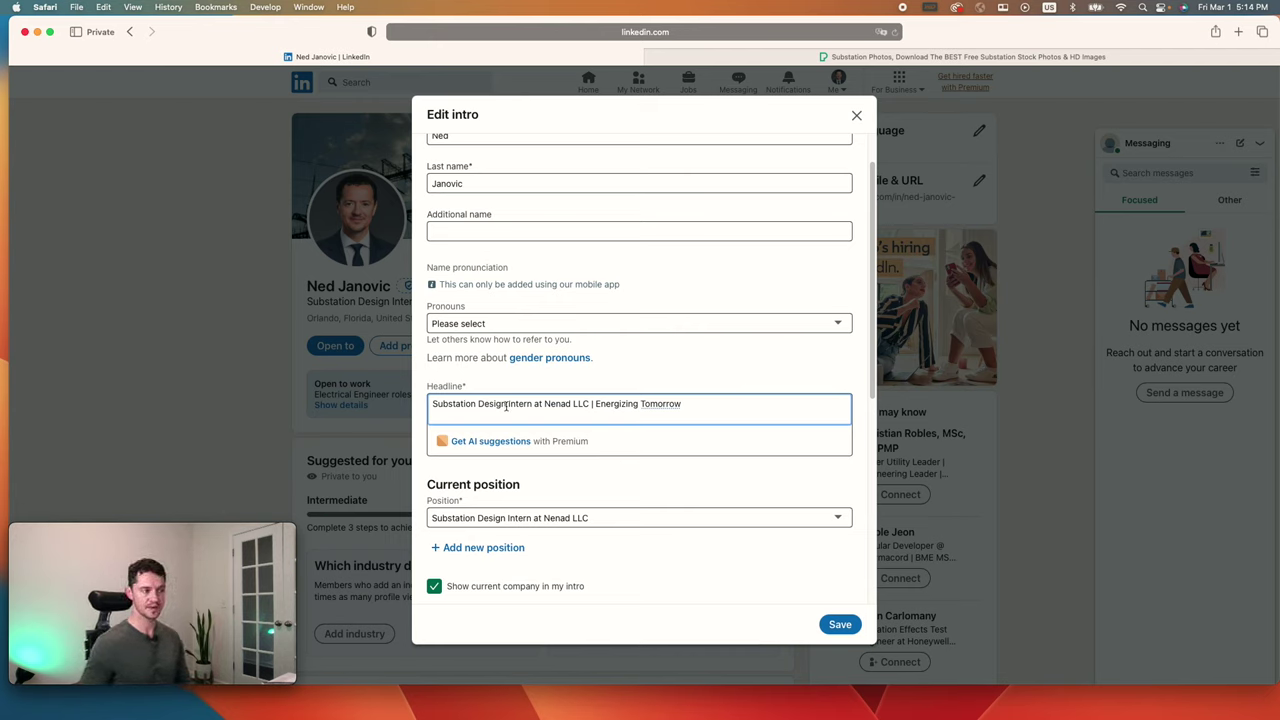
left_click_drag(535, 403, 434, 403)
Step: Change the headline to 'Aspiring Electrical Engineer | Energizing Tomorrow' and attempt to save
type("Aspiring aElectrical Engineer")
key("Right")
key("Right")
key("Right")
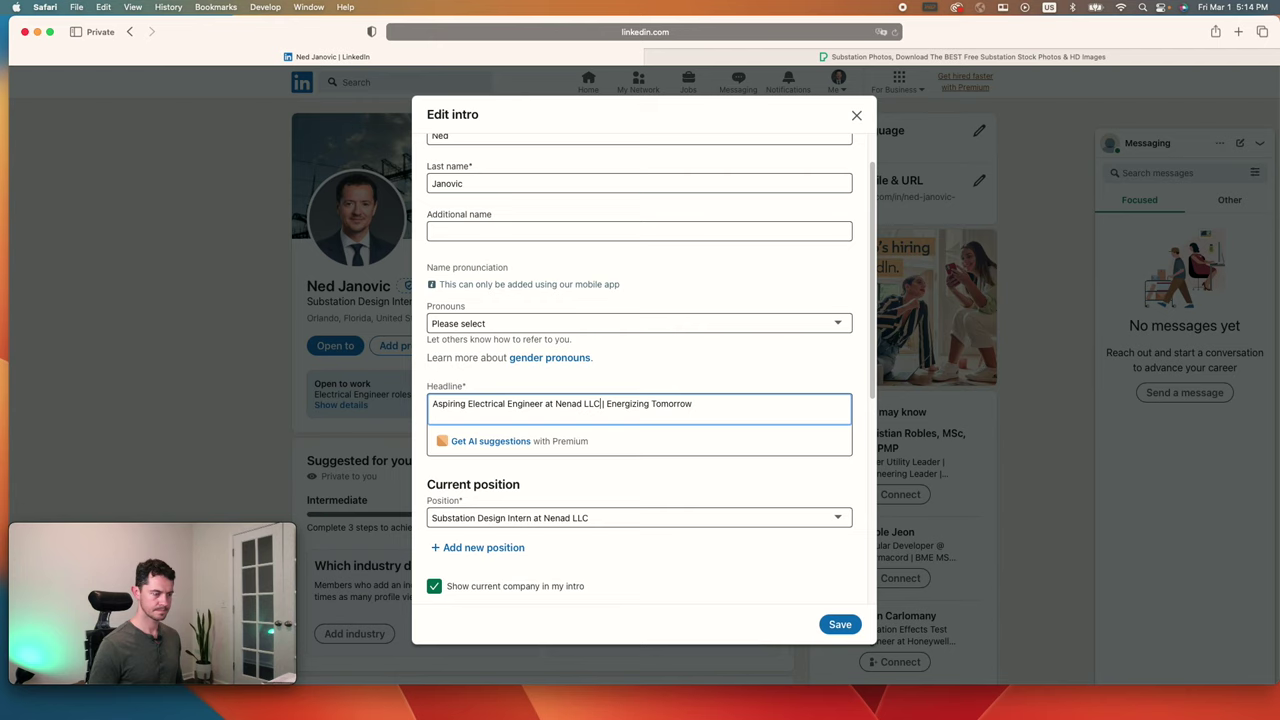
key("BackSpace")
key("BackSpace")
key("BackSpace")
key("BackSpace")
key("BackSpace")
key("BackSpace")
key("BackSpace")
key("BackSpace")
key("BackSpace")
key("BackSpace")
key("BackSpace")
key("BackSpace")
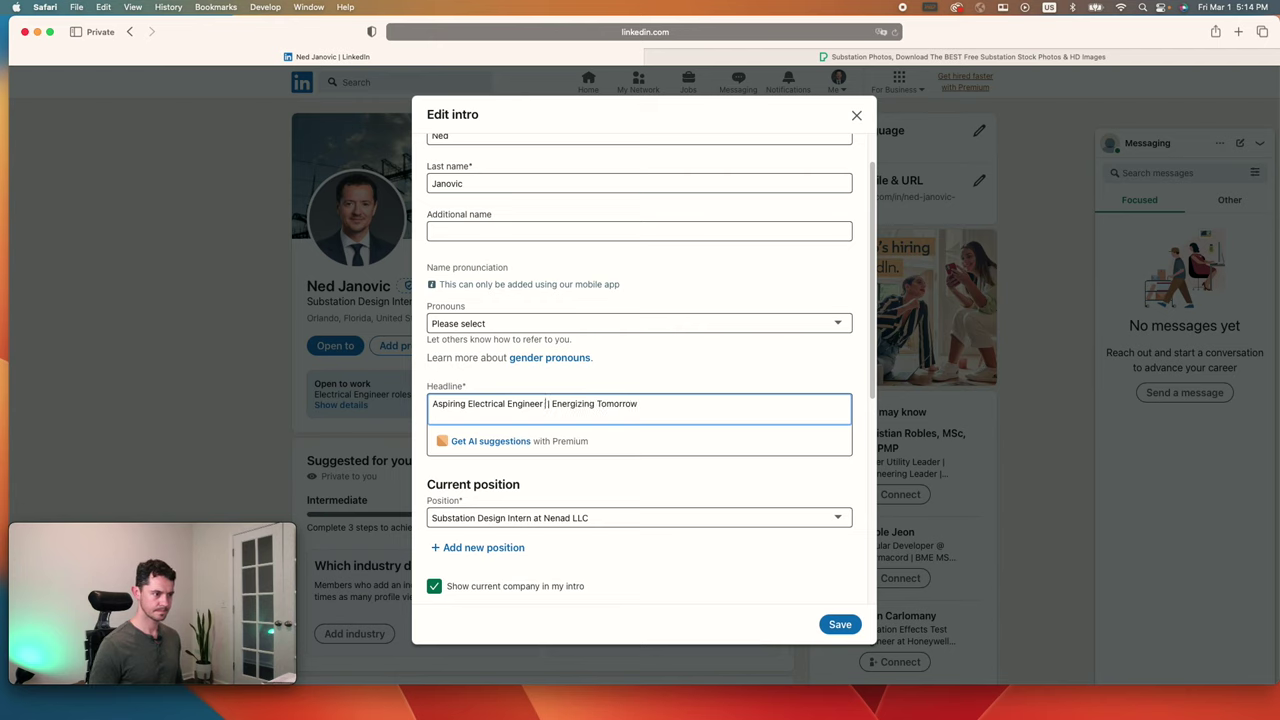
key("BackSpace")
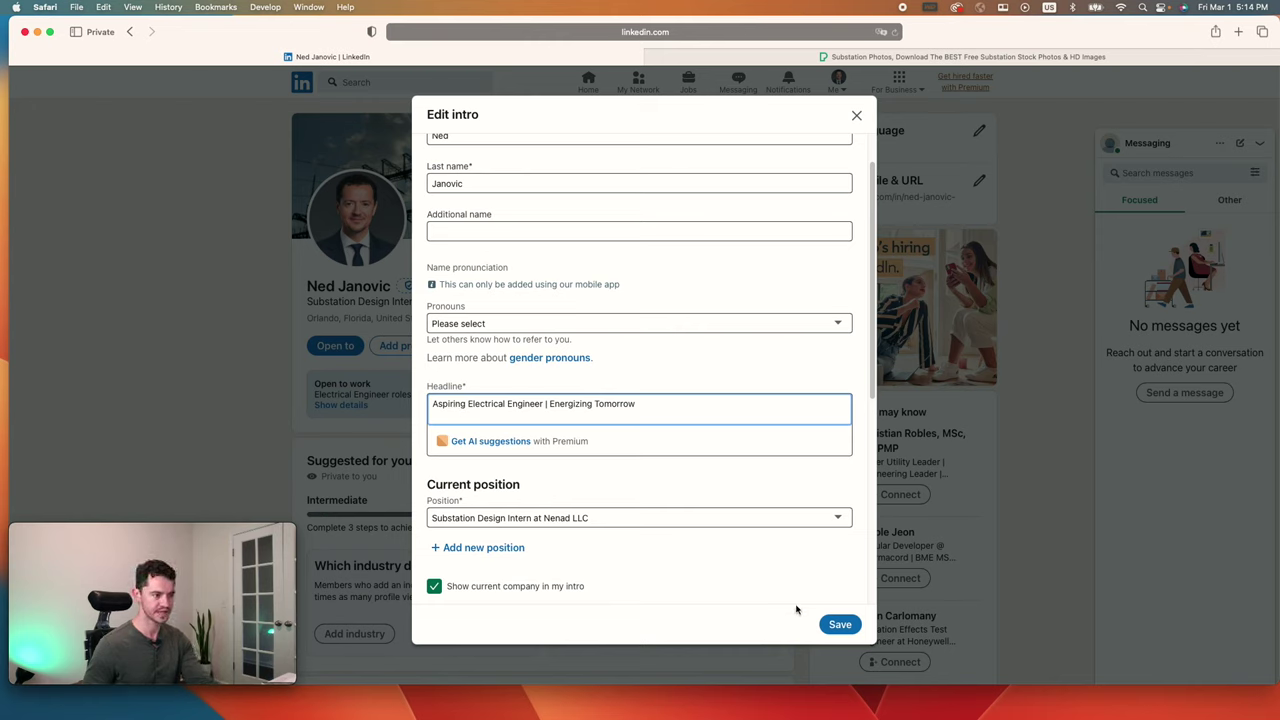
scroll(754, 574, "down", 3)
scroll(597, 546, "down", 5)
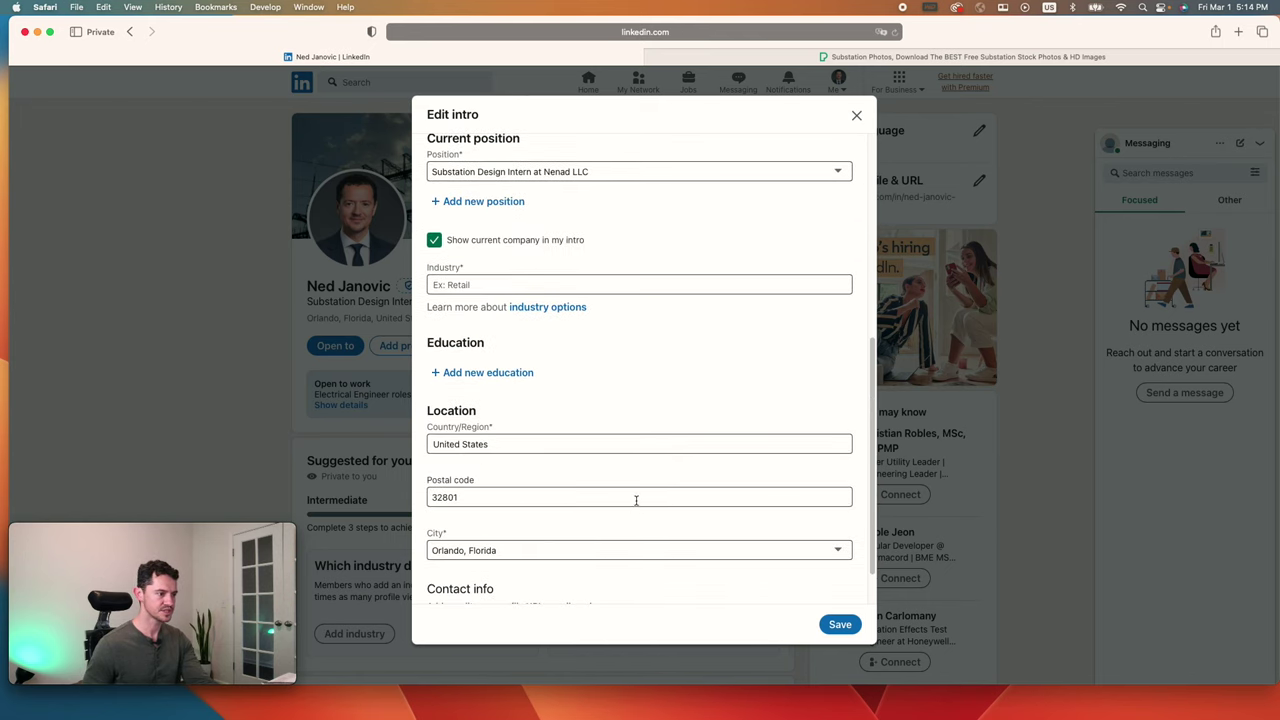
scroll(637, 500, "up", 8)
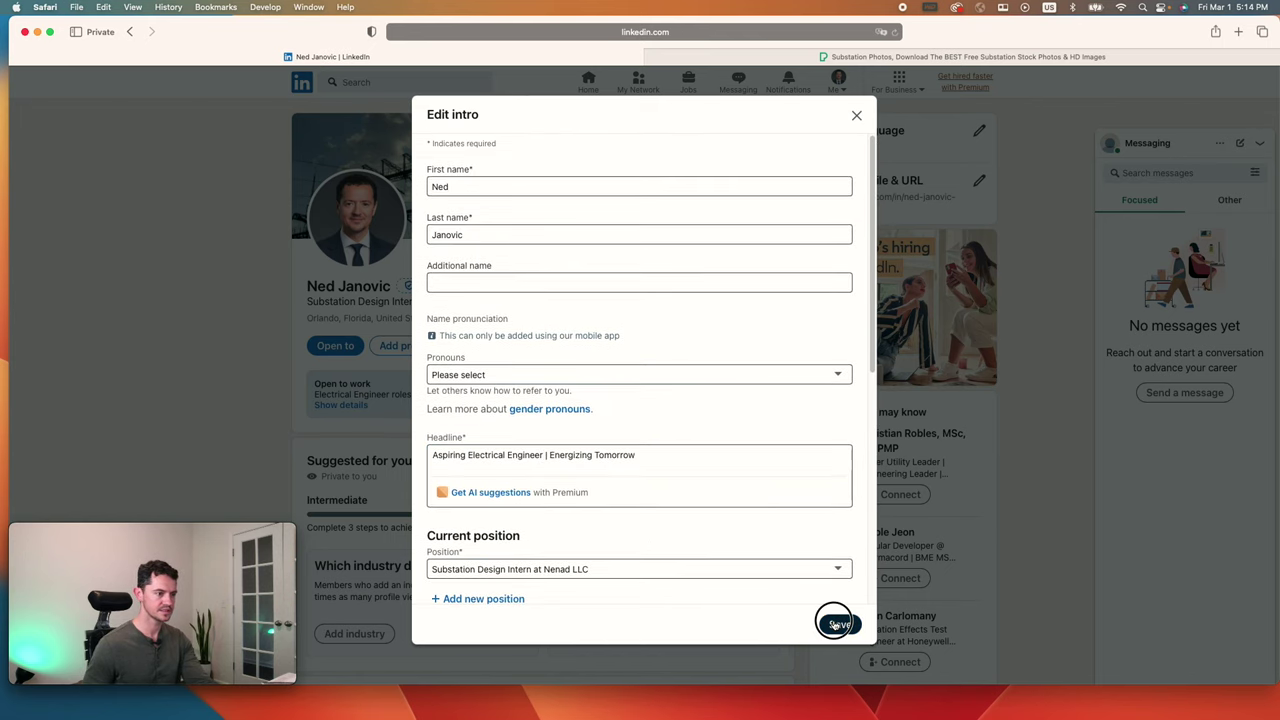
scroll(723, 534, "down", 5)
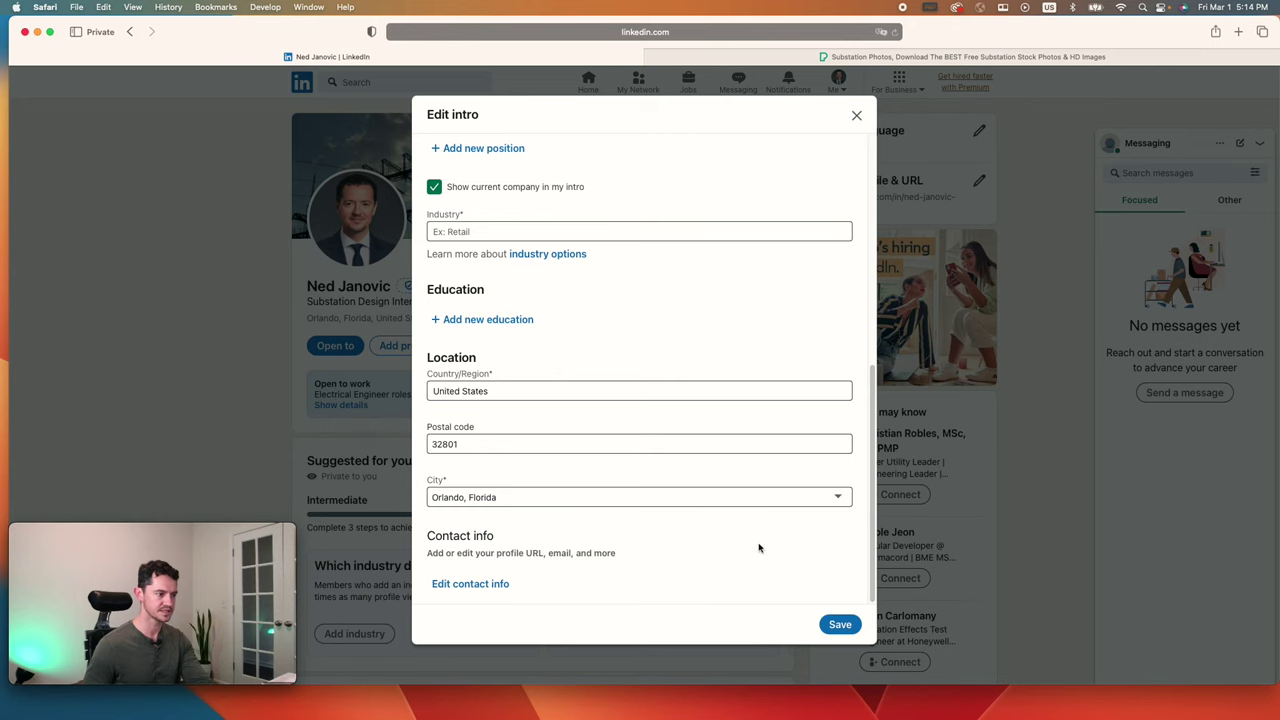
scroll(709, 560, "up", 8)
left_click(838, 625)
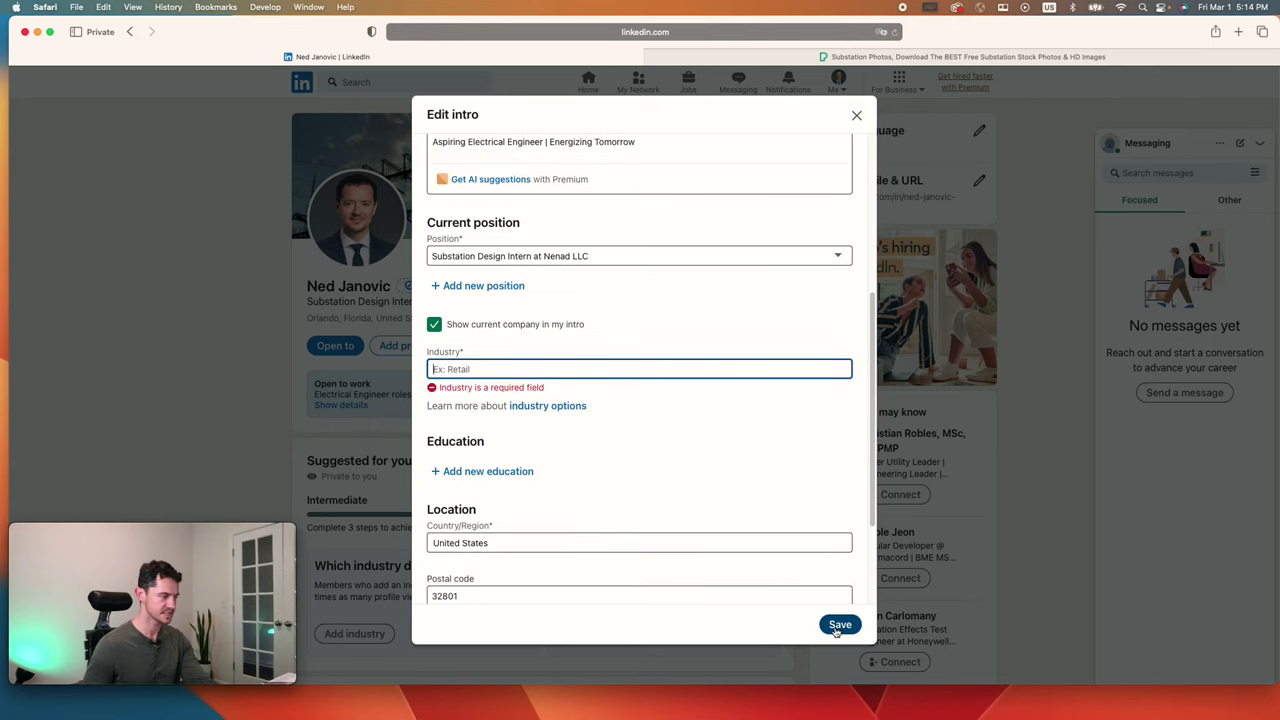
Step: Rework the headline, trying 'Detail Oriented and', 'Substation Project Lead' and 'Energizing Tomorrow'
scroll(592, 425, "up", 5)
left_click(648, 457)
left_click_drag(648, 457, 548, 457)
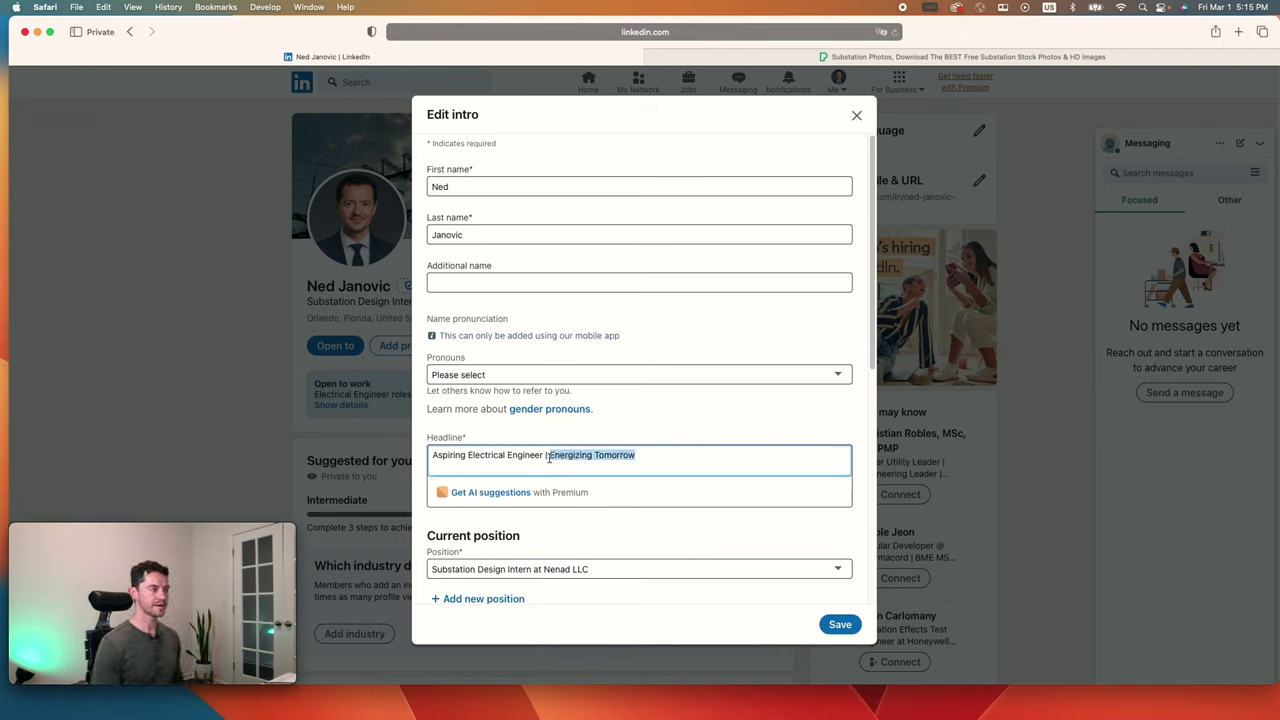
type("Detail Oriented and Eager to Lear")
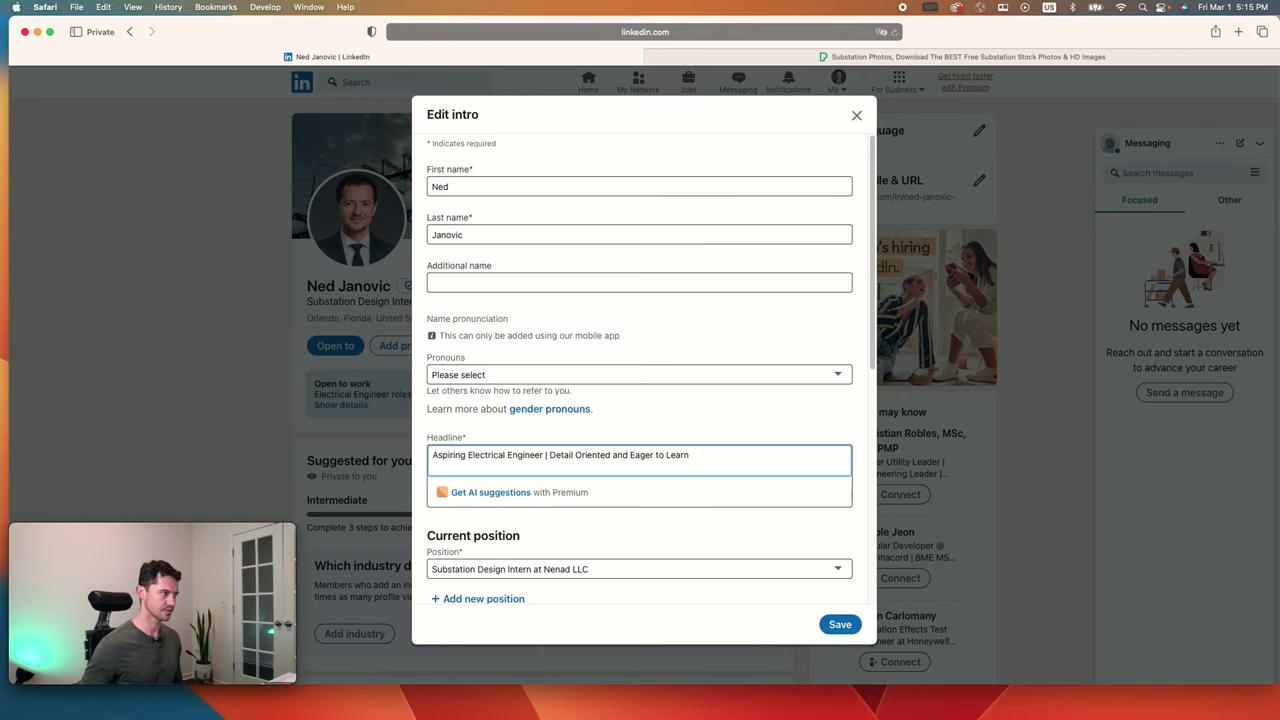
scroll(589, 437, "down", 1)
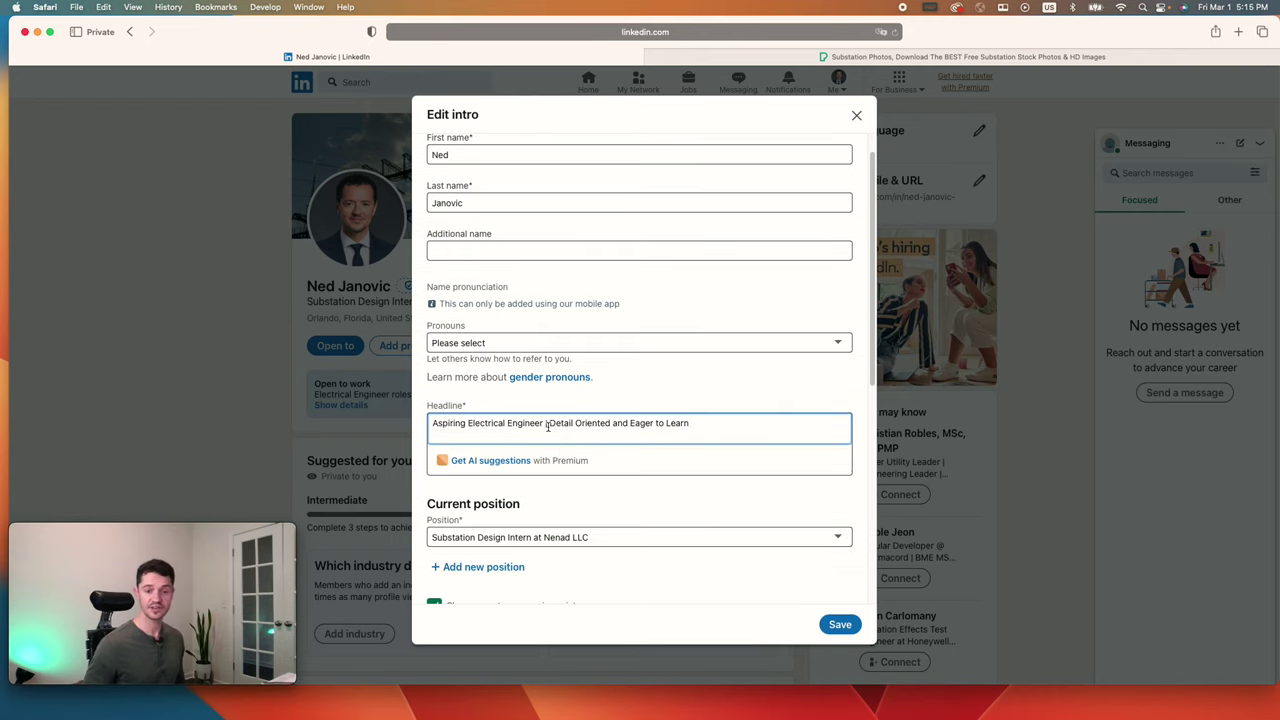
left_click_drag(546, 423, 390, 424)
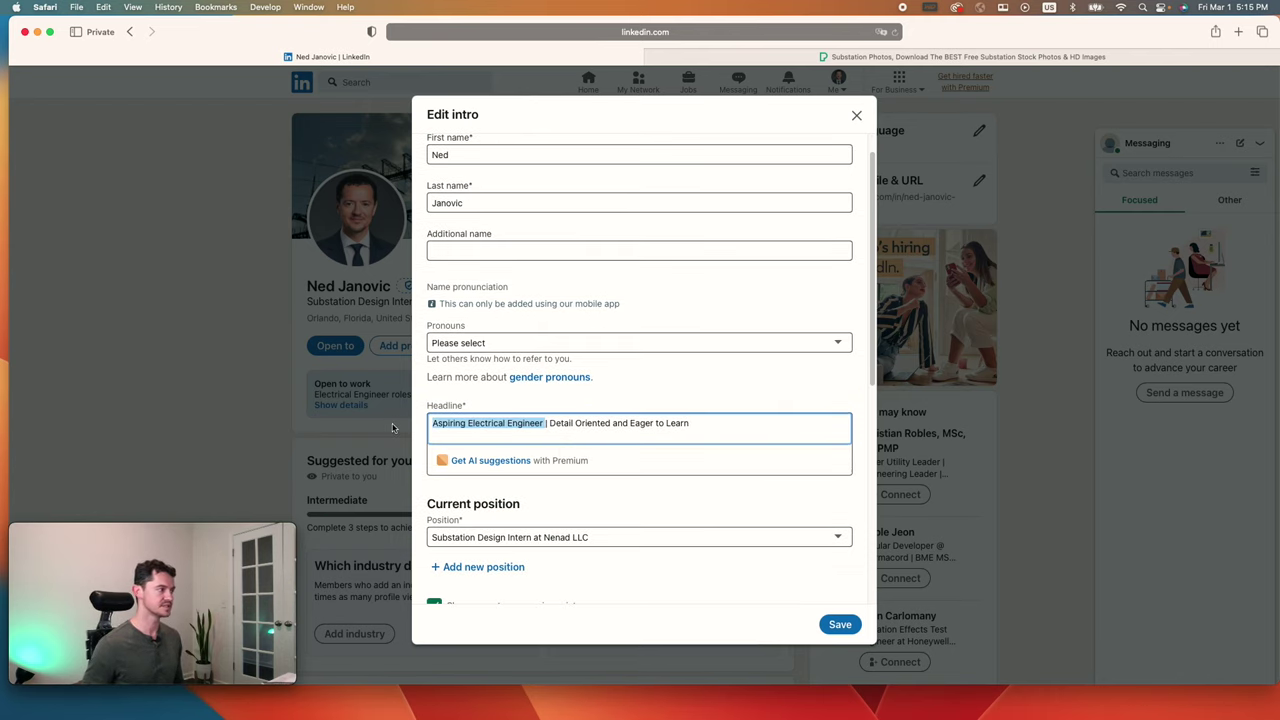
type("Substation ")
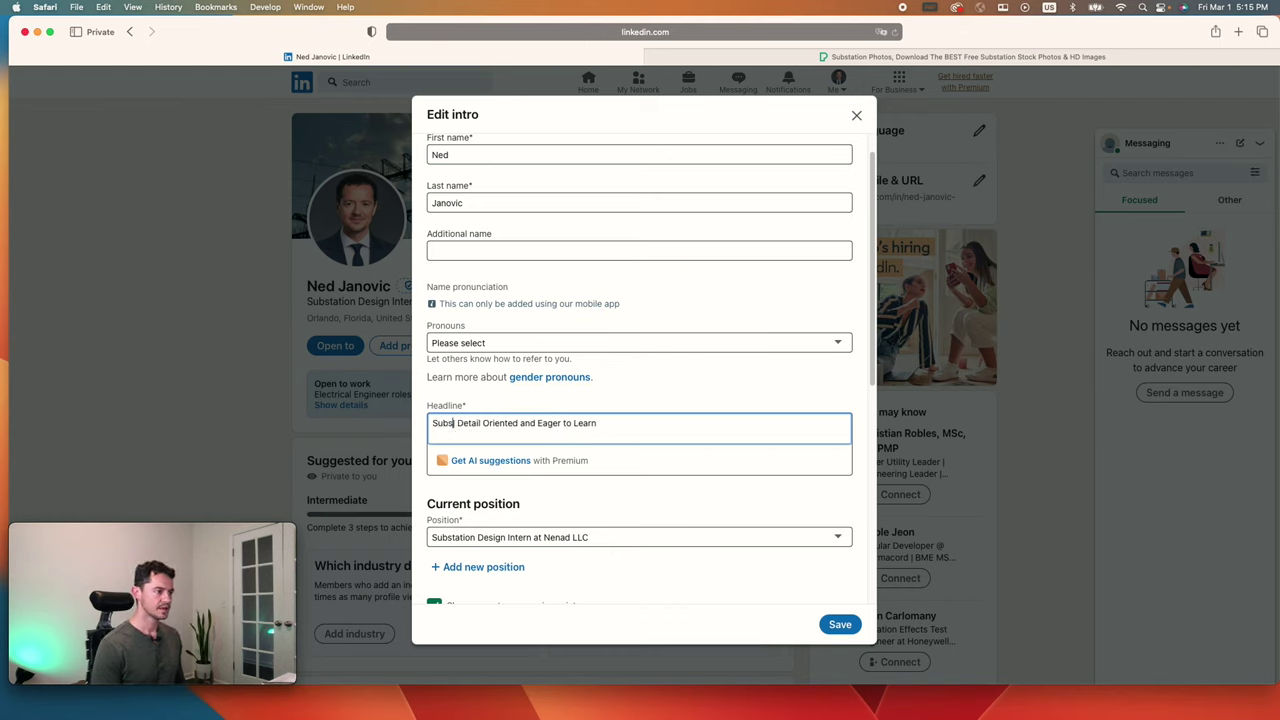
type("Projet")
key("BackSpace")
type("ct Lead |")
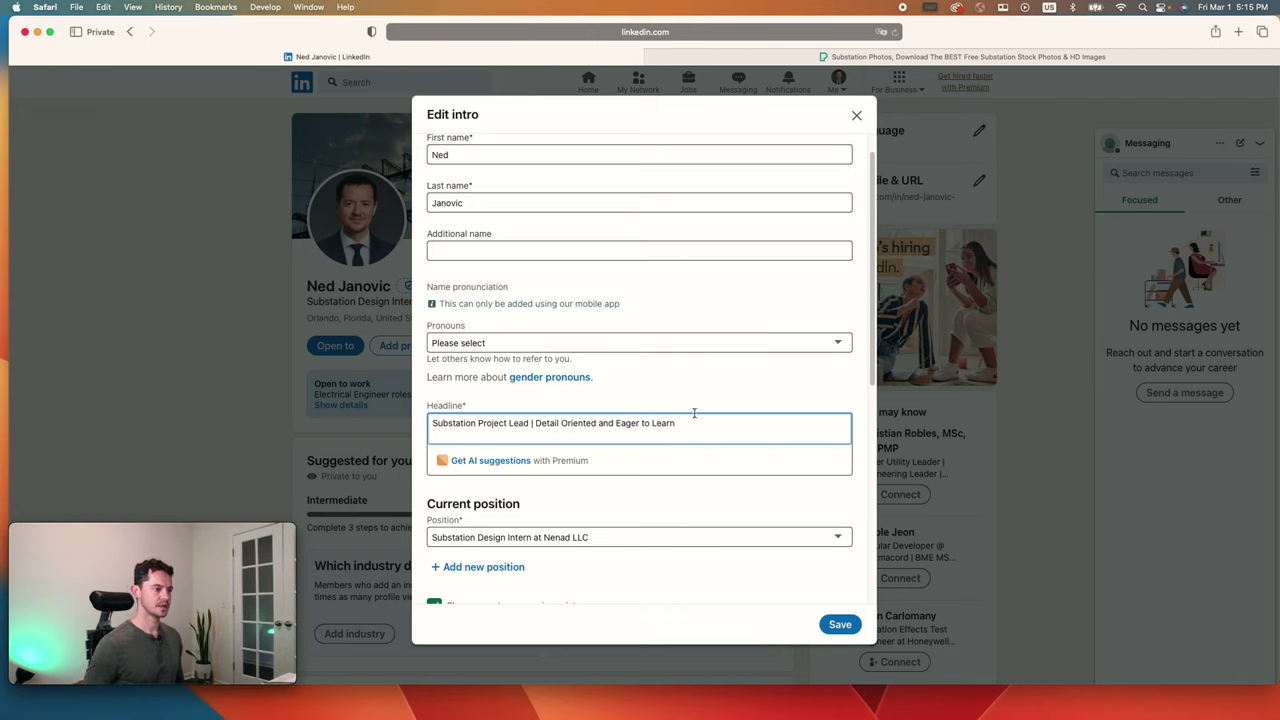
left_click(689, 423)
left_click(538, 423, "shift")
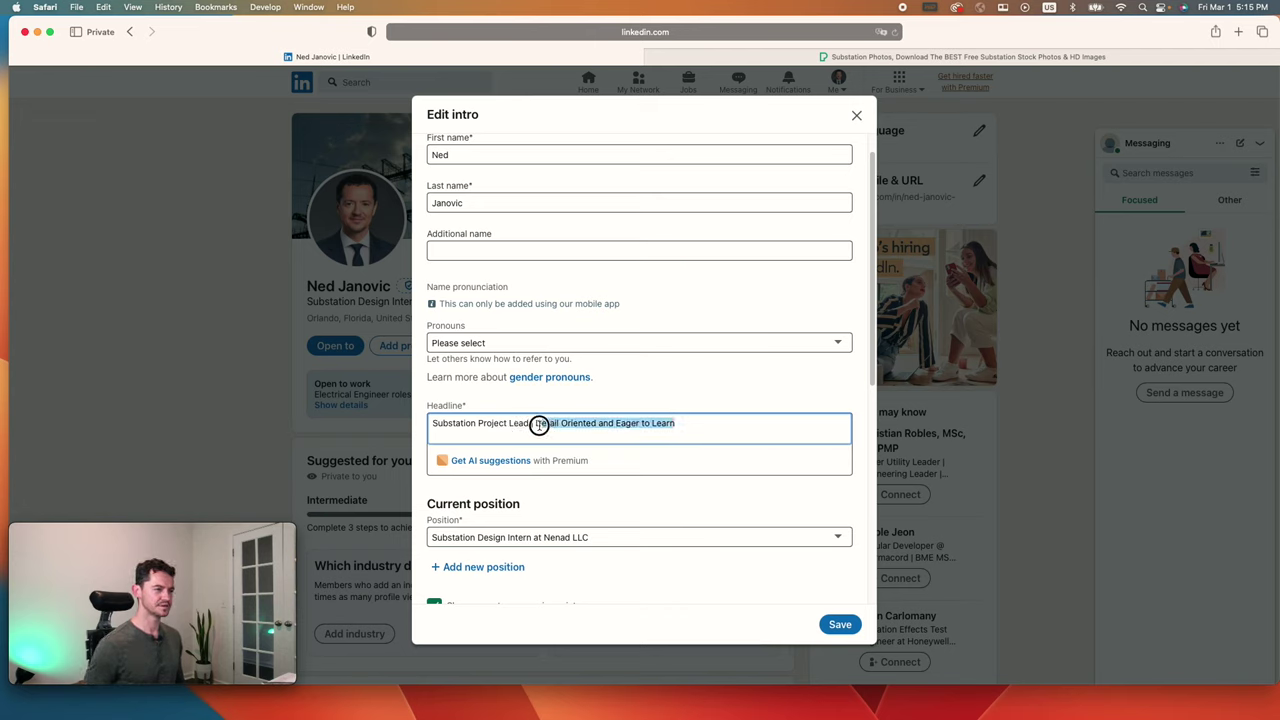
key("BackSpace")
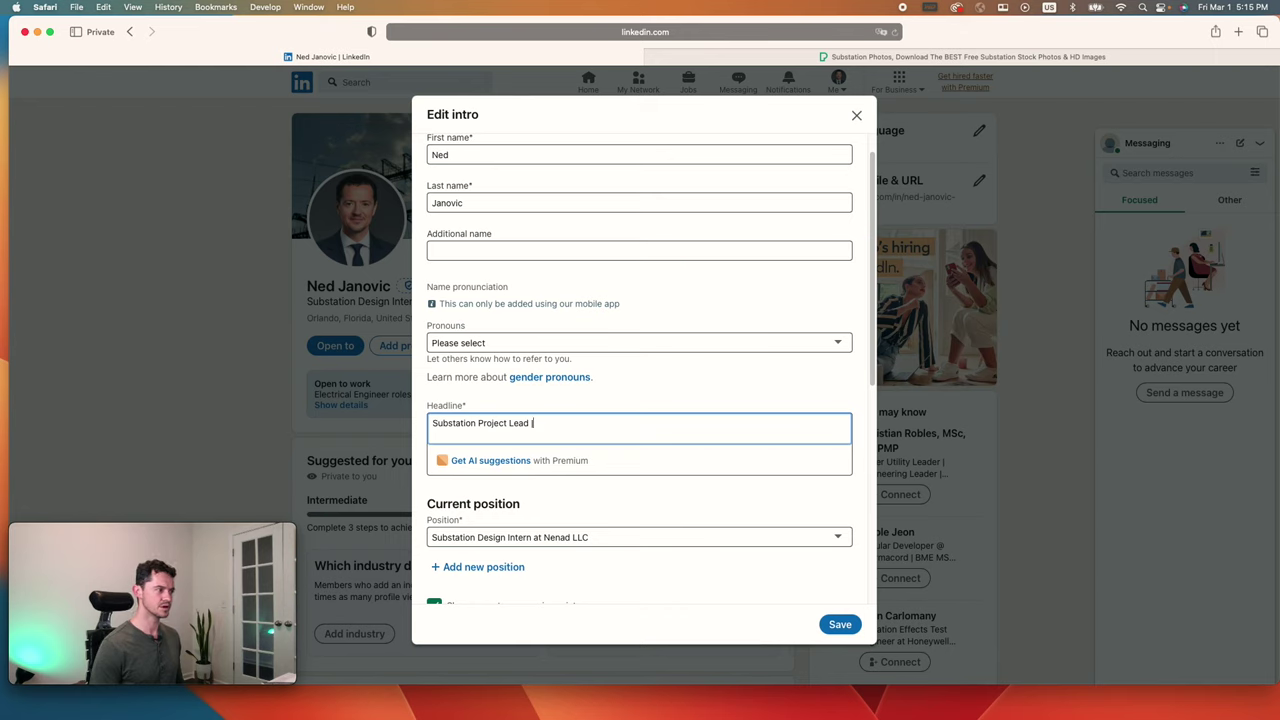
type("Energizing Tomorrow |")
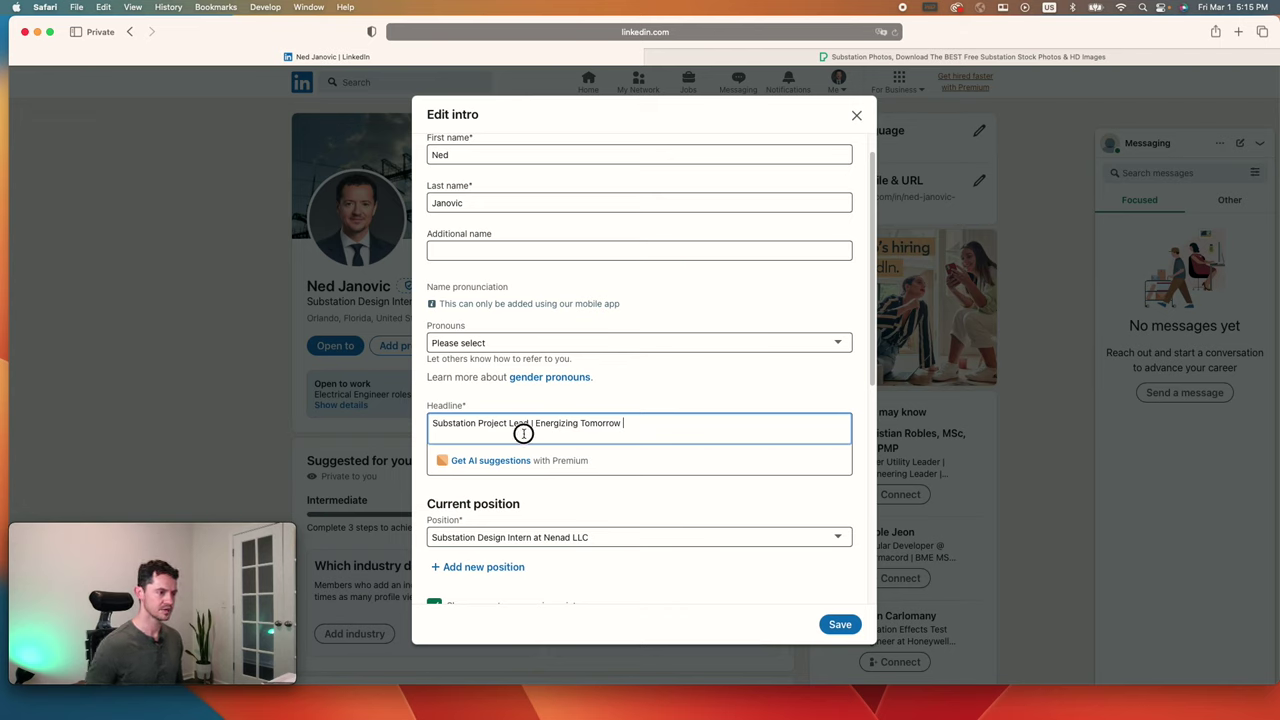
Step: Clear the headline and paste 'Aspiring Electrical Engineer | Detail Oriented and Eager to Learn'
key("super+a")
key("BackSpace")
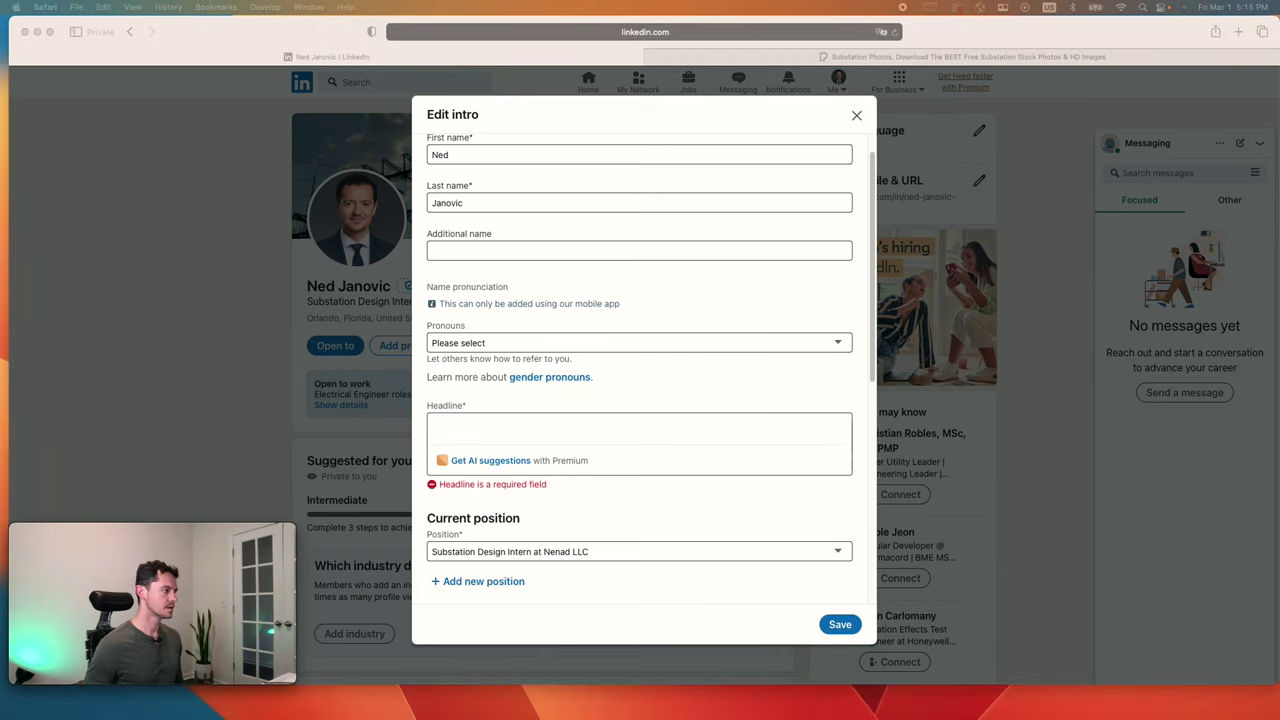
left_click(432, 418)
type("Aspiring Electrical Engineer | Detail Oriented and Eager to Learn")
scroll(793, 518, "down", 1)
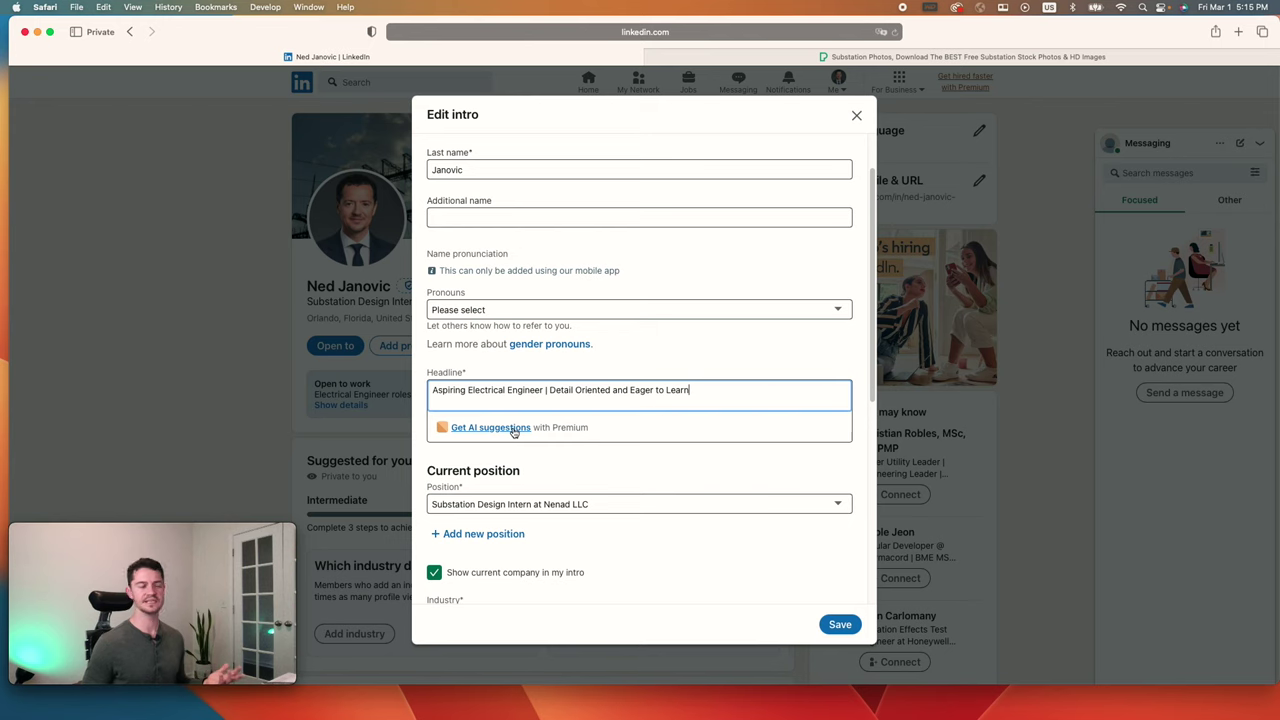
Step: Try saving the intro, which is blocked by the empty required Industry field
scroll(686, 545, "down", 5)
scroll(691, 540, "down", 3)
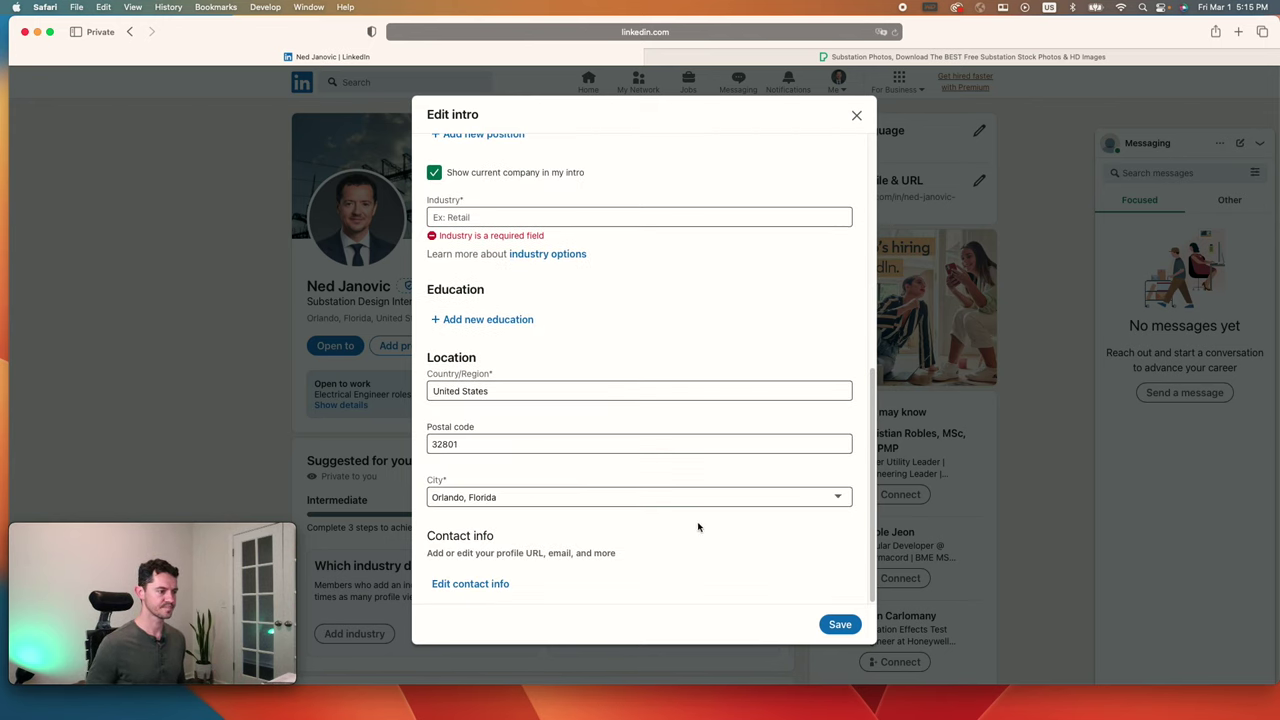
left_click(838, 624)
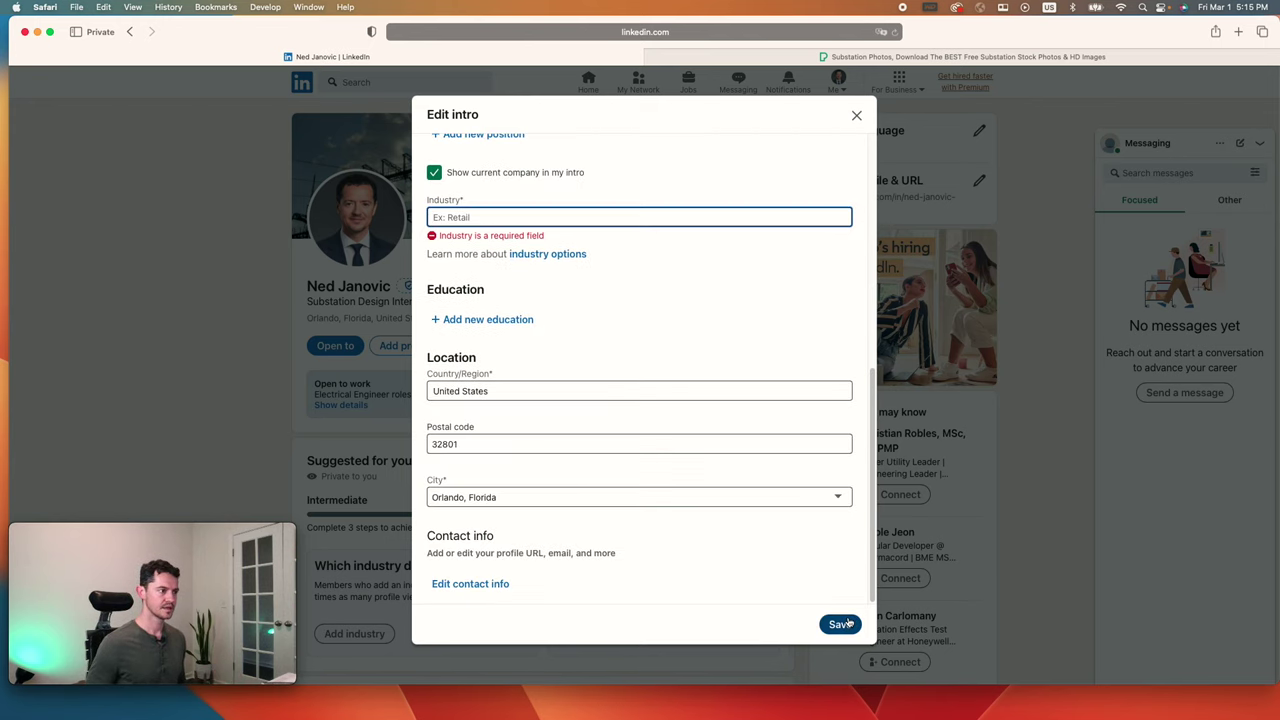
left_click(855, 624)
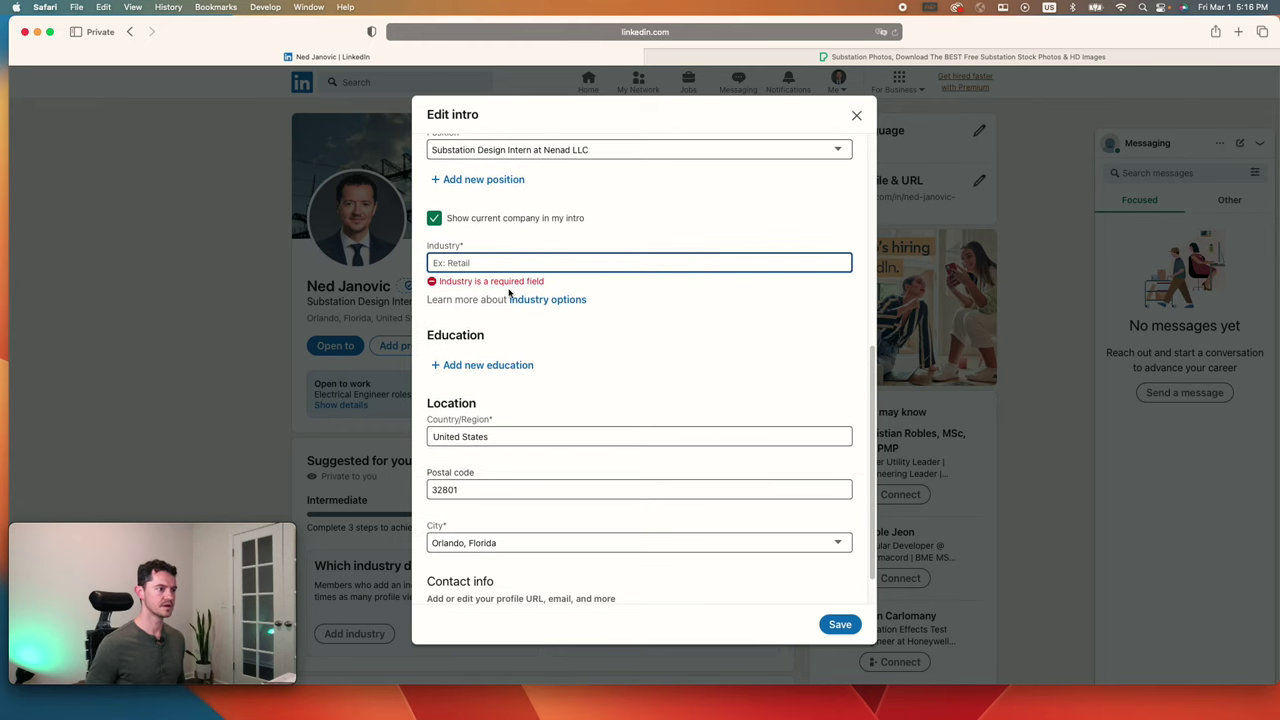
scroll(499, 270, "up", 1)
Step: Search 'power' and set Industry to Electric Power Transmission, Control, and Distribution
type("power in")
key("BackSpace")
key("BackSpace")
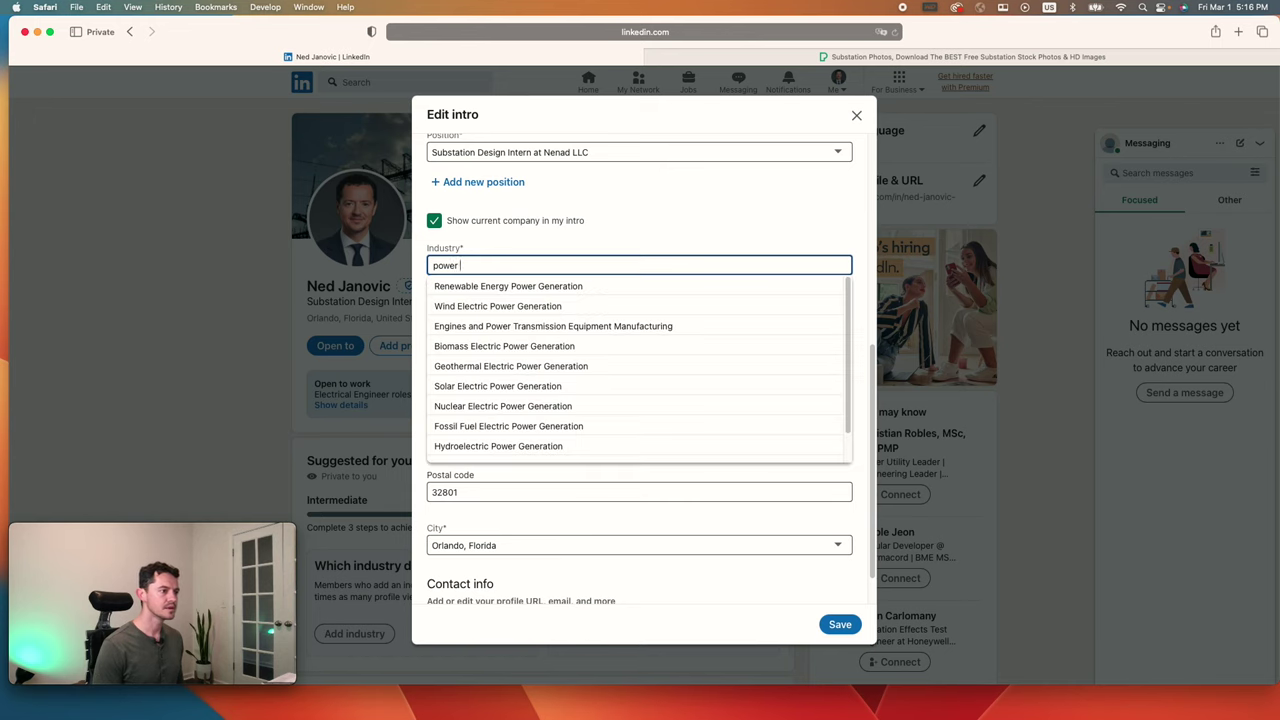
scroll(530, 355, "down", 3)
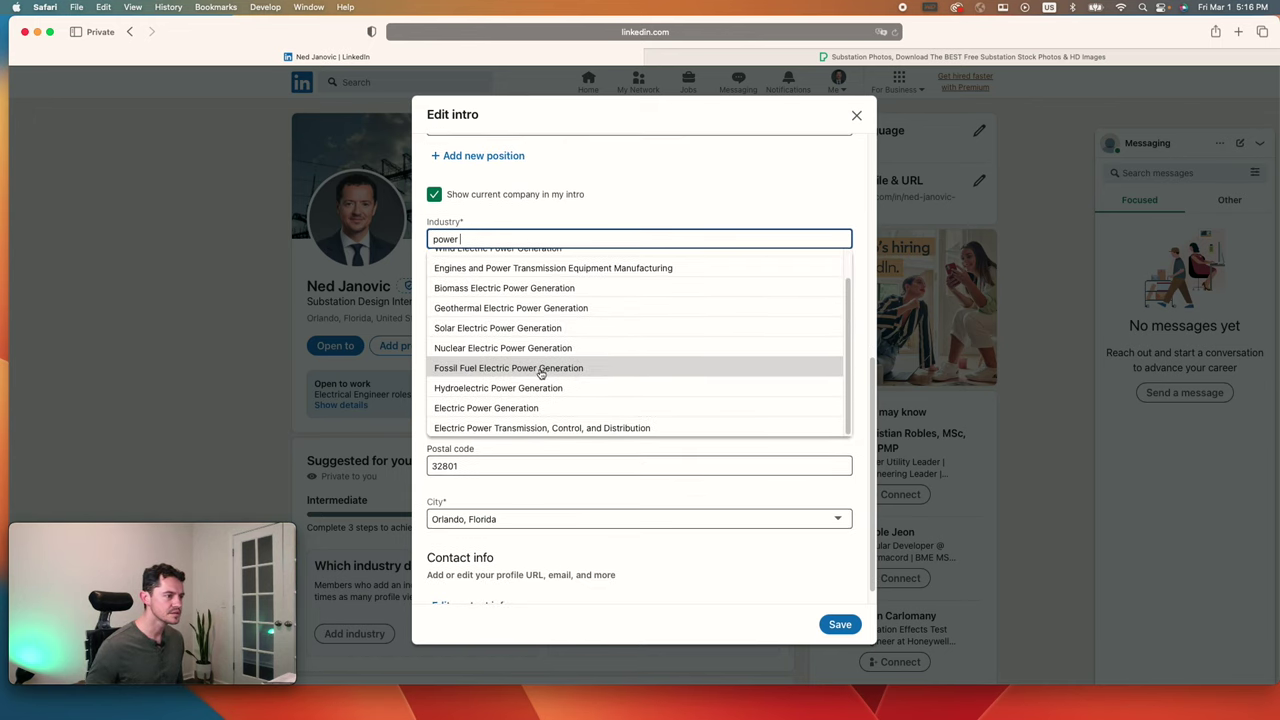
left_click(580, 430)
scroll(614, 320, "up", 5)
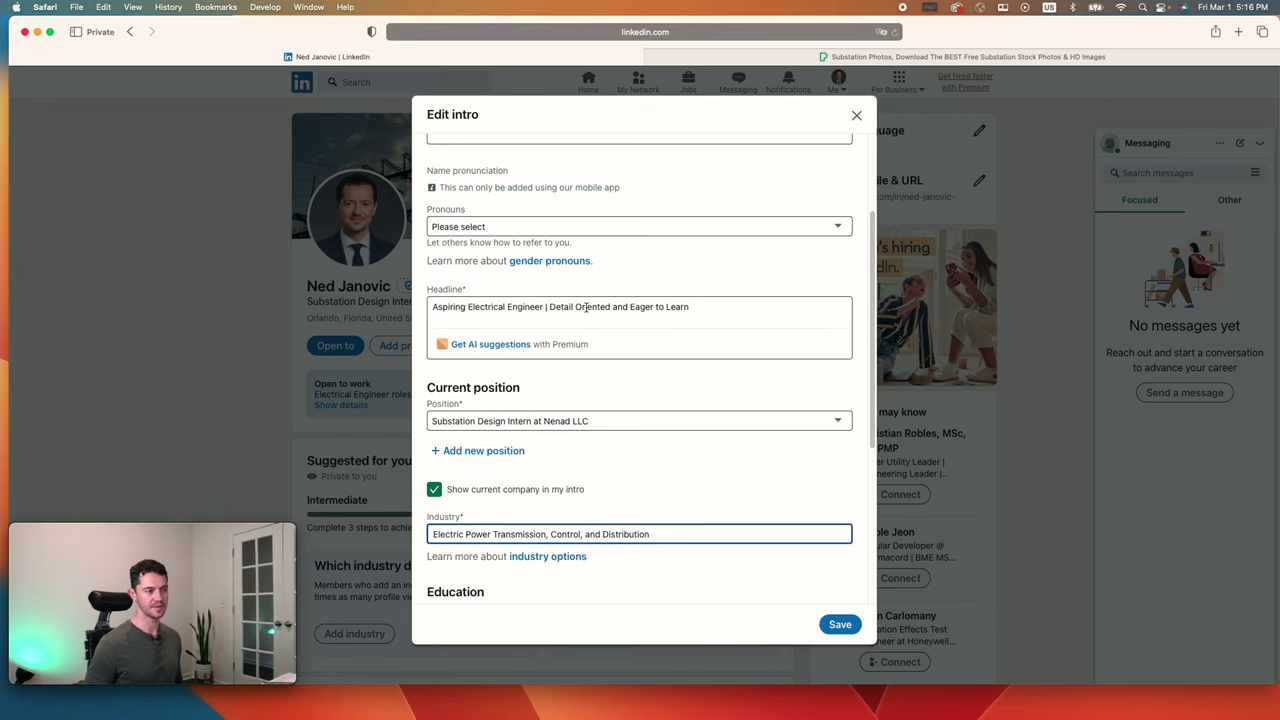
scroll(690, 464, "down", 5)
scroll(690, 464, "down", 1)
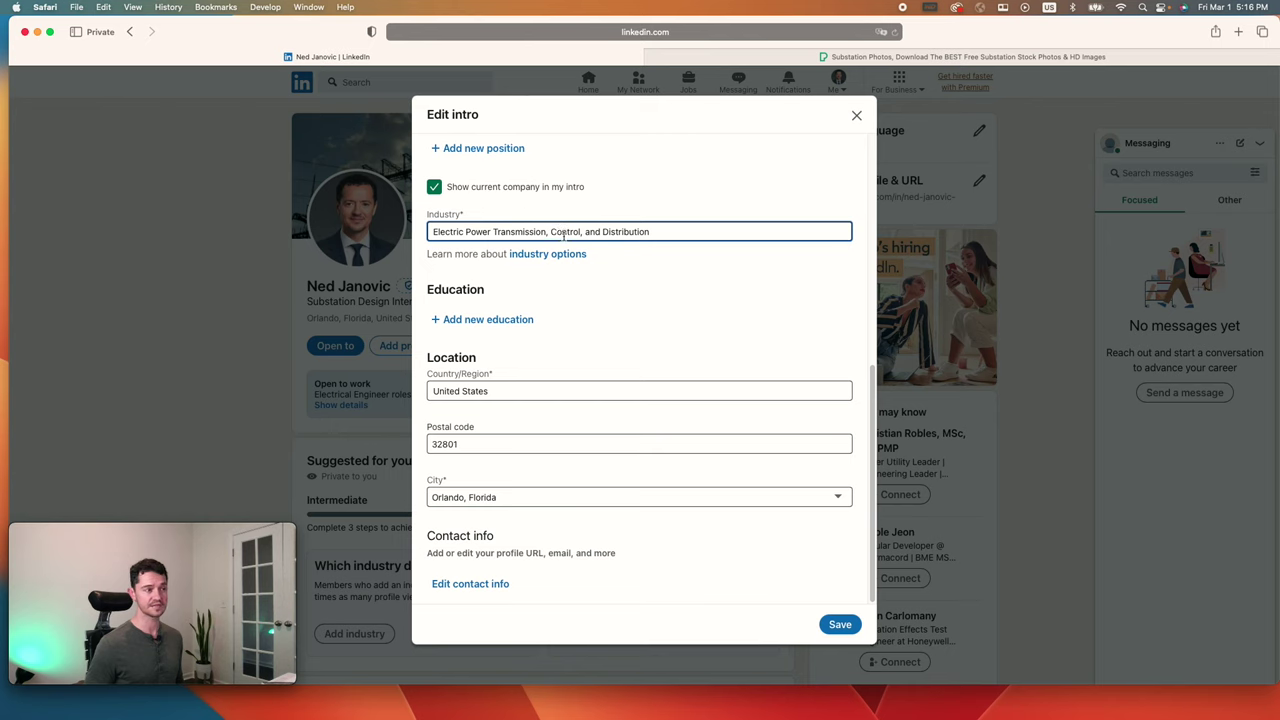
Step: Save the intro with the new headline and dismiss the 'Your intro is saved' popup
key("Return")
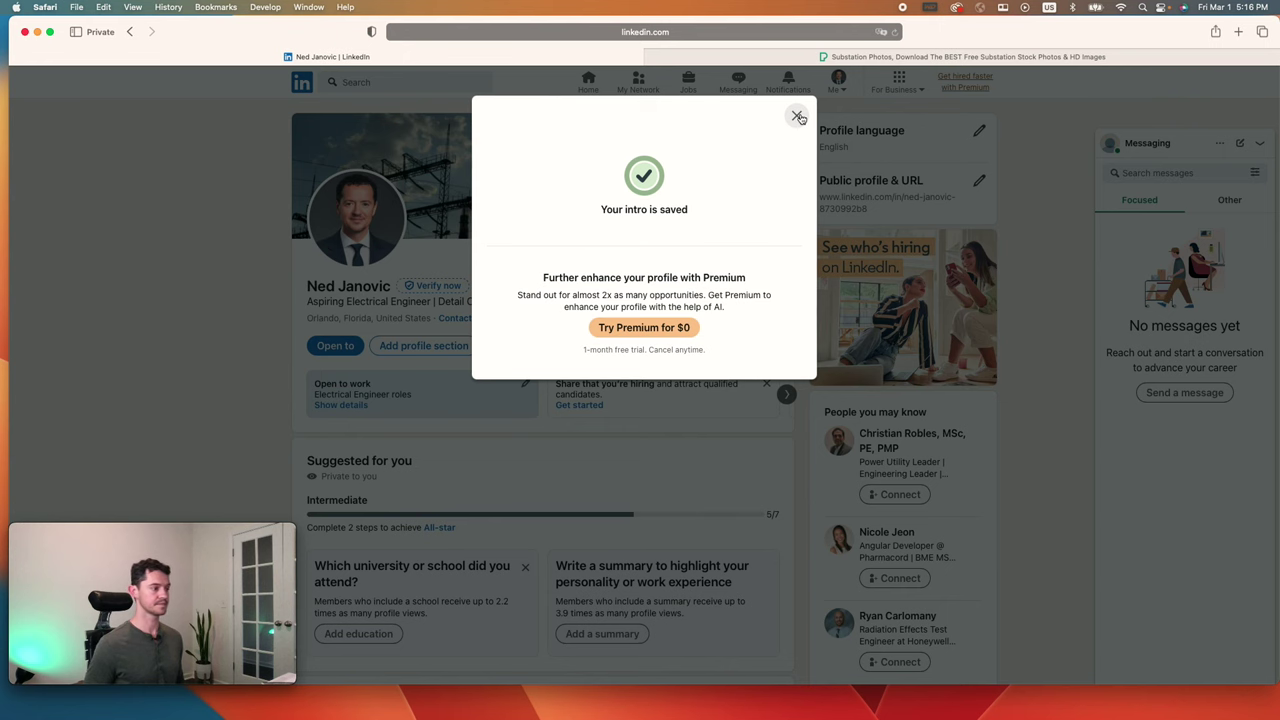
left_click(798, 117)
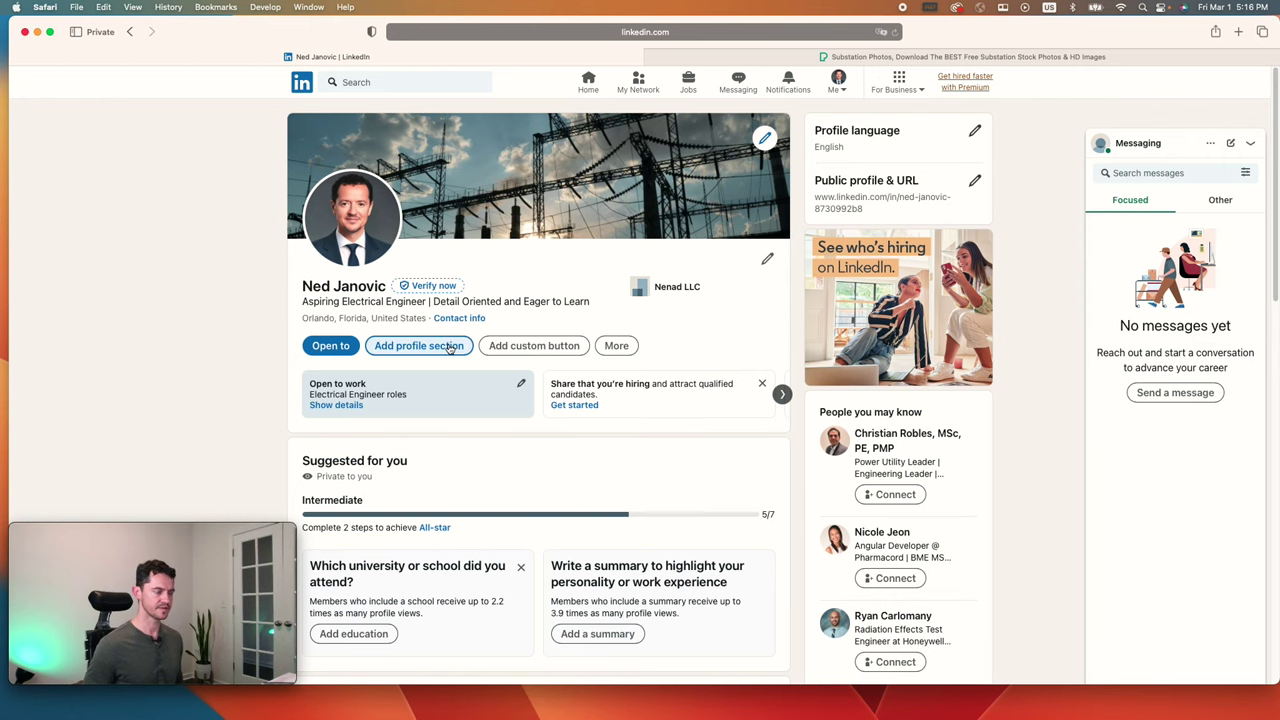
left_click(449, 347)
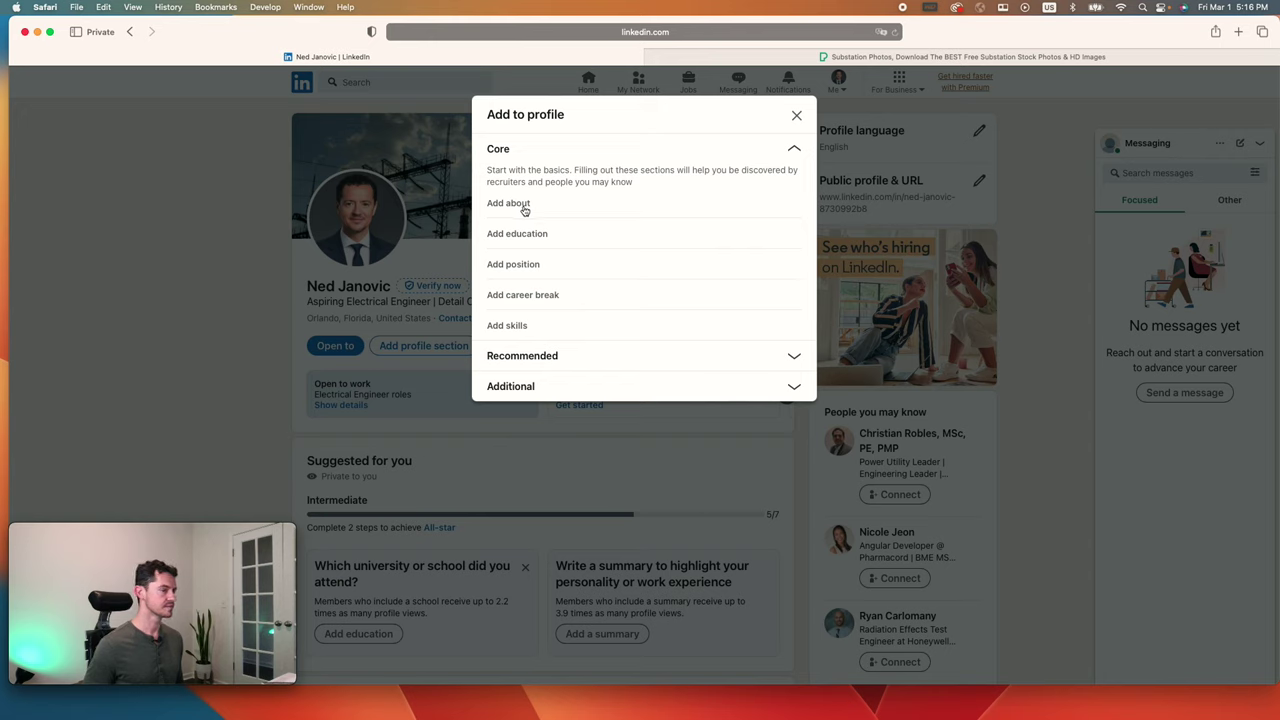
Step: Start an About summary, type a draft opening, then delete it to leave the box empty
left_click(520, 206)
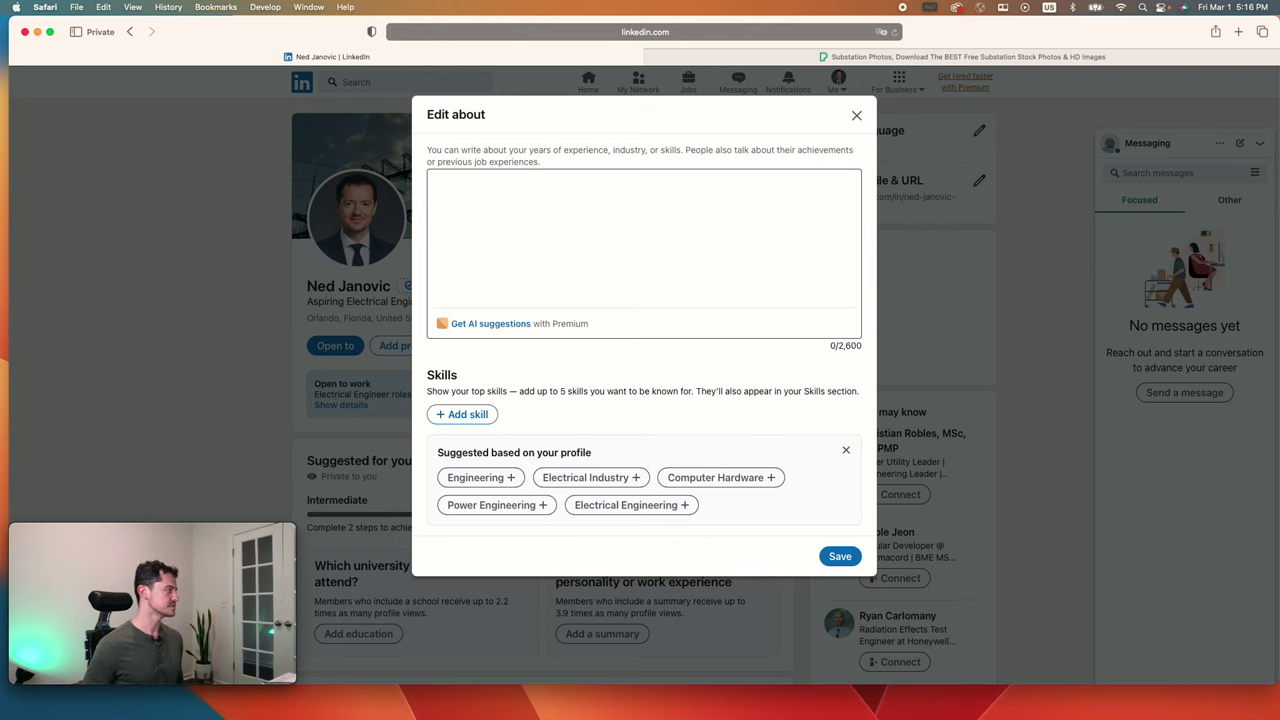
left_click(533, 208)
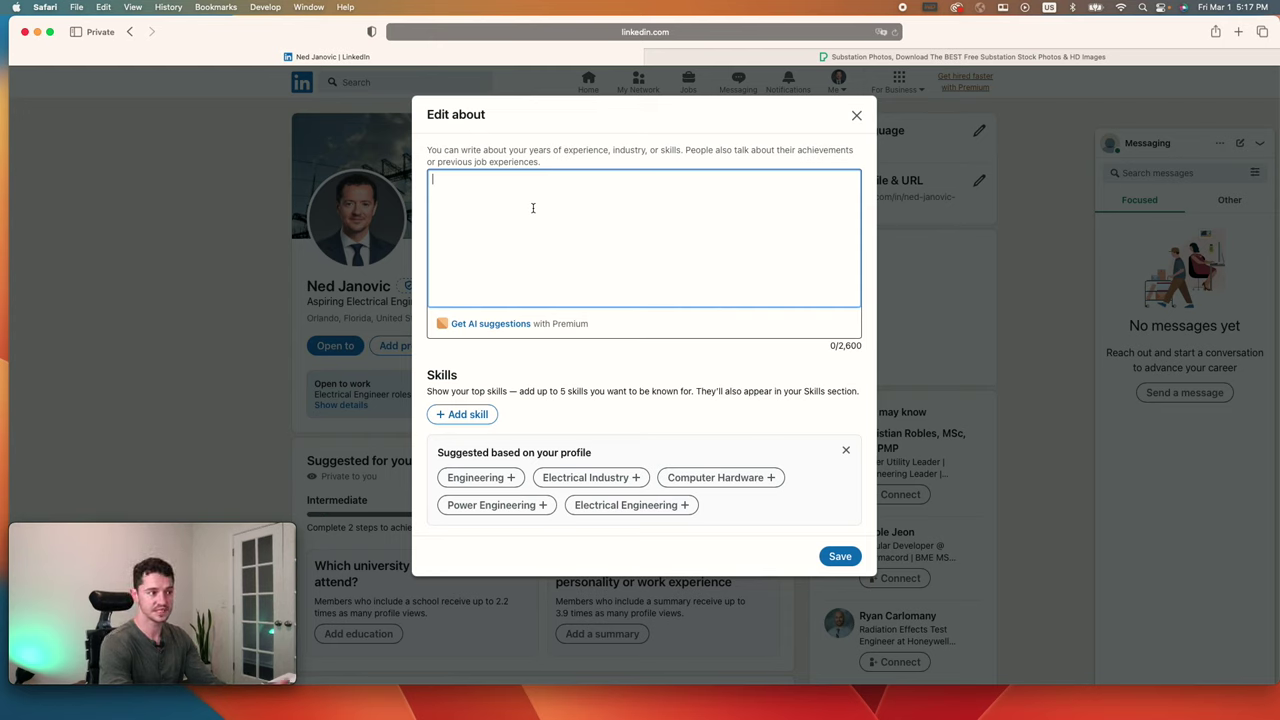
type("I was first drawing")
key("super+a")
key("BackSpace")
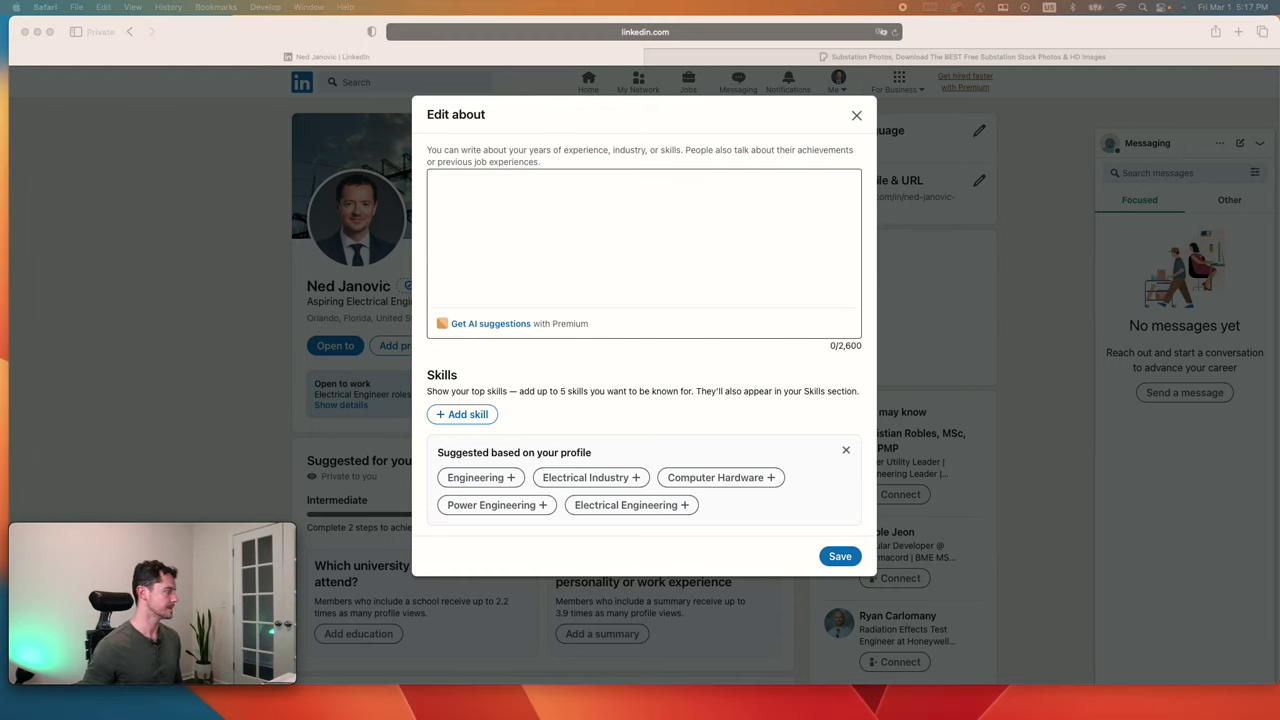
Step: Paste the prepared About text and split paragraphs at 'Some of my strengths', 'My goal', 'Please feel free'
left_click(639, 274)
type("I was first drawn to the Power Industry through one of my college professors at EEU. I then worked as a research assistant and assembled transformers by hand. I have a passion for learning and a hunger to make a difference. Some of my strengths are that I'm detail oriented, hard working, and am a good communicator. My goal is to be a respected professional in the Power Industry who is valuable to the team I'm working with. Please feel free to reach out to me as I'm always excited to explore new opportunities and collaborate on impactful projects.")
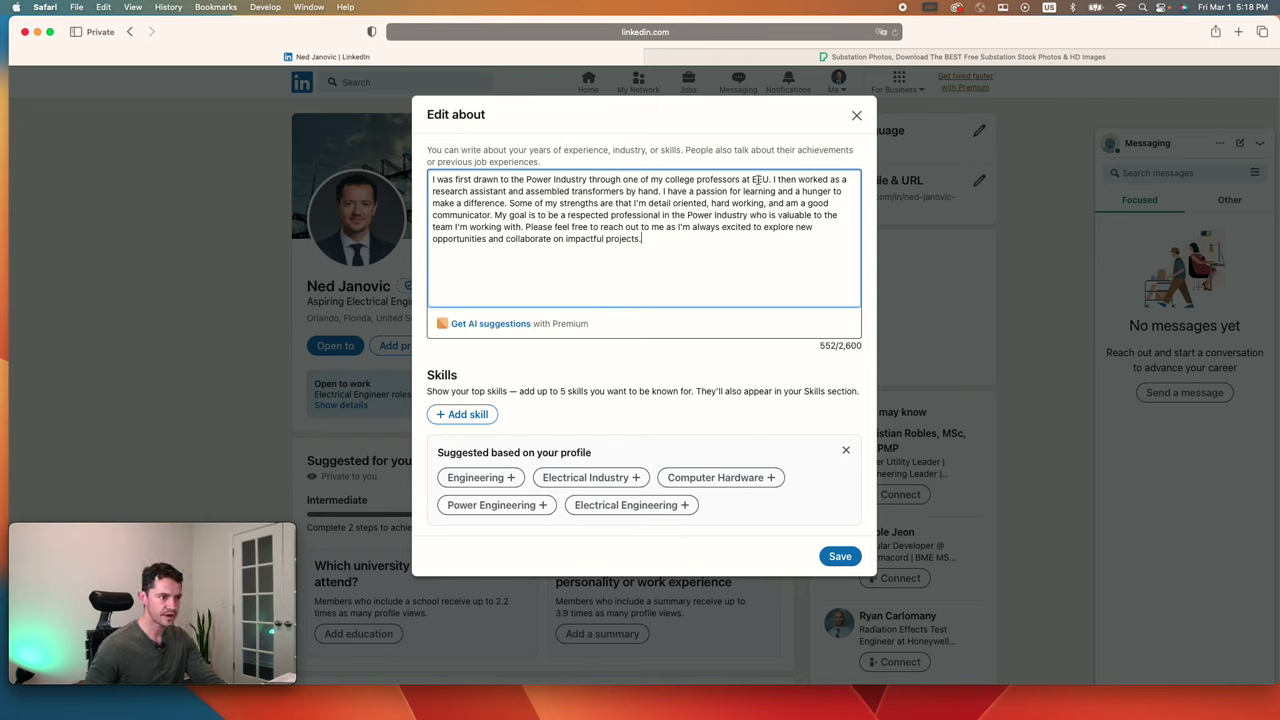
left_click(511, 204)
key("Return")
key("Return")
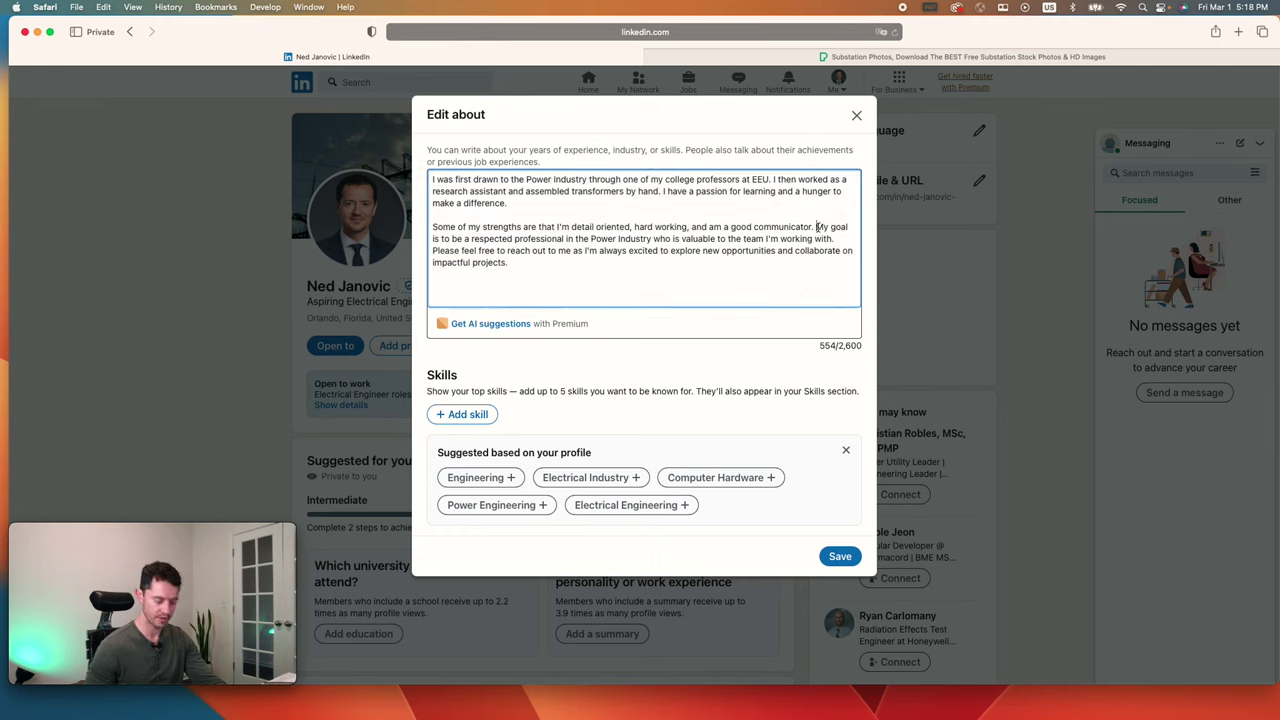
key("Return")
key("Return")
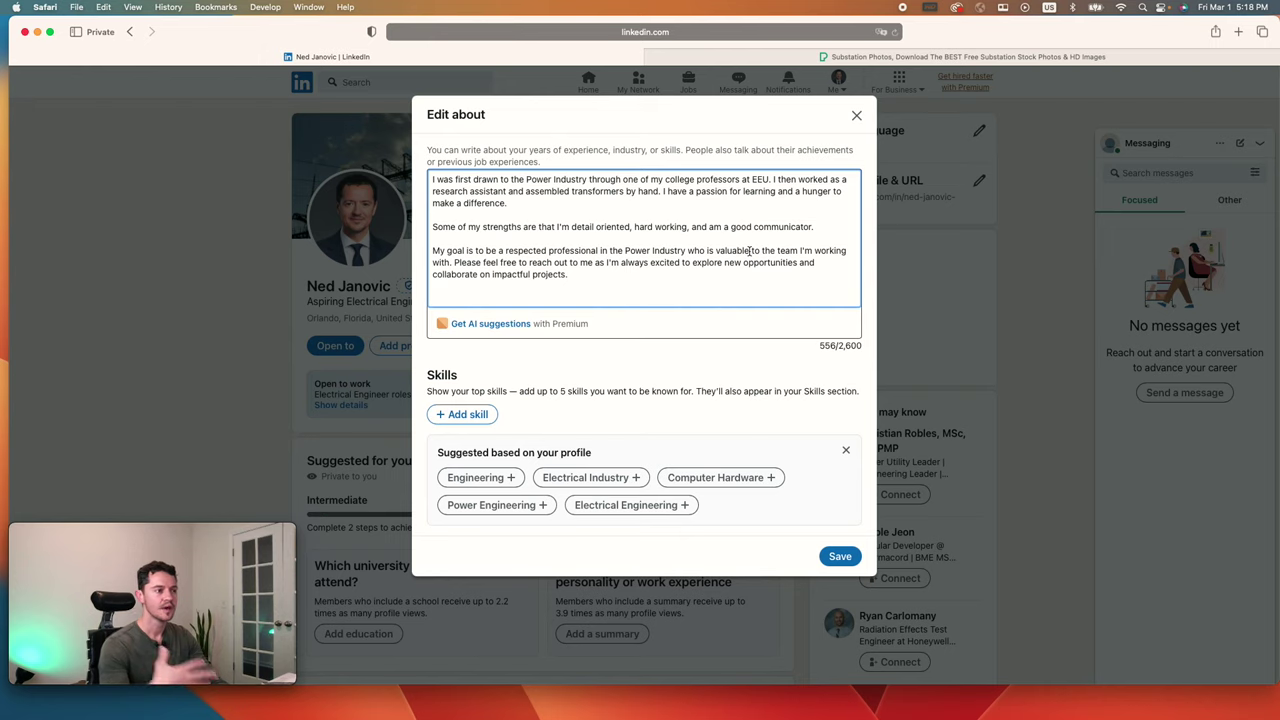
left_click(454, 263)
key("Return")
key("Return")
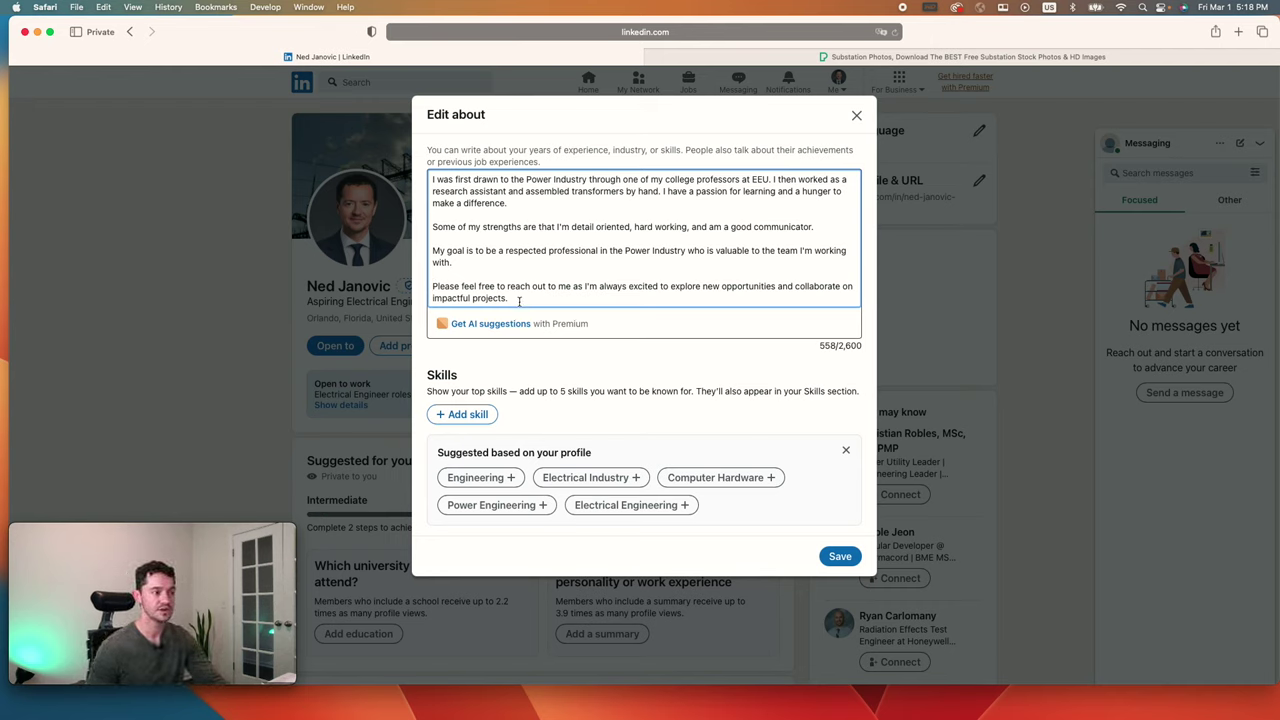
Step: Review the About text by selecting the last paragraph, the first paragraph, and the word 'respected'
left_click_drag(520, 300, 433, 286)
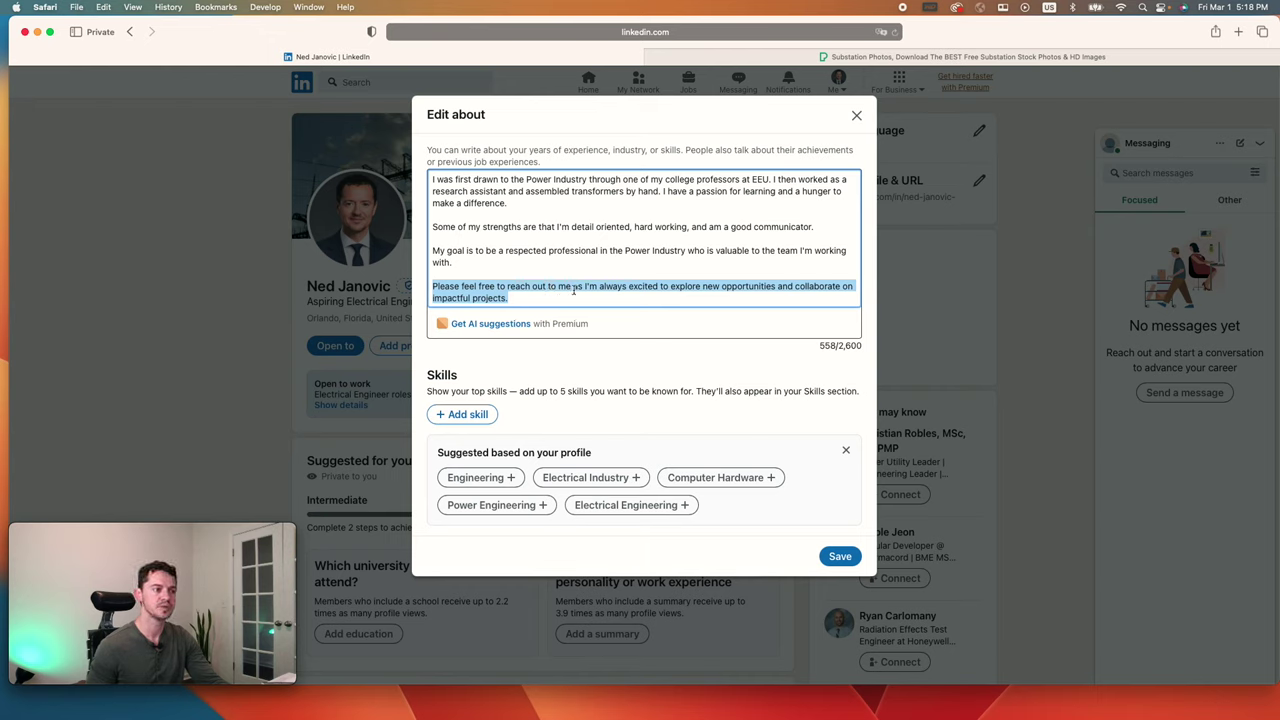
left_click(574, 290)
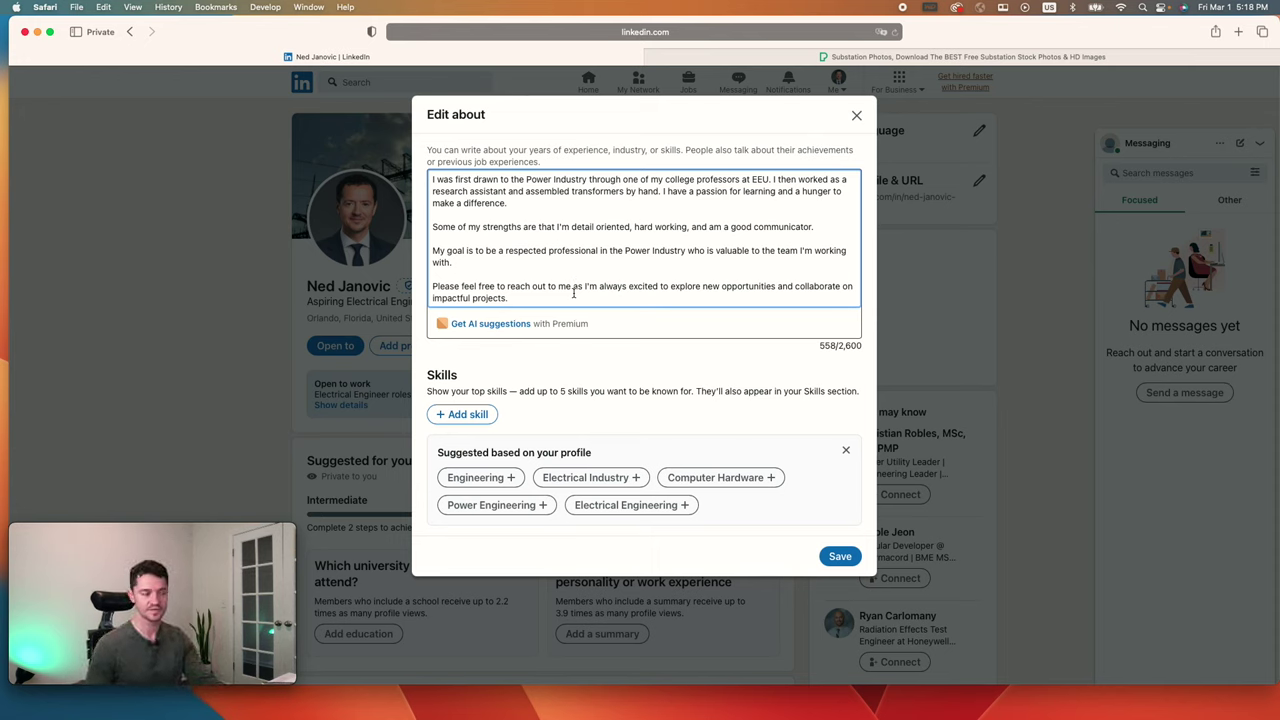
left_click(572, 289)
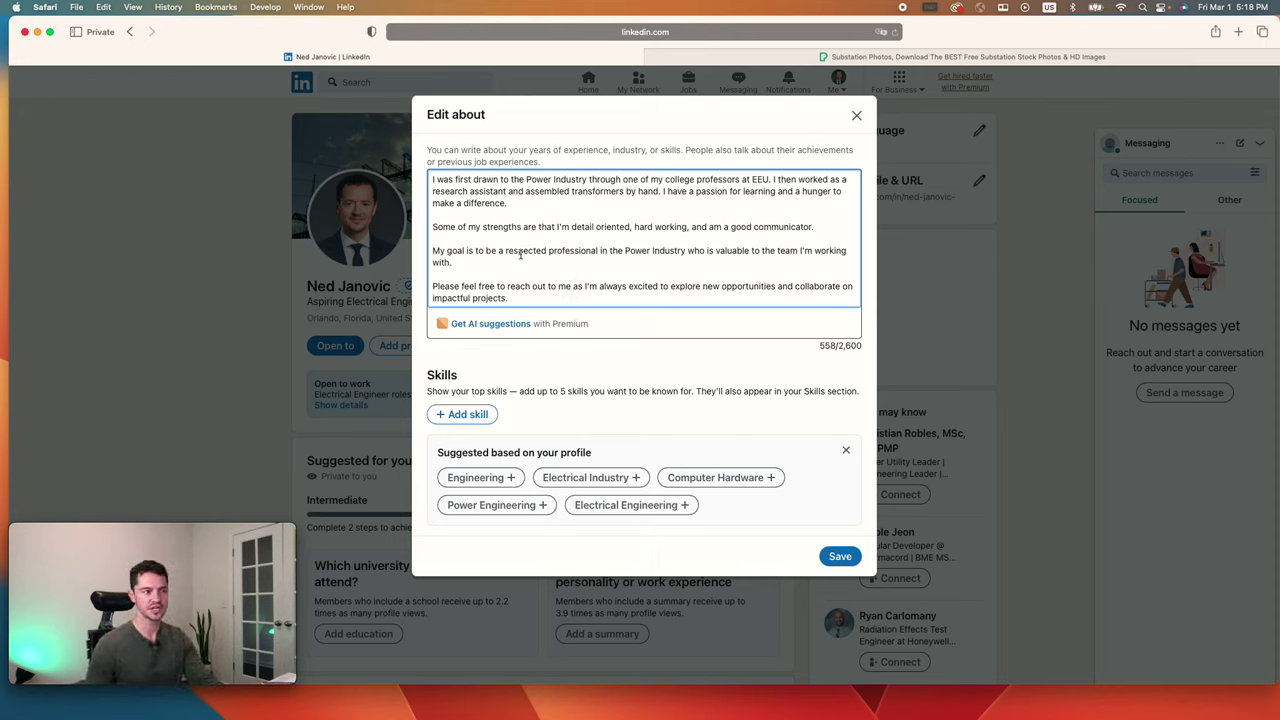
triple_click(521, 195)
left_click(519, 226)
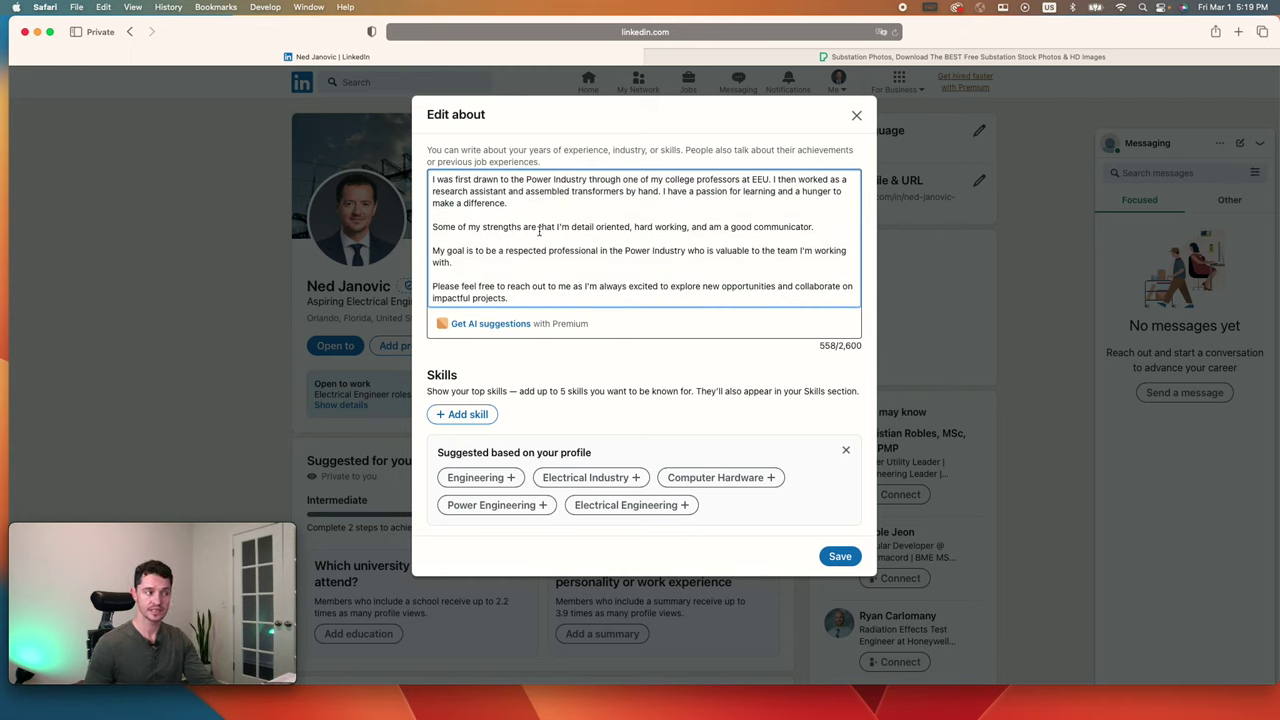
double_click(545, 250)
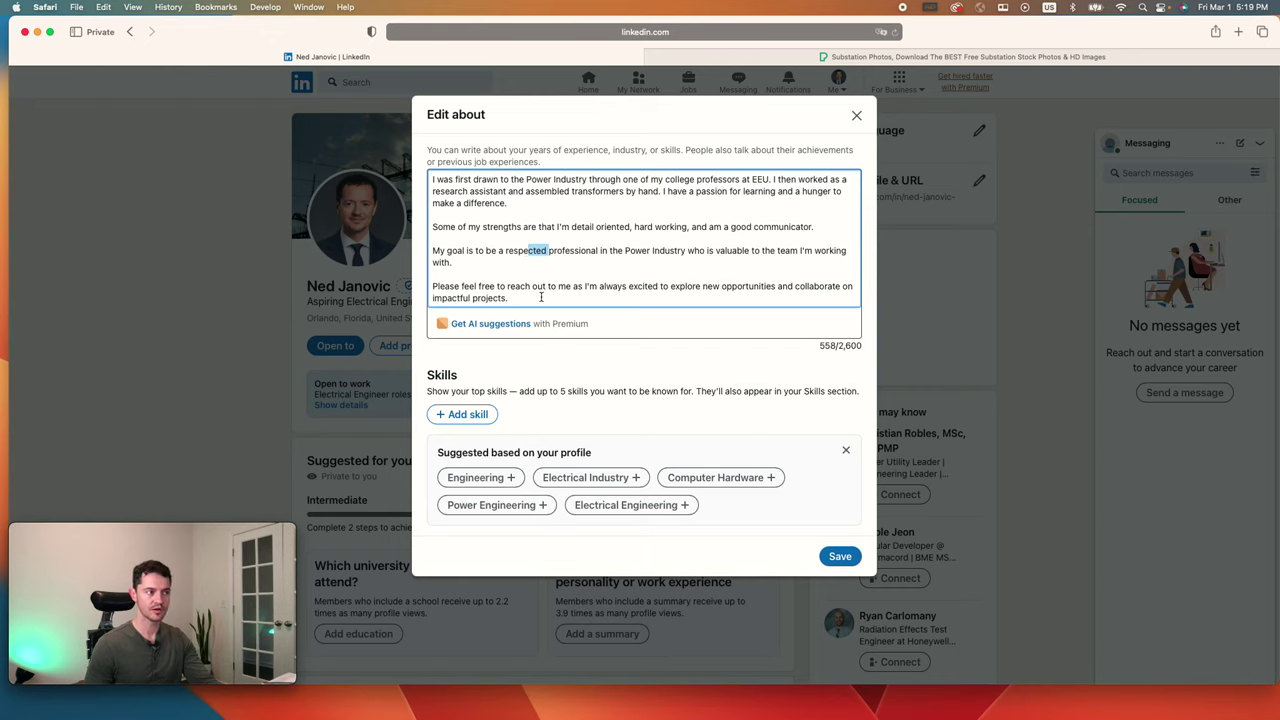
left_click(538, 297)
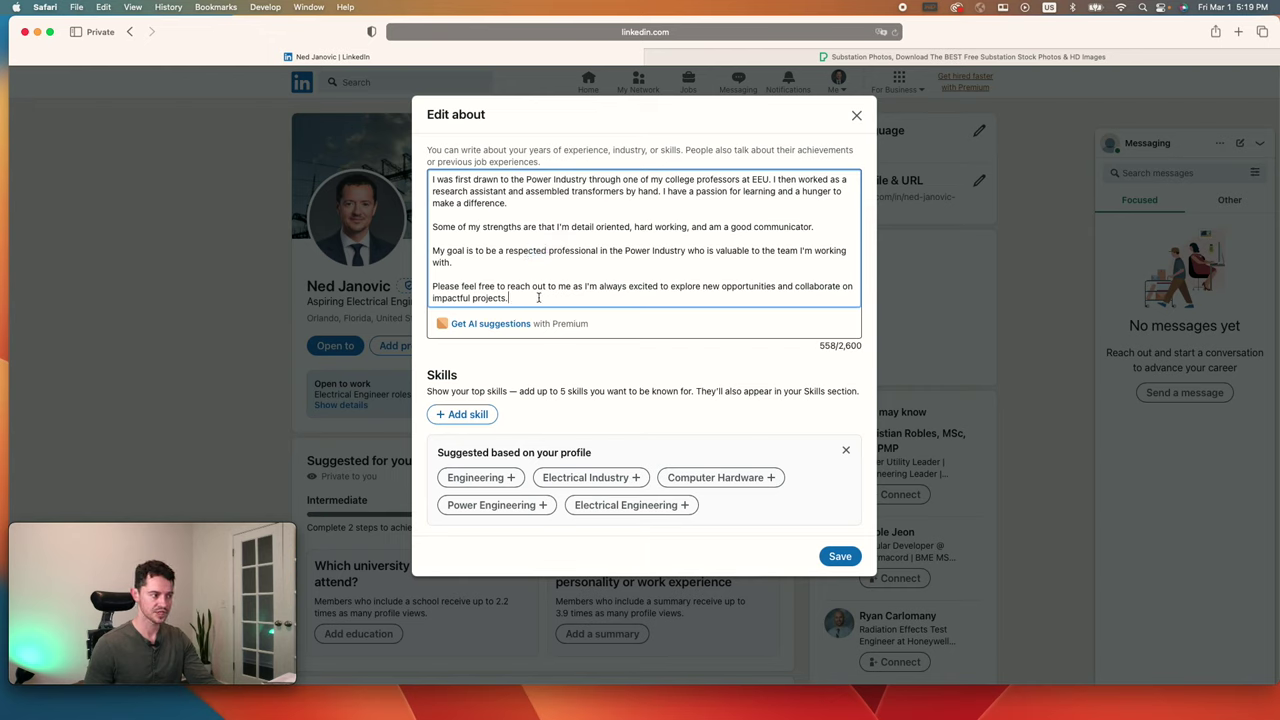
Step: Add Problem Solving and Power Systems as top skills
left_click(486, 417)
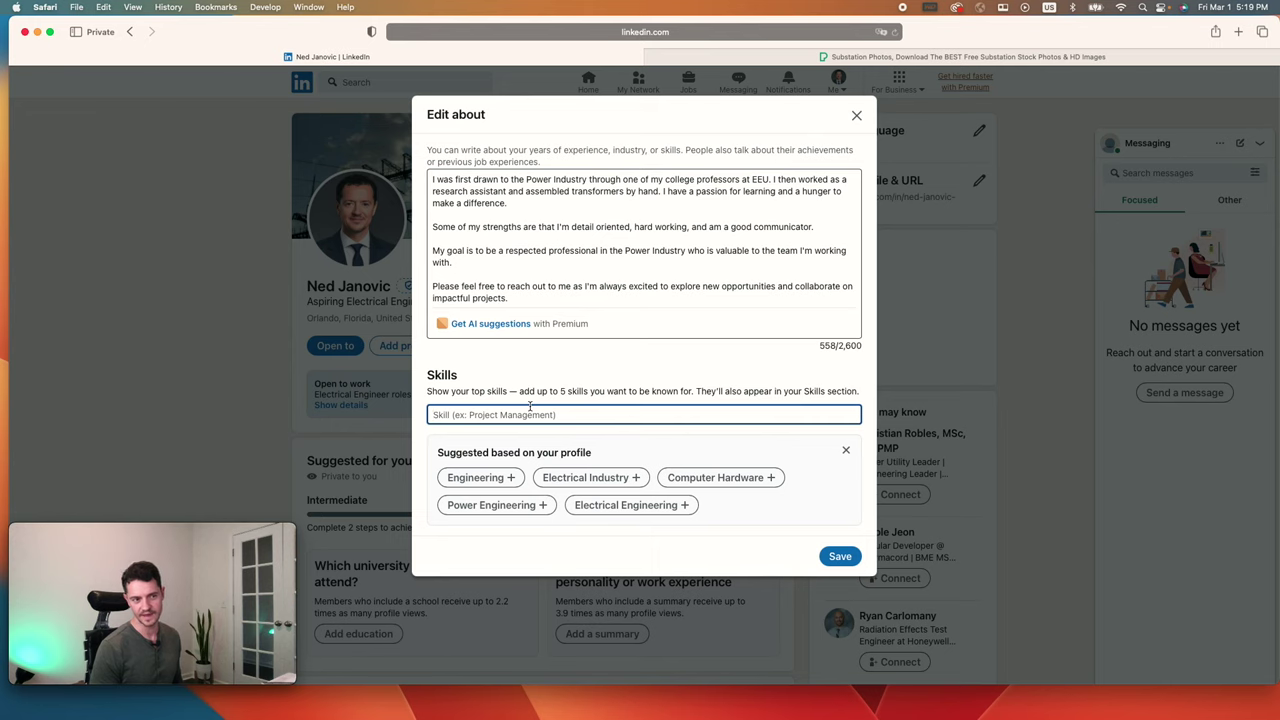
type("problem")
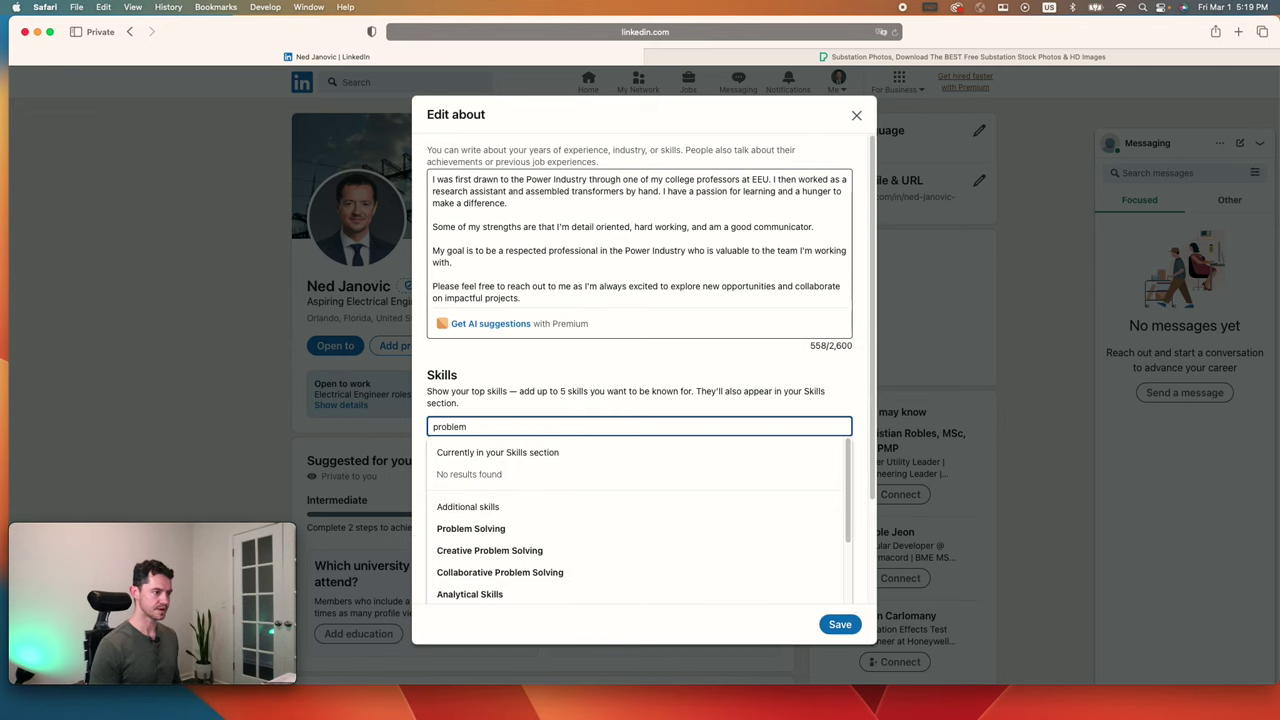
type(" solv")
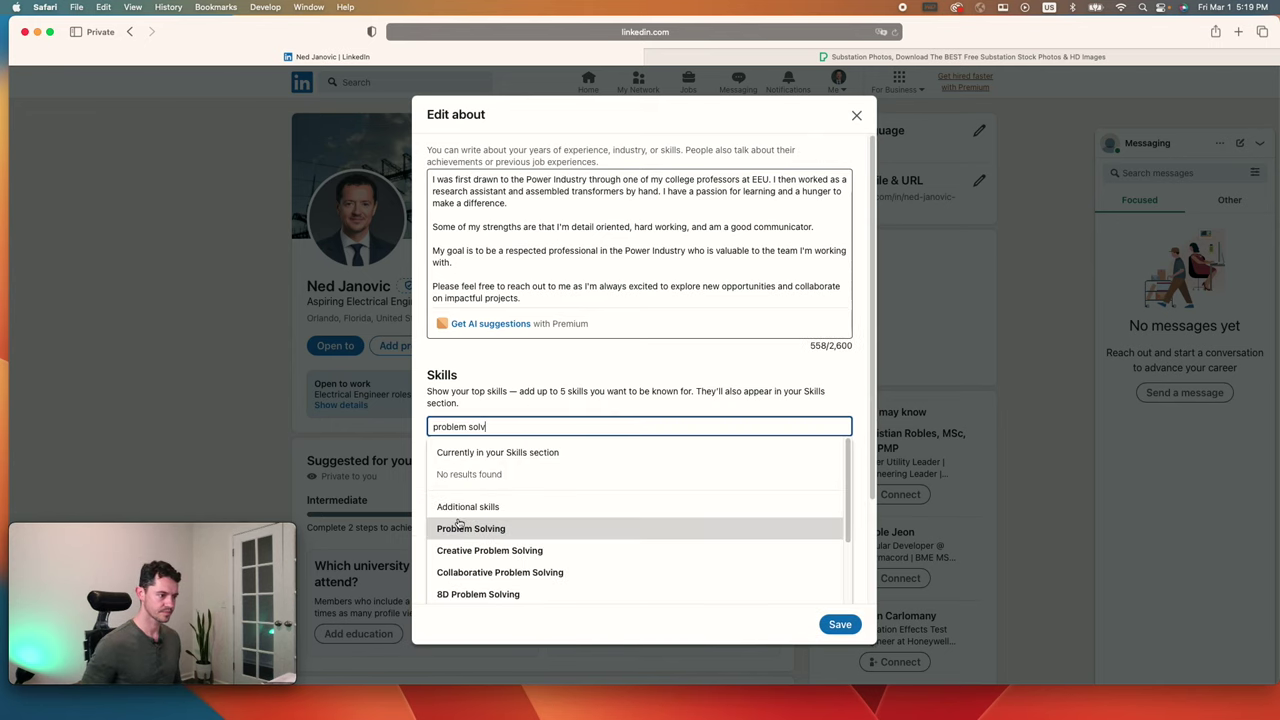
left_click(470, 528)
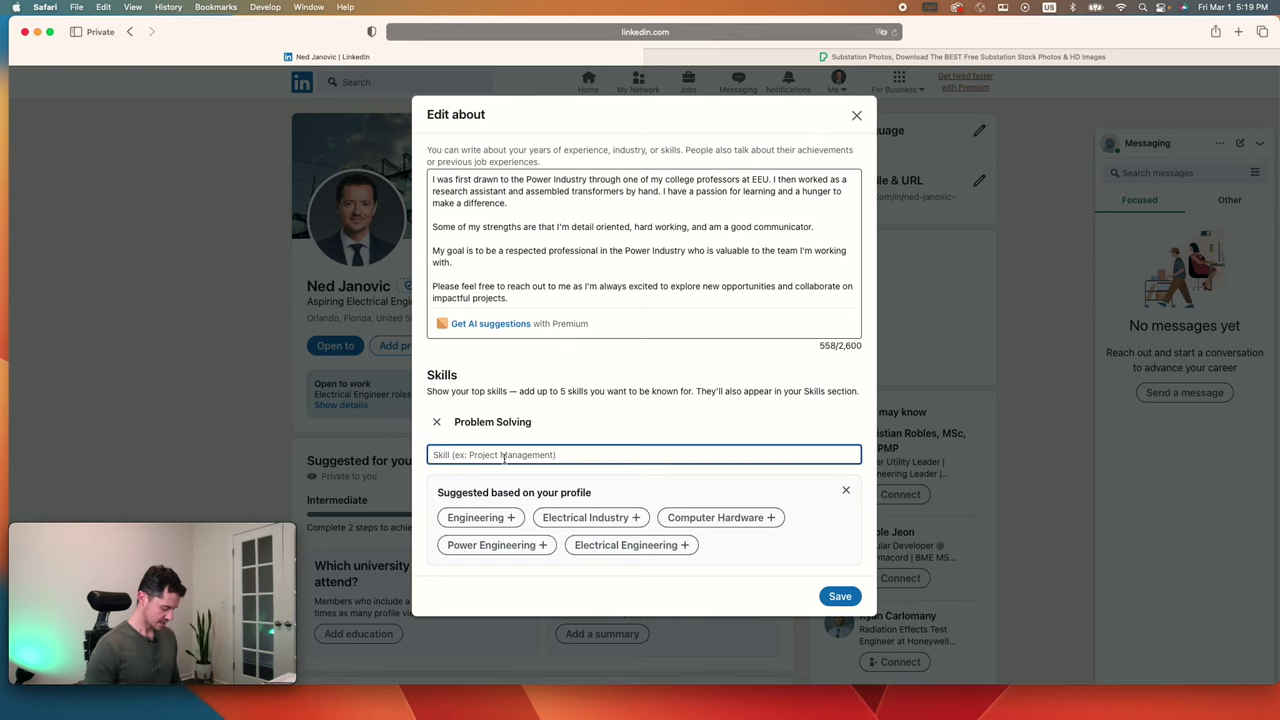
type("p")
key("BackSpace")
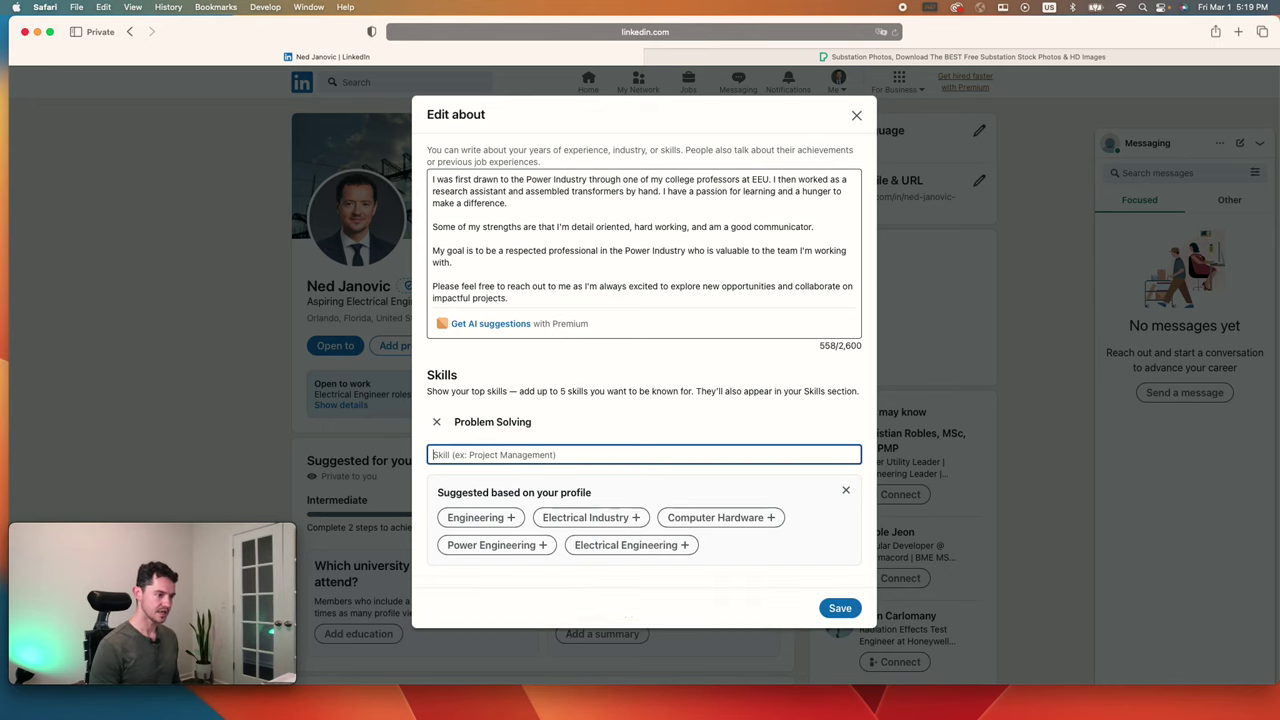
type("power")
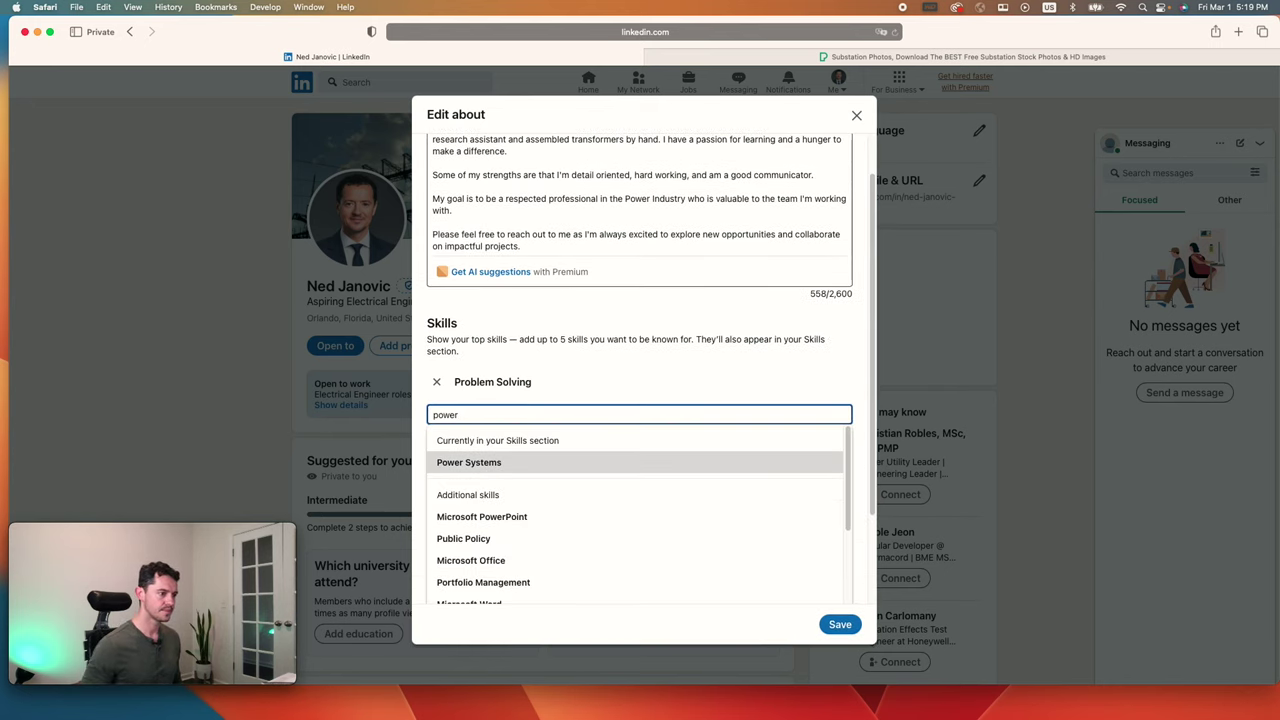
left_click(464, 463)
Step: Add Energy Storage and power utility as skills, then save the About section
left_click(476, 507)
type("ener")
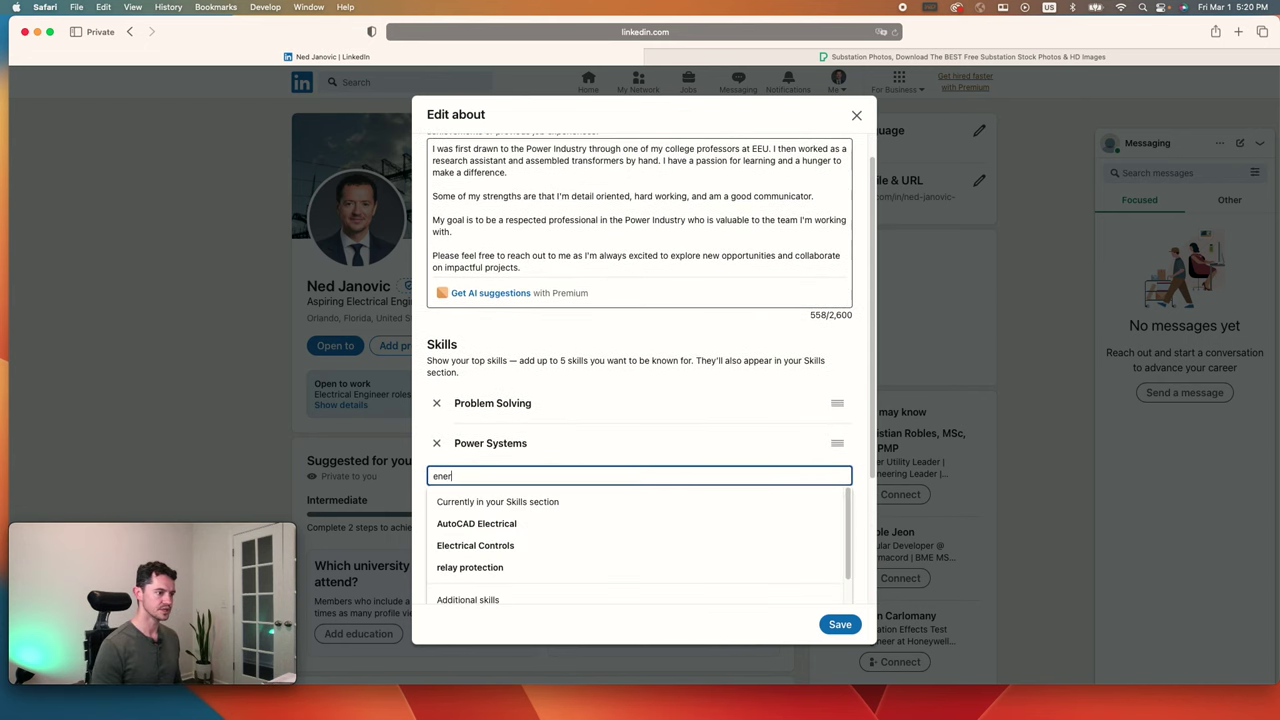
type("gy storage")
scroll(534, 540, "down", 1)
left_click(534, 540)
left_click(476, 522)
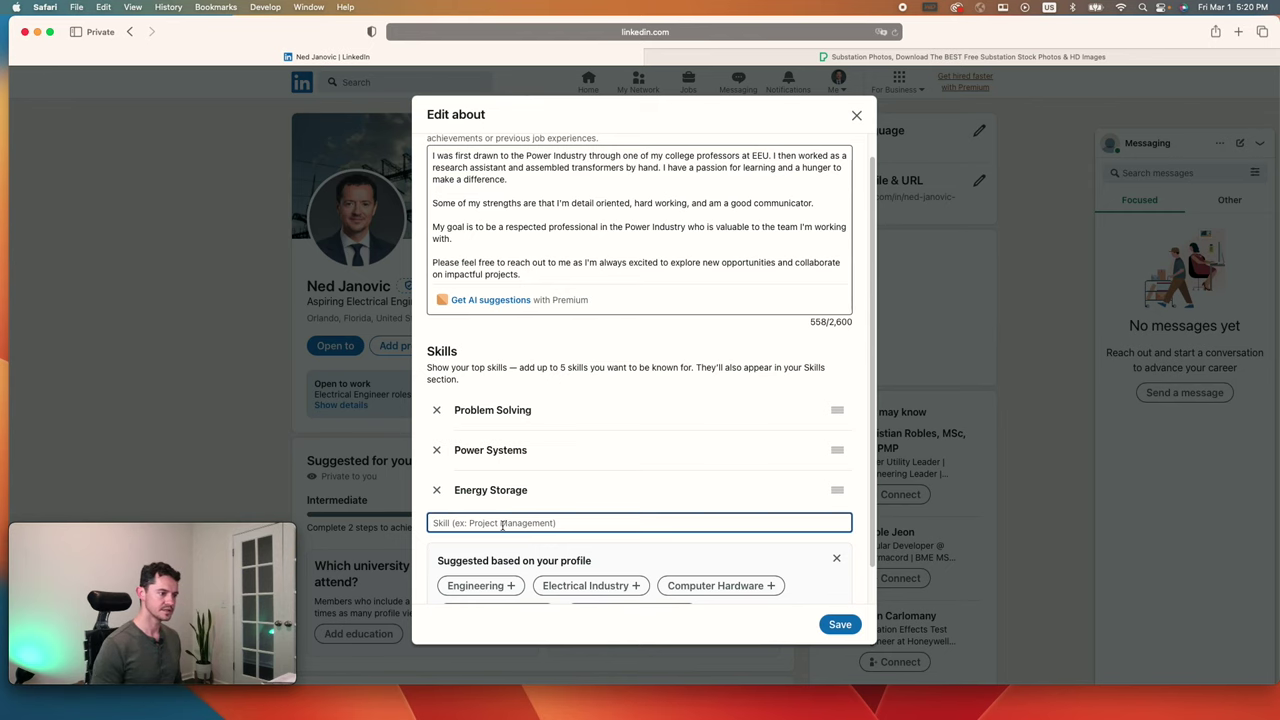
type("power utility")
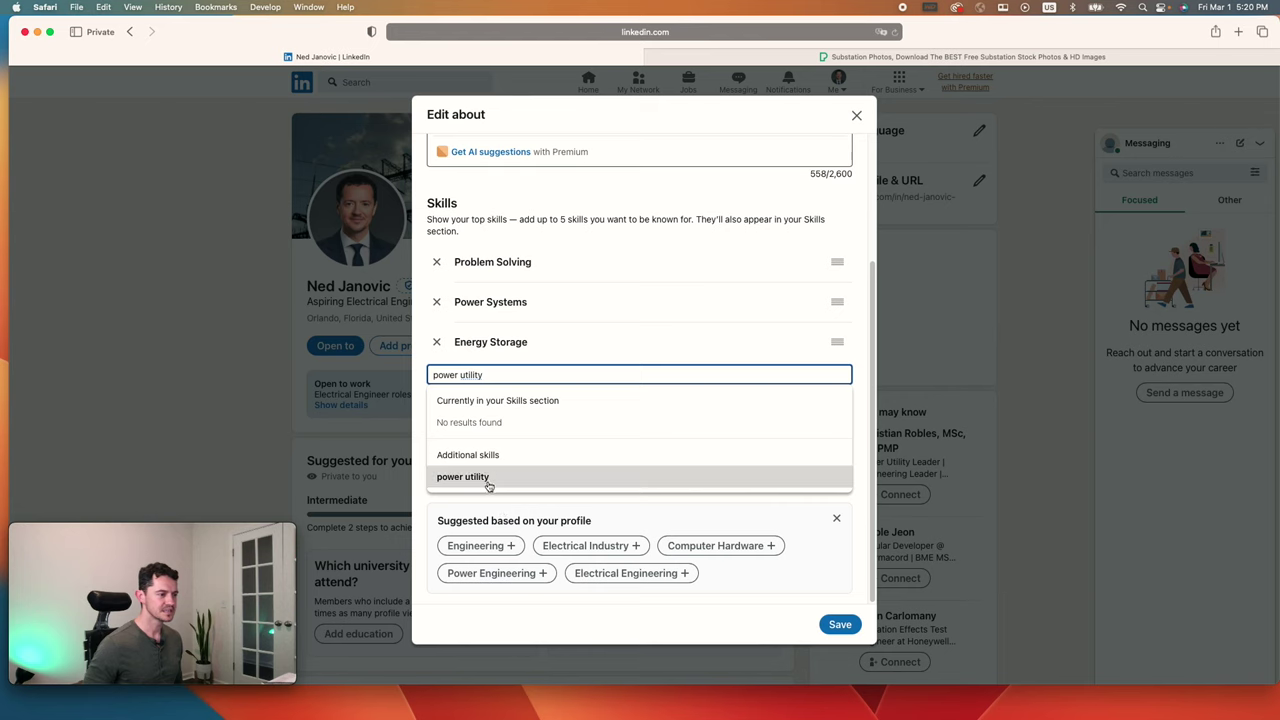
left_click(491, 480)
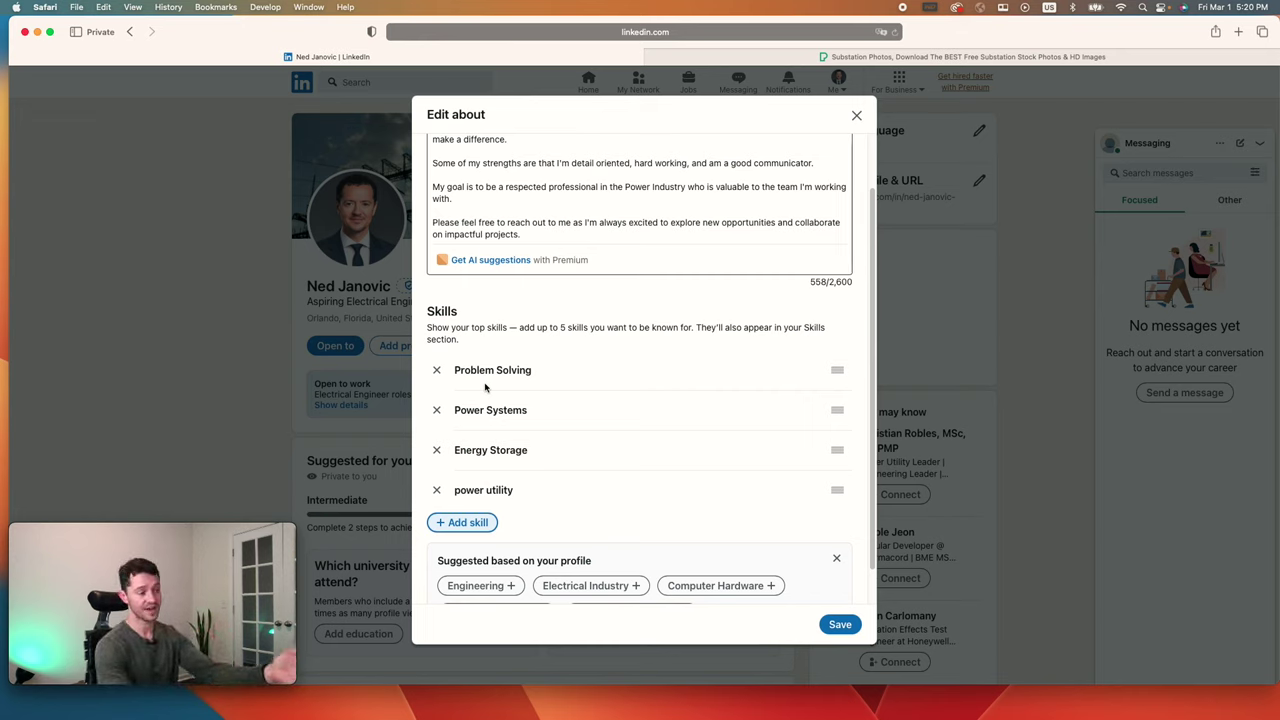
left_click(840, 624)
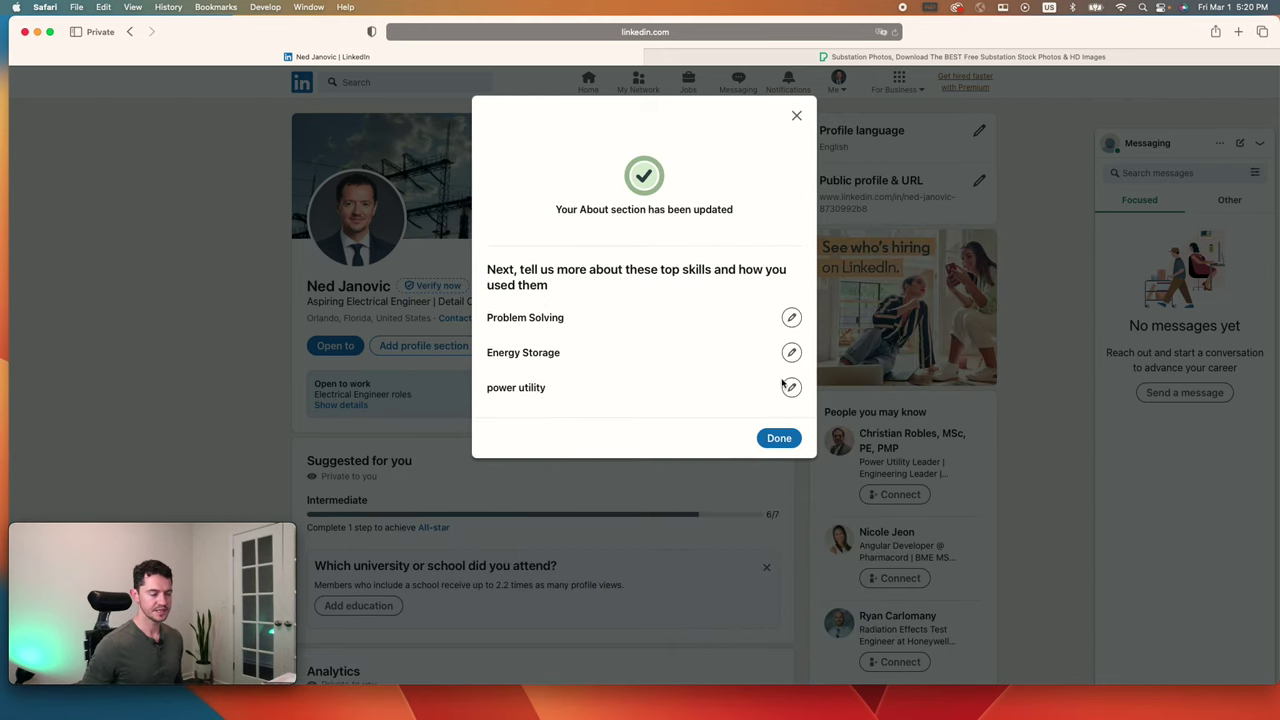
Step: Dismiss the update confirmation and expand the Core sections under Add profile section
left_click(773, 437)
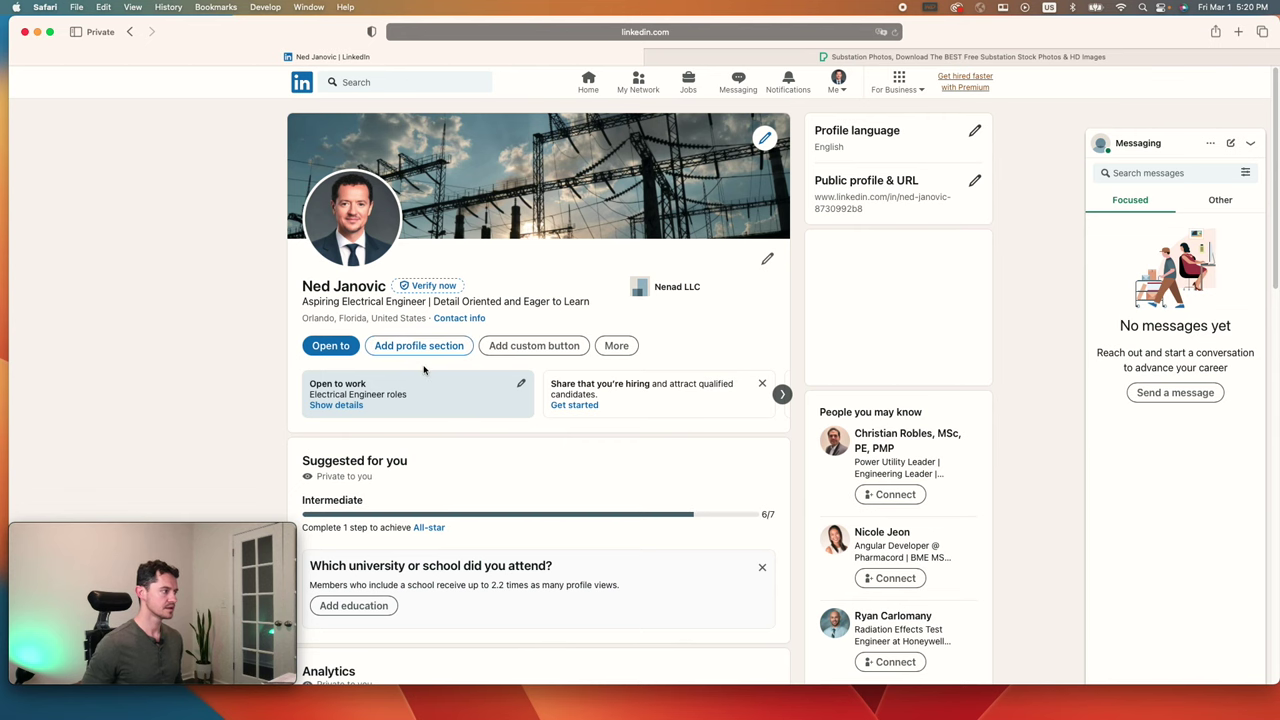
left_click(419, 346)
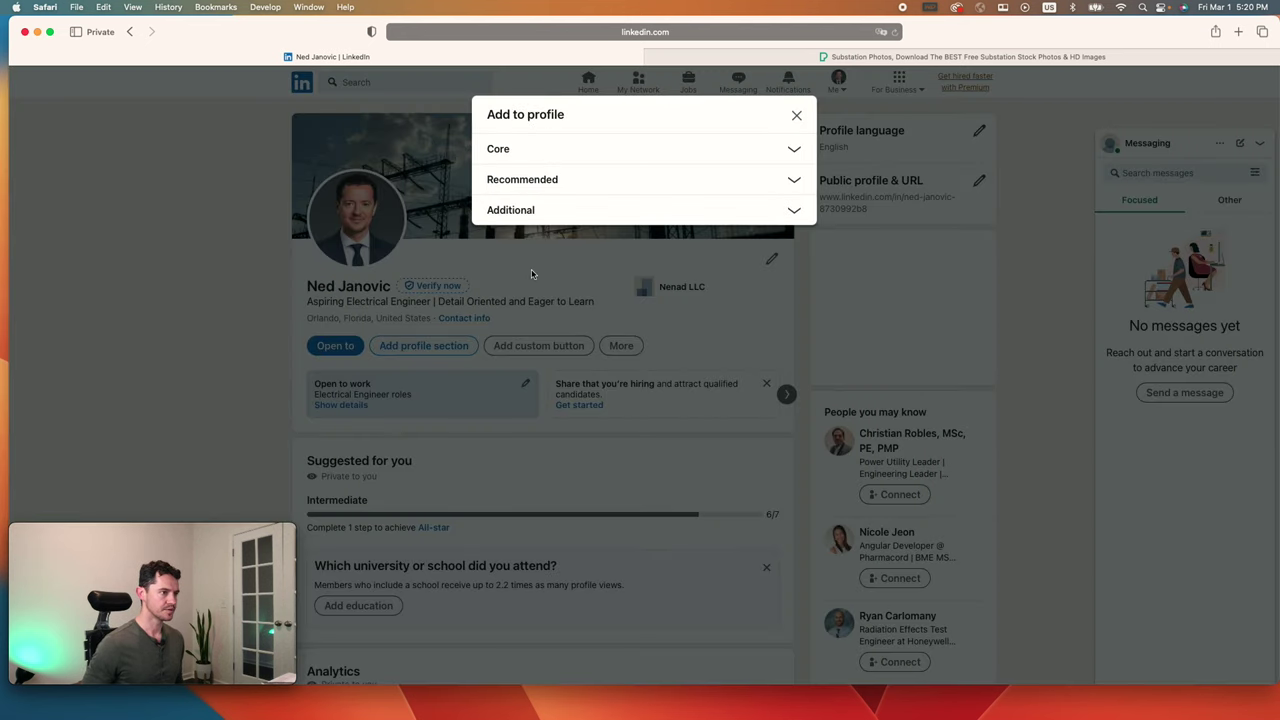
left_click(766, 150)
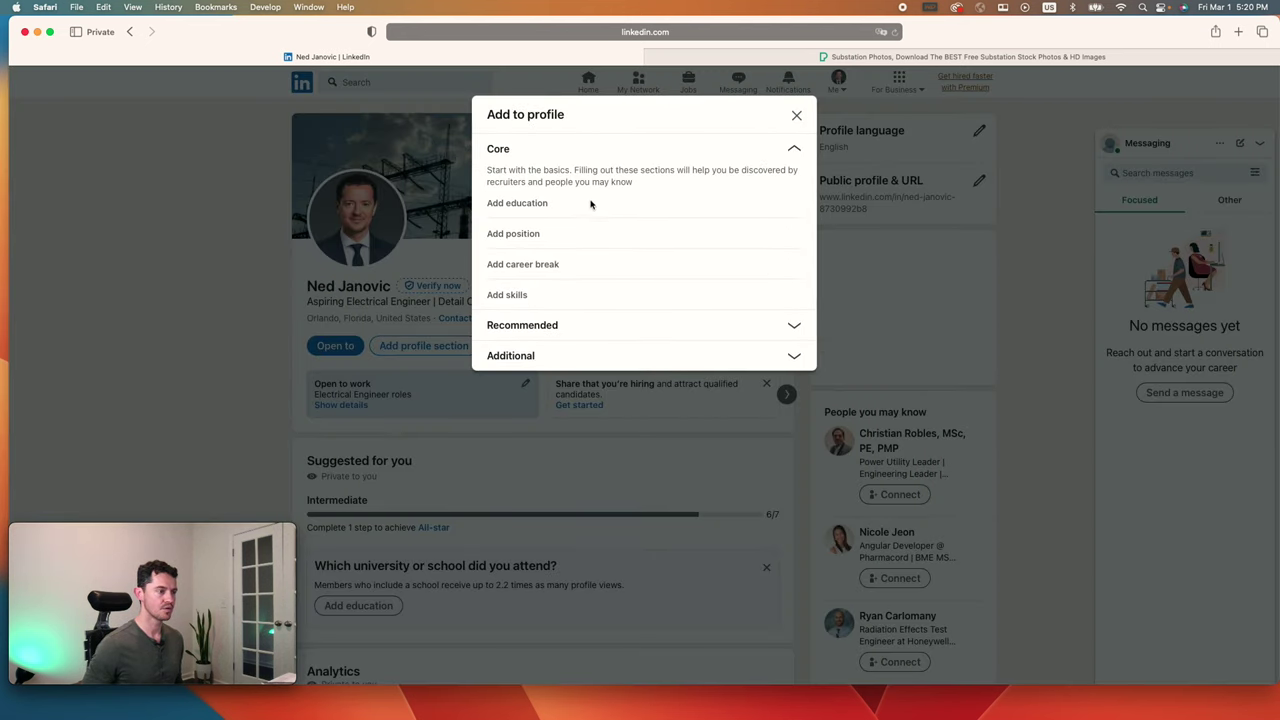
Step: Start an education entry with School set to Electrical Engineering High School 'Nikola Tesla'
left_click(525, 205)
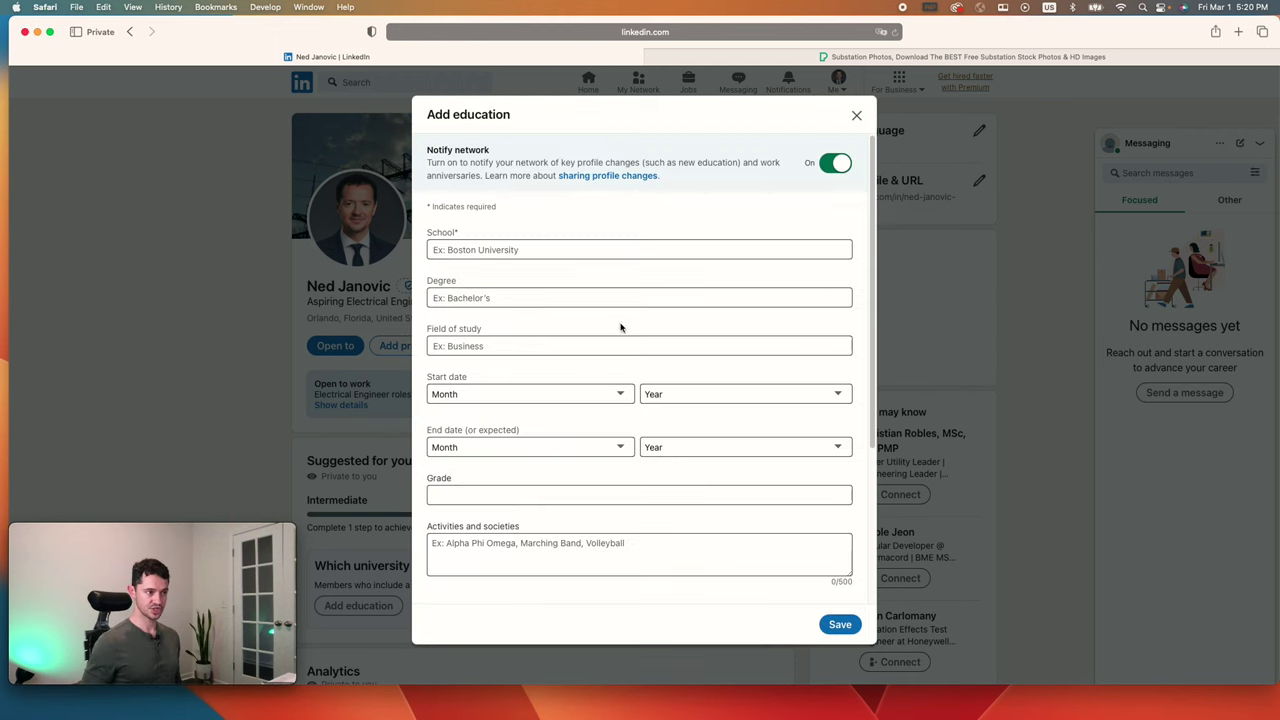
left_click(534, 244)
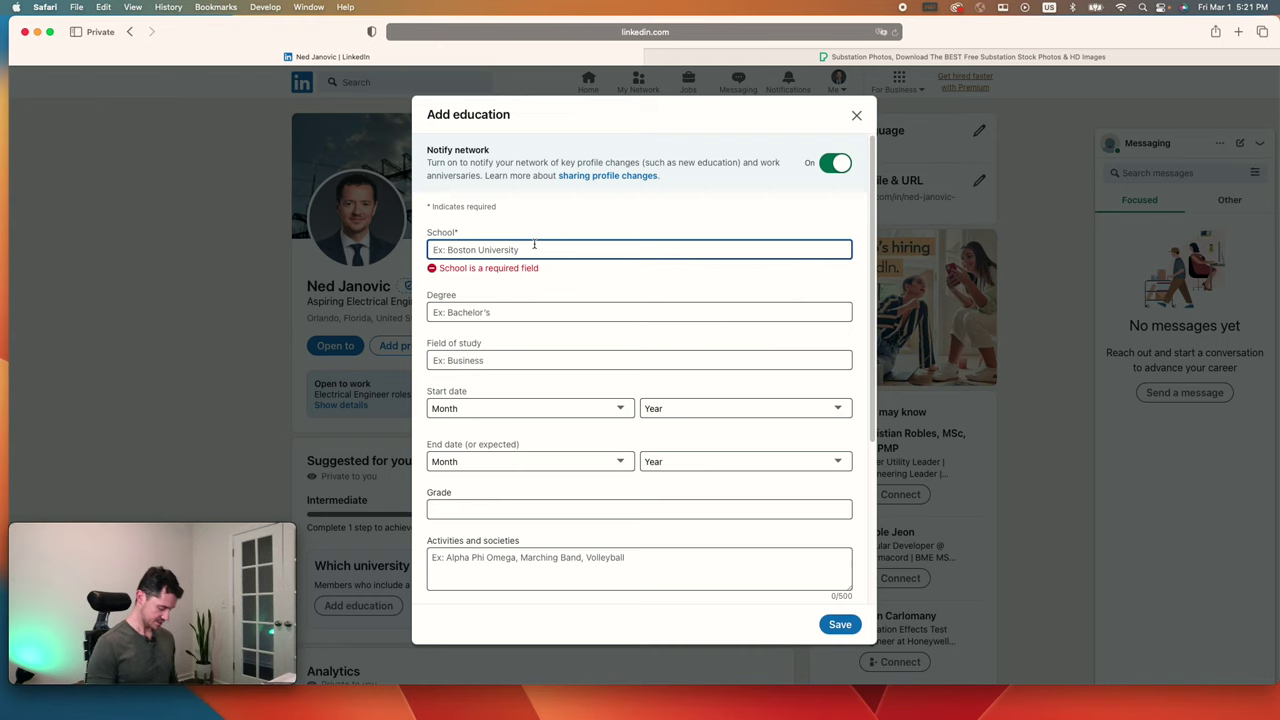
type("nikola tesl")
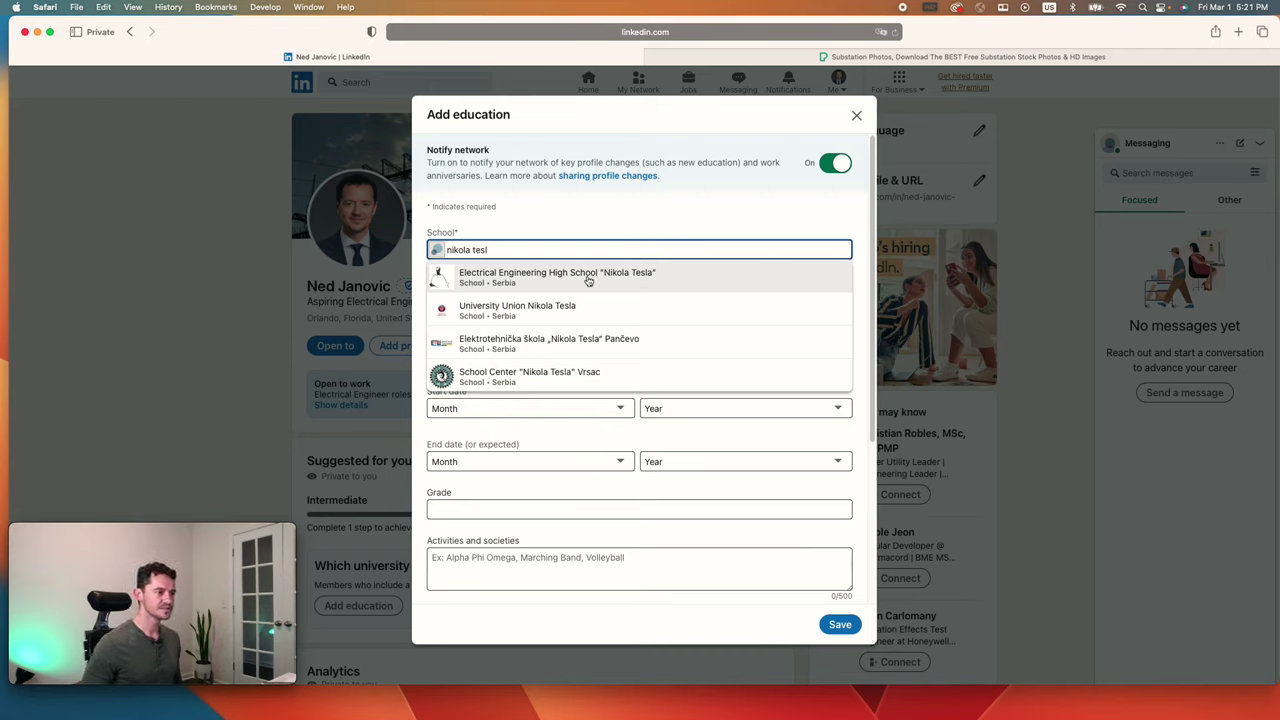
left_click(593, 280)
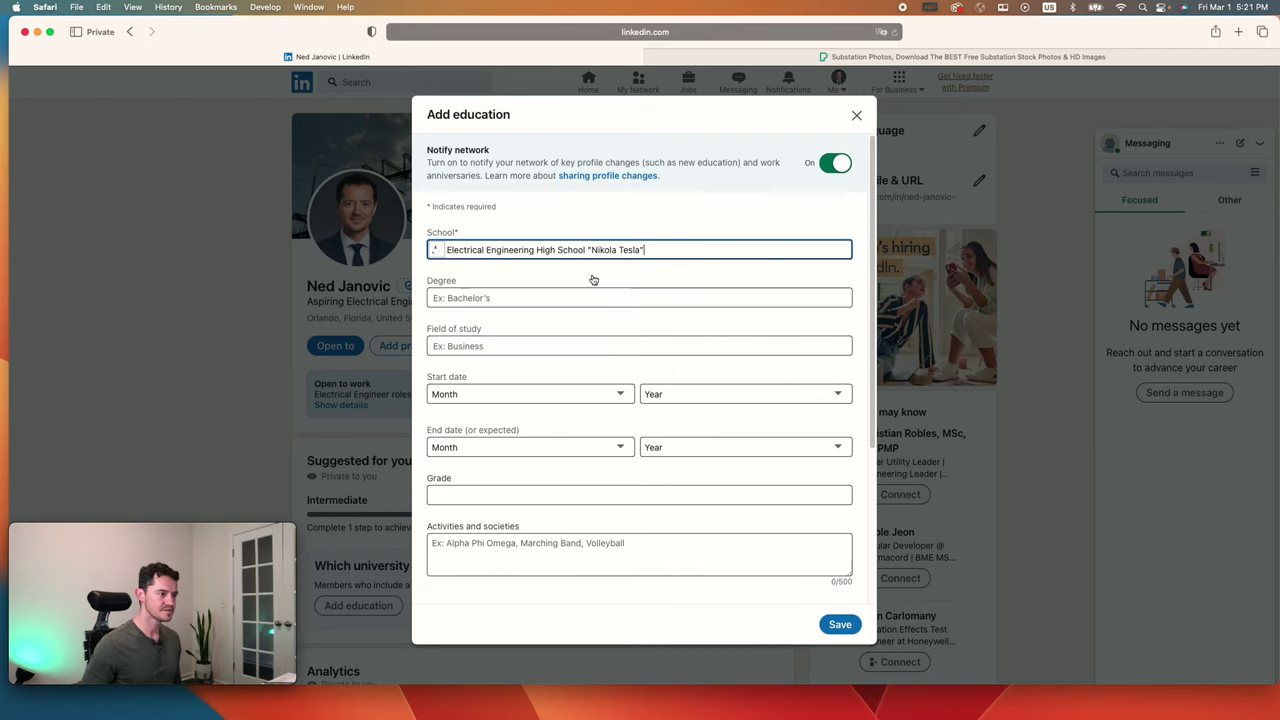
Step: Set Degree to Bachelor's degree and Field of study to Electrical and Electronics Engineering
left_click(536, 298)
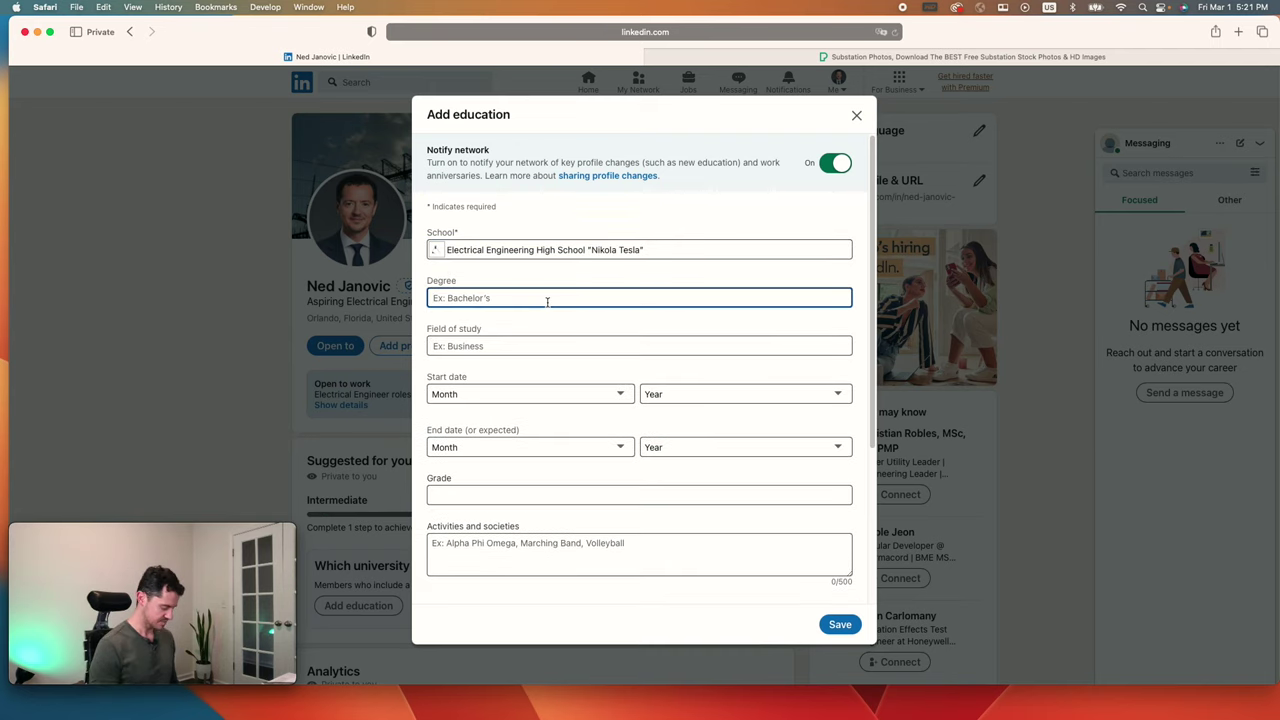
type("Bacehelor")
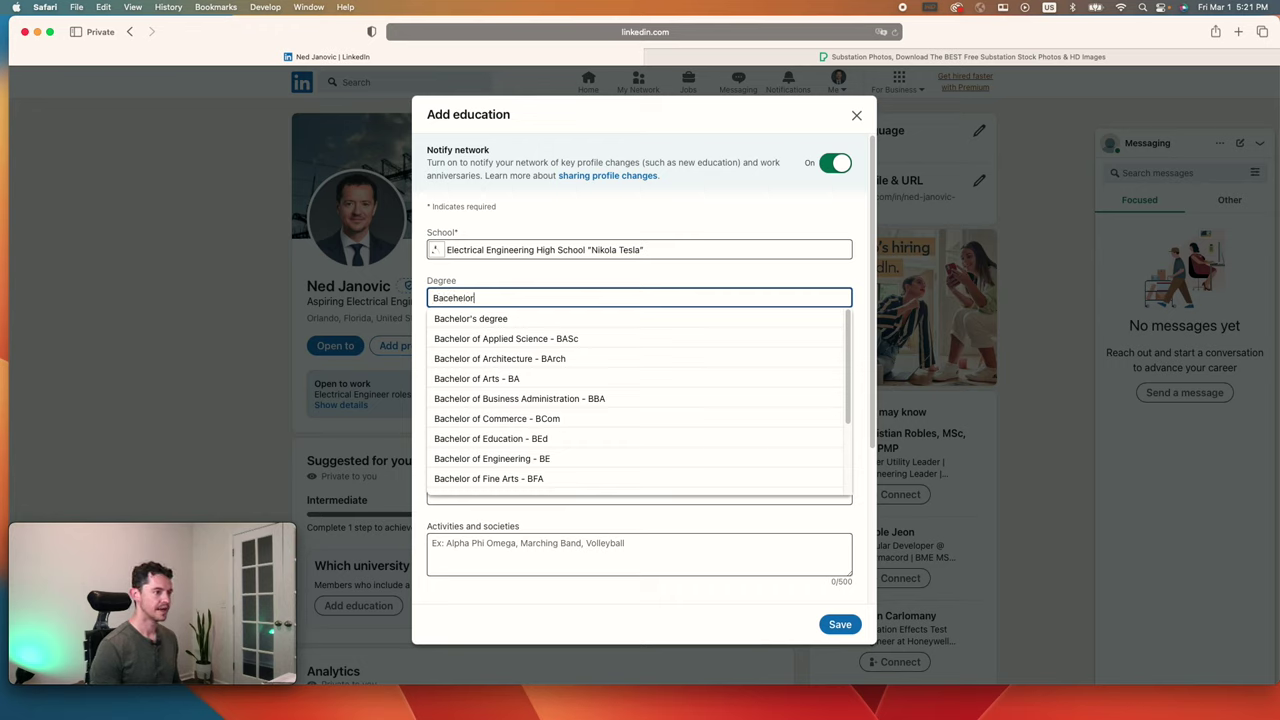
type("s electrical")
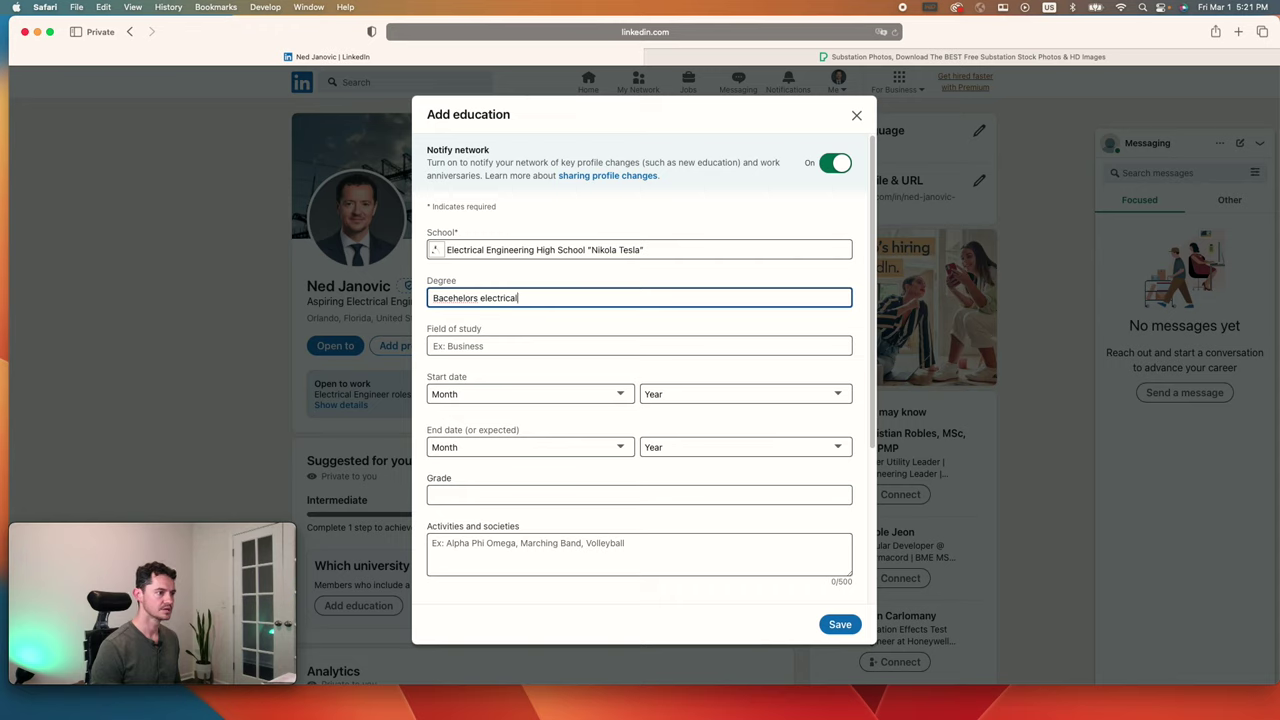
key("BackSpace")
key("BackSpace")
key("BackSpace")
key("BackSpace")
key("BackSpace")
key("BackSpace")
key("BackSpace")
key("BackSpace")
key("BackSpace")
key("BackSpace")
key("BackSpace")
key("BackSpace")
key("BackSpace")
key("BackSpace")
key("BackSpace")
key("BackSpace")
key("BackSpace")
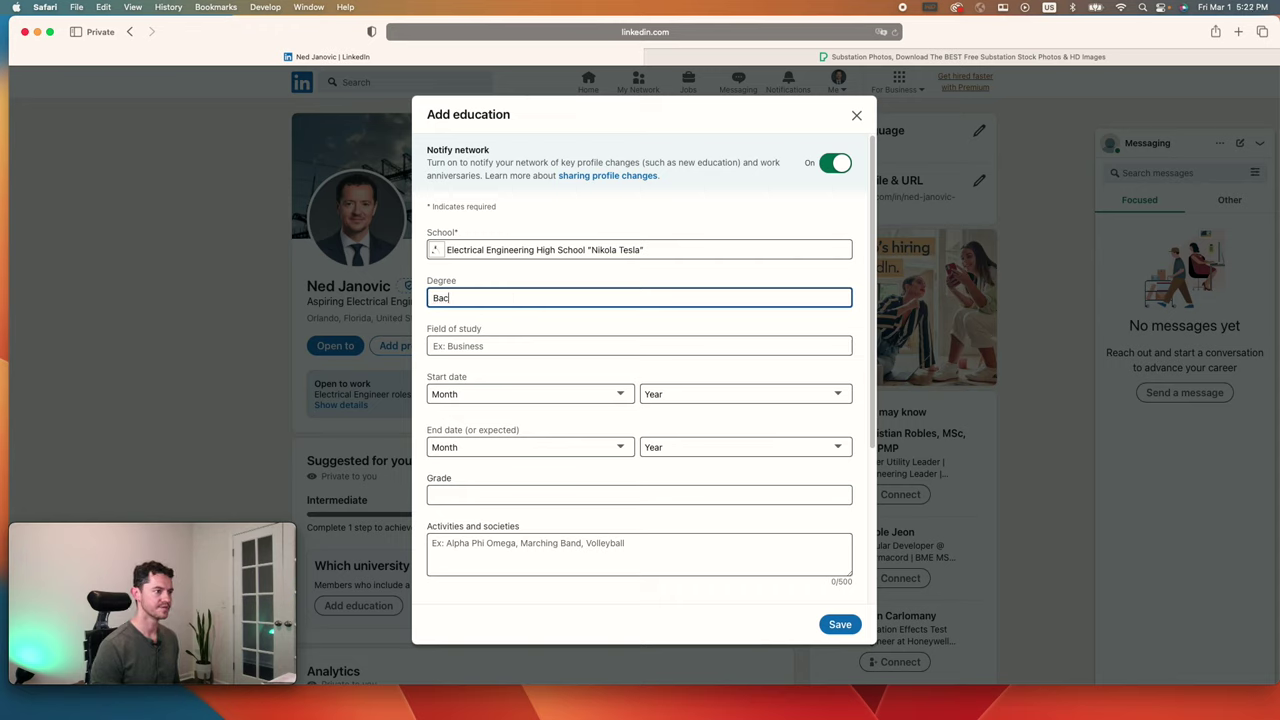
type("he")
key("BackSpace")
key("BackSpace")
key("BackSpace")
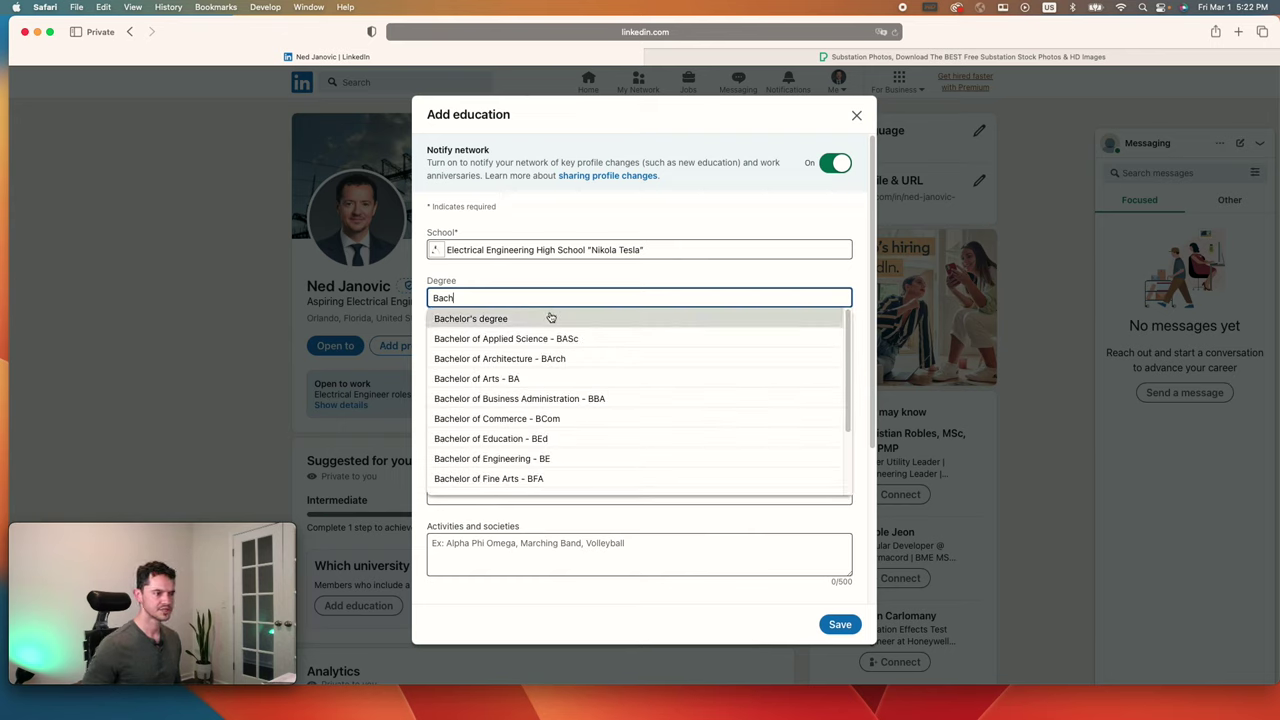
left_click(549, 318)
left_click(537, 344)
type("Electrical a")
left_click(539, 368)
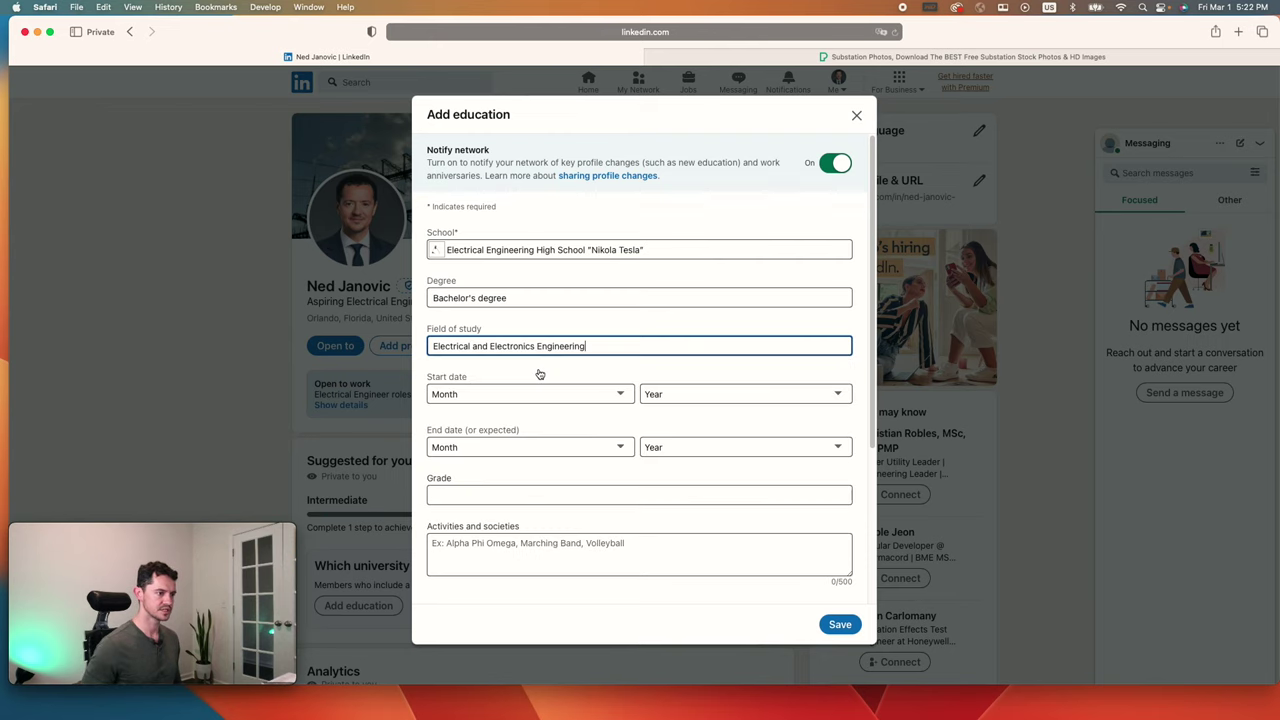
Step: Set the education dates from January 2020 to January 2024
left_click(616, 397)
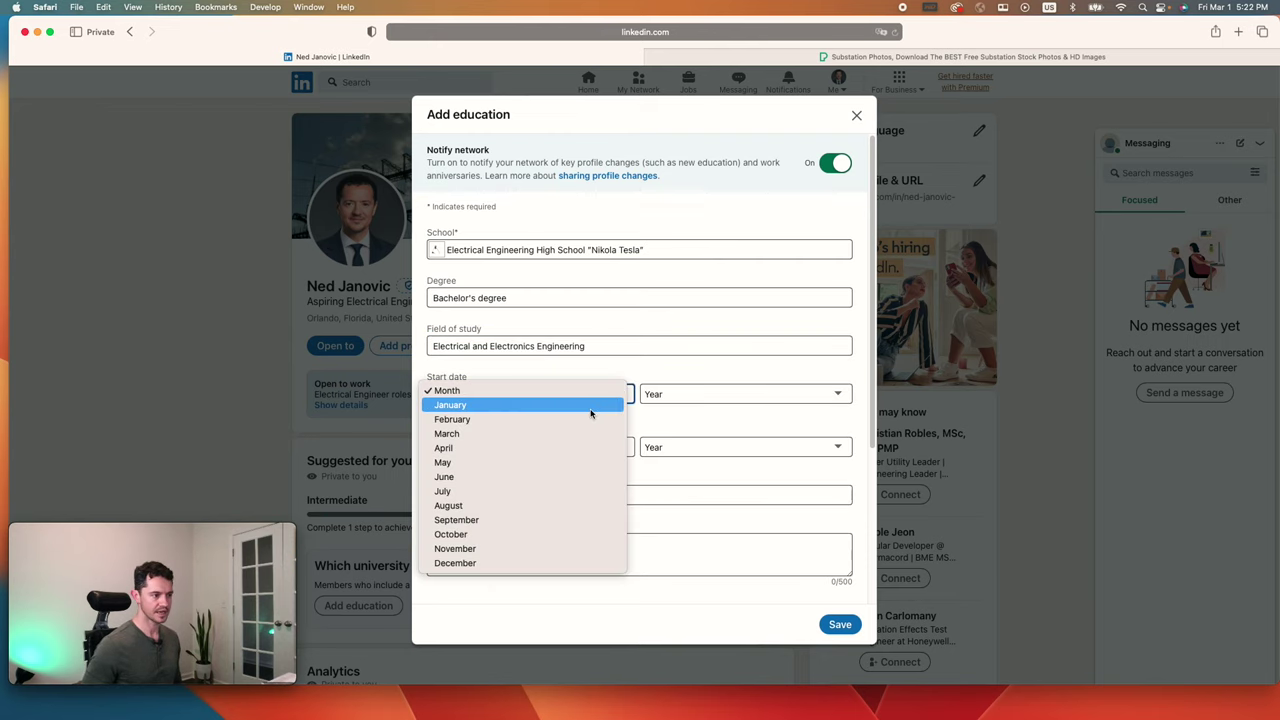
left_click(591, 413)
left_click(730, 393)
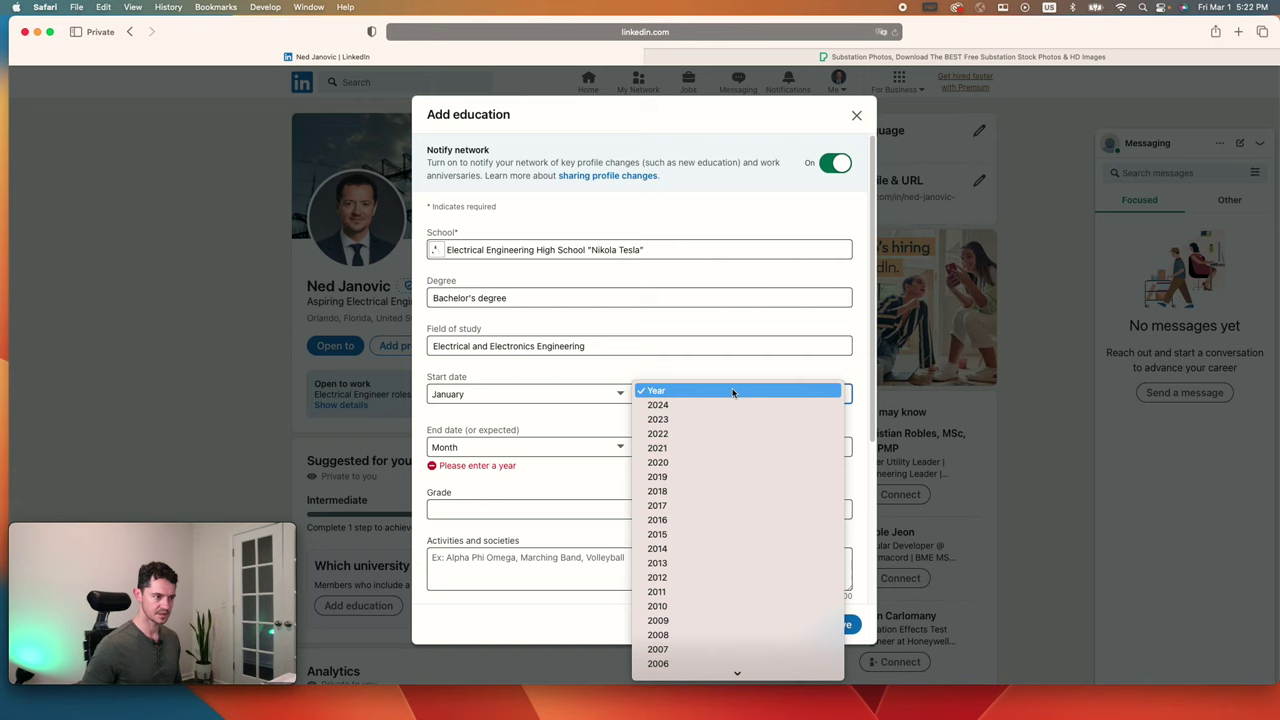
left_click(698, 461)
left_click(617, 446)
left_click(612, 459)
left_click(729, 446)
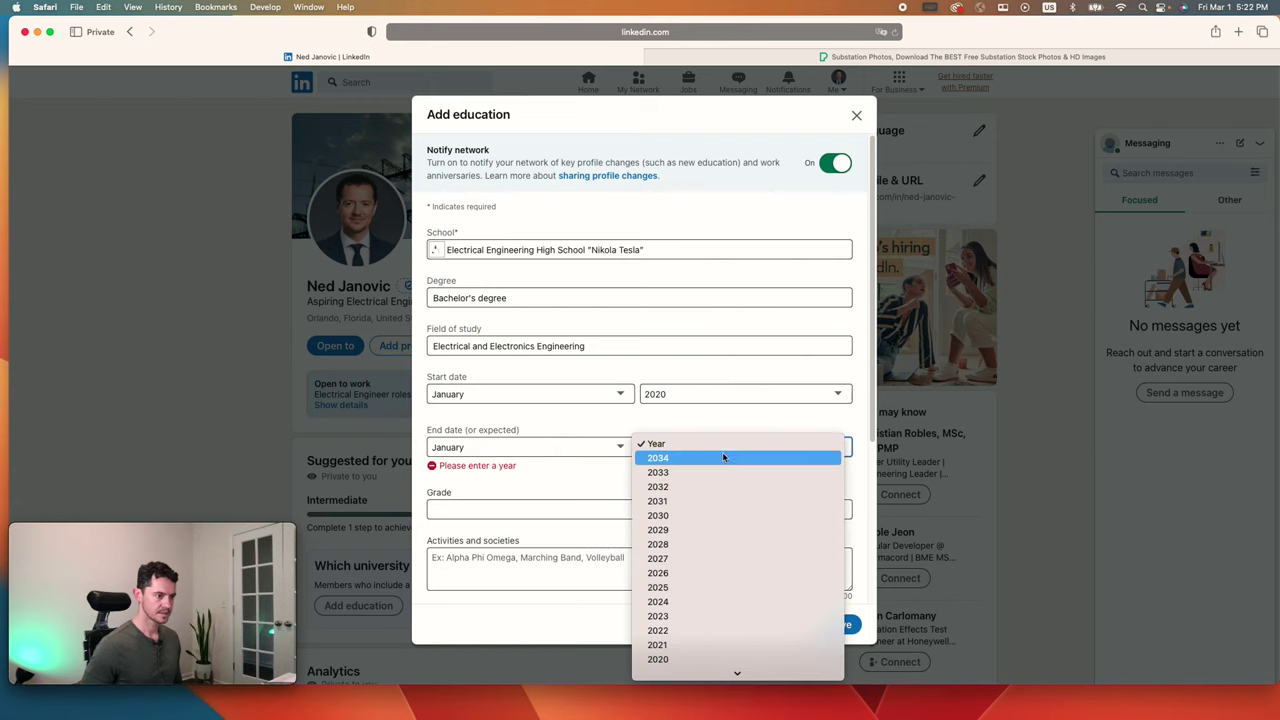
scroll(720, 500, "down", 5)
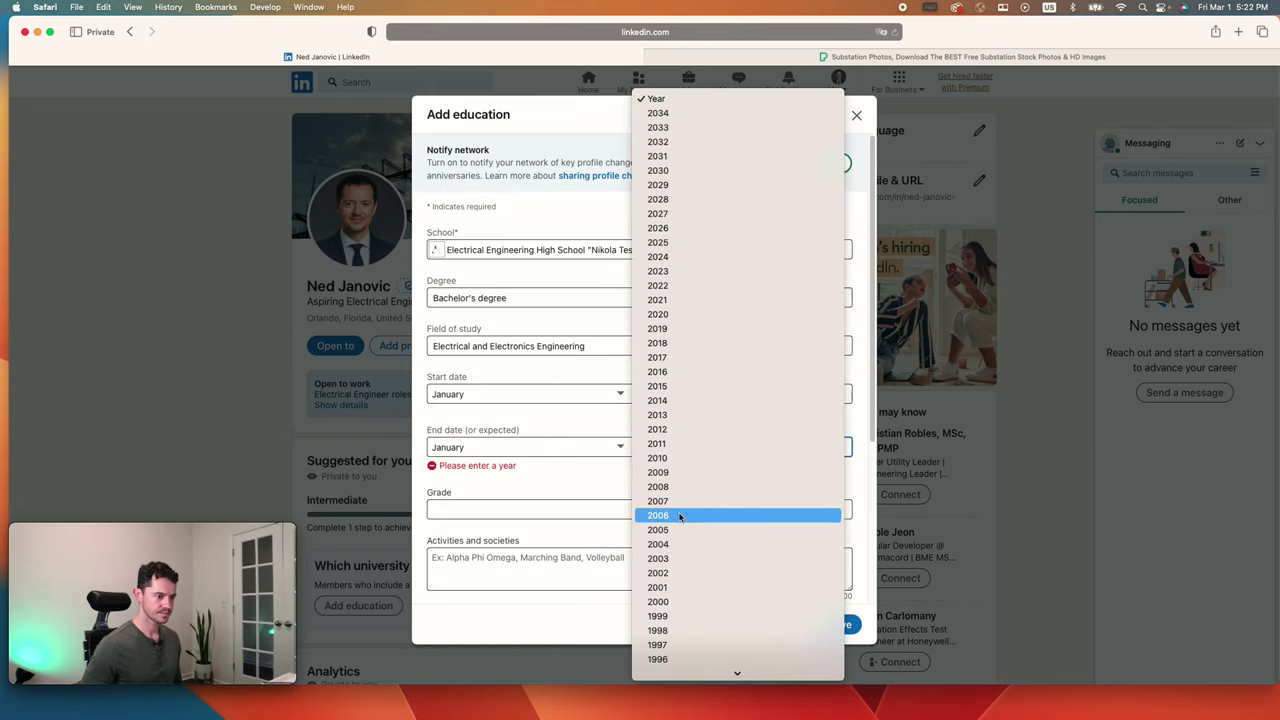
left_click(691, 262)
Step: Type '3.' as the grade, then clear it so Grade stays blank
left_click(551, 490)
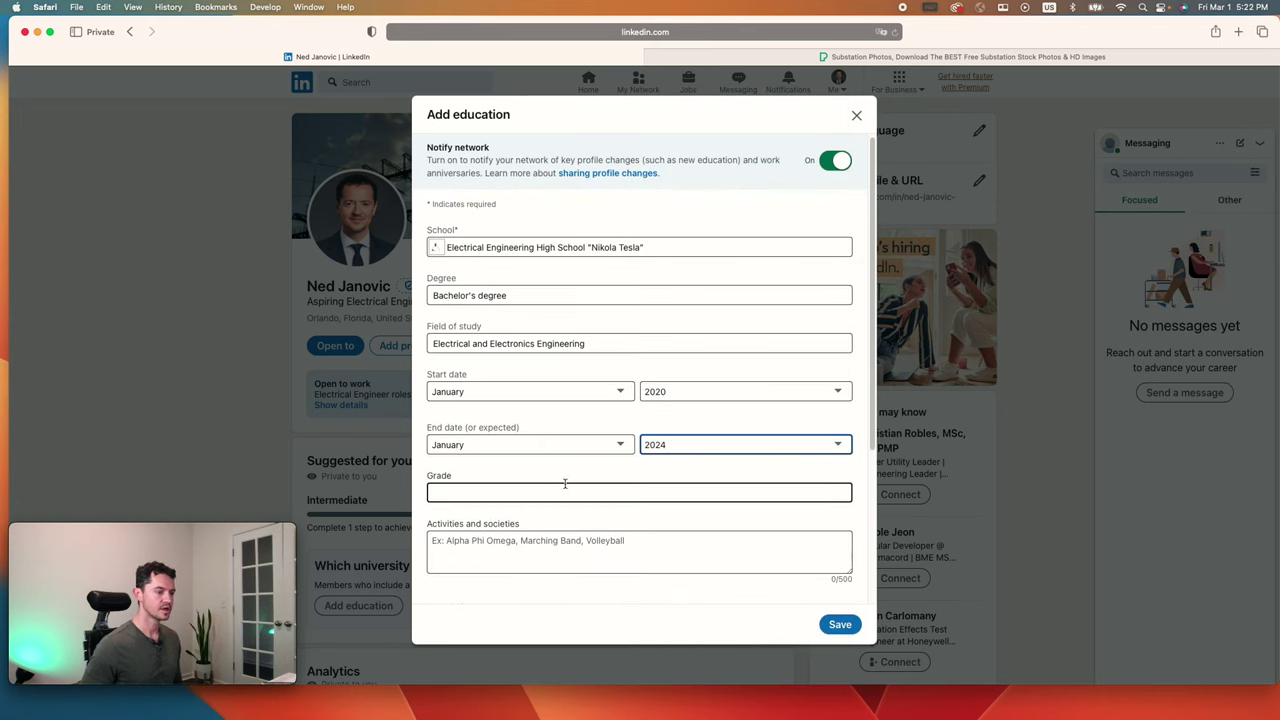
left_click(565, 484)
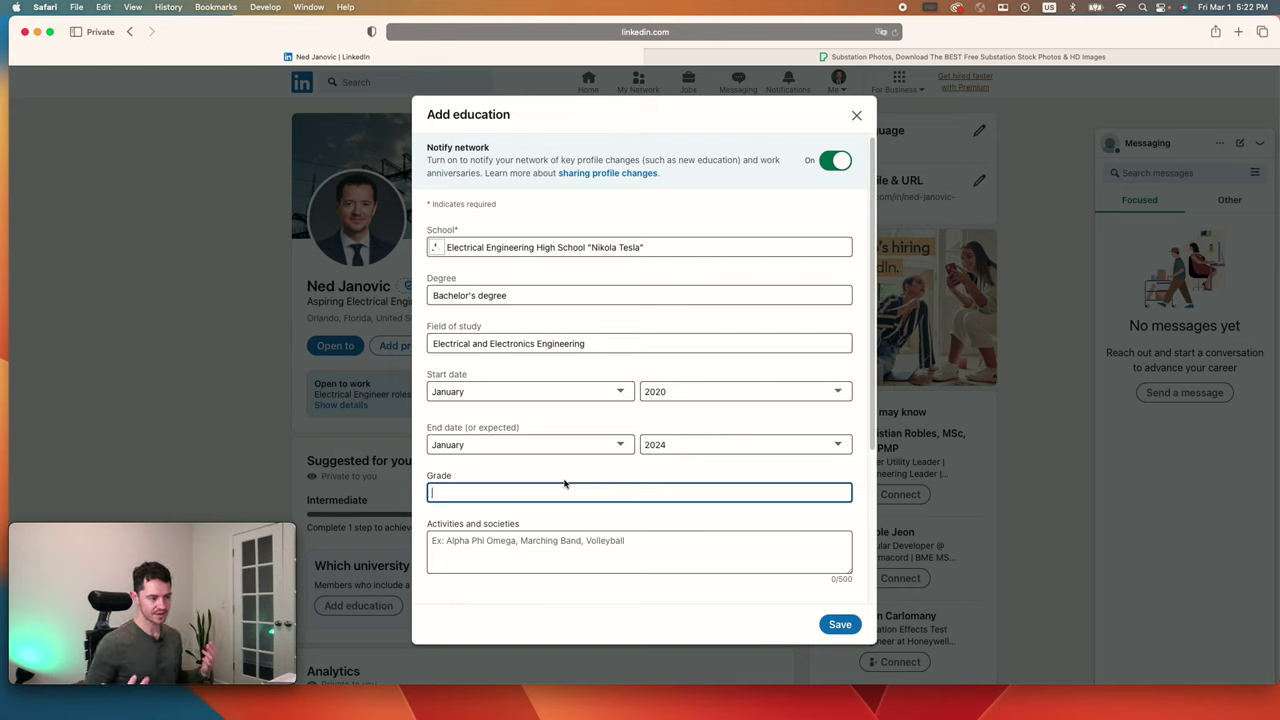
type("3.4")
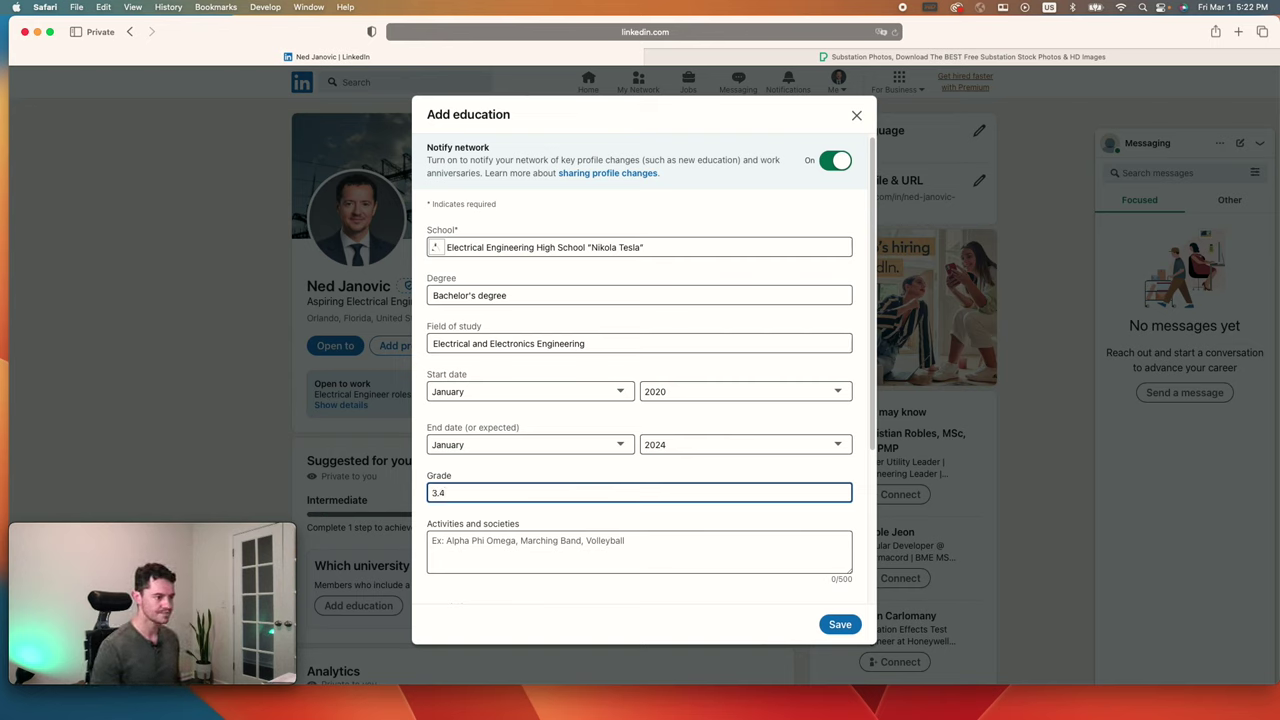
key("BackSpace")
key("BackSpace")
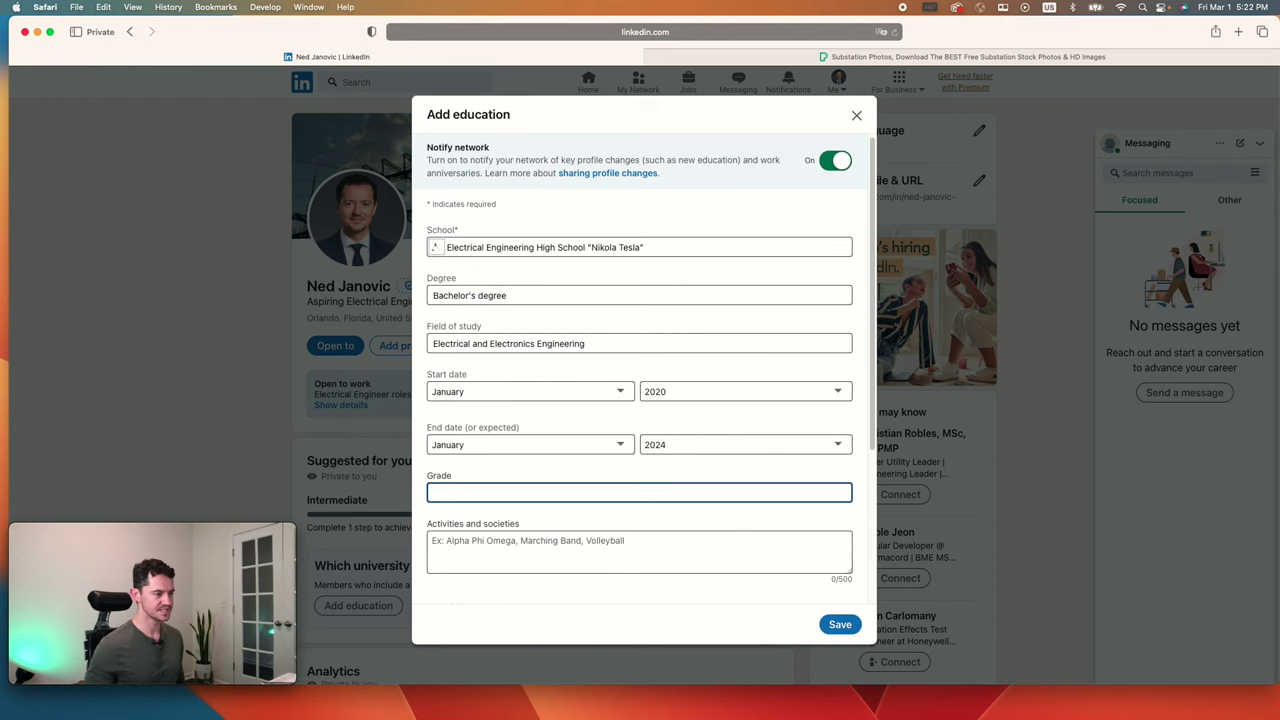
Step: Enter 'IEEE, Basketball' in Activities and societies, dropping an unfinished third activity
scroll(597, 509, "down", 5)
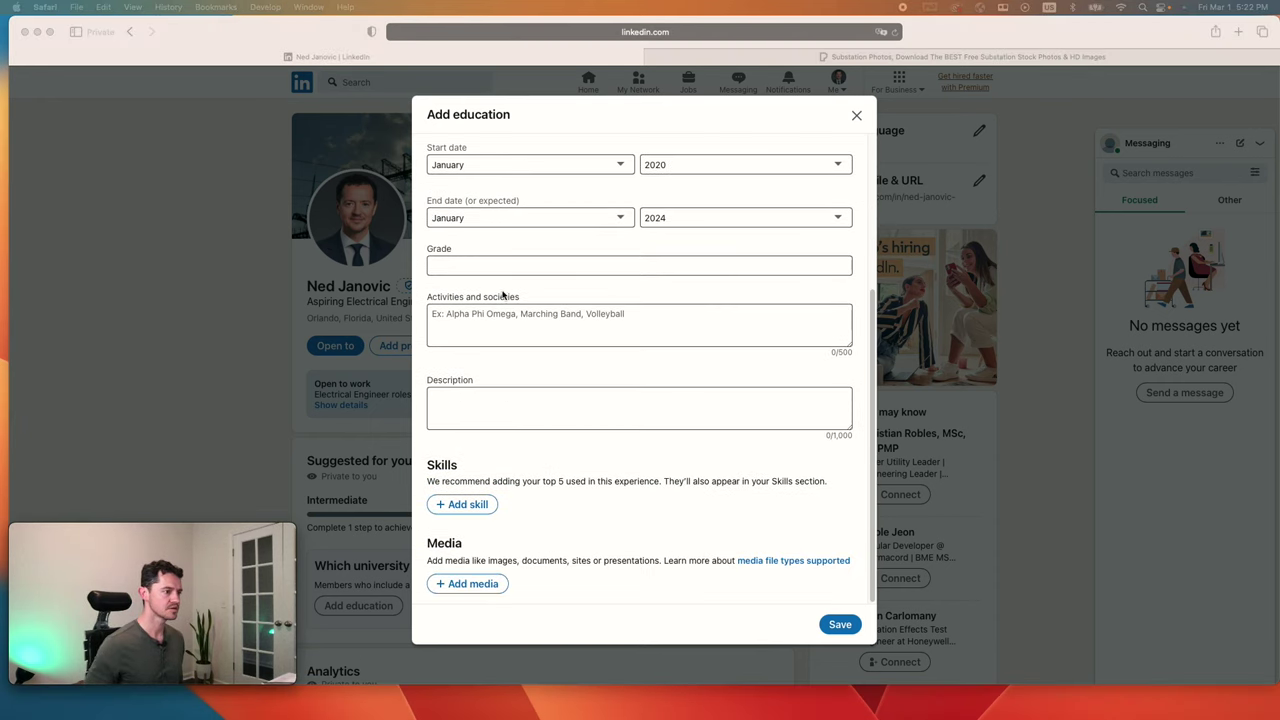
left_click(520, 318)
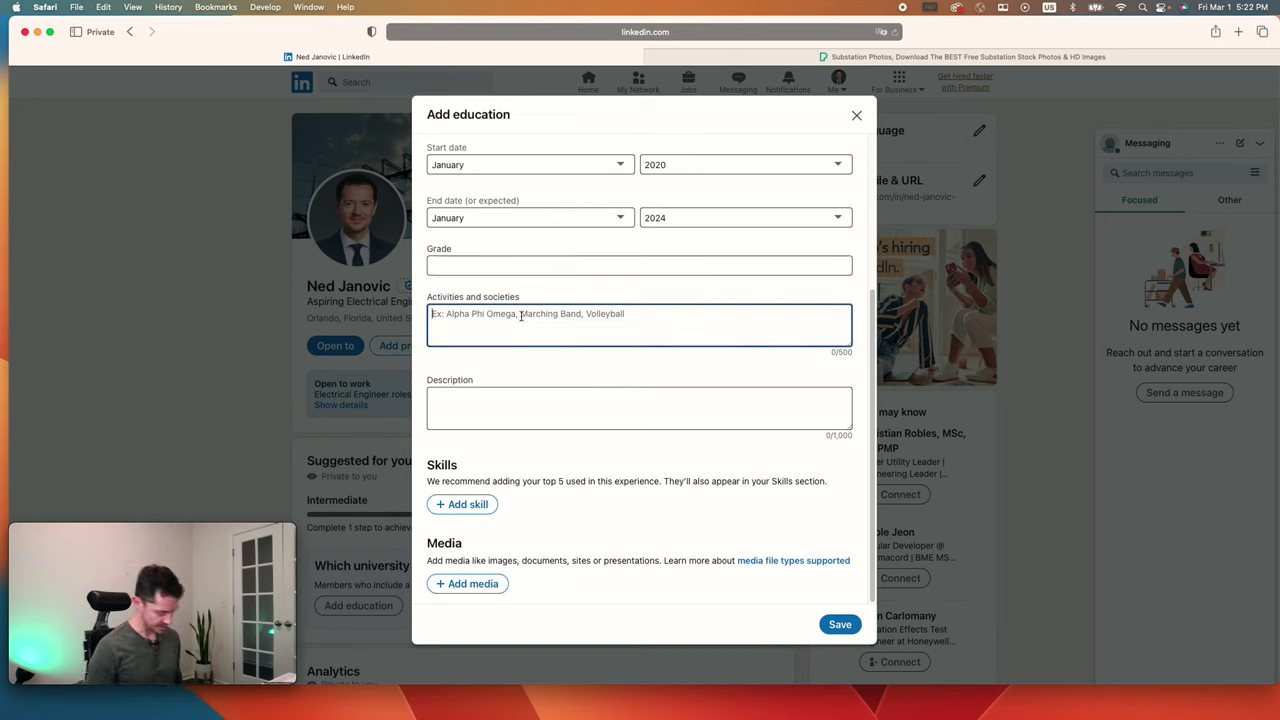
type("IEEE")
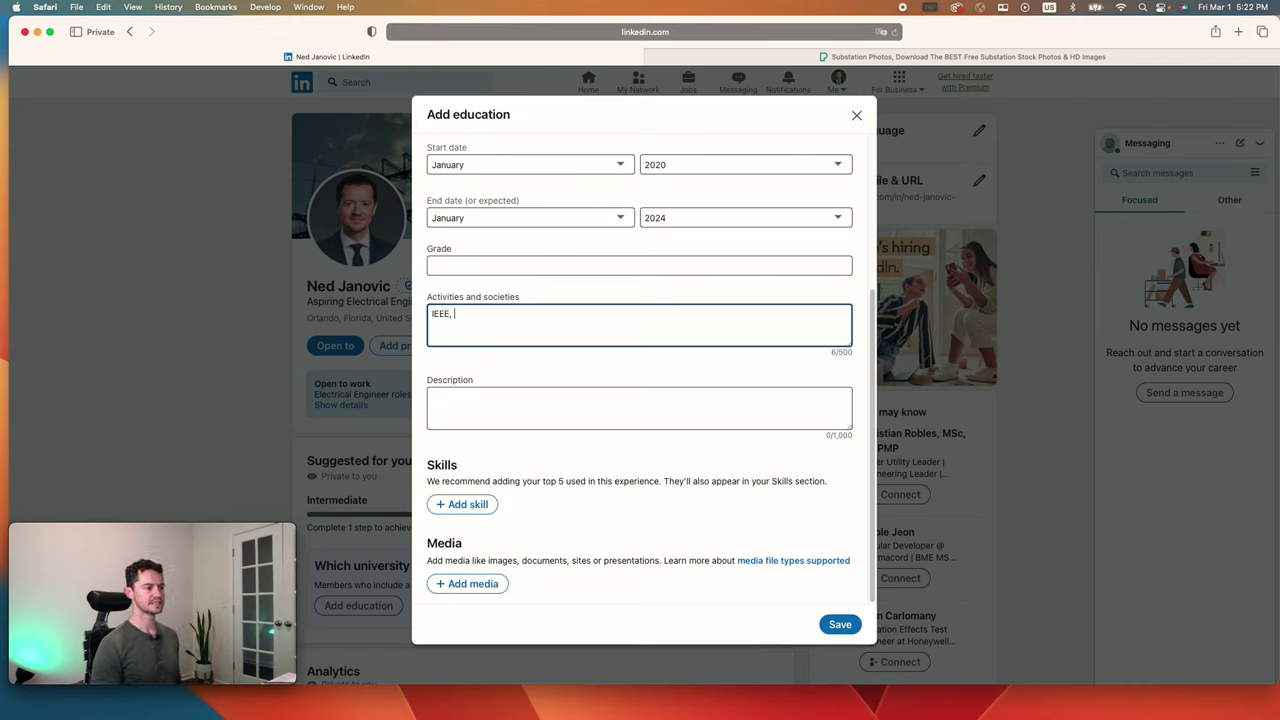
type(", Basketball, Vide")
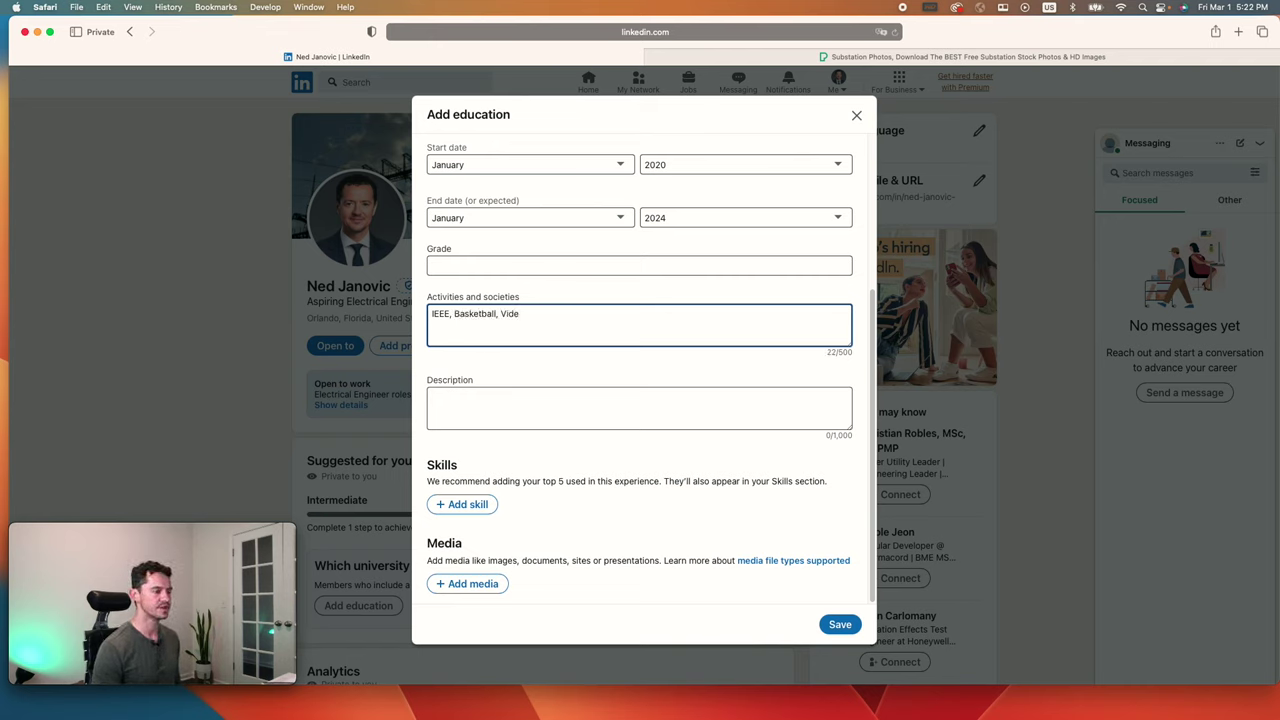
key("BackSpace")
key("BackSpace")
key("BackSpace")
key("BackSpace")
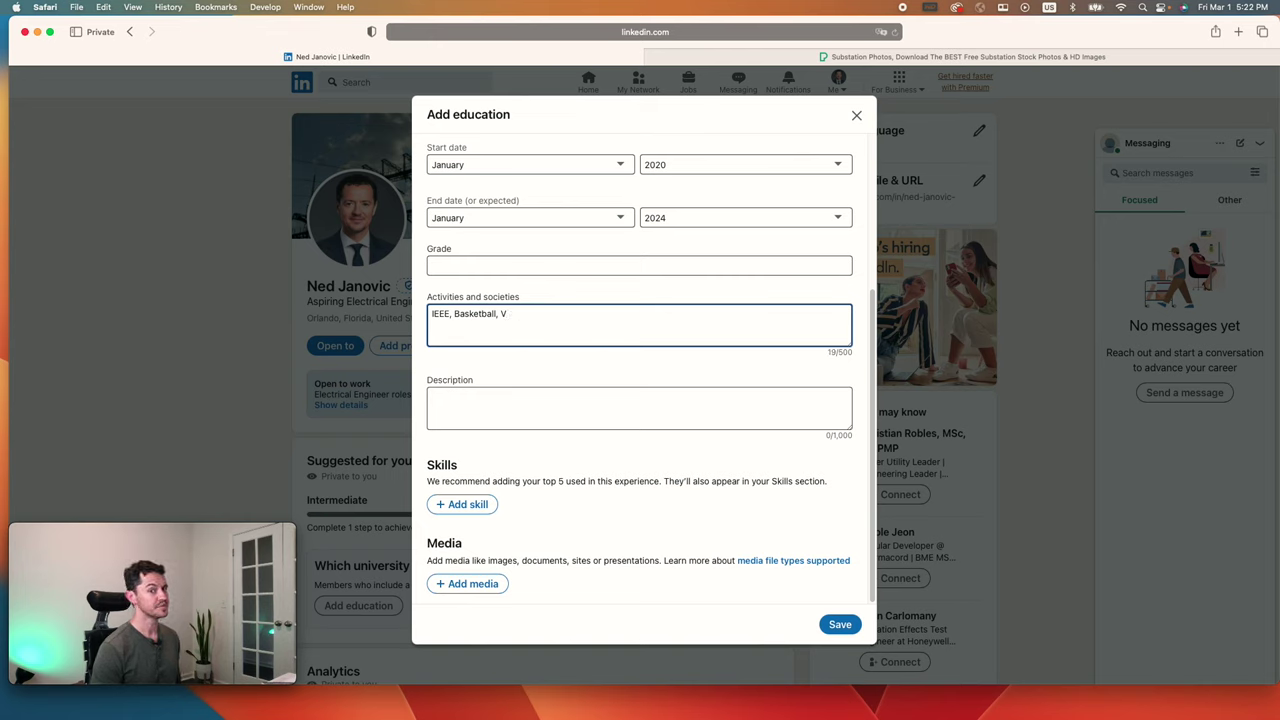
key("BackSpace")
key("BackSpace")
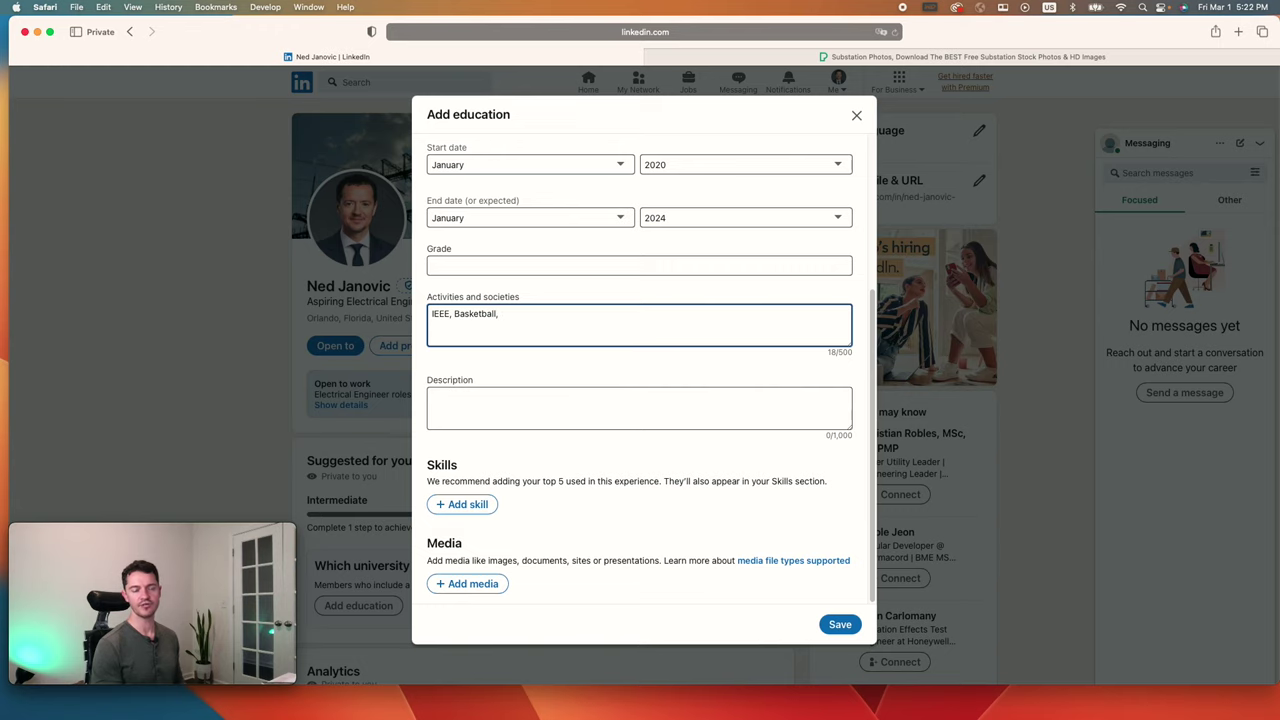
key("BackSpace")
key("BackSpace")
Step: Finish the activity as 'Basketballs', save the high school entry, and skip the connection suggestions
type("s")
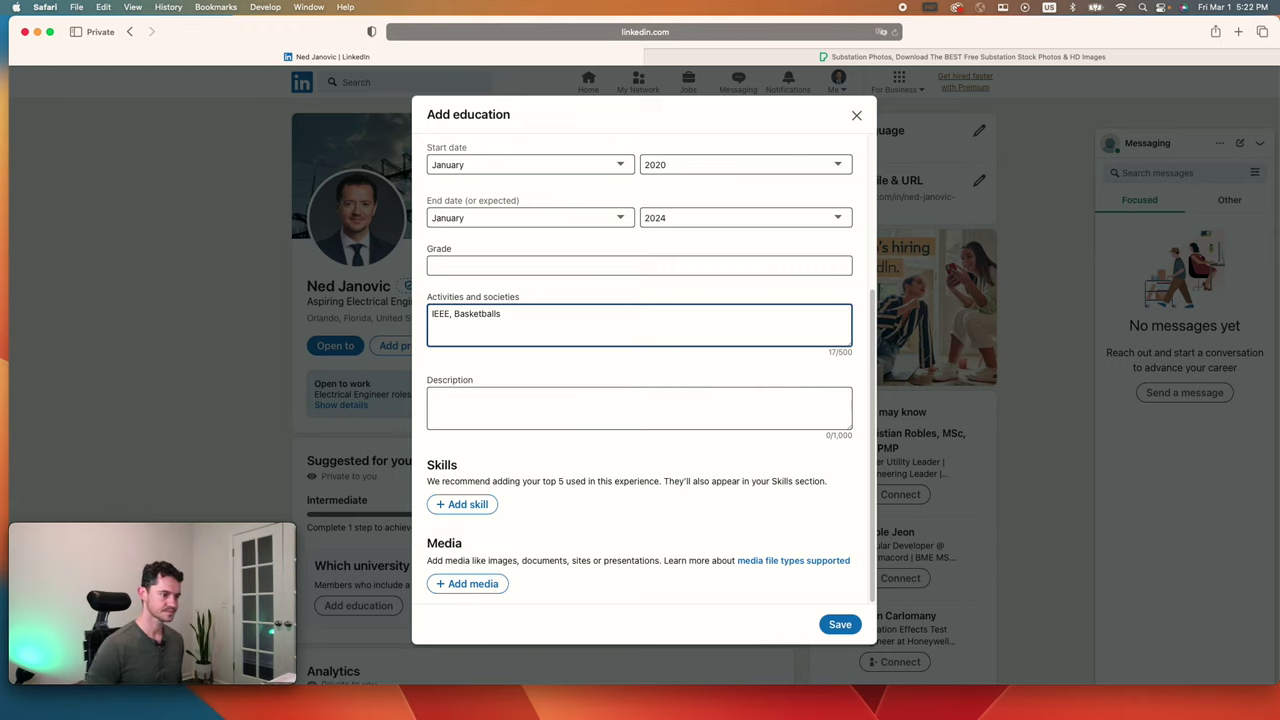
left_click(840, 624)
scroll(737, 354, "down", 2)
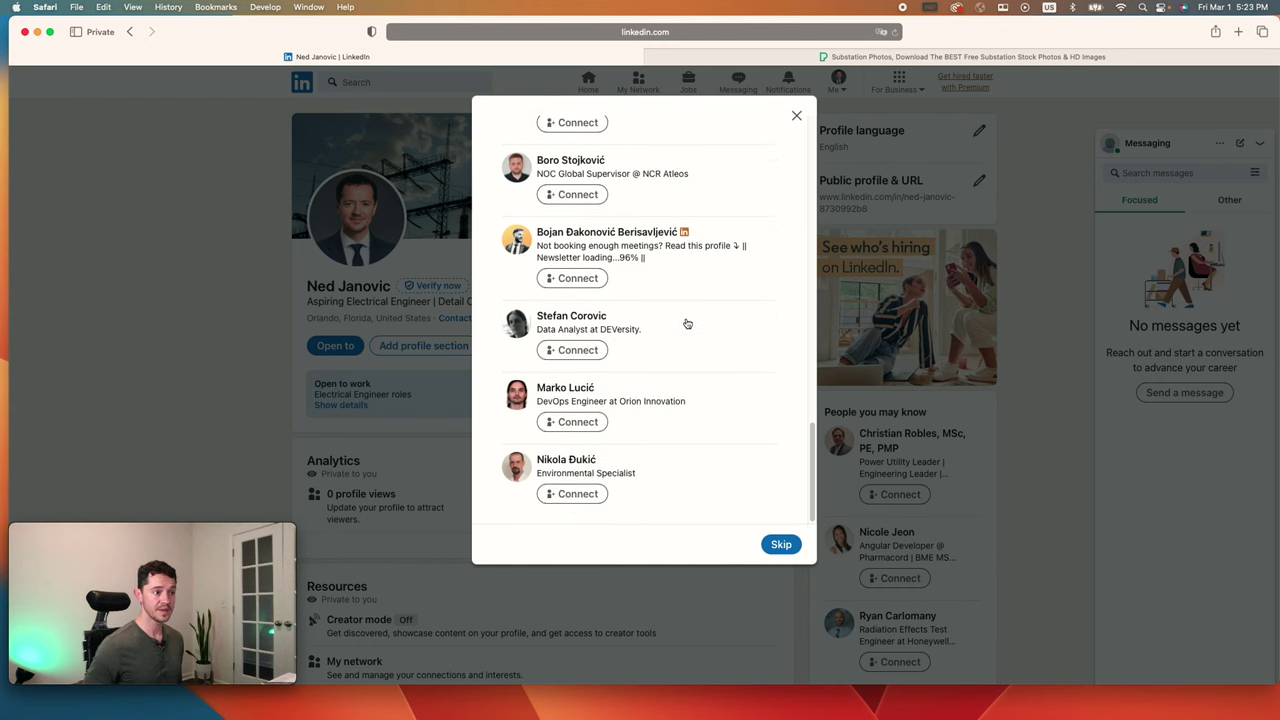
scroll(687, 323, "up", 10)
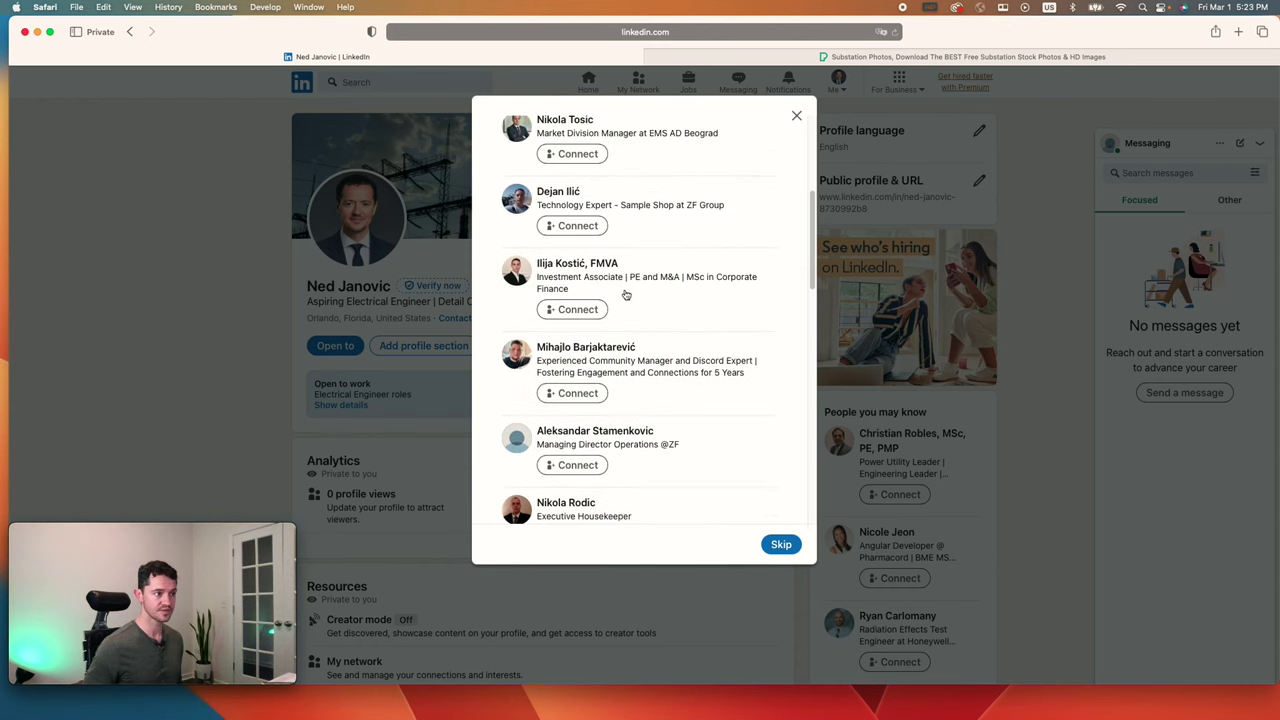
scroll(625, 294, "up", 5)
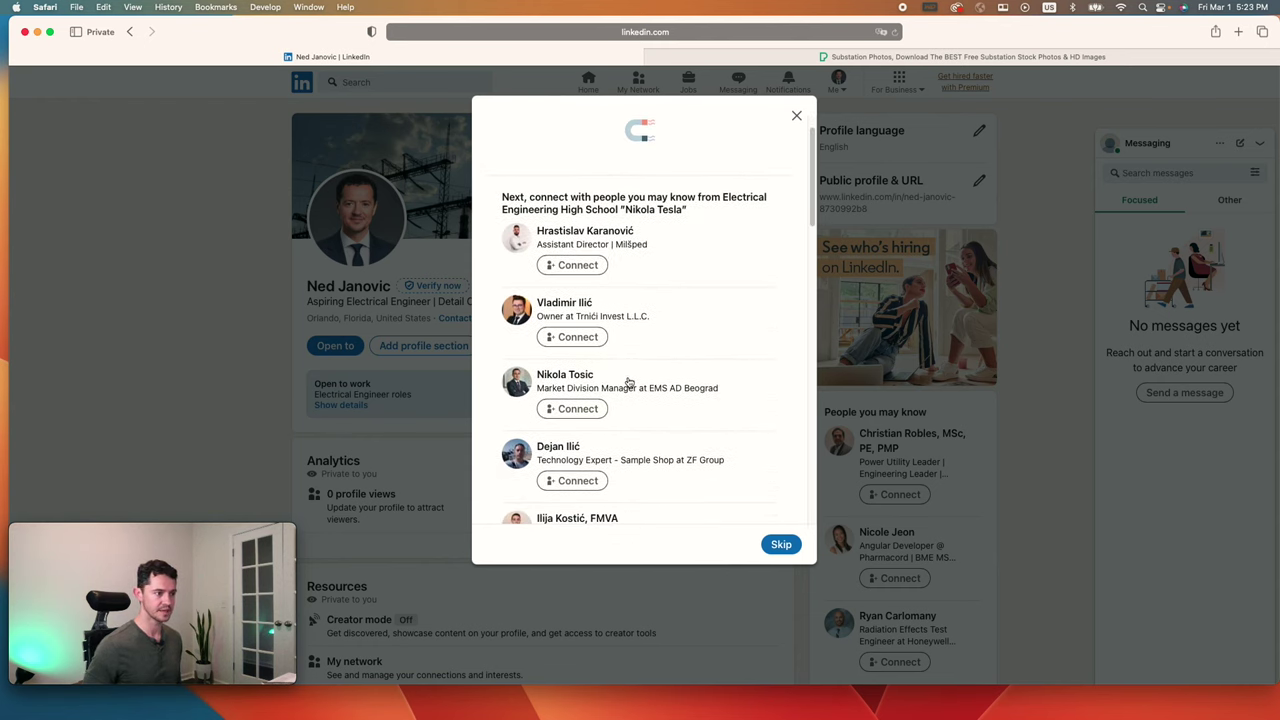
scroll(628, 382, "up", 2)
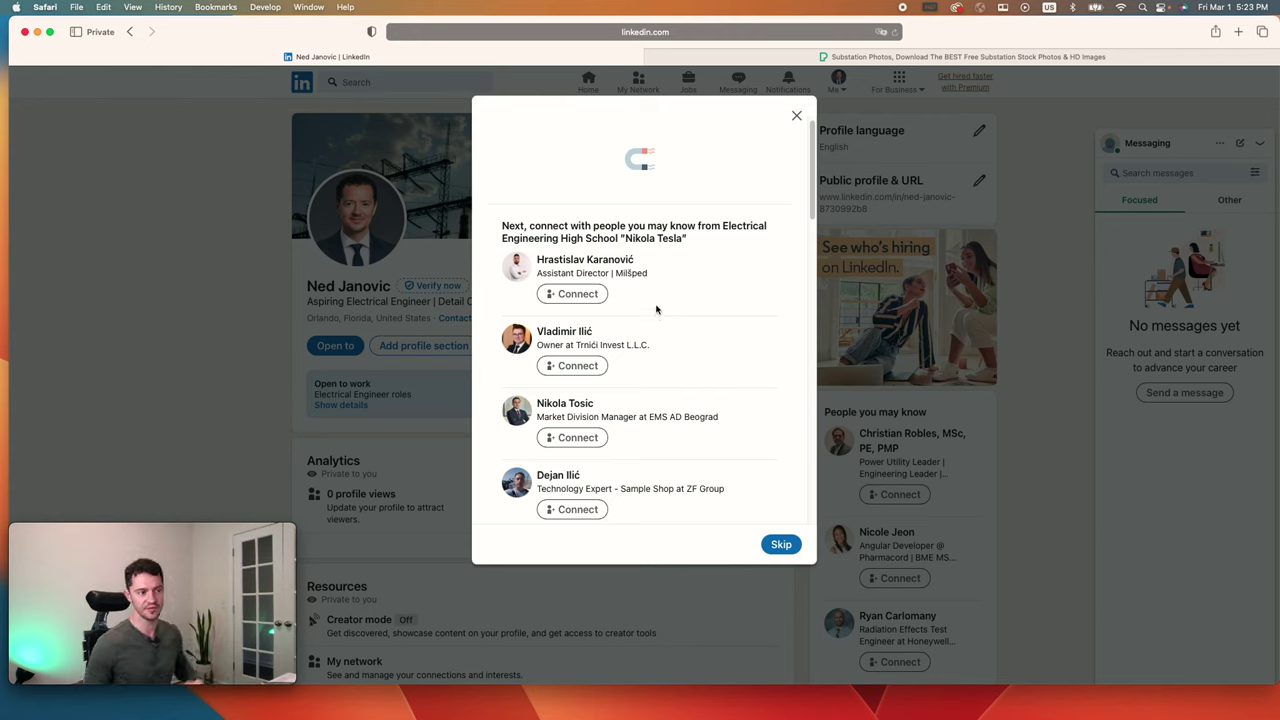
scroll(668, 372, "down", 4)
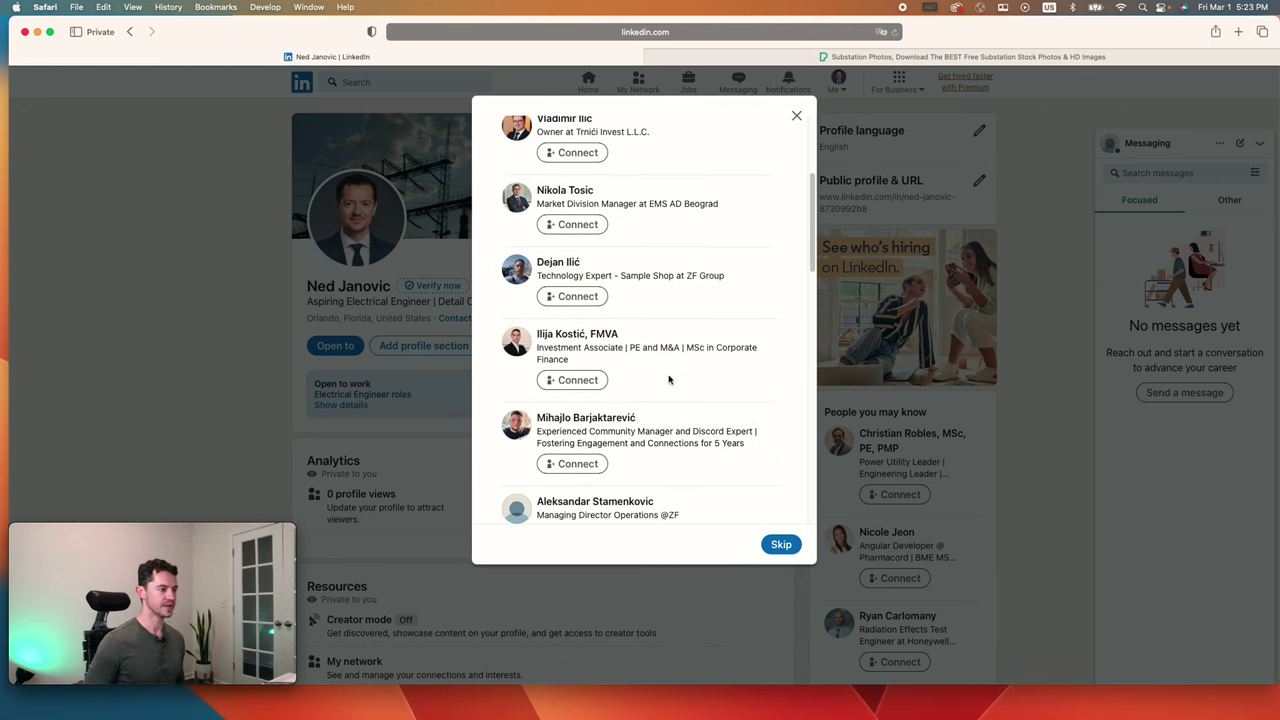
scroll(700, 340, "down", 1)
left_click(780, 544)
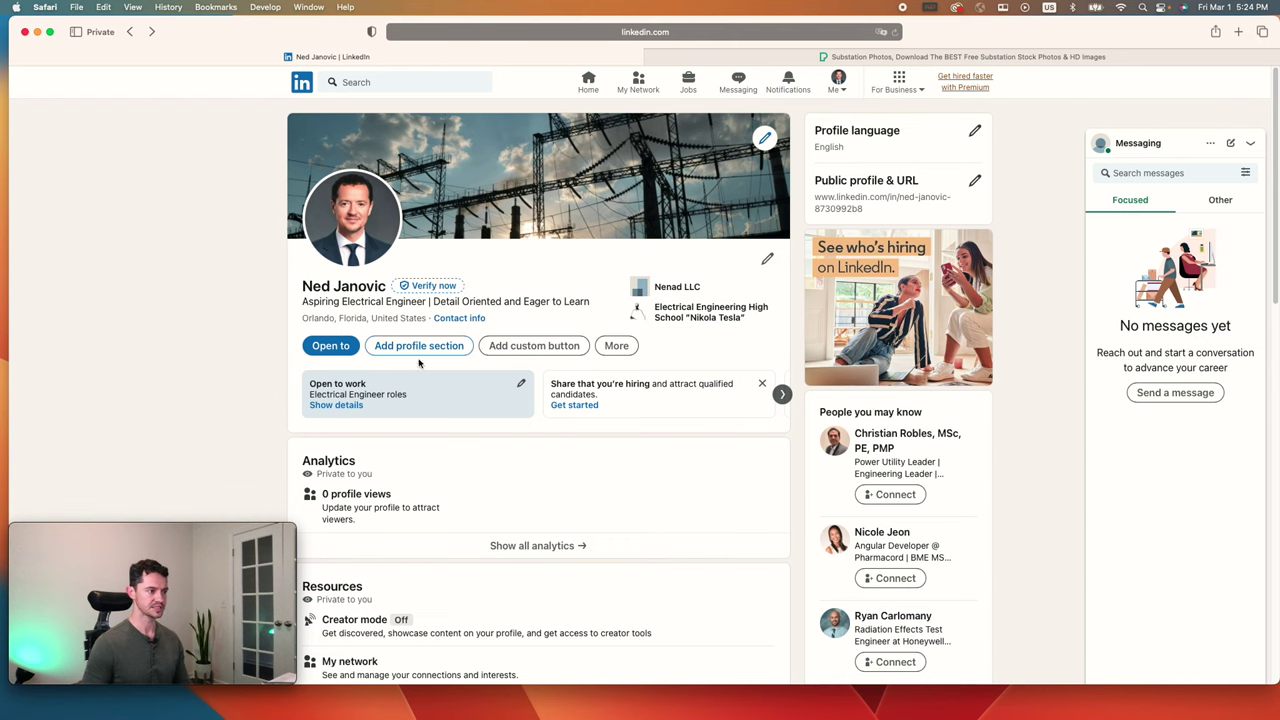
Step: Reopen the Add to profile section list from beneath the profile headline
left_click(423, 350)
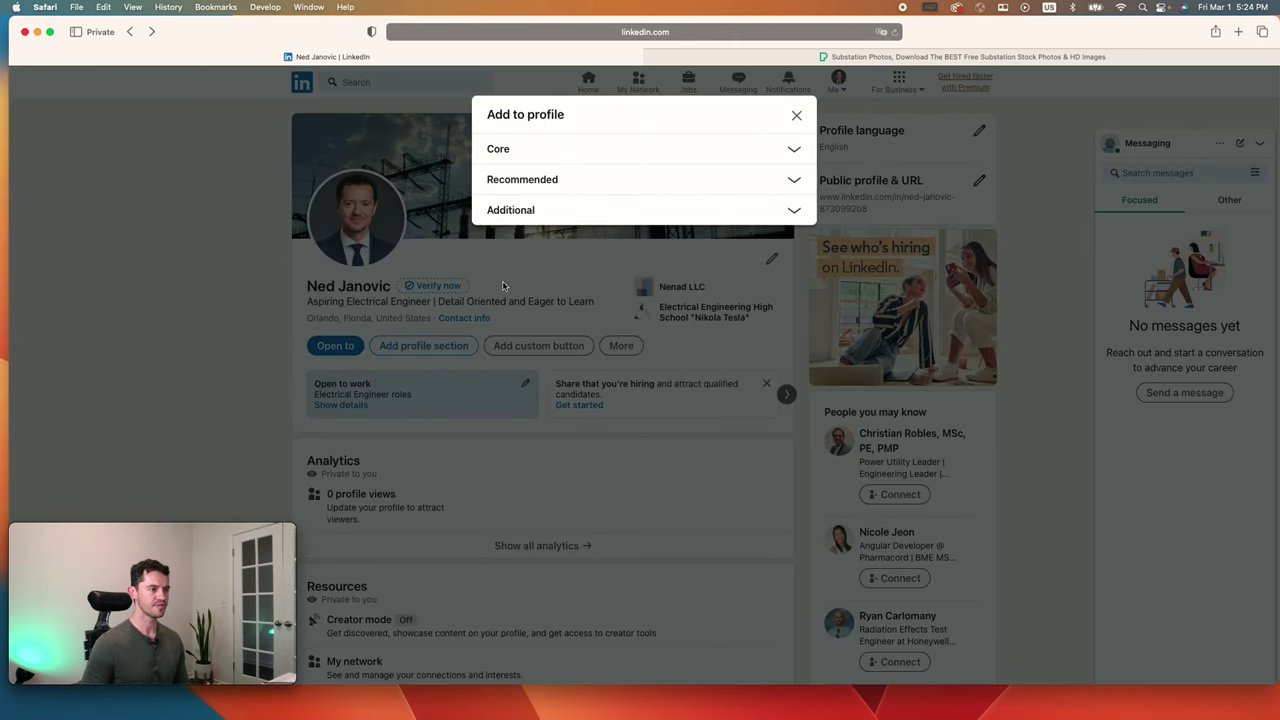
Step: Start a Recommended project entry named 'Hand Built Four (4) 120/480V Transformers'
left_click(541, 192)
left_click(524, 298)
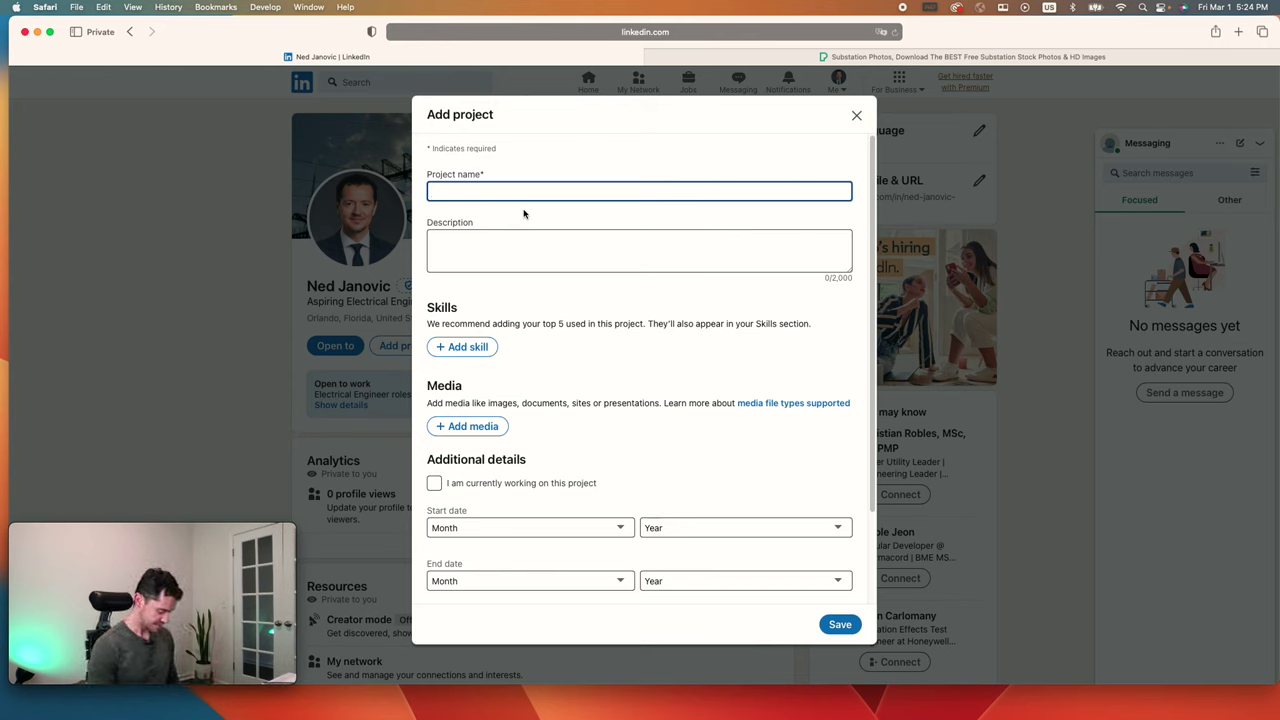
type("Hand")
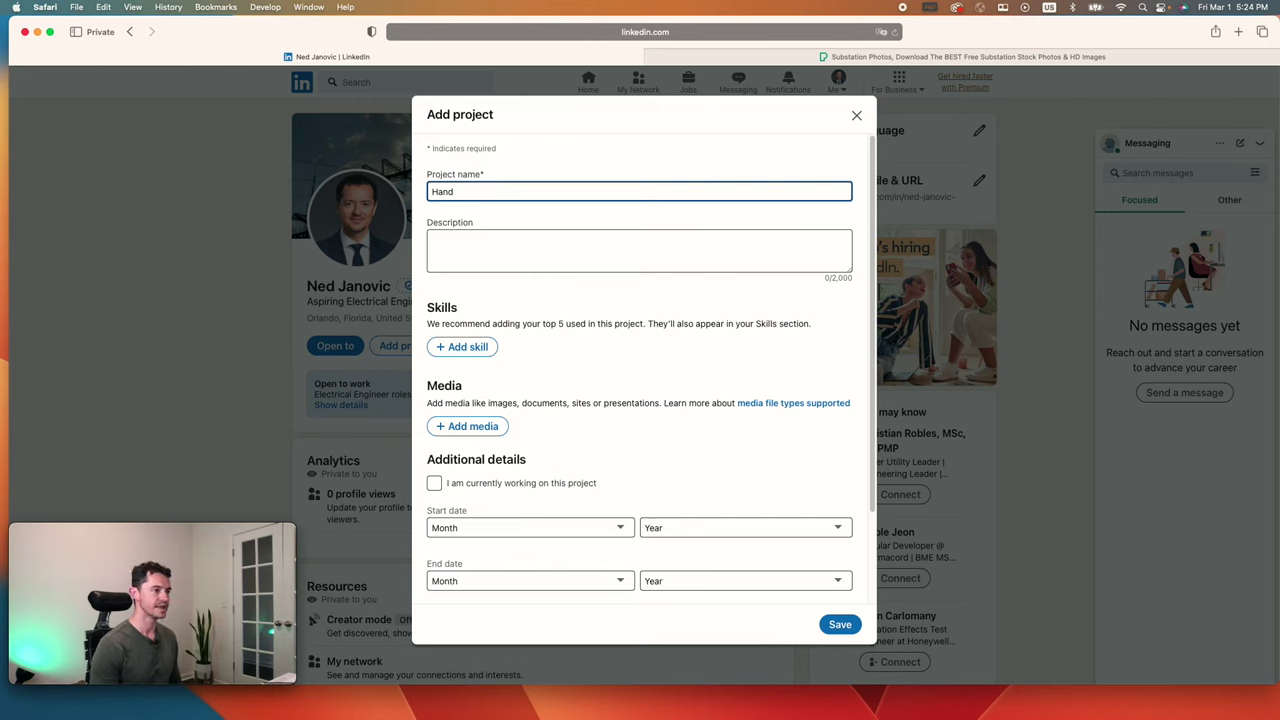
type(" Built ")
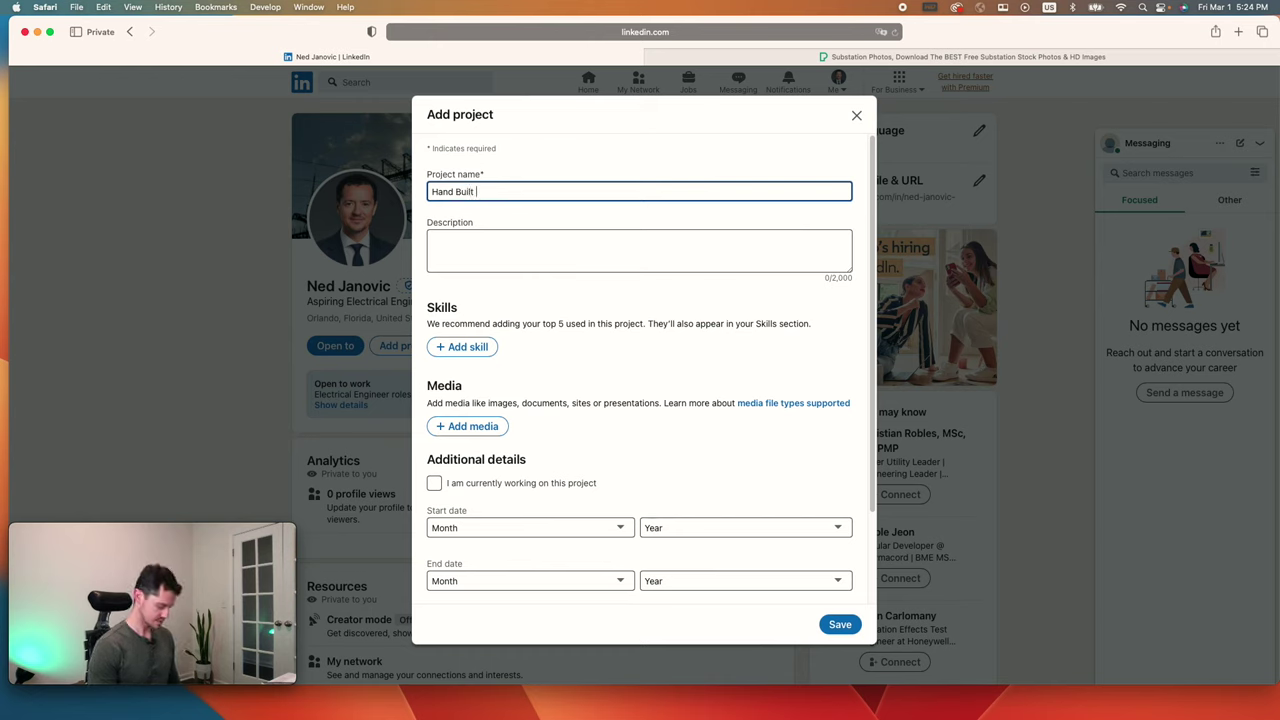
type("(4) Tran")
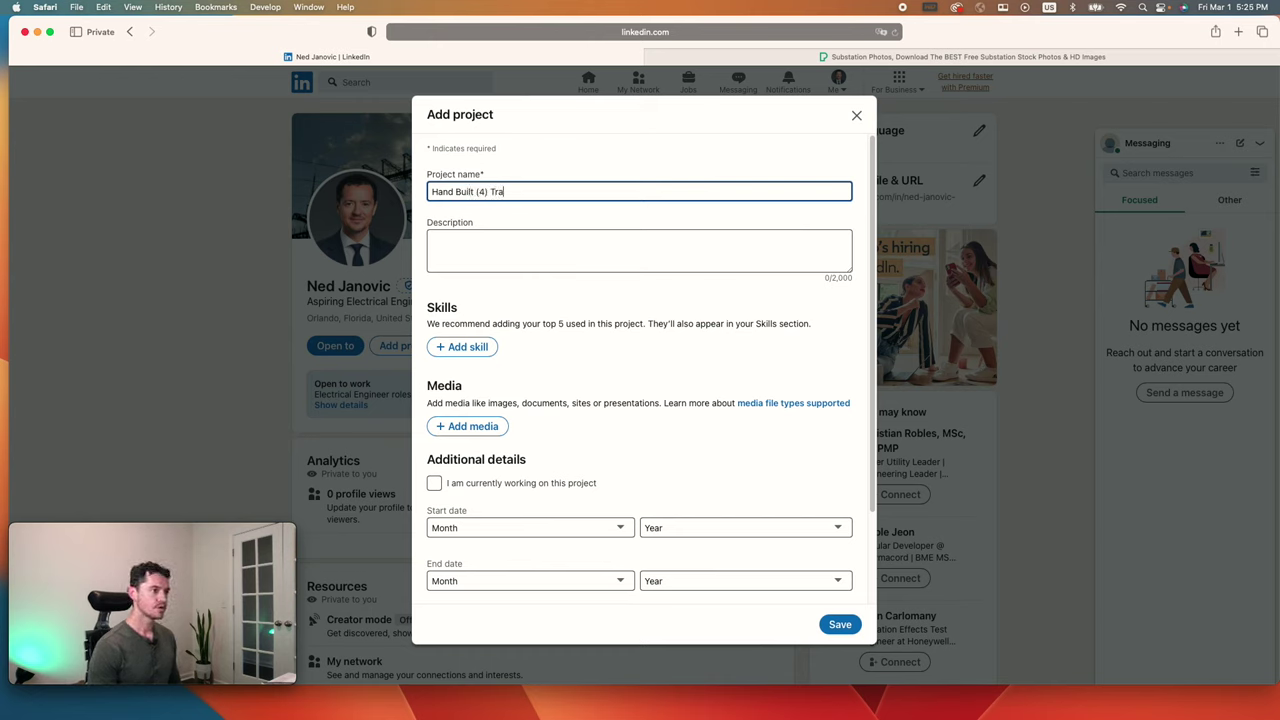
key("BackSpace")
key("BackSpace")
key("BackSpace")
key("BackSpace")
key("BackSpace")
key("BackSpace")
key("BackSpace")
key("BackSpace")
key("BackSpace")
type("F")
type(" Four (*")
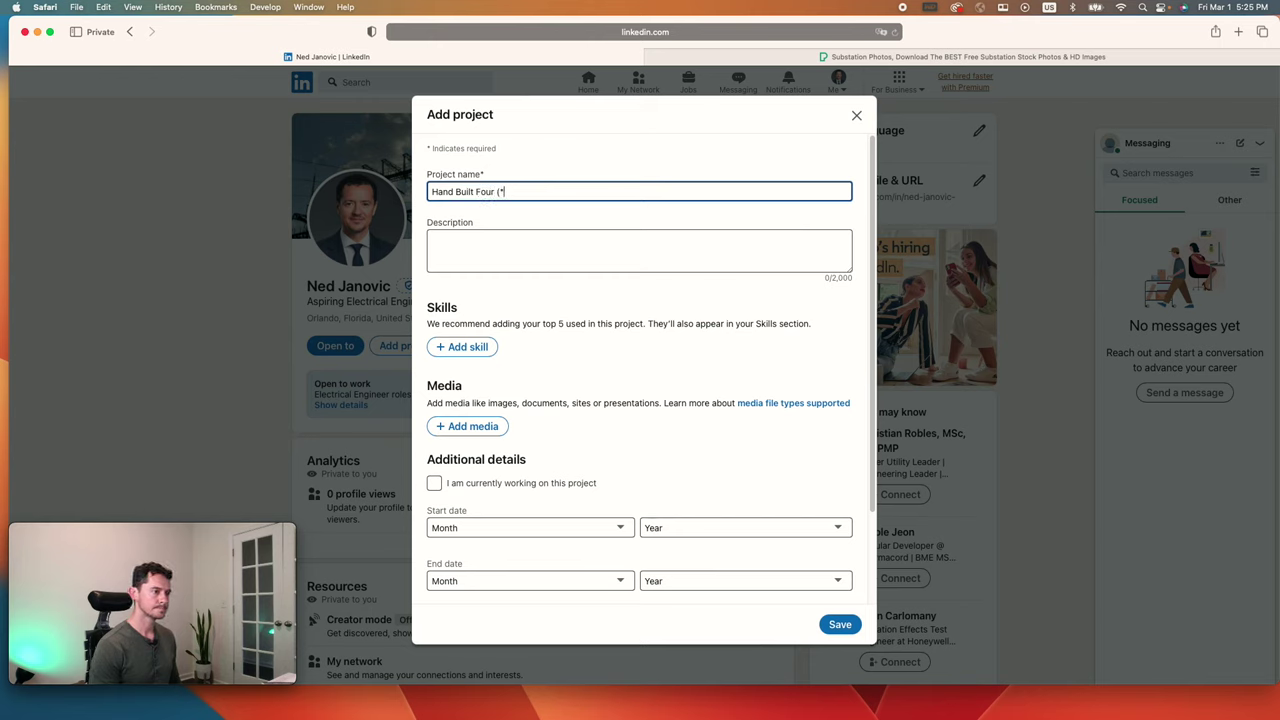
key("BackSpace")
type("4) T")
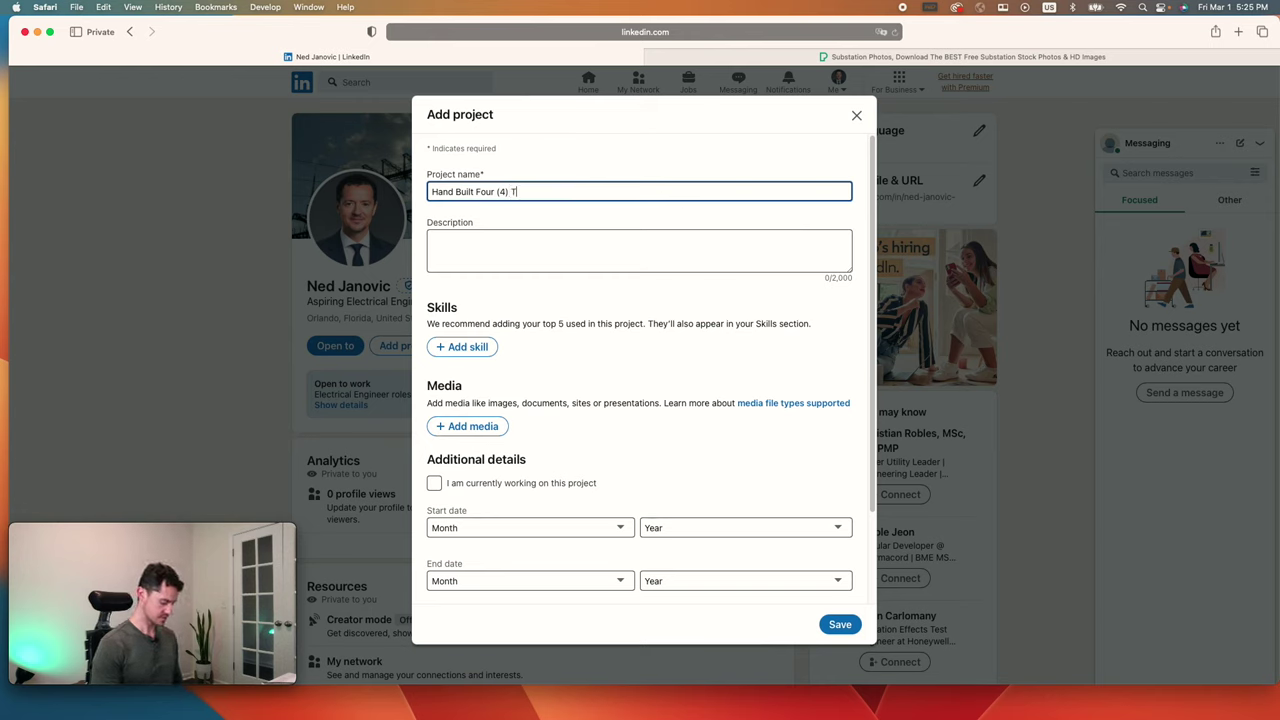
key("BackSpace")
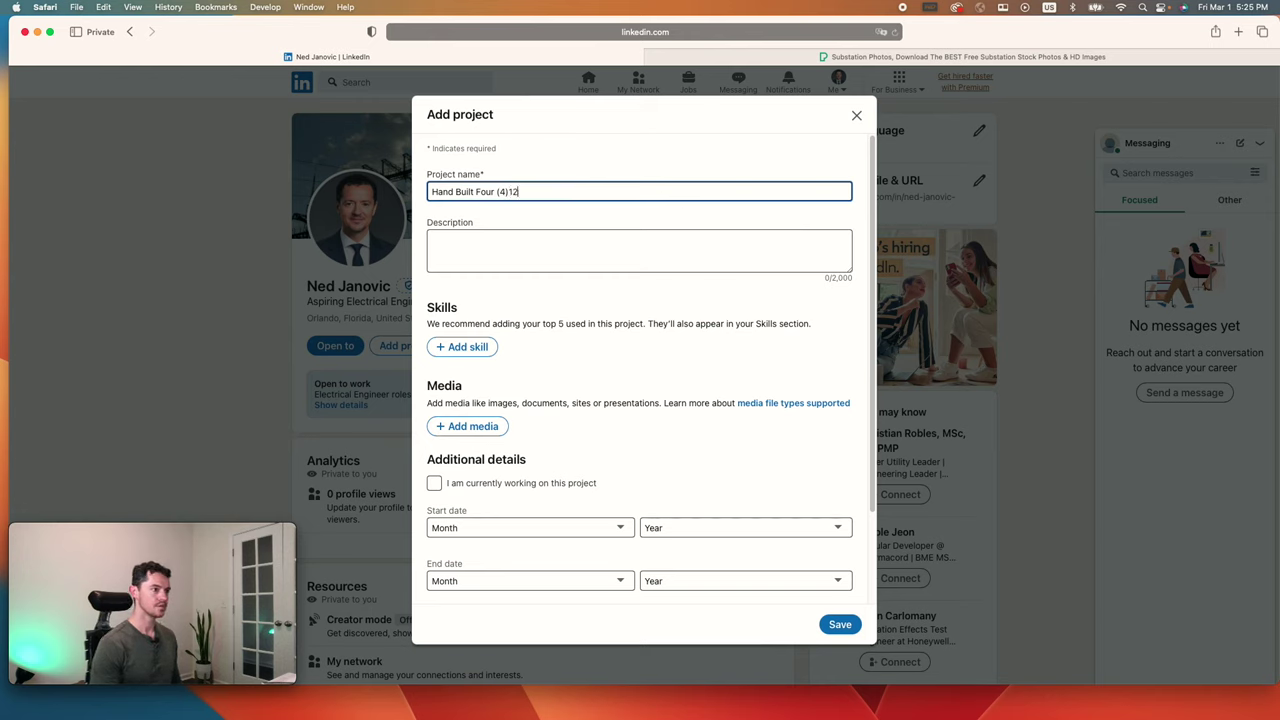
type("120")
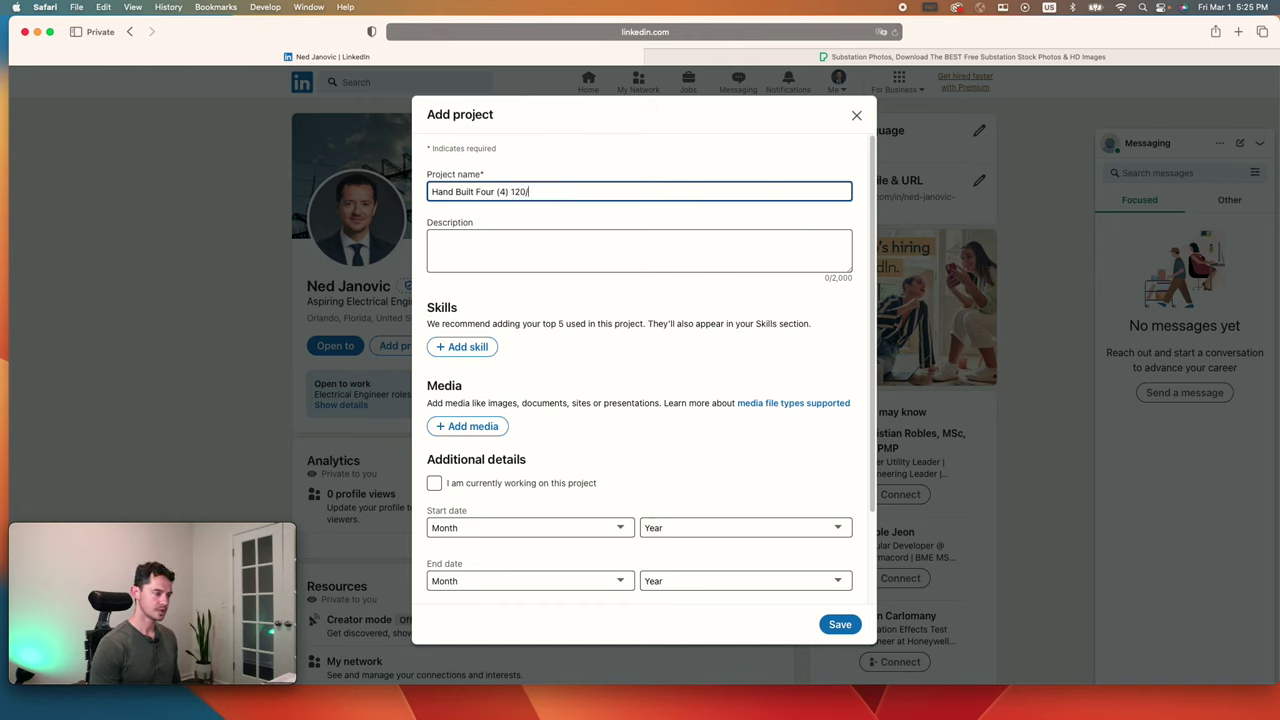
type("/480V tra")
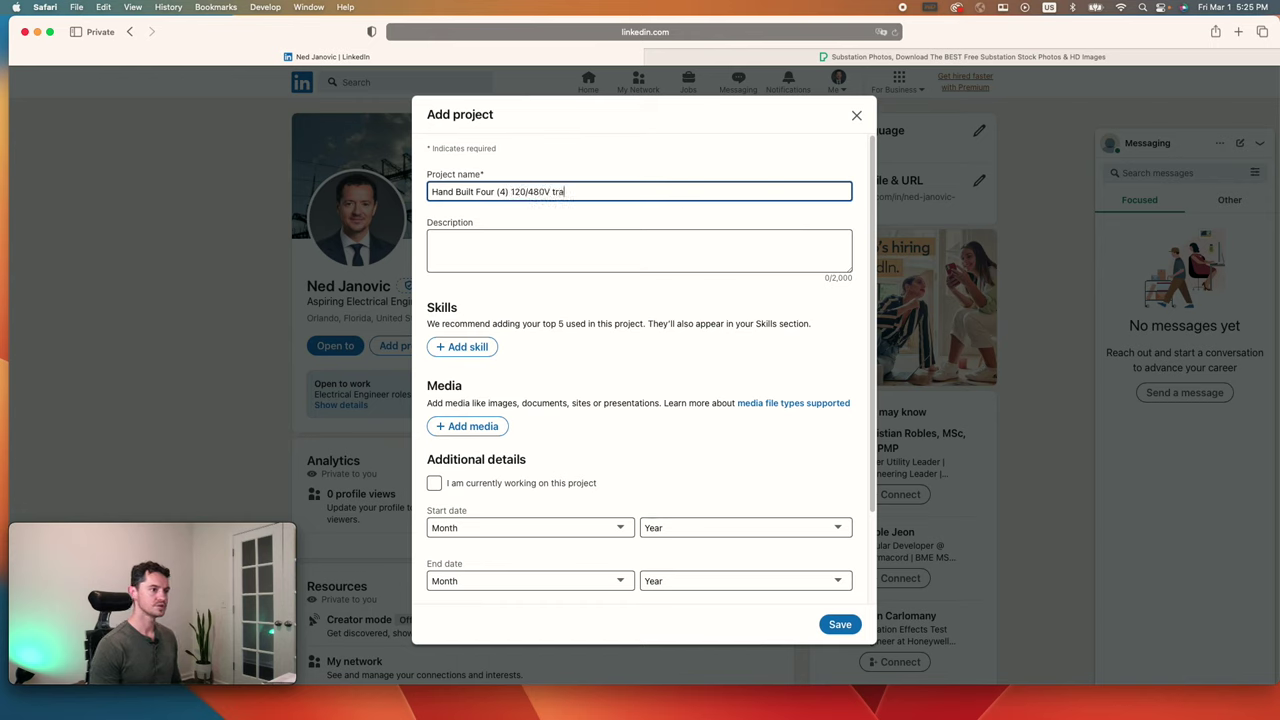
key("BackSpace")
key("BackSpace")
key("BackSpace")
type("t")
type("Transformers")
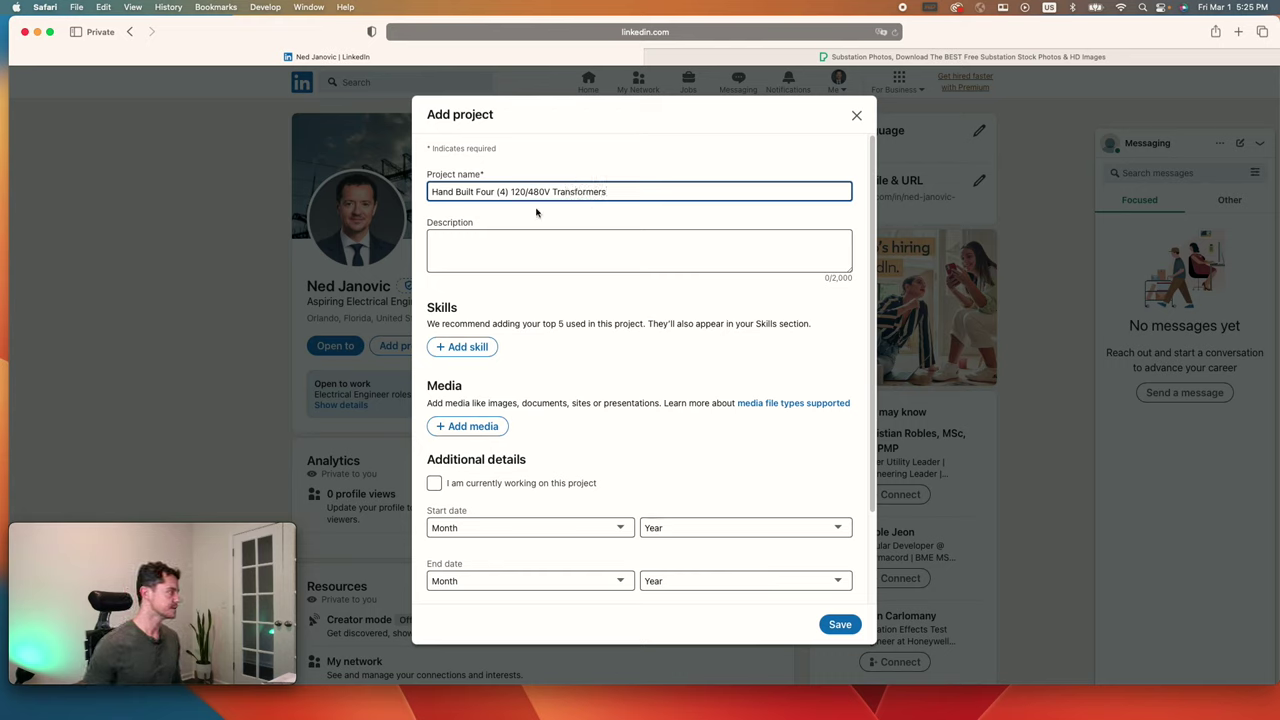
Step: Describe assisting a PhD Engineer building 3 "E-I" units to test 3-5 Phase harmonics
left_click(581, 251)
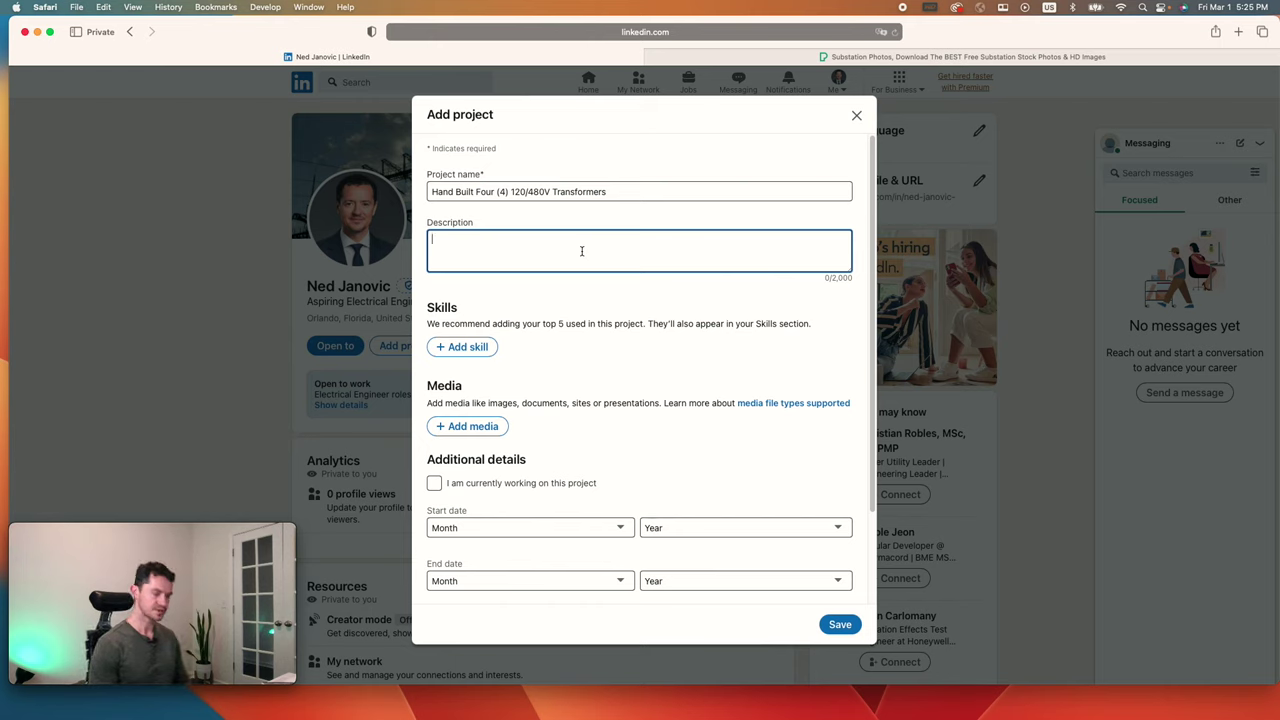
type("Along with a PhD Engineer, I assisted and built 3 ")
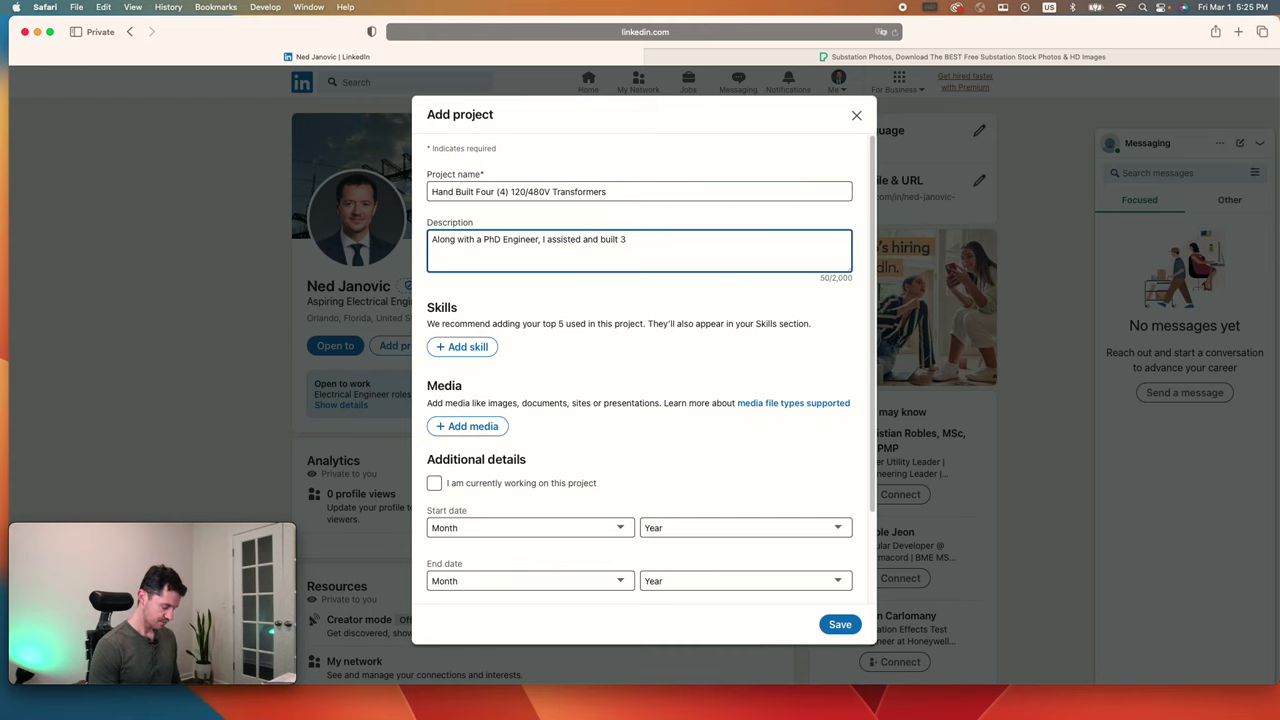
type("\"E")
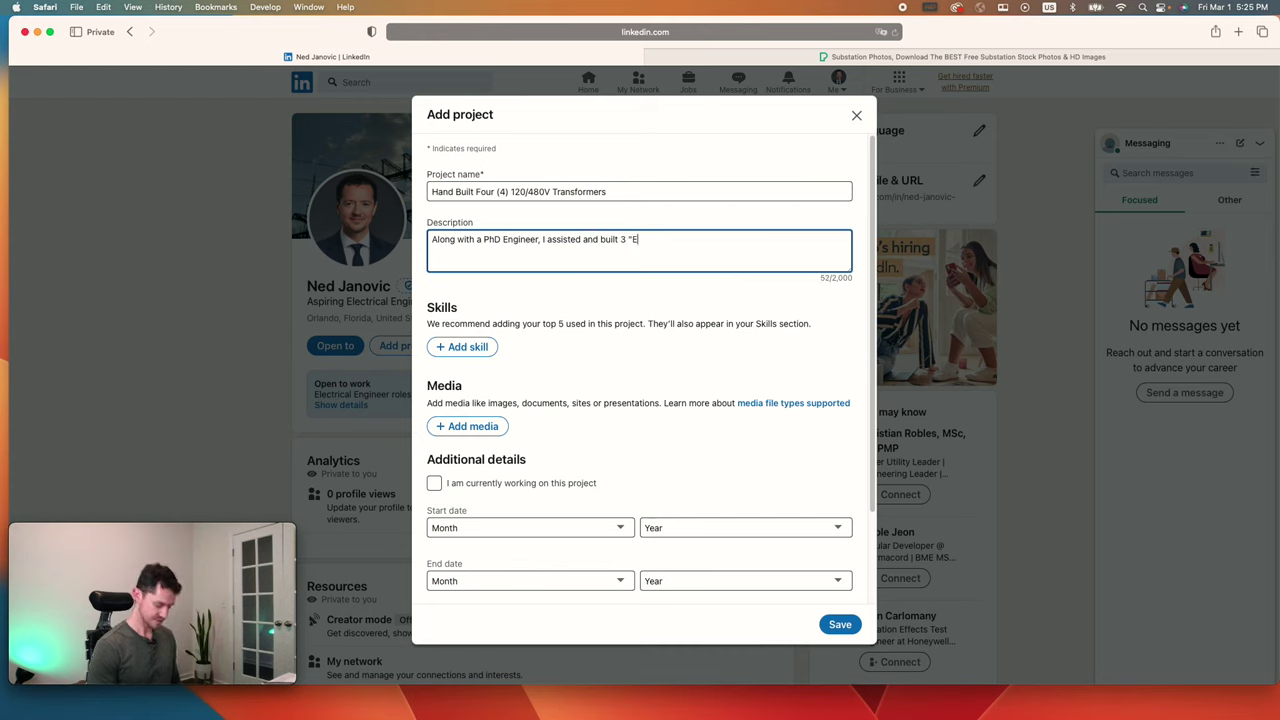
type("'-I\"")
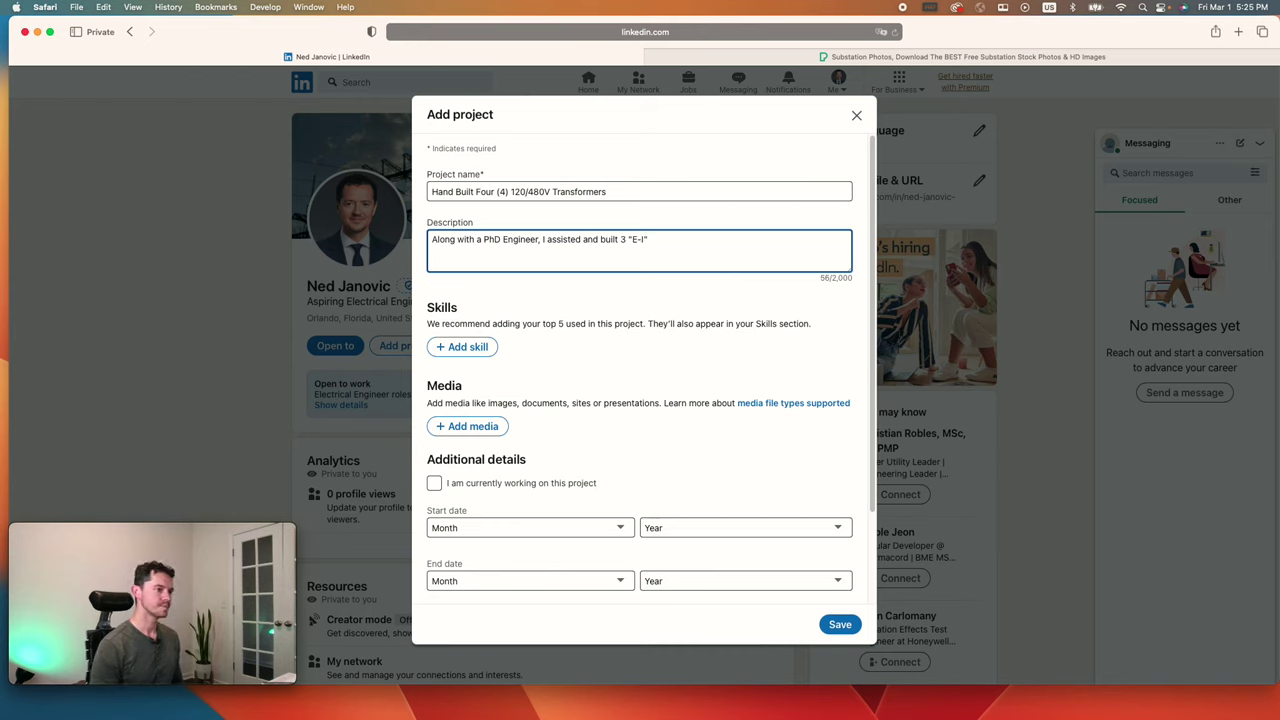
type("to test the ")
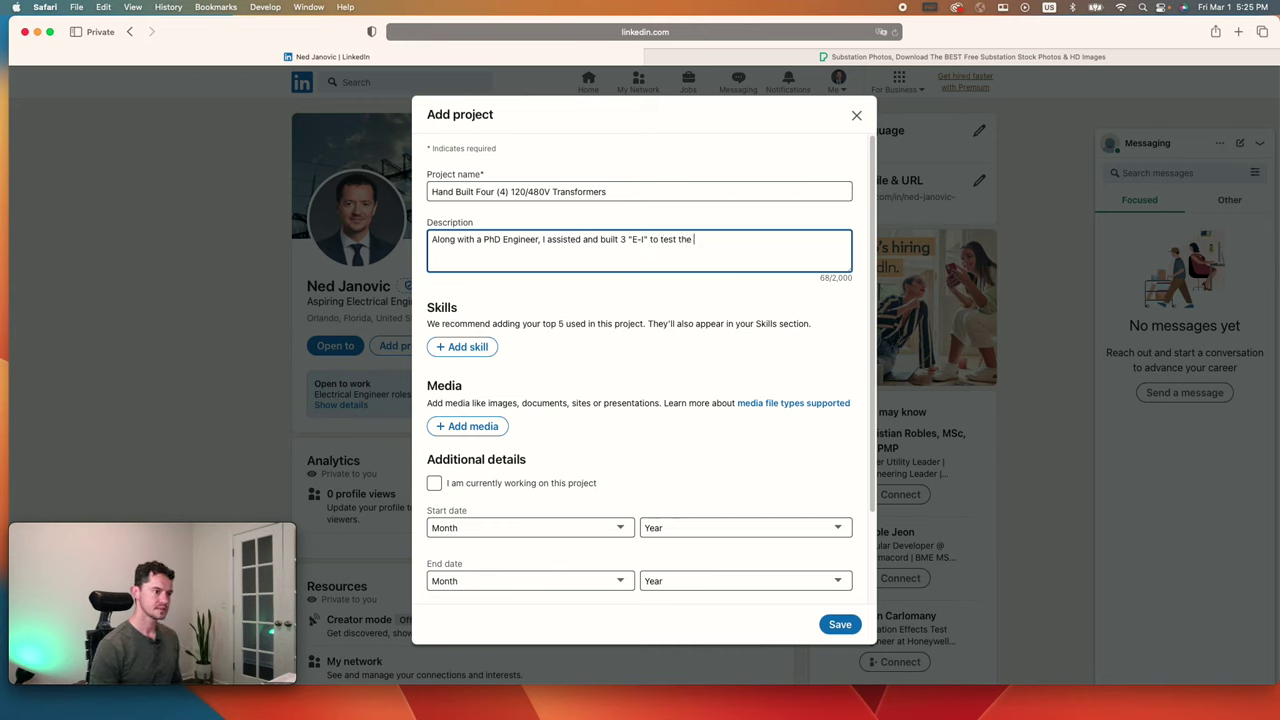
type("harmonics ")
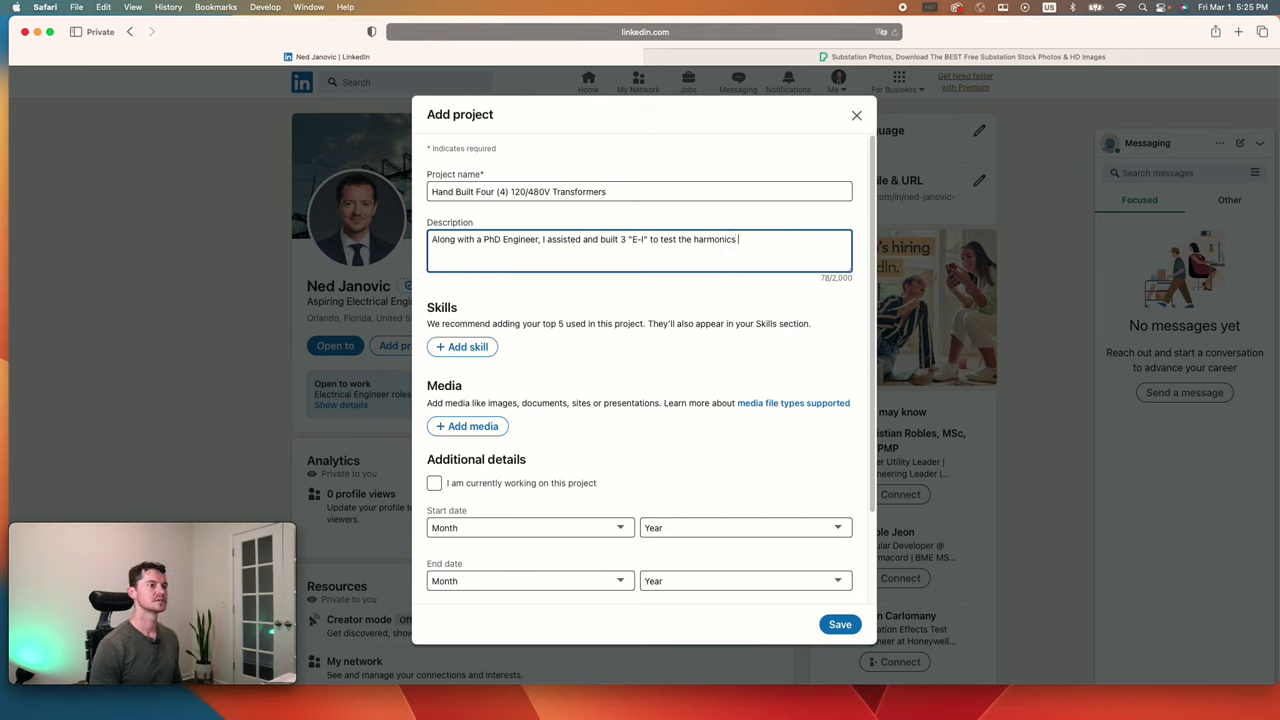
type("of a")
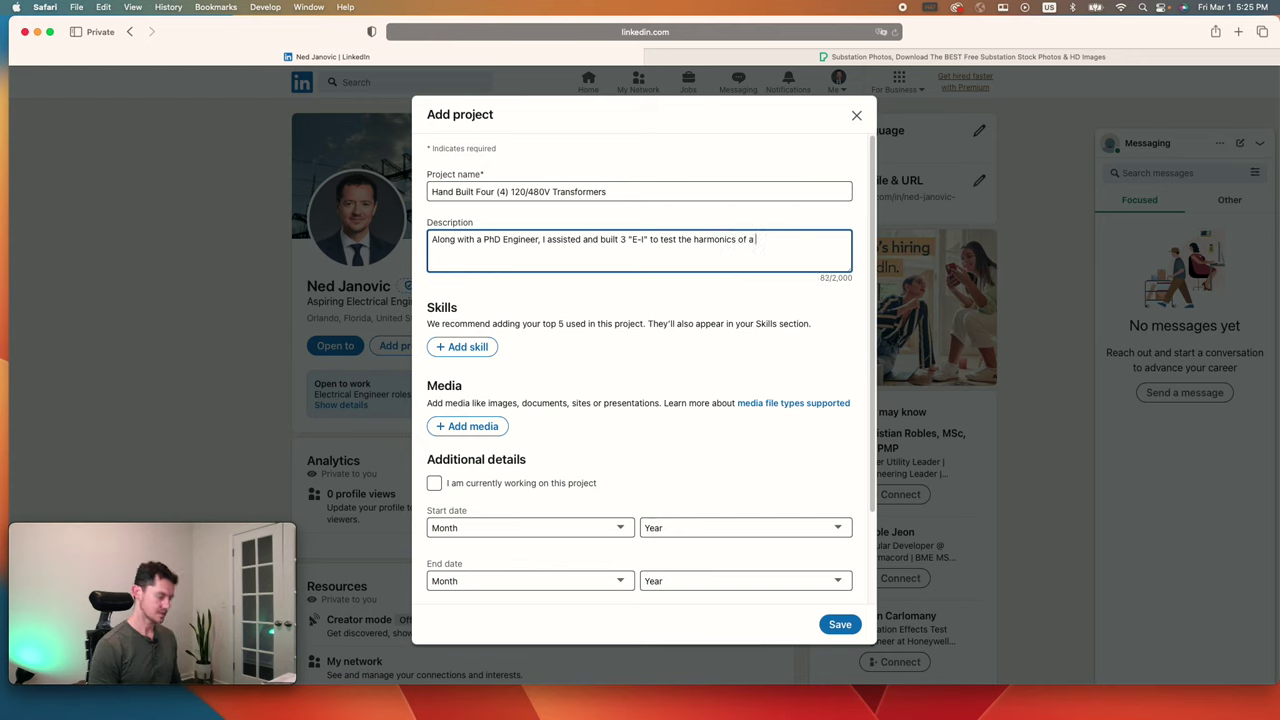
type(" 3-5 Ph")
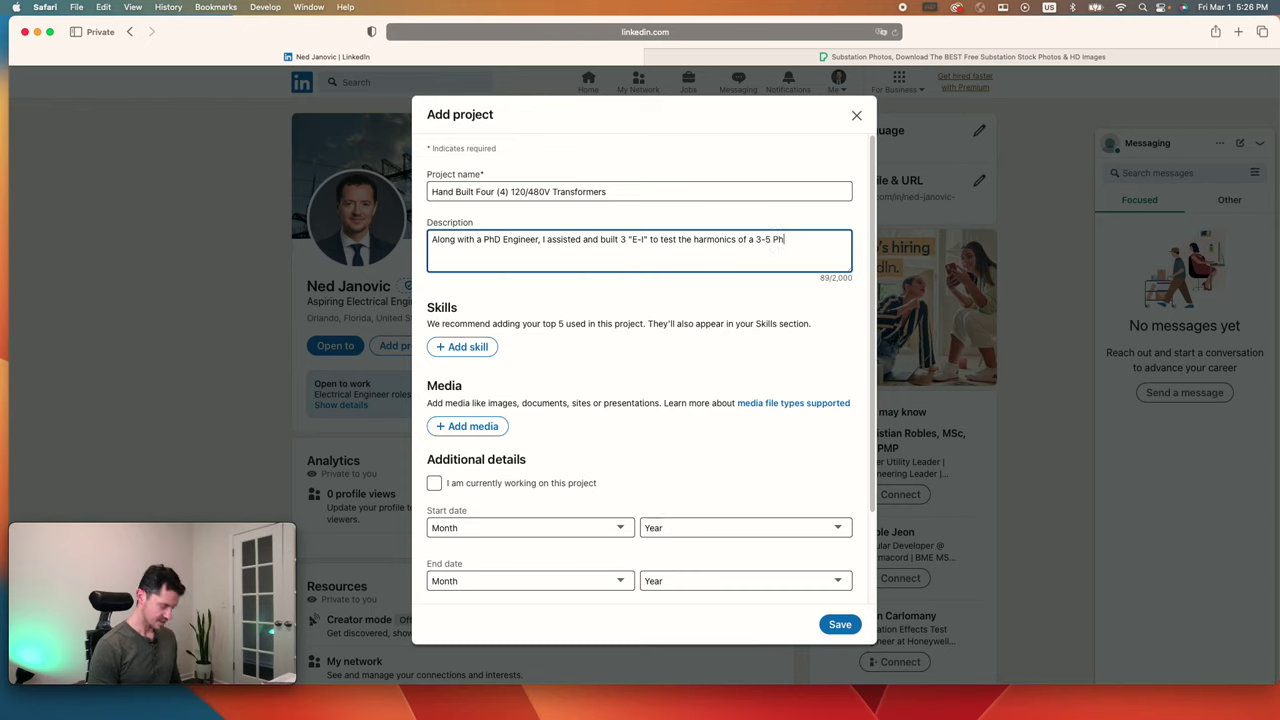
type("ase system.")
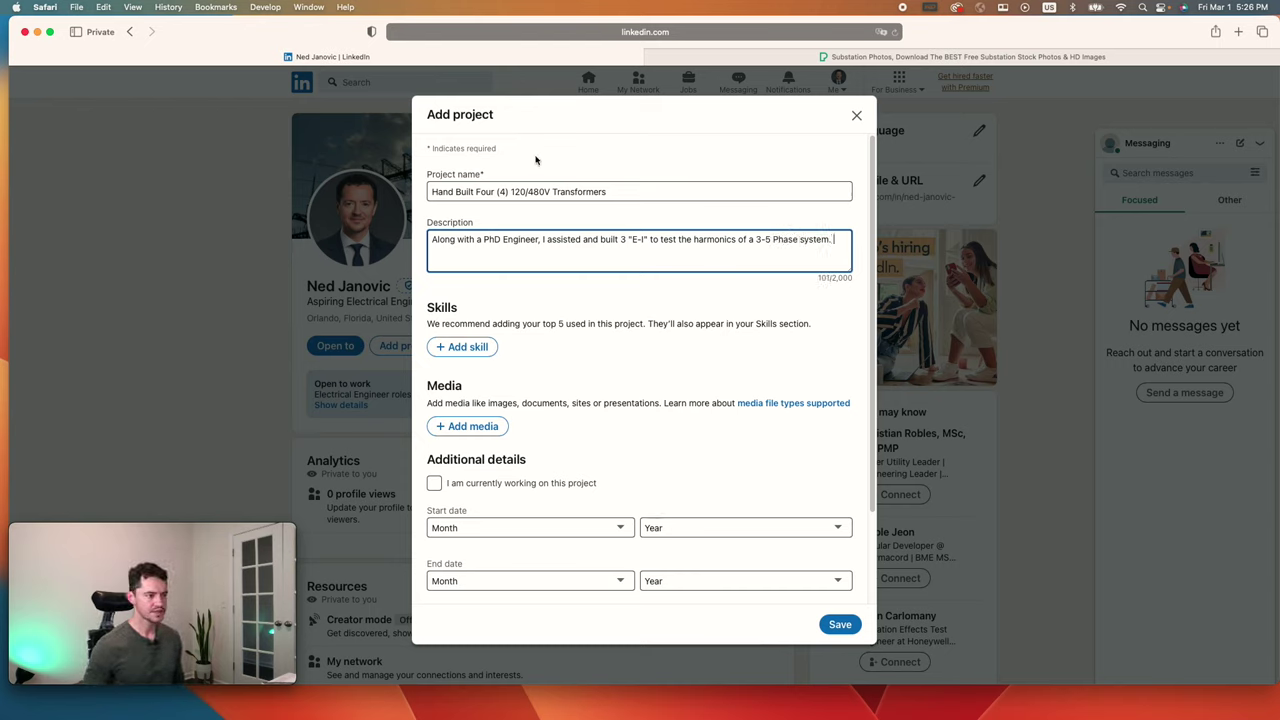
Step: Leave the project dates and Associated with unset, then save the transformer project
scroll(586, 249, "down", 1)
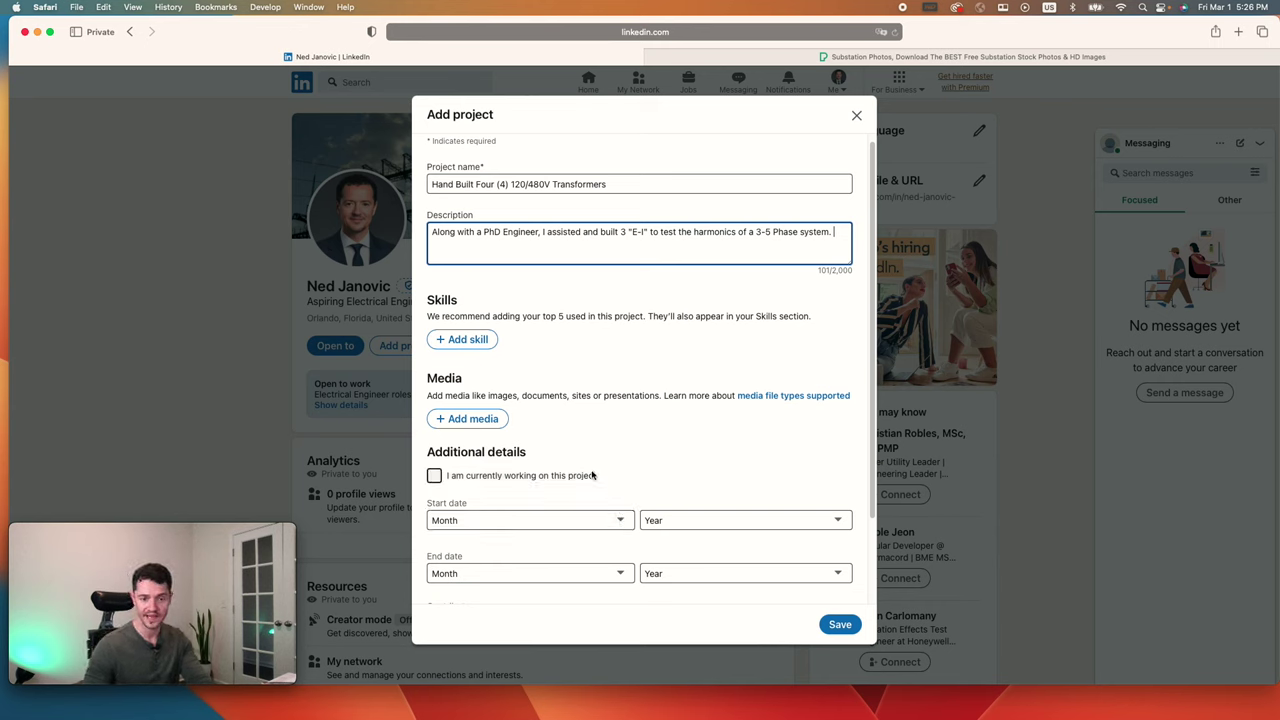
scroll(595, 470, "down", 1)
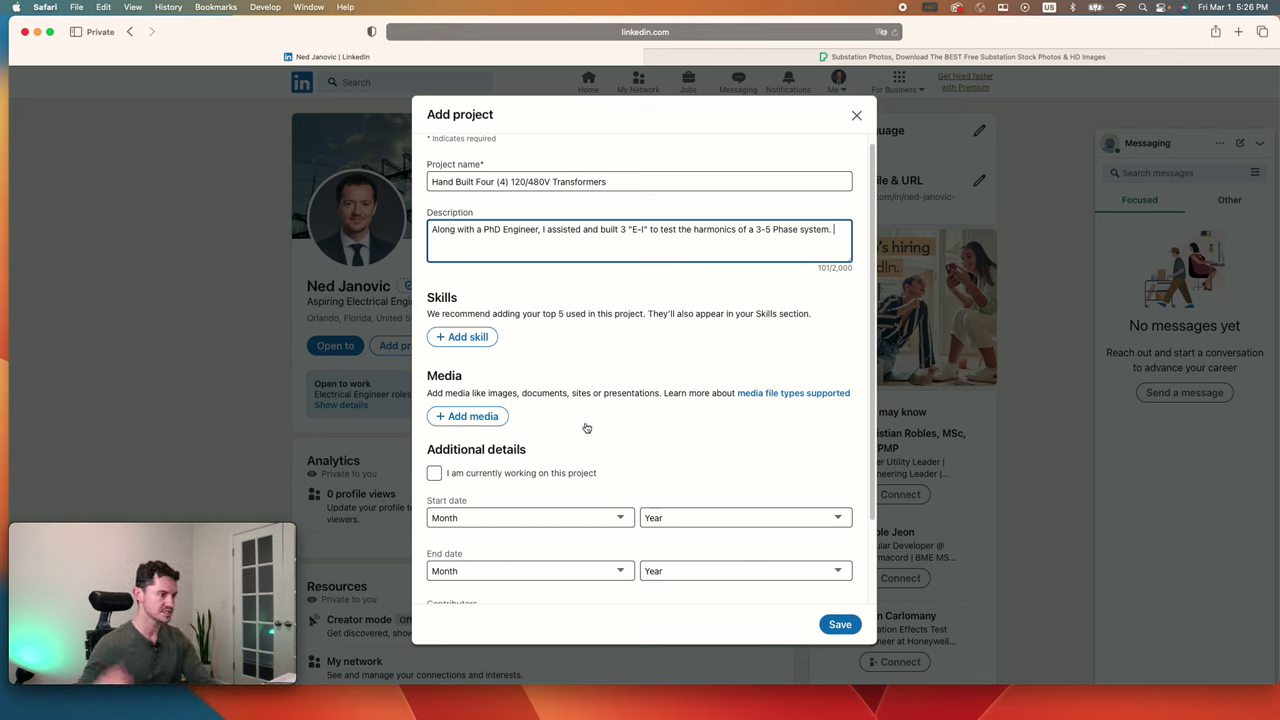
scroll(588, 426, "down", 3)
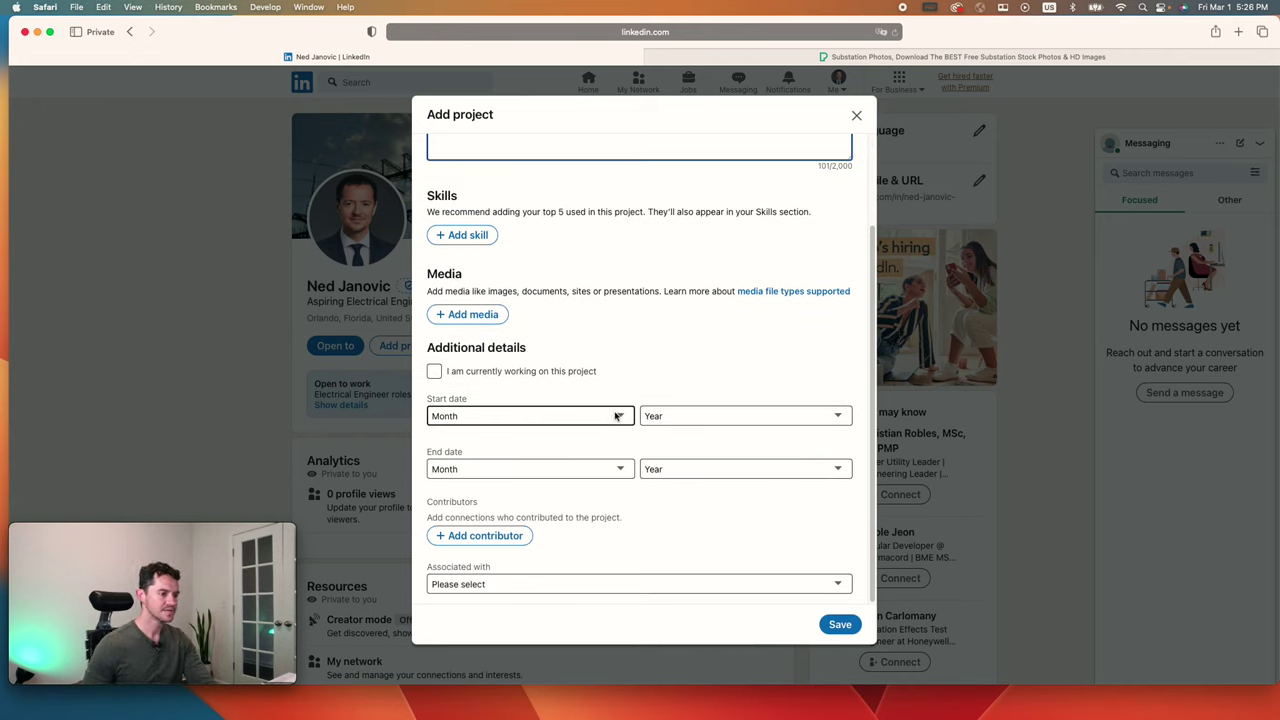
left_click(617, 416)
left_click(619, 415)
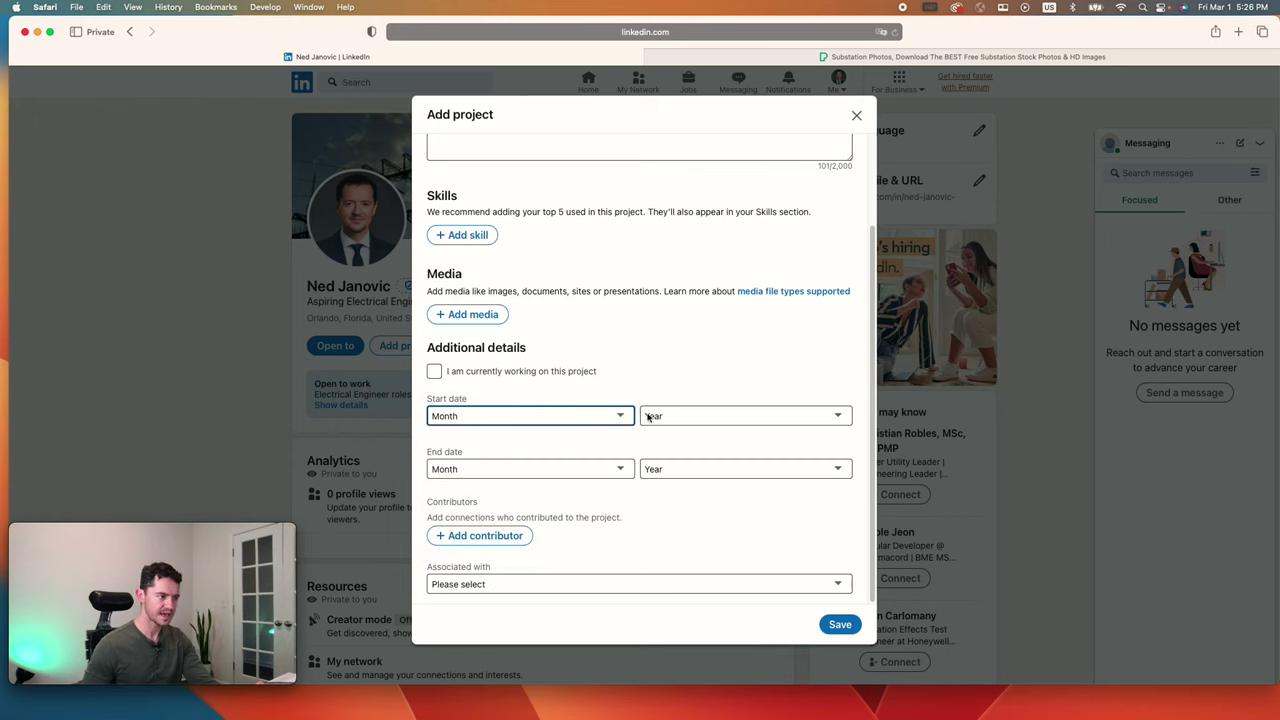
left_click(594, 586)
left_click(619, 561)
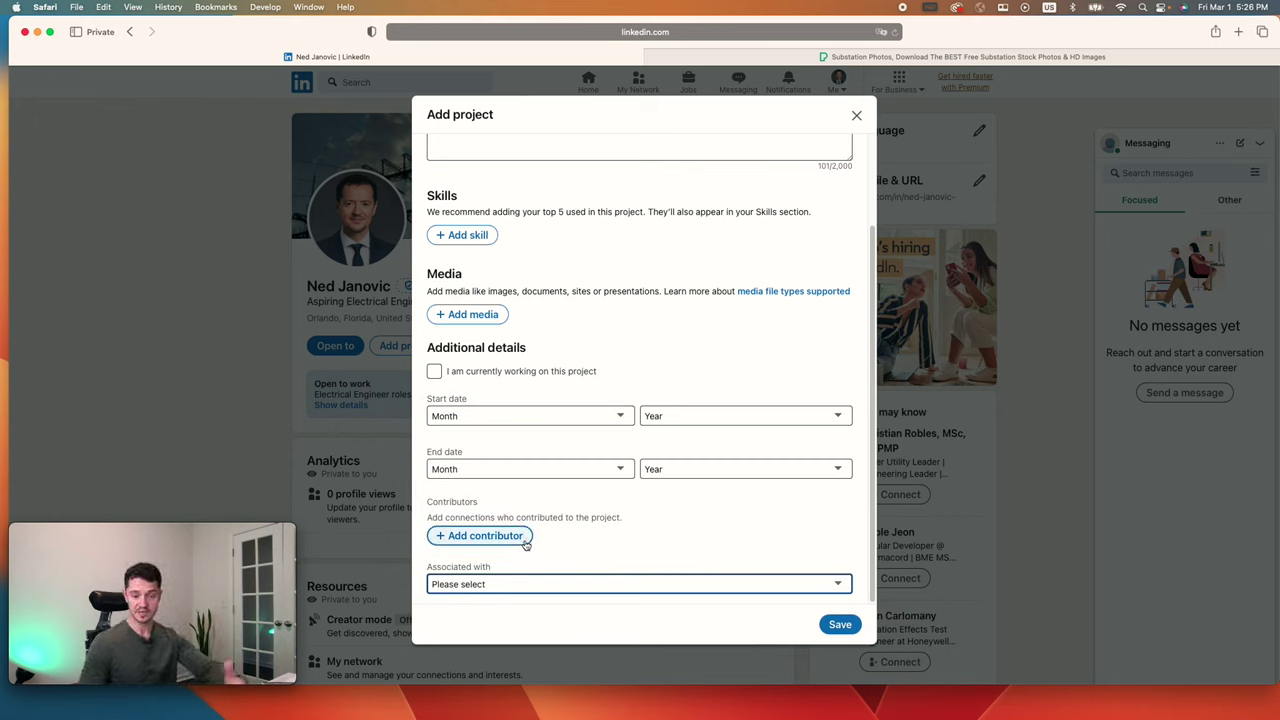
scroll(674, 526, "up", 2)
scroll(700, 545, "down", 2)
scroll(690, 500, "up", 2)
left_click(838, 624)
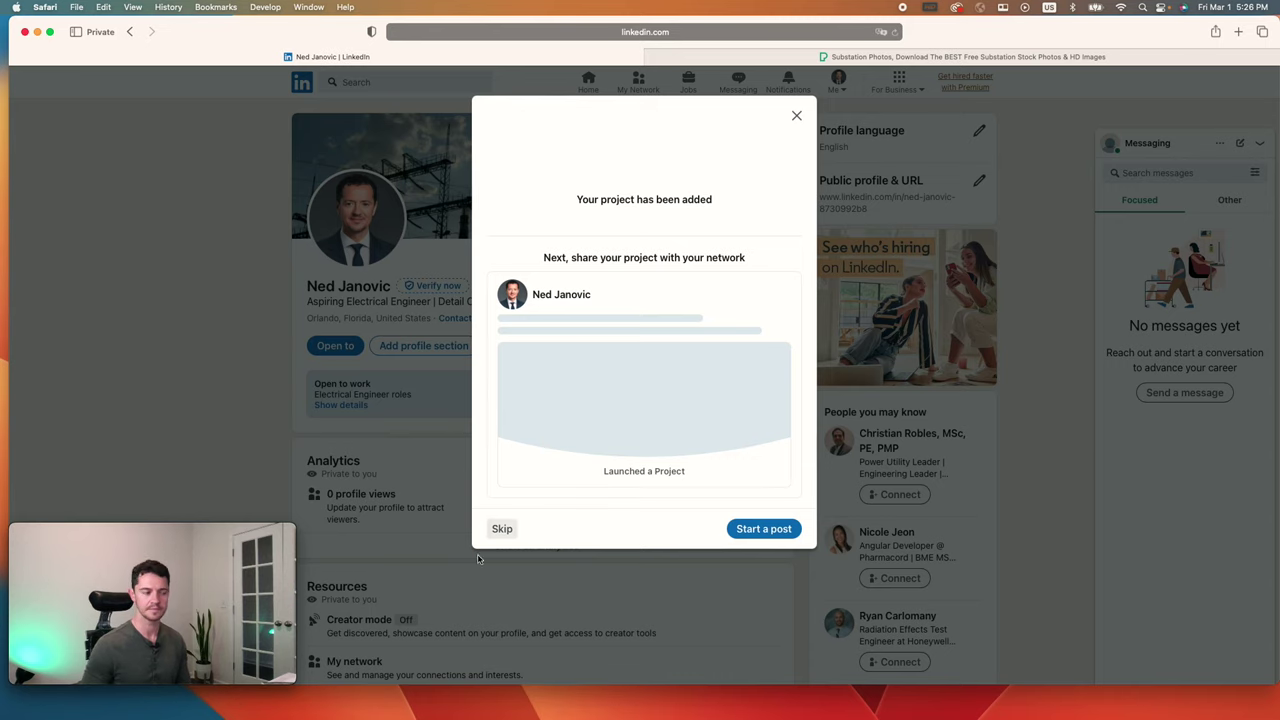
Step: Skip sharing the project and start adding a course from Recommended profile sections
left_click(503, 528)
left_click(435, 345)
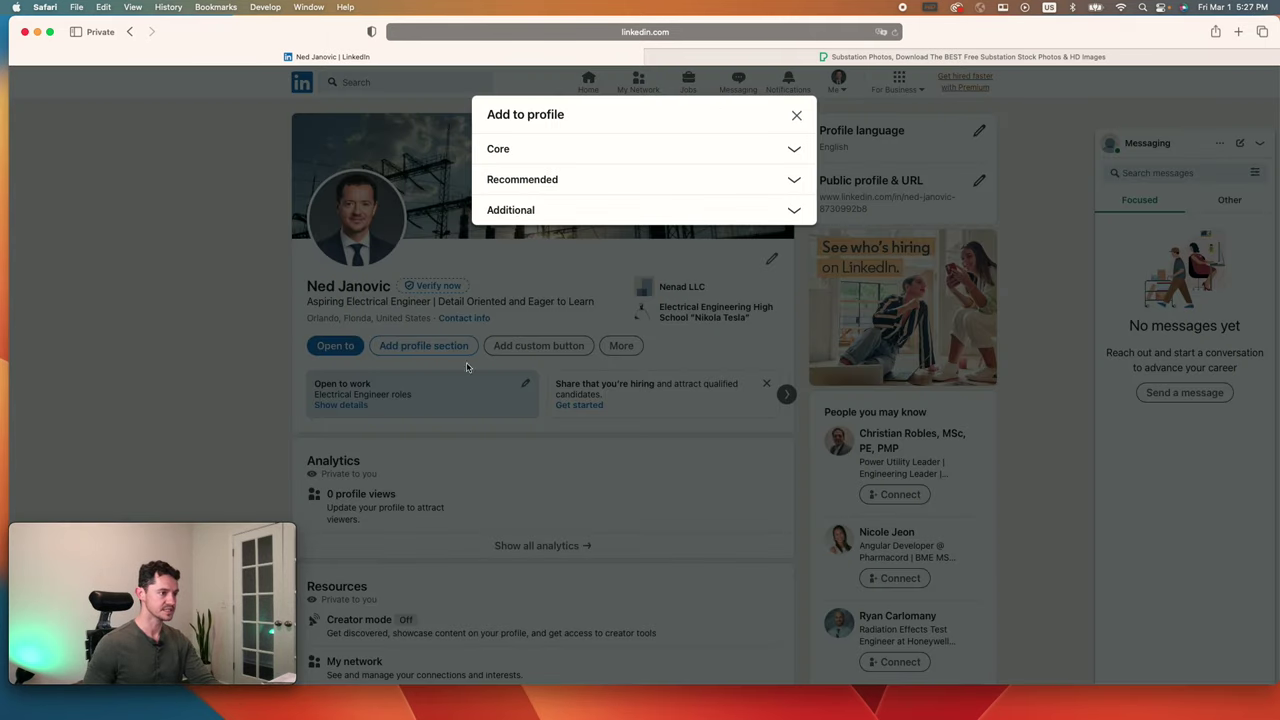
left_click(580, 148)
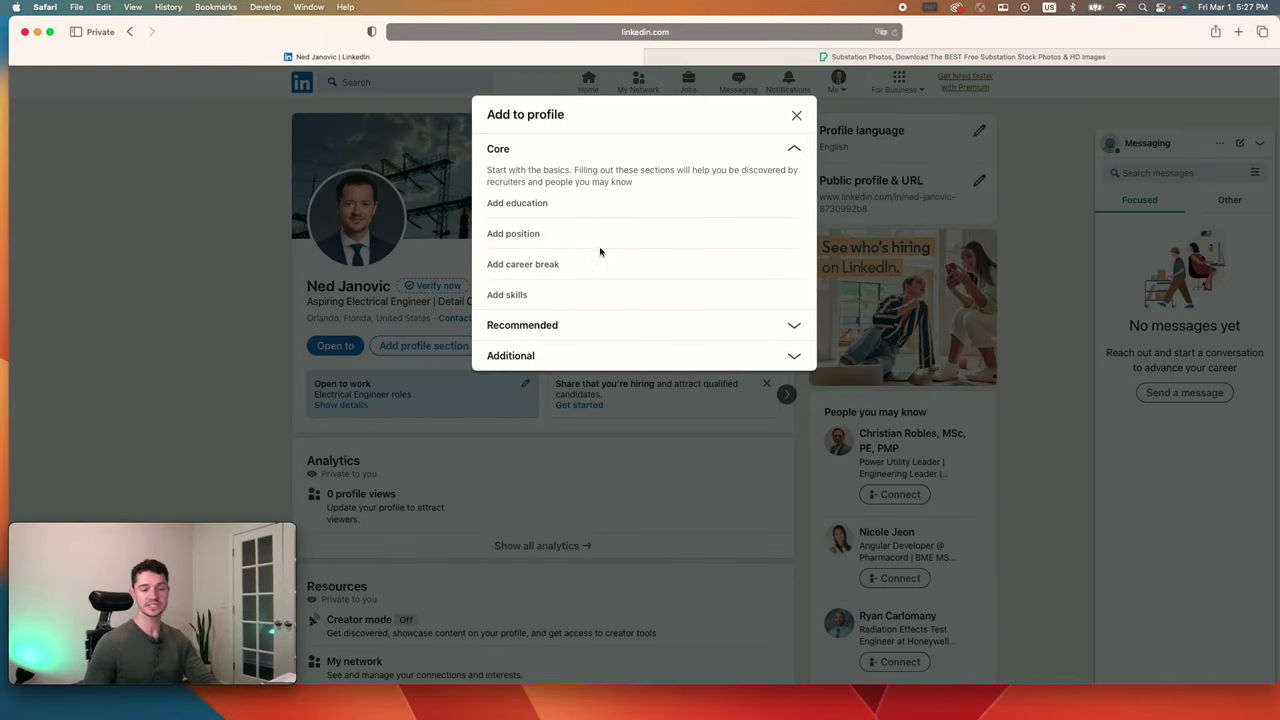
left_click(614, 336)
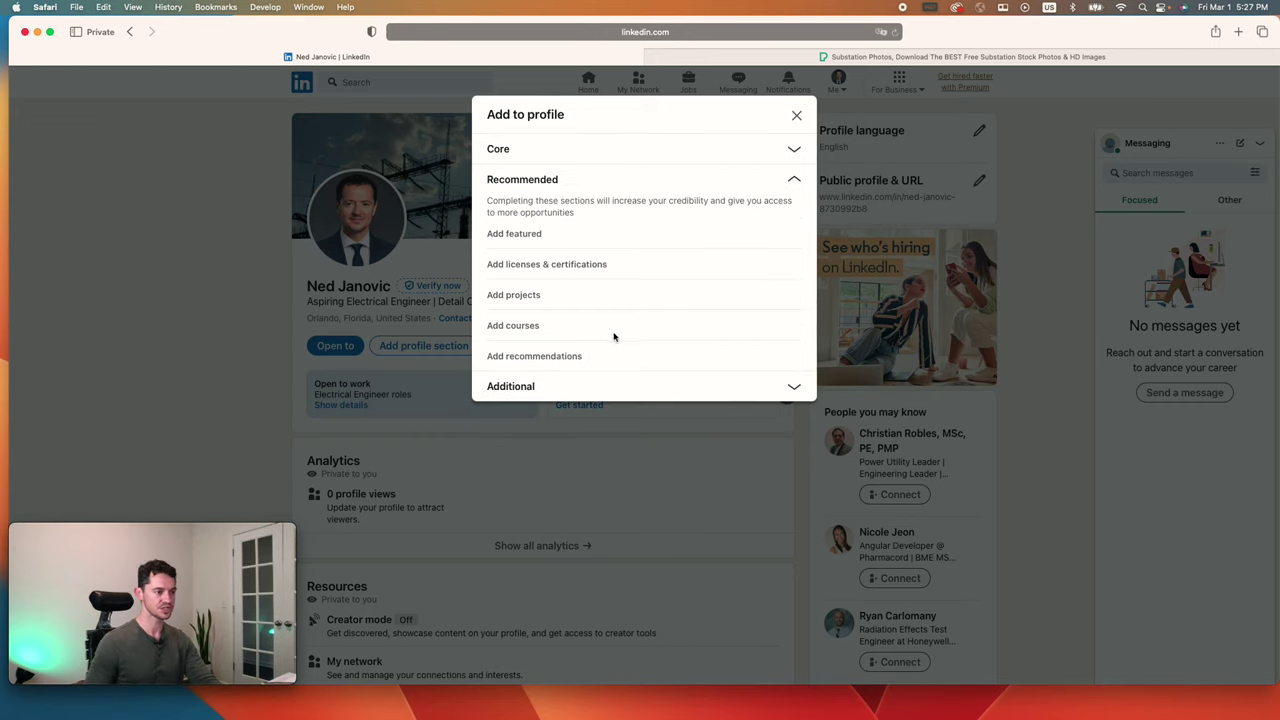
left_click(515, 327)
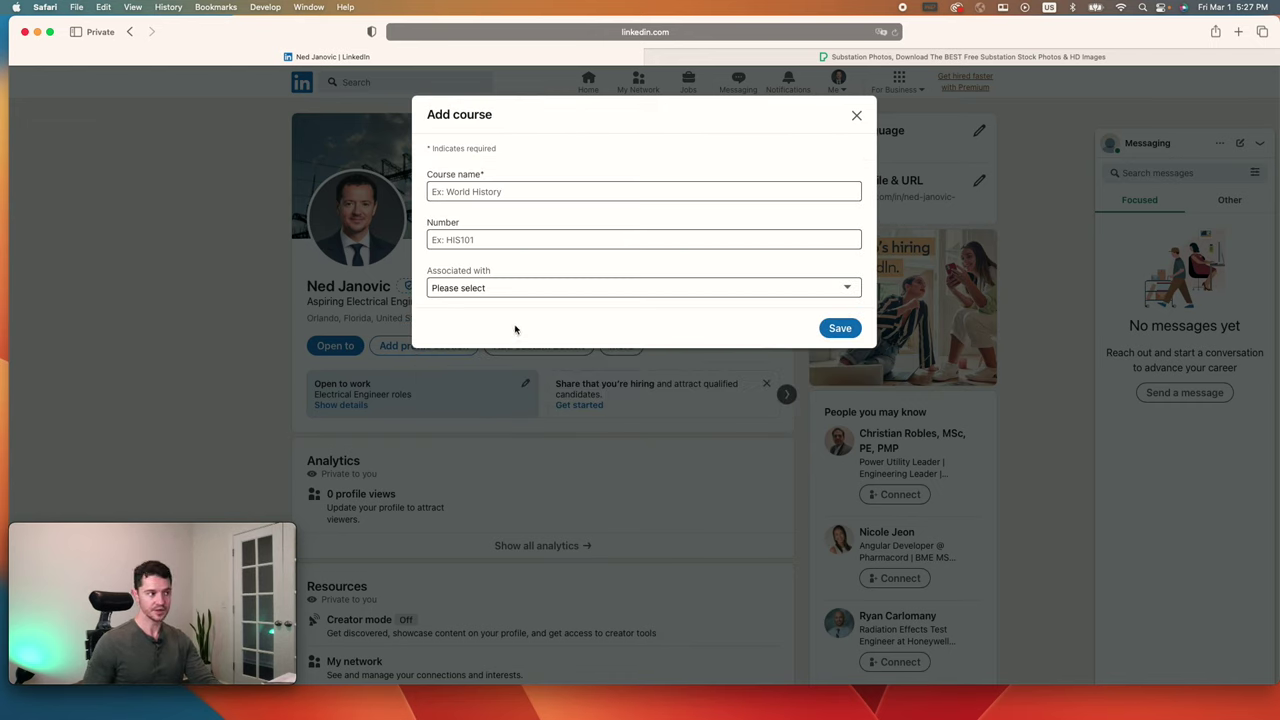
Step: Save course Power Systems II, ENG 5304, associated with the Nikola Tesla high school
left_click(520, 188)
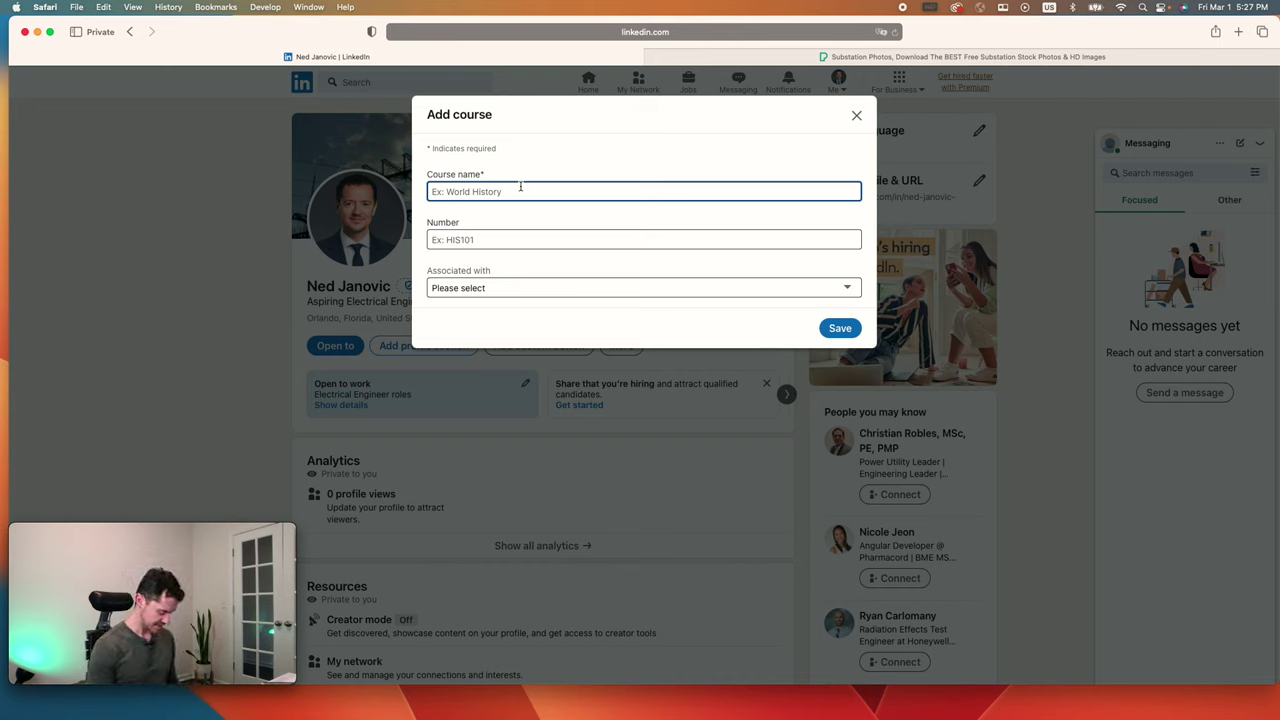
type("Power Systems")
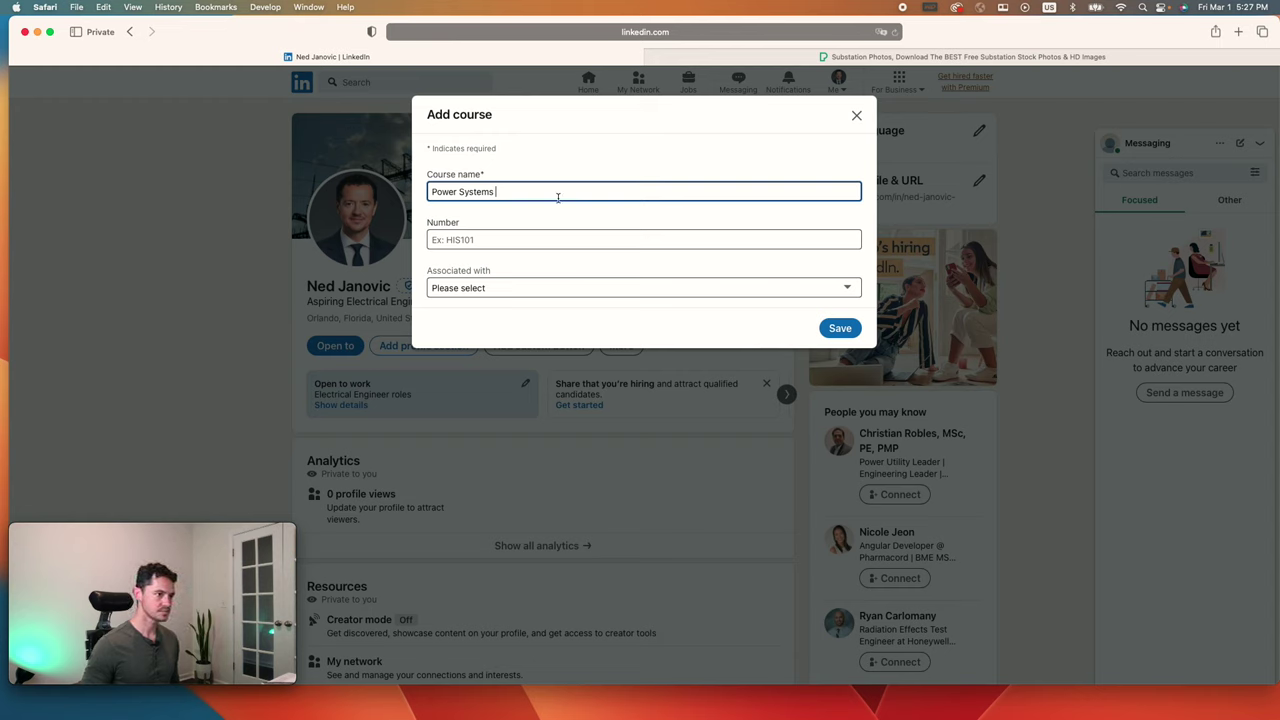
type(" II")
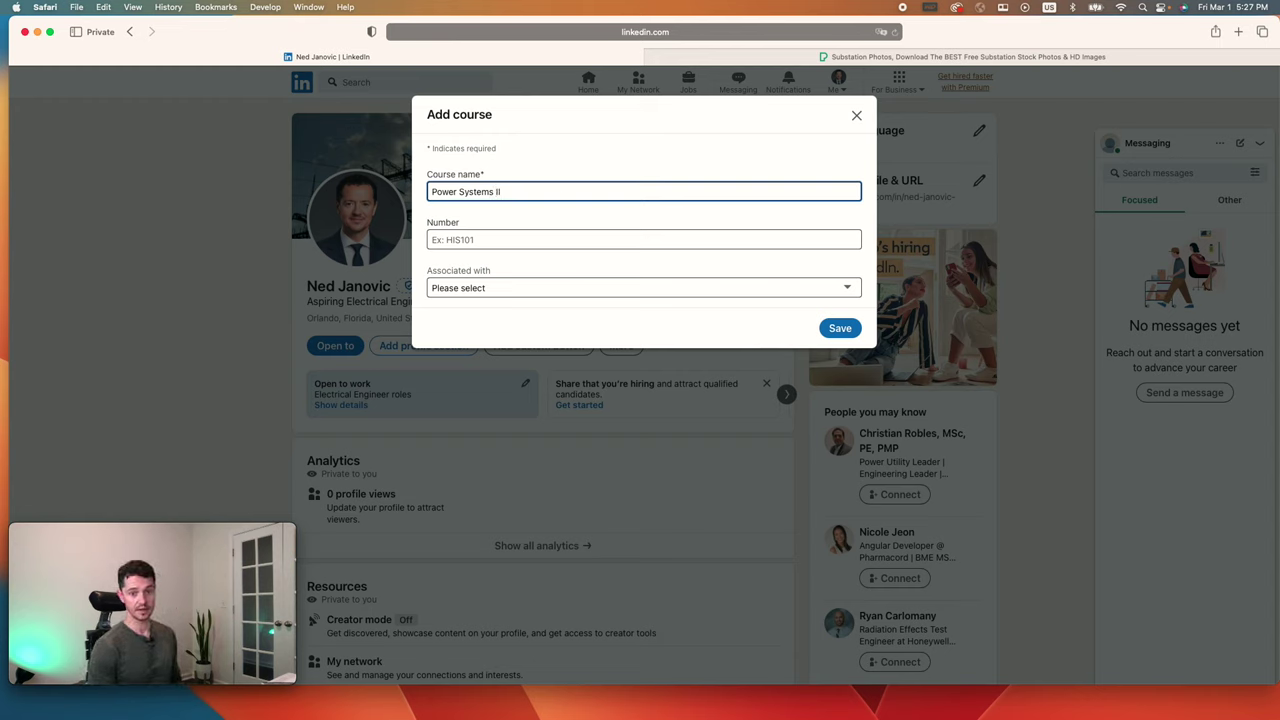
key("Tab")
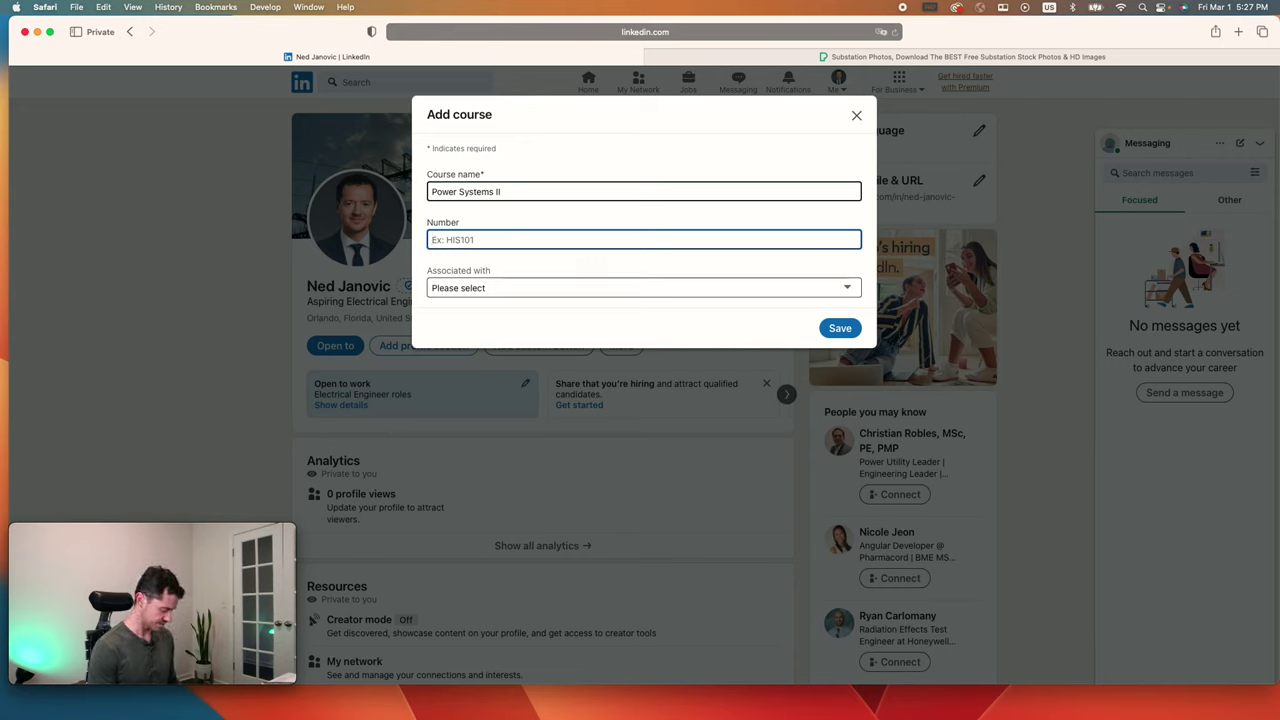
type("ENG 5304")
left_click(757, 292)
left_click(726, 314)
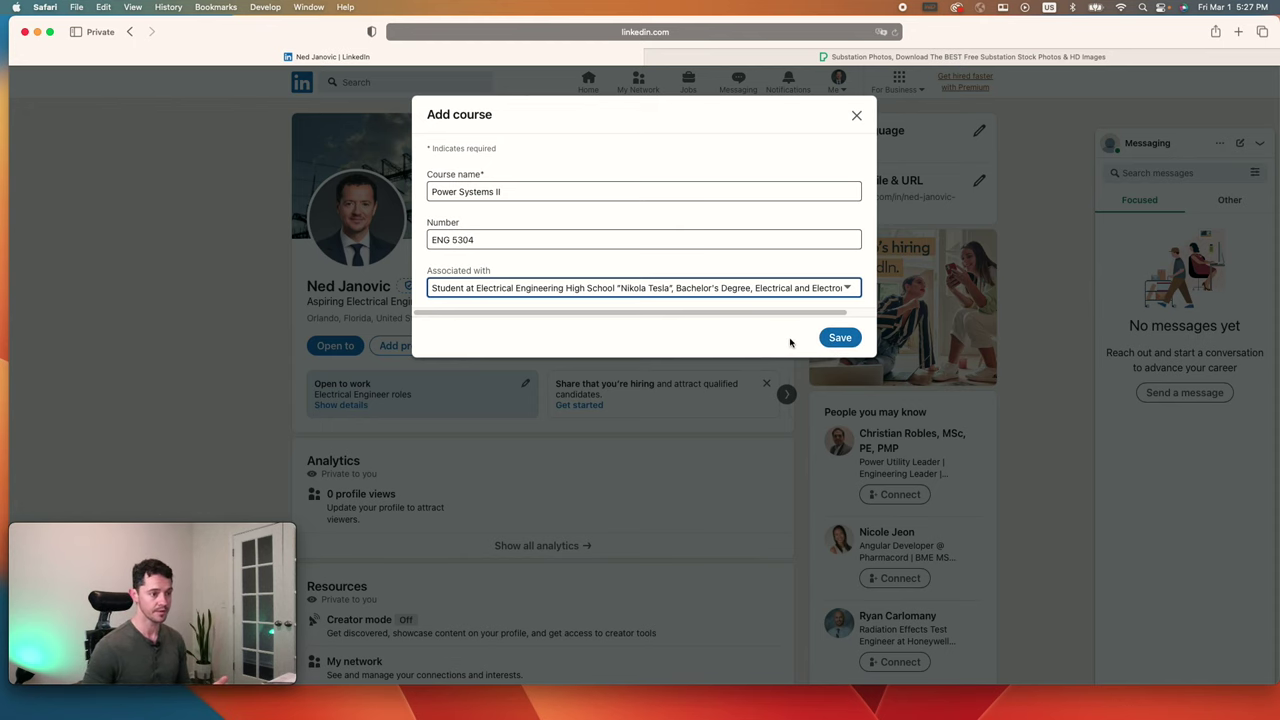
left_click(833, 339)
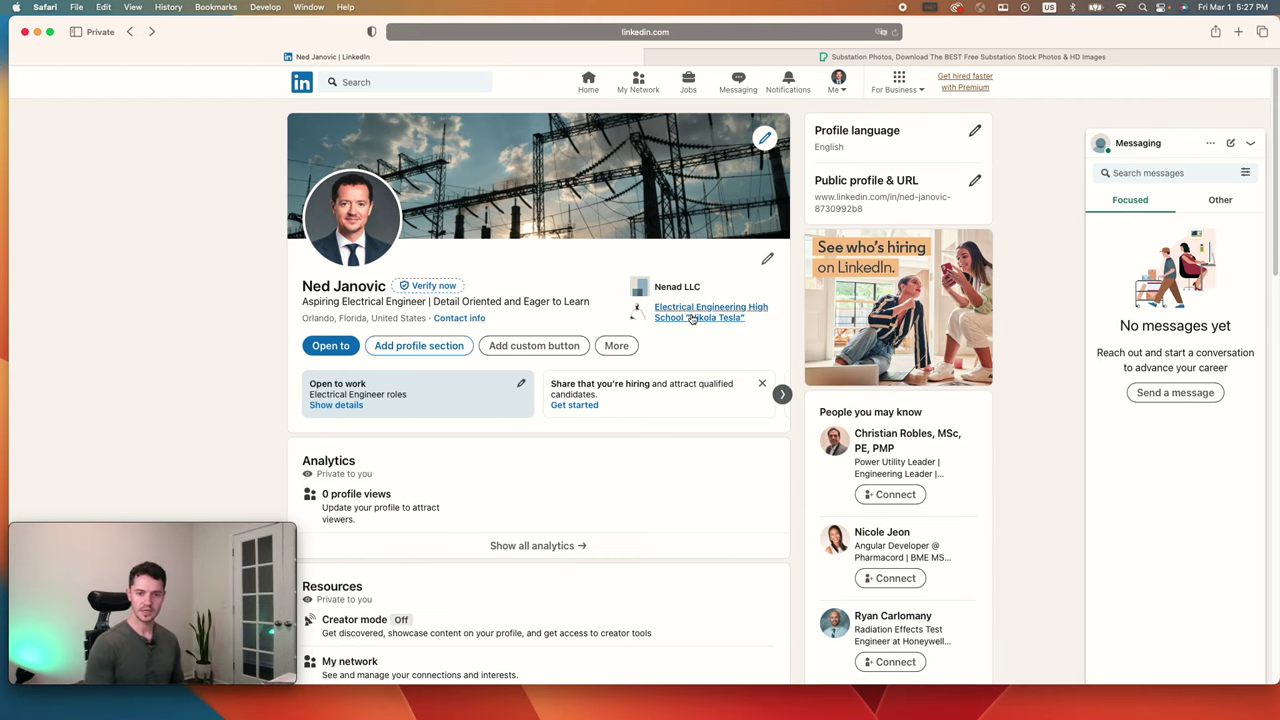
scroll(586, 497, "down", 15)
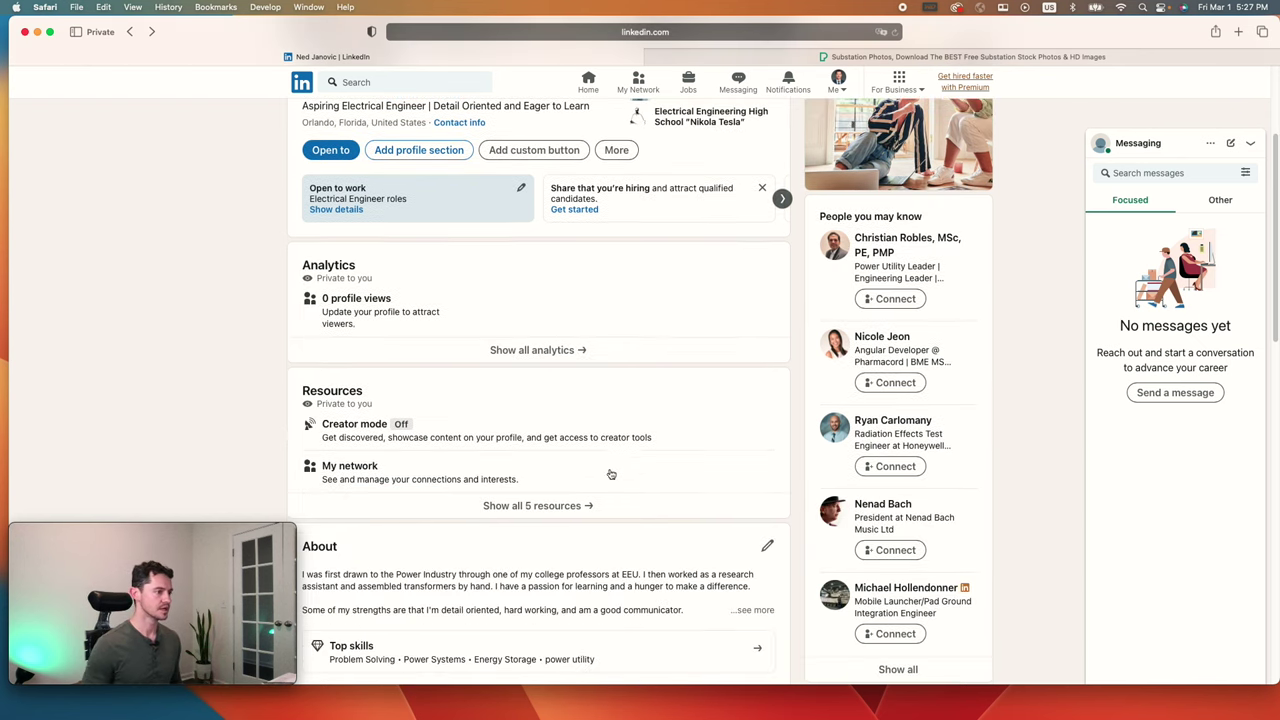
scroll(527, 525, "down", 3)
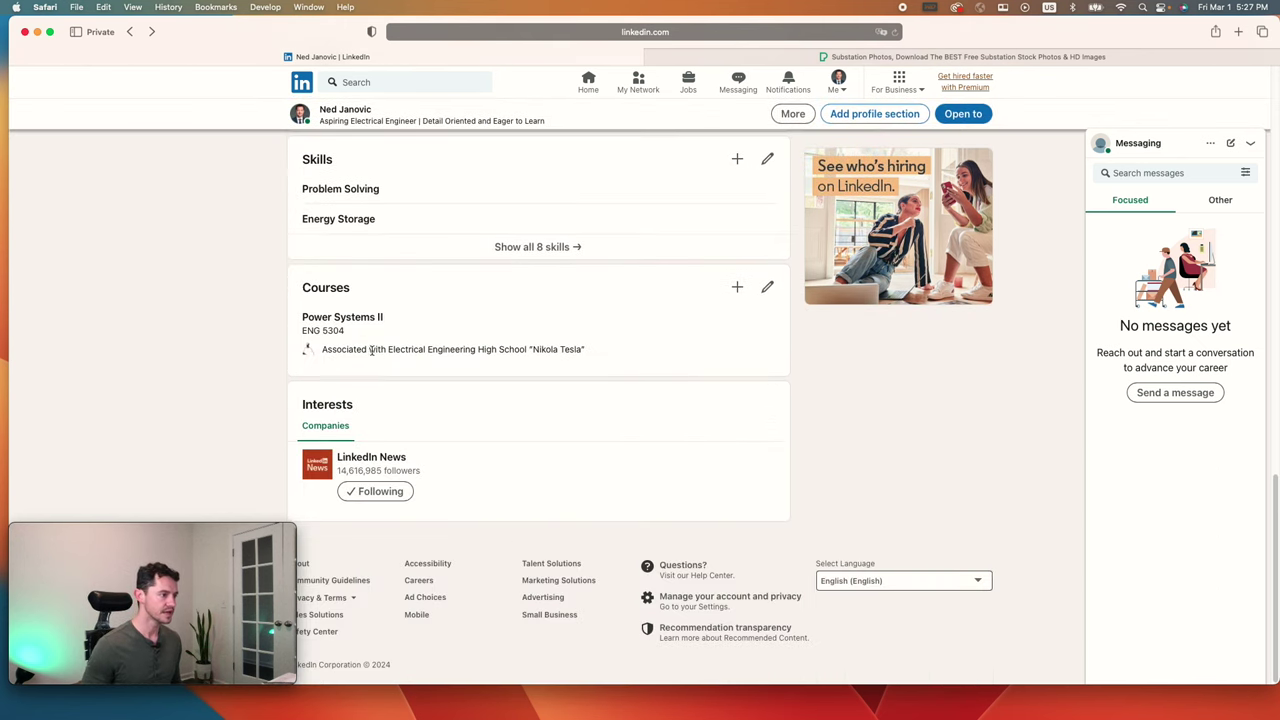
Step: Add a second course, Electromagnetics, ENG 6304, associated with the same engineering high school
left_click(738, 289)
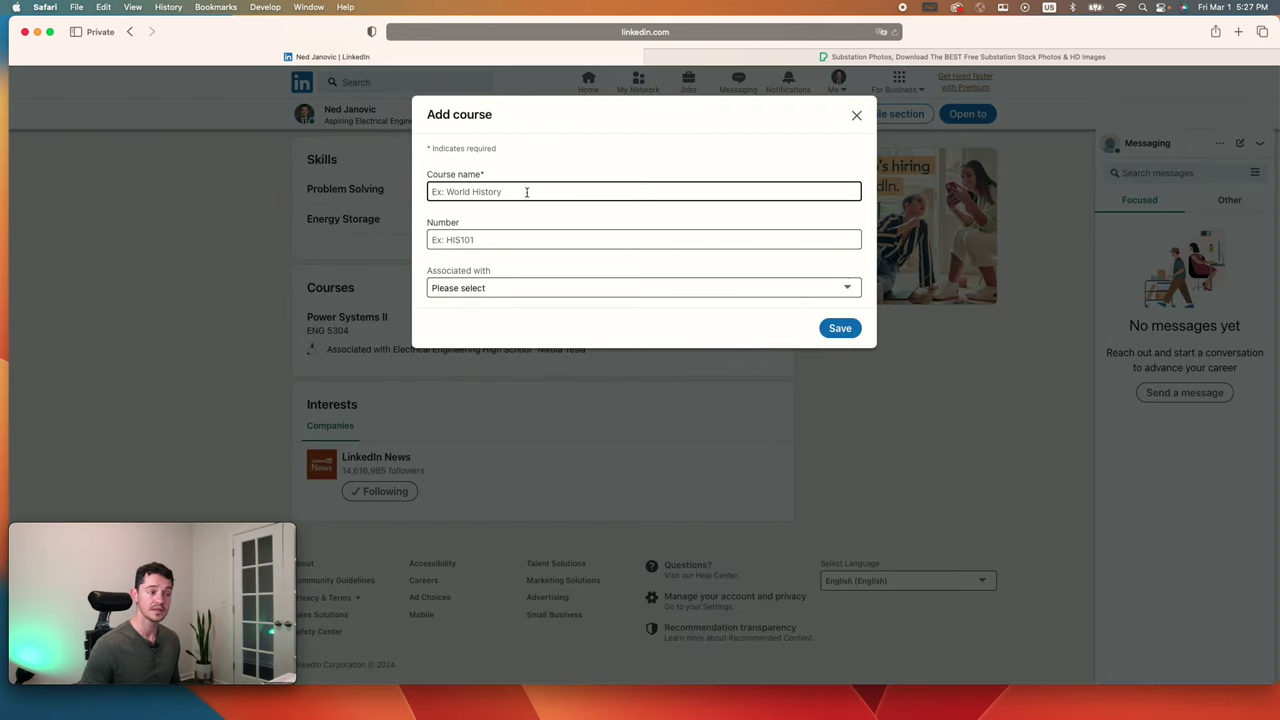
left_click(526, 191)
type("Electromang")
key("BackSpace")
key("BackSpace")
type("gnetics")
key("Tab")
type("ENG 6304")
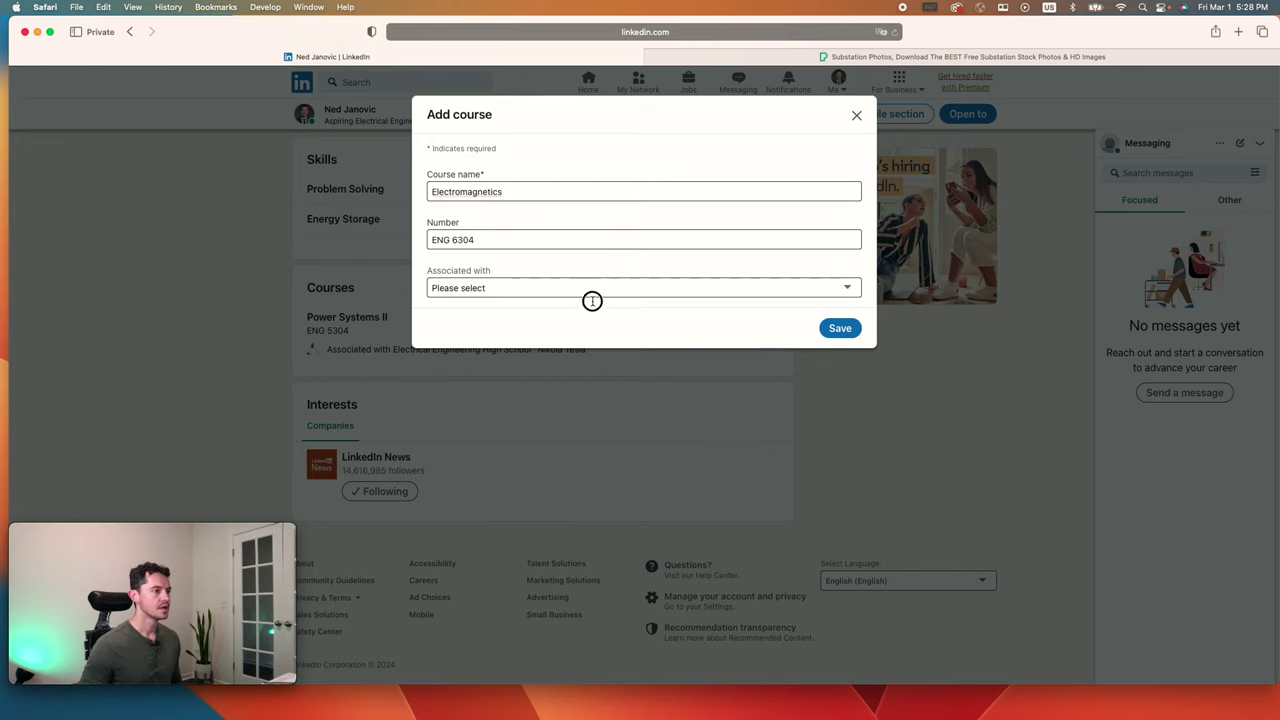
left_click(591, 288)
left_click(569, 311)
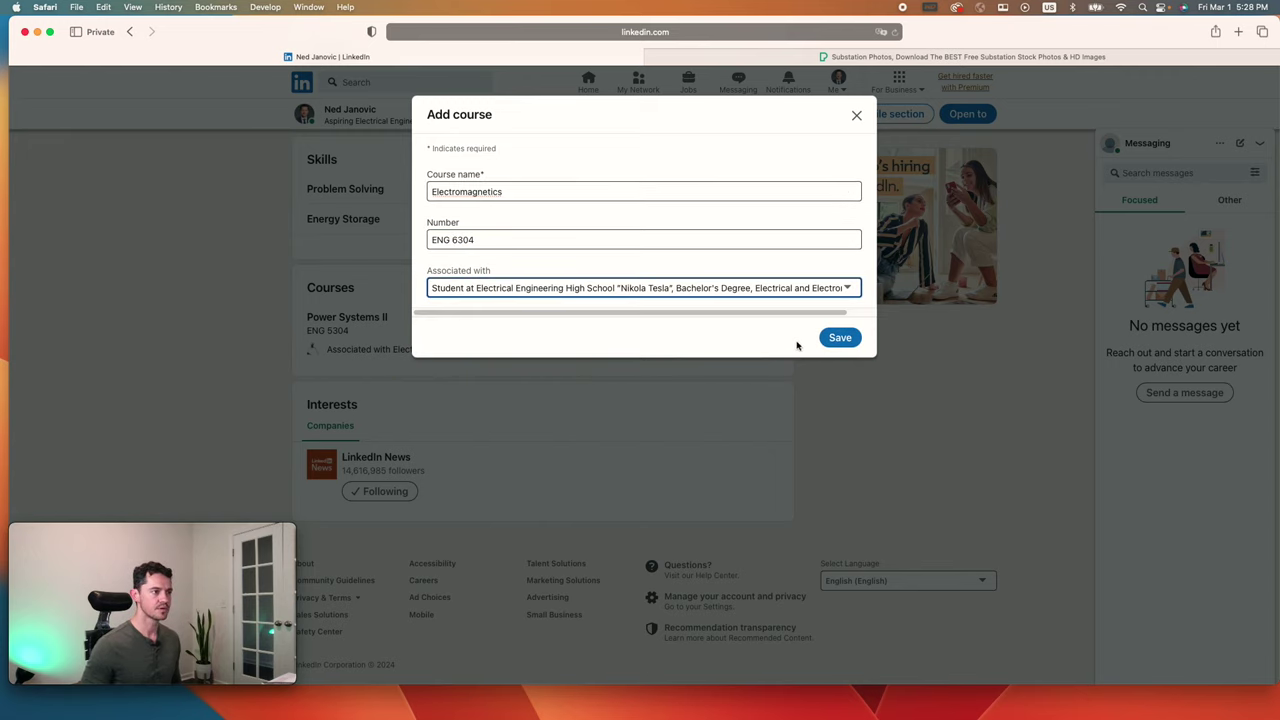
left_click(845, 337)
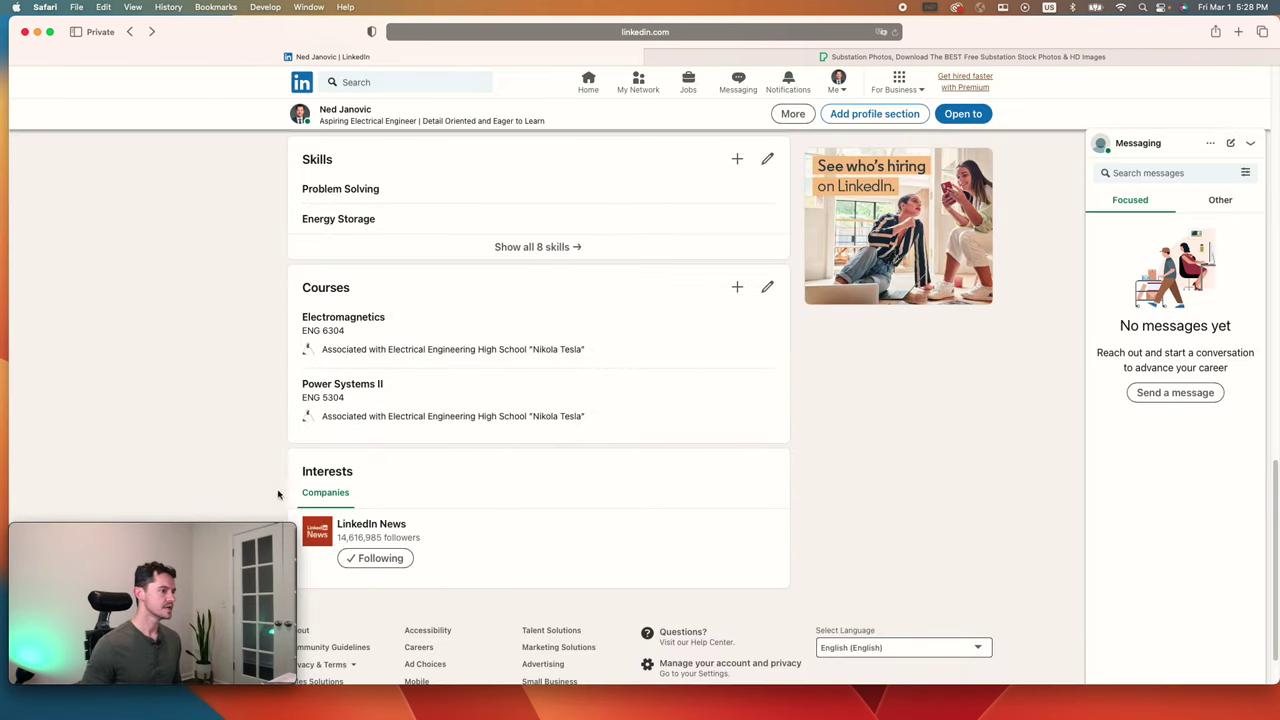
scroll(620, 500, "up", 5)
scroll(624, 510, "down", 5)
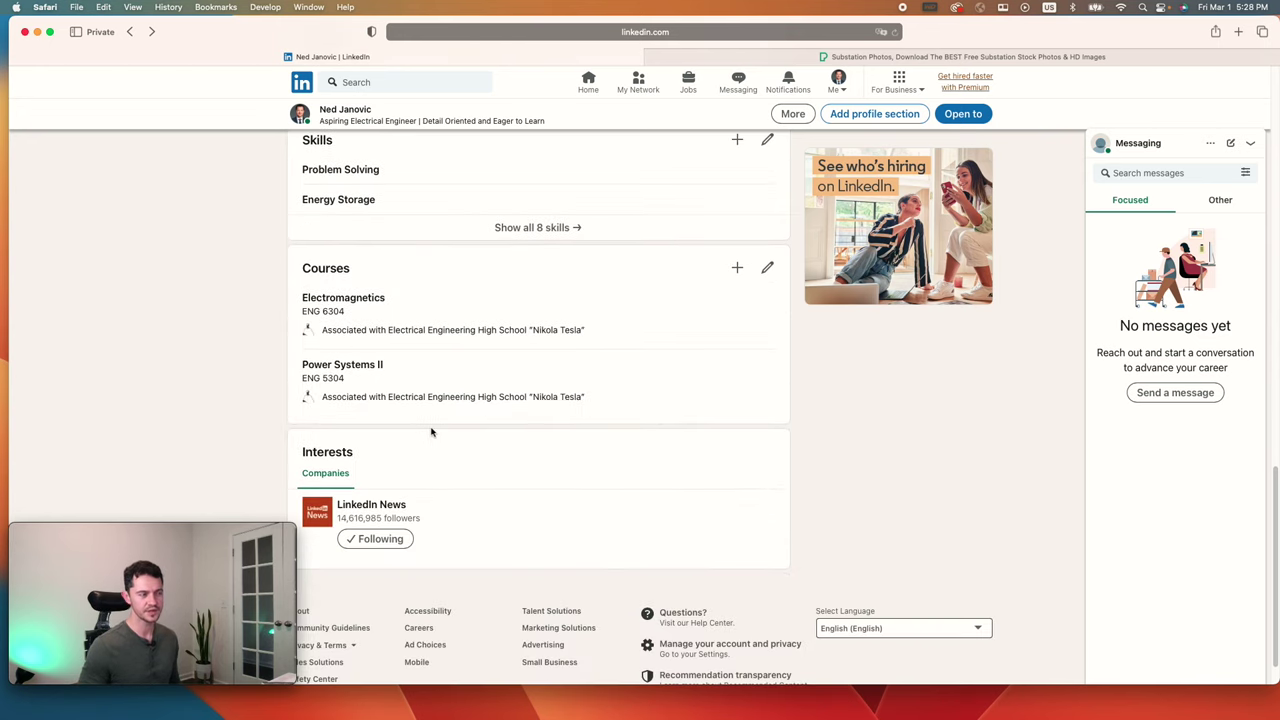
scroll(514, 446, "up", 5)
scroll(493, 450, "up", 15)
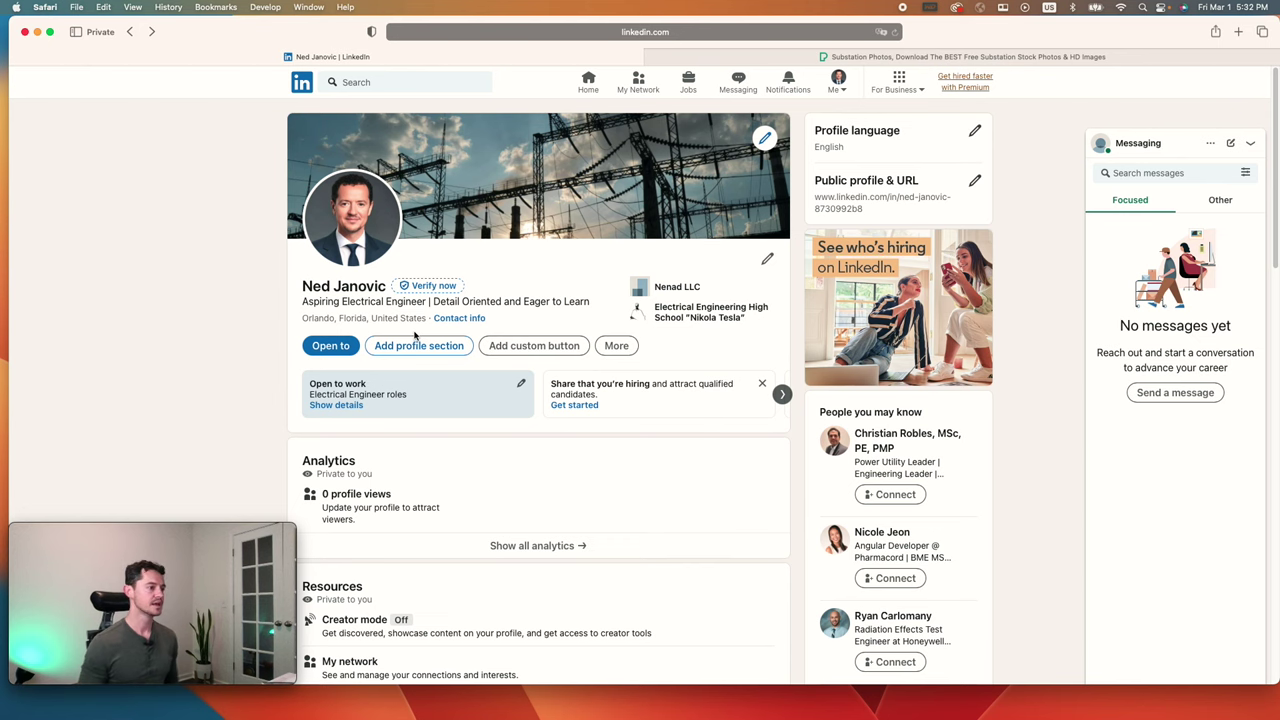
left_click(420, 345)
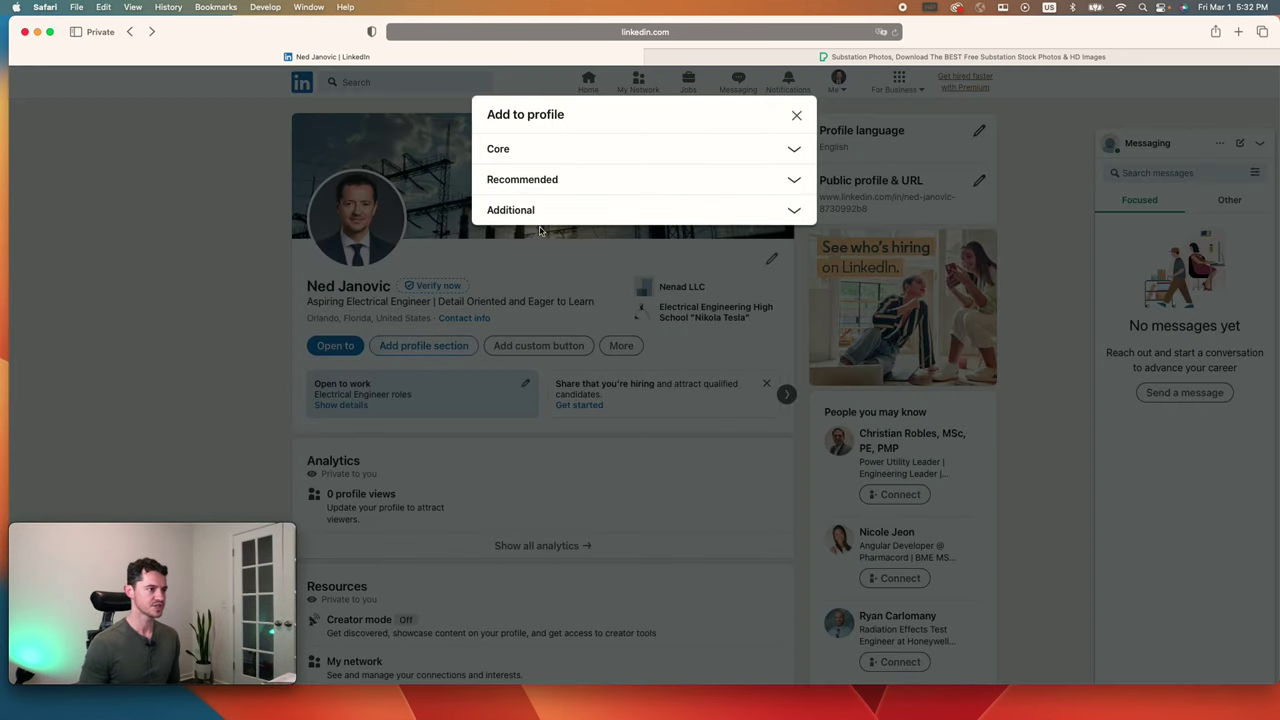
left_click(561, 184)
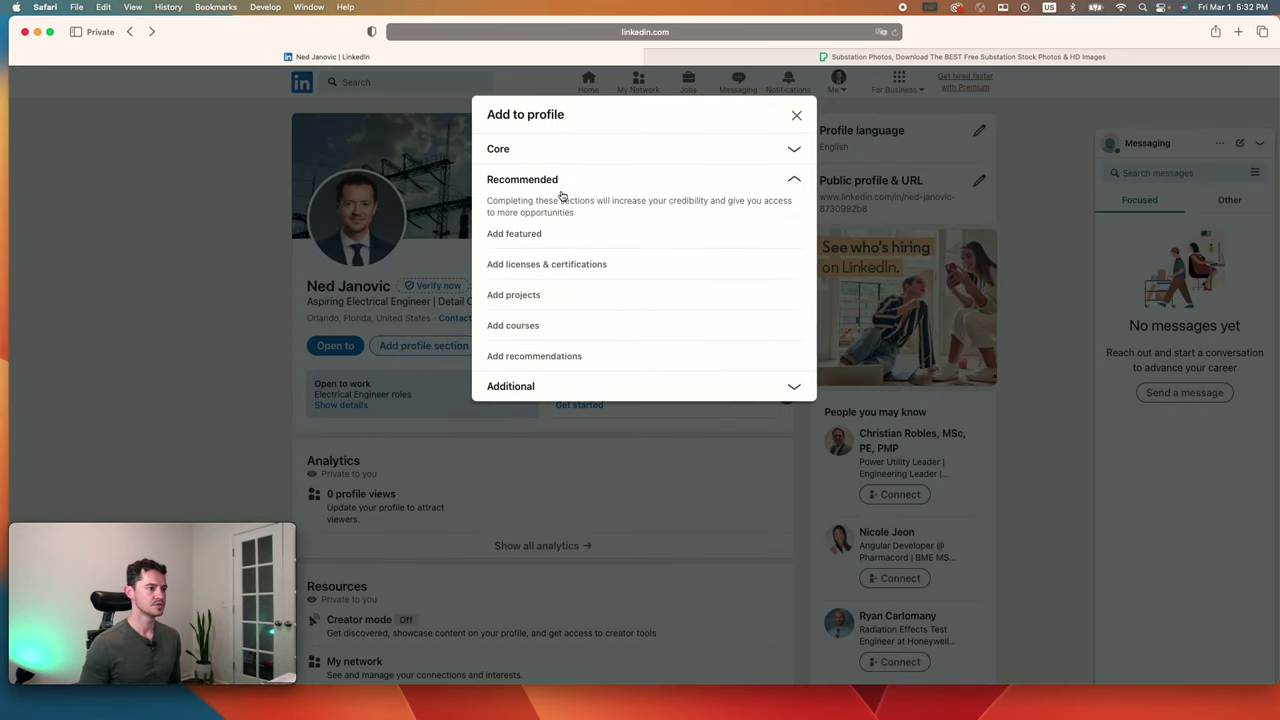
left_click(561, 357)
left_click(502, 236)
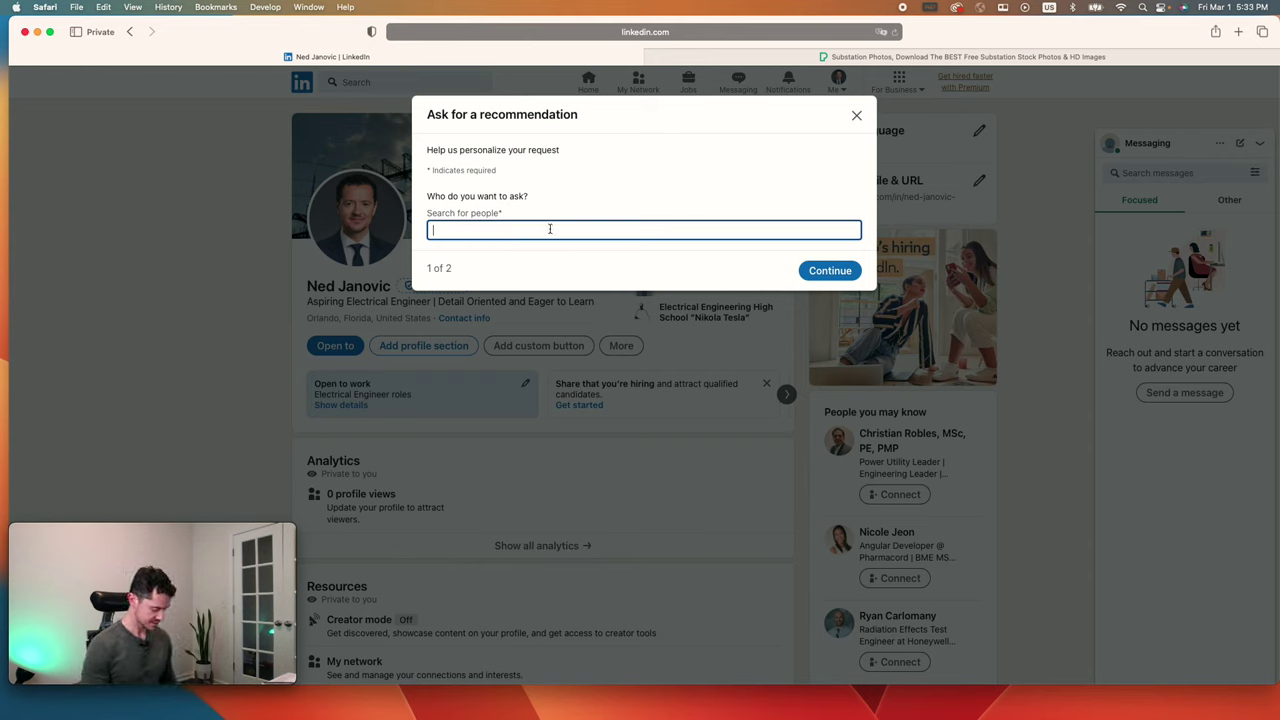
type("elon musk")
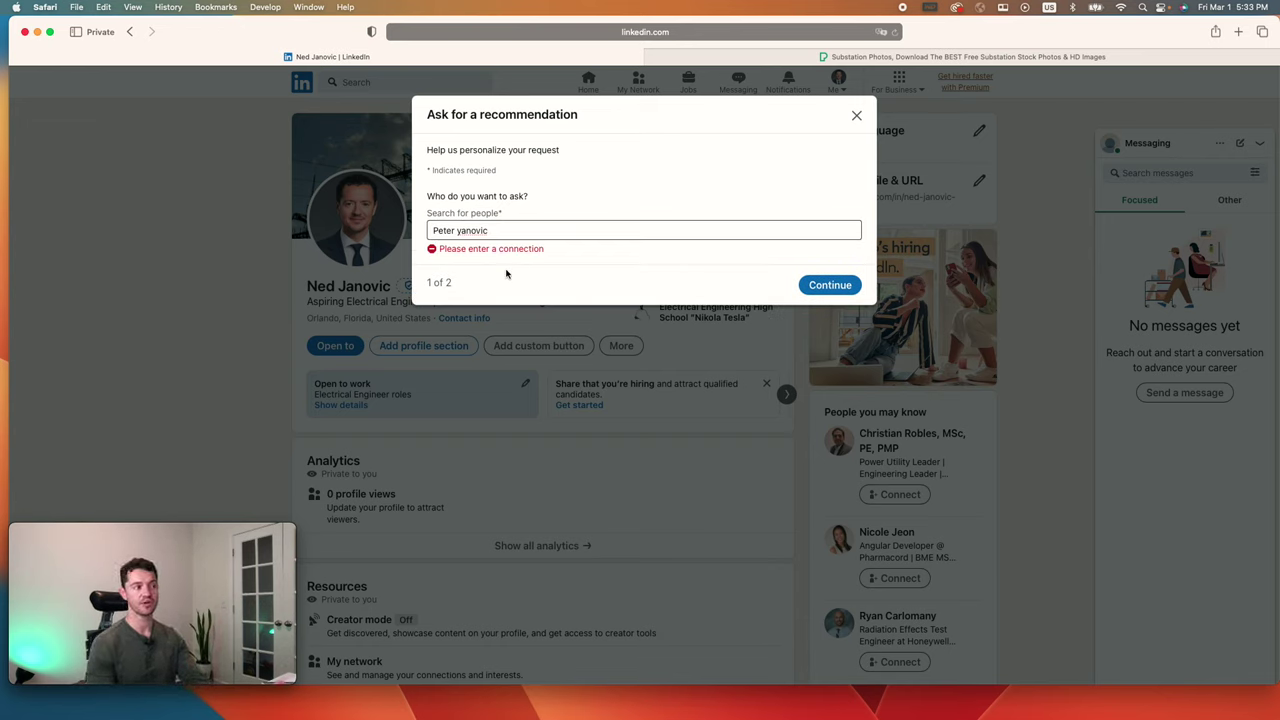
left_click(856, 115)
left_click(655, 317)
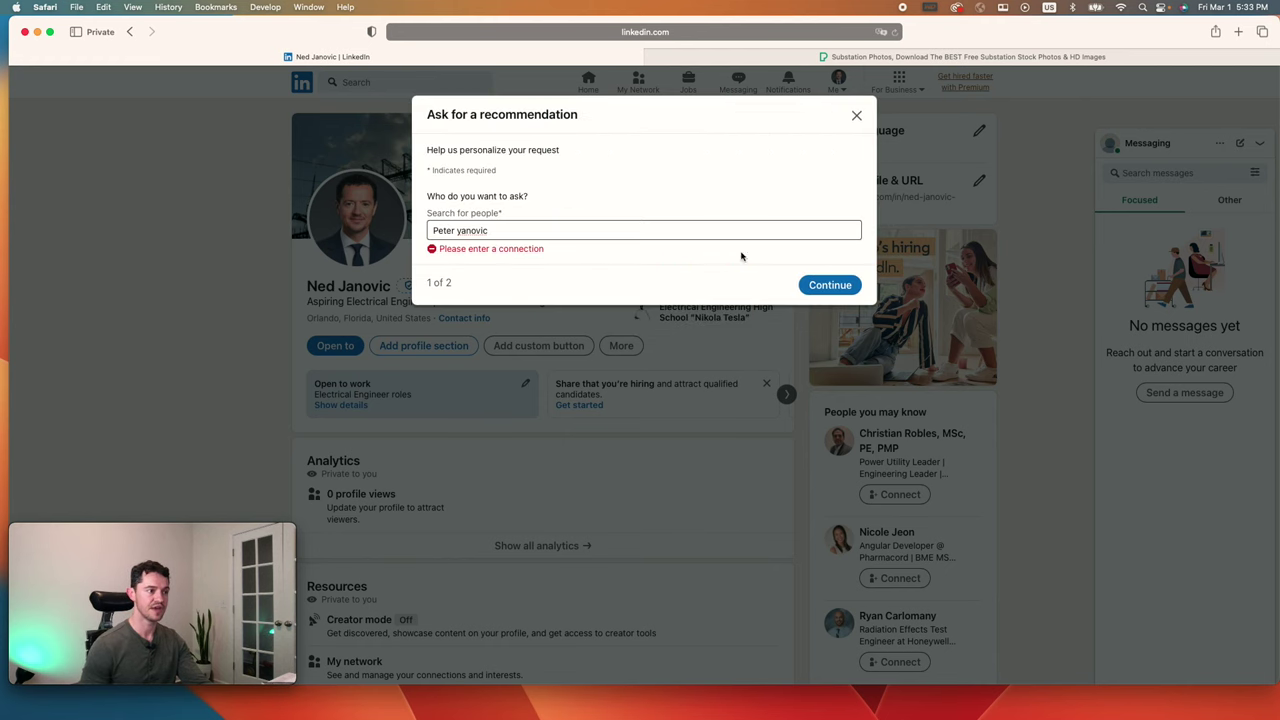
left_click(857, 118)
left_click(711, 320)
scroll(426, 477, "down", 2)
scroll(426, 477, "down", 15)
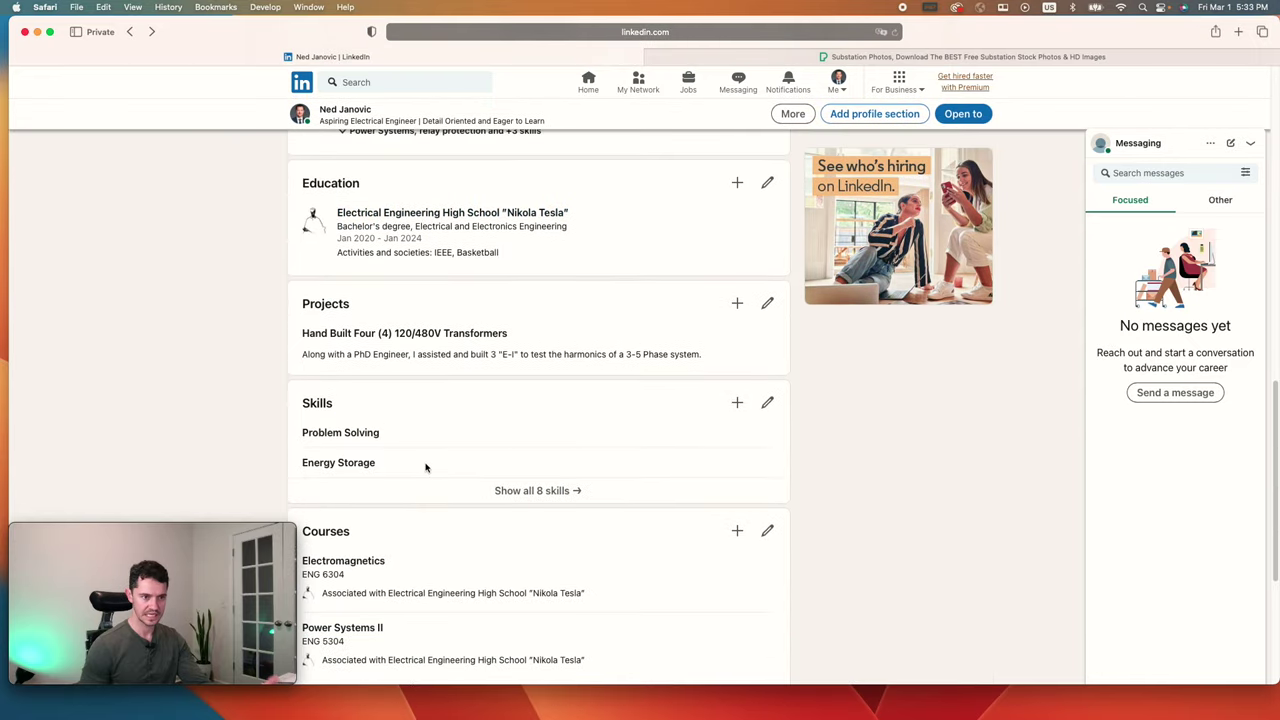
scroll(427, 457, "up", 20)
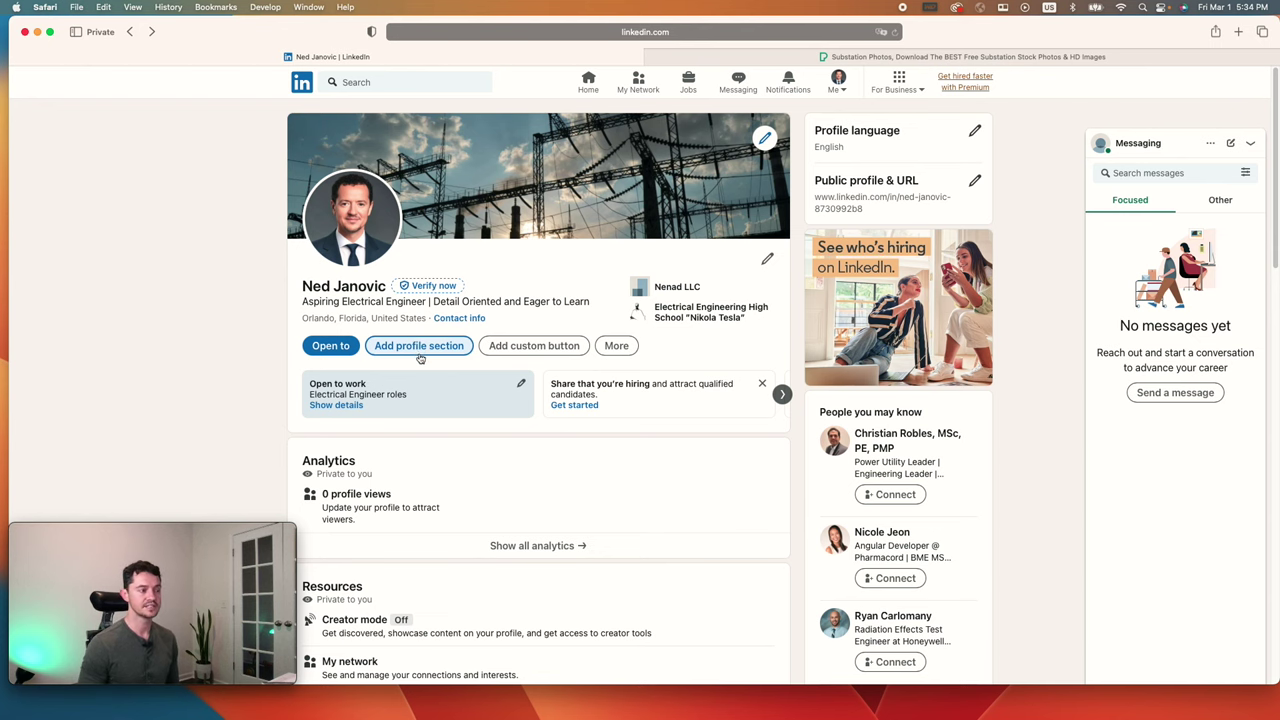
Step: Open the contact info editor from the Additional profile sections
left_click(425, 349)
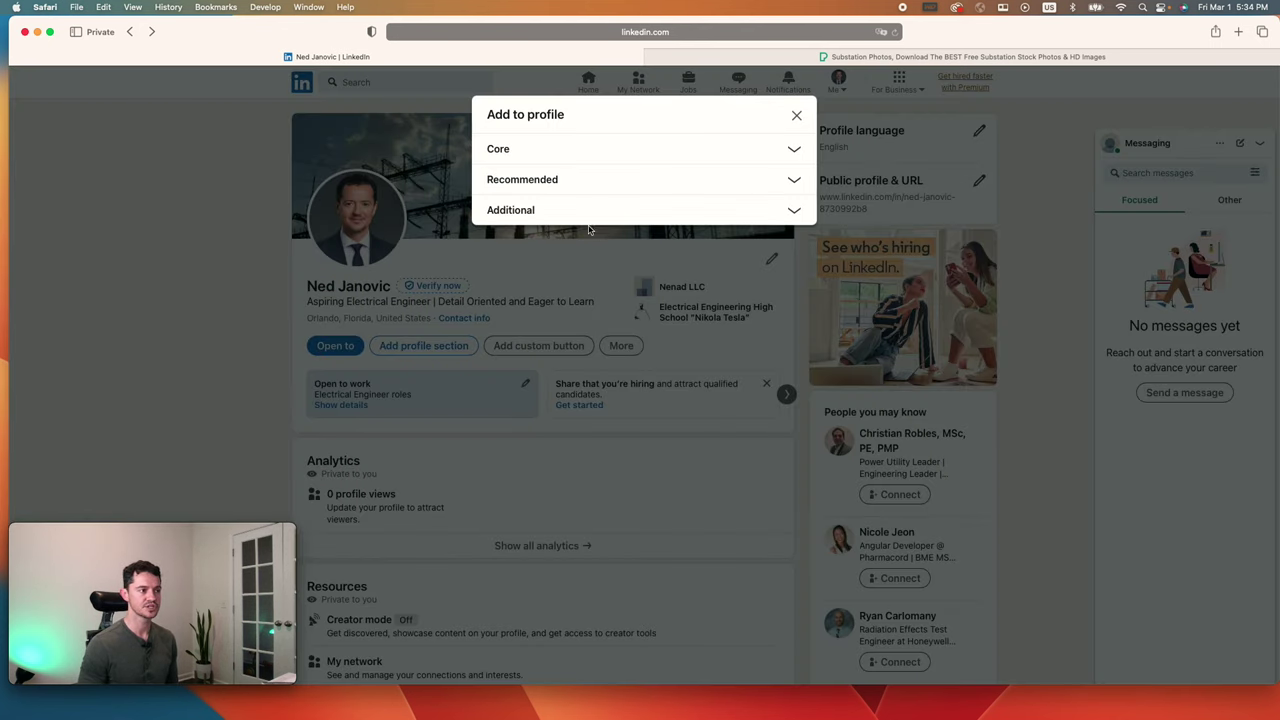
left_click(606, 184)
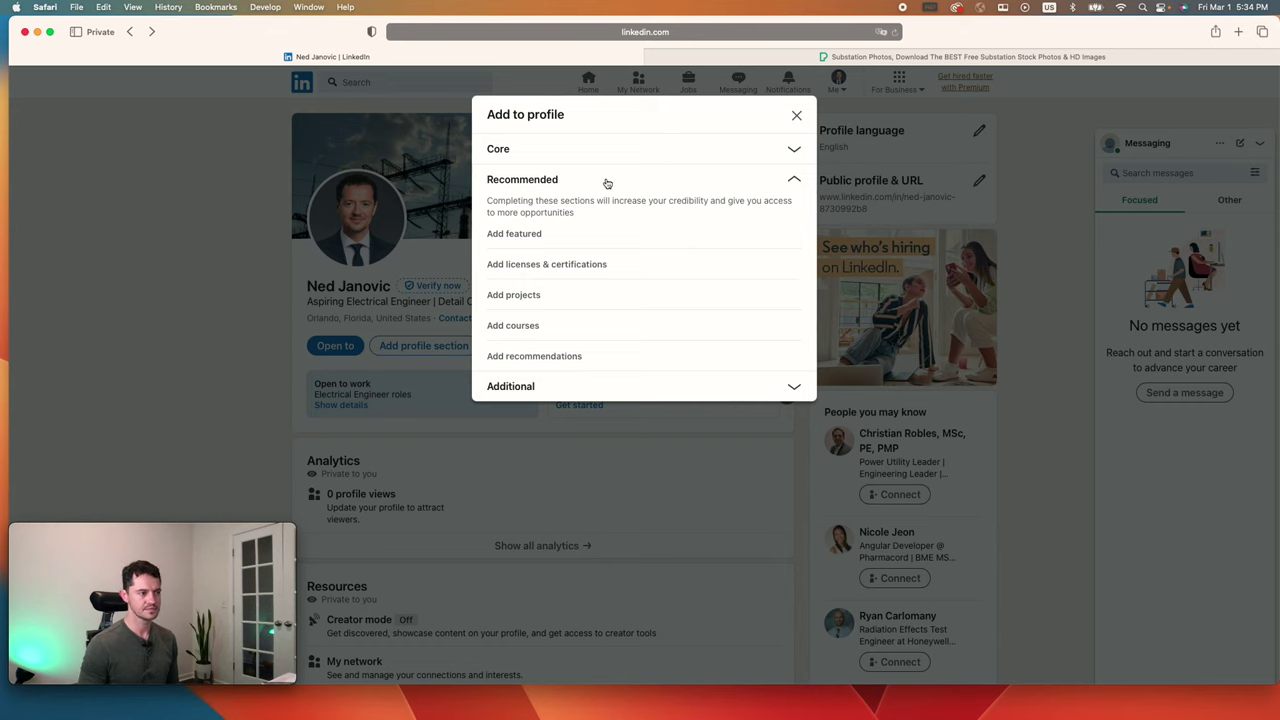
left_click(606, 183)
left_click(608, 209)
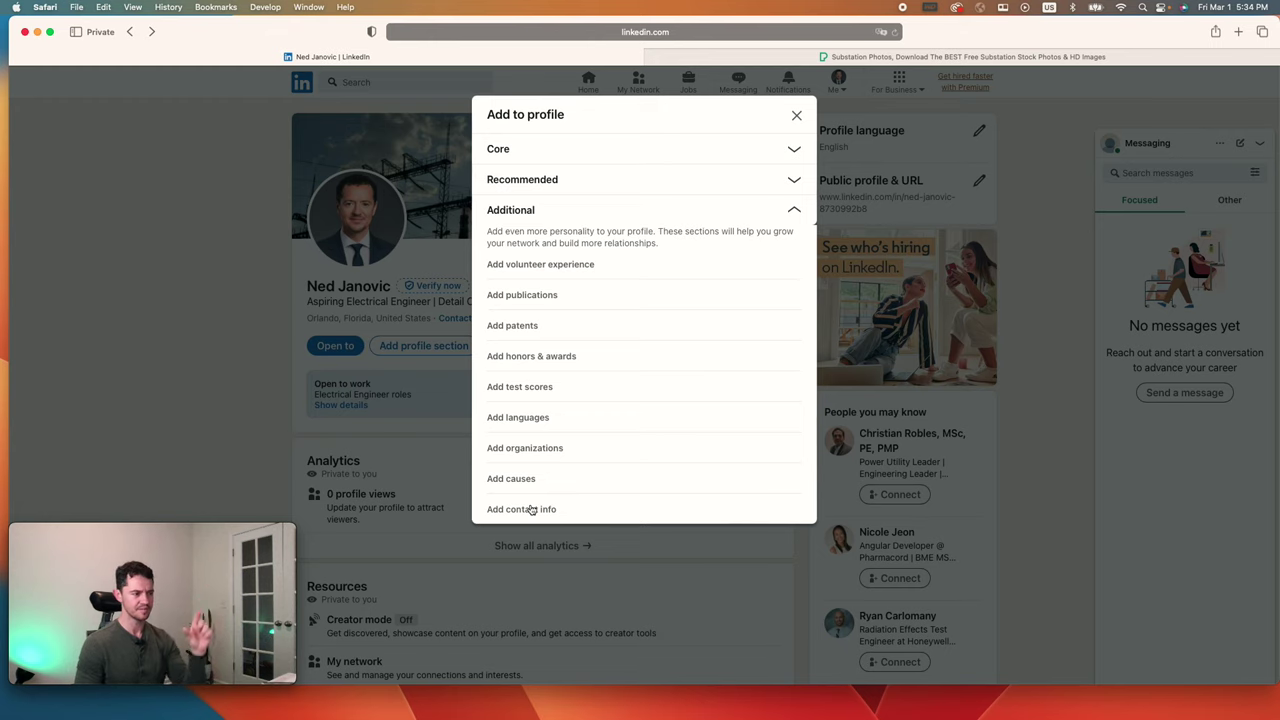
left_click(531, 513)
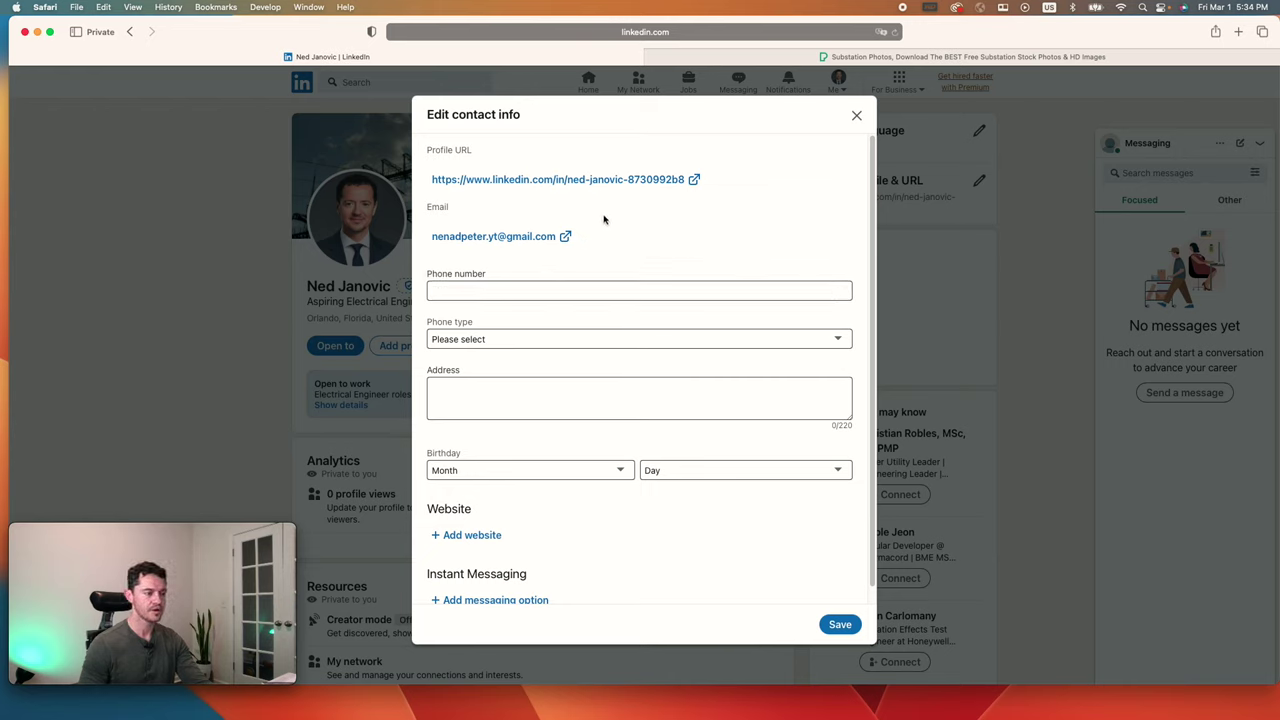
scroll(606, 330, "down", 2)
scroll(640, 320, "up", 2)
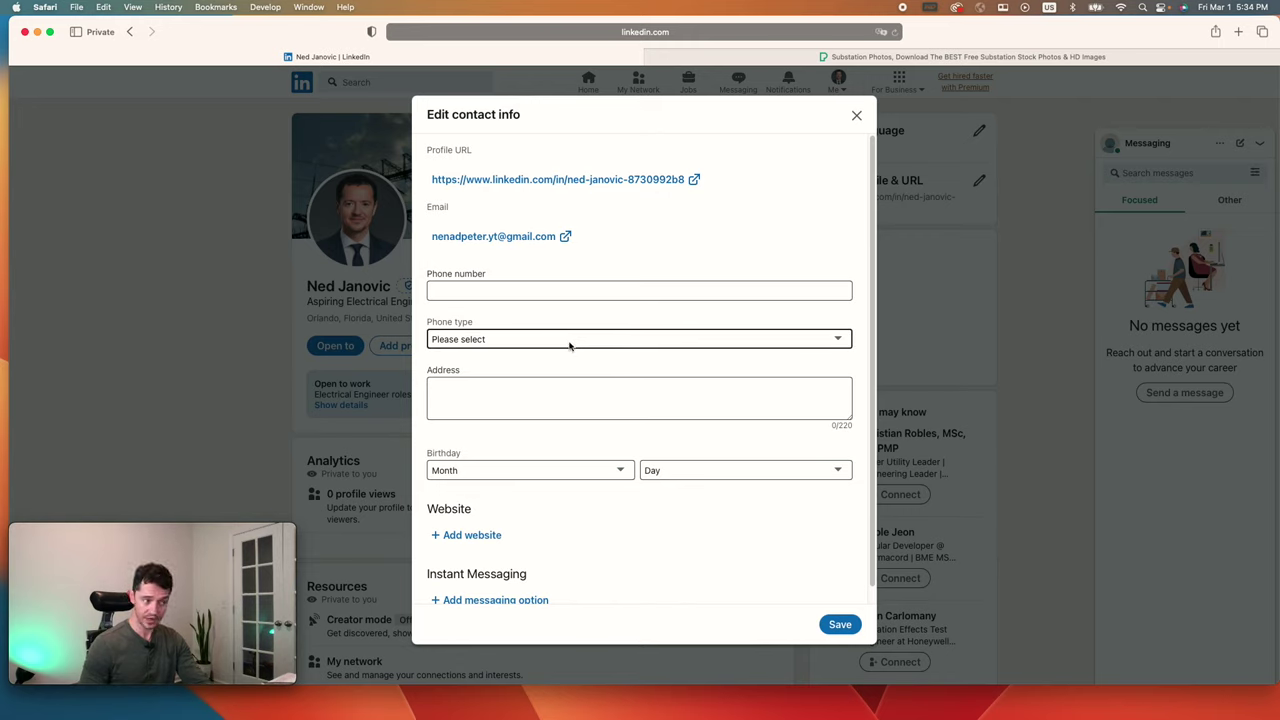
scroll(671, 414, "down", 1)
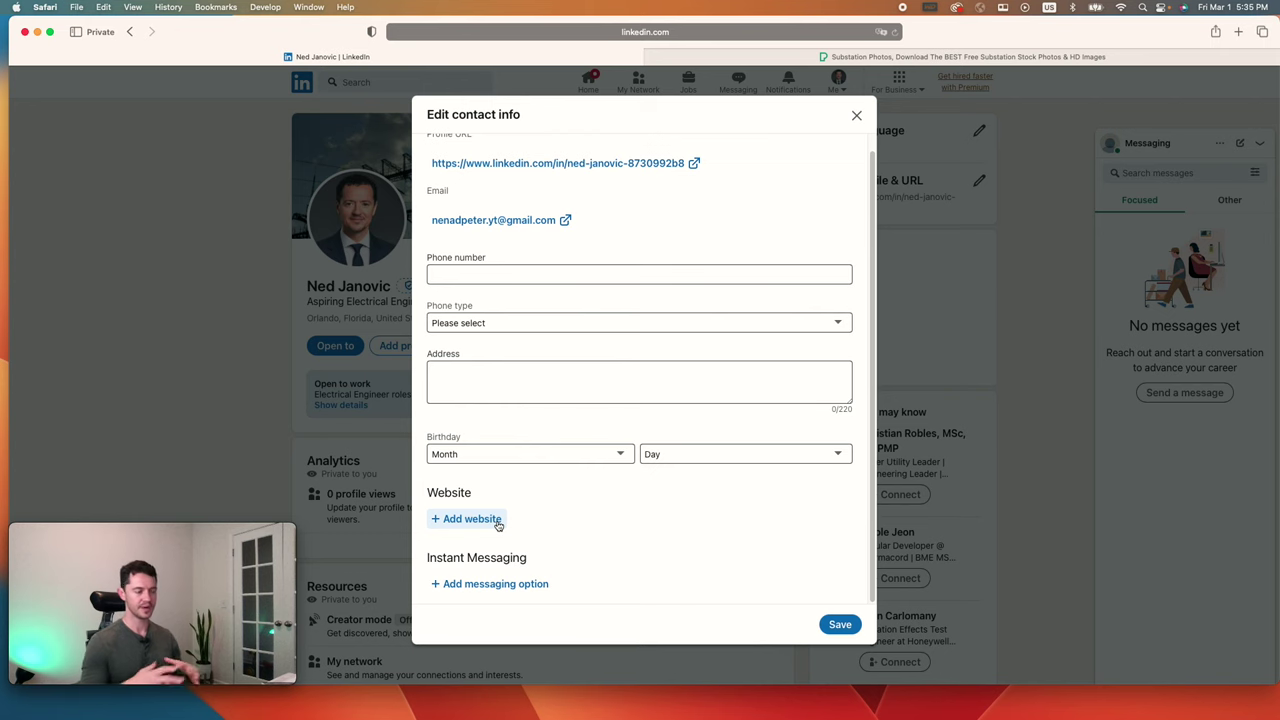
Step: Paste the YouTube channel URL as a new website and save the contact info
left_click(497, 520)
left_click(509, 520)
type("https://www.youtube.com/channel/UC3BUzNeCji-x0rtYDN1BEpQ")
left_click(835, 624)
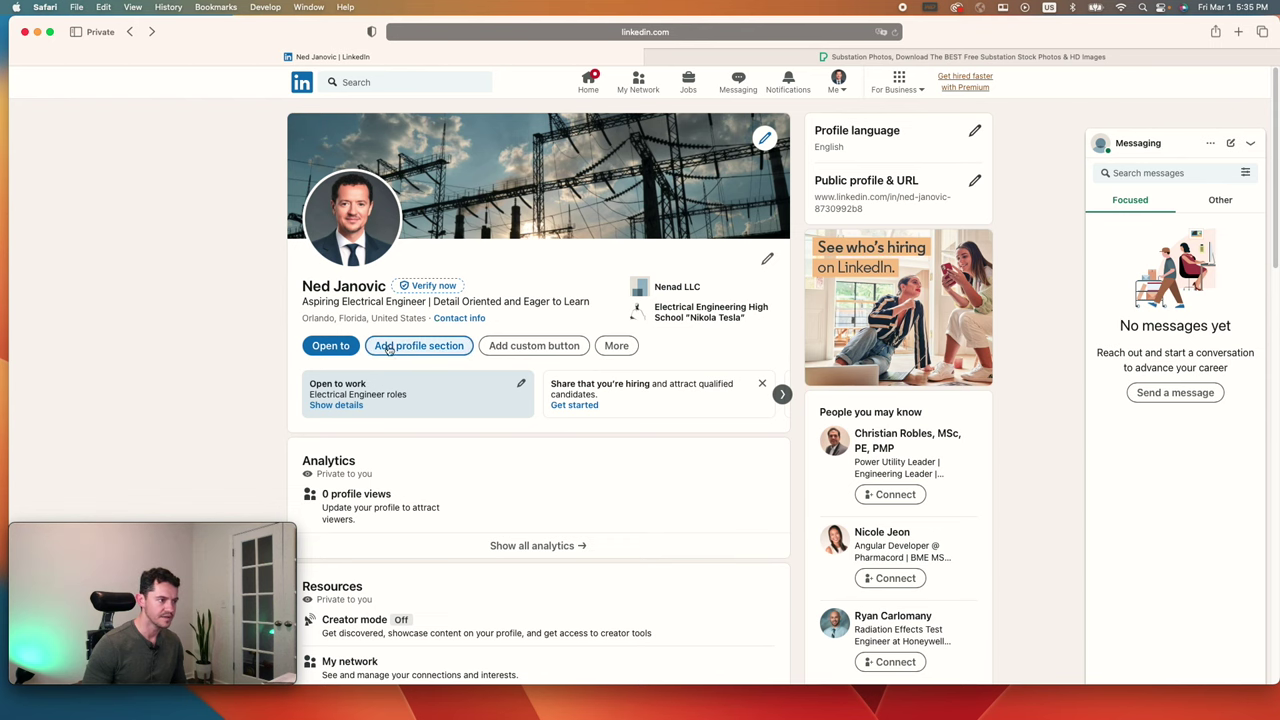
left_click(470, 321)
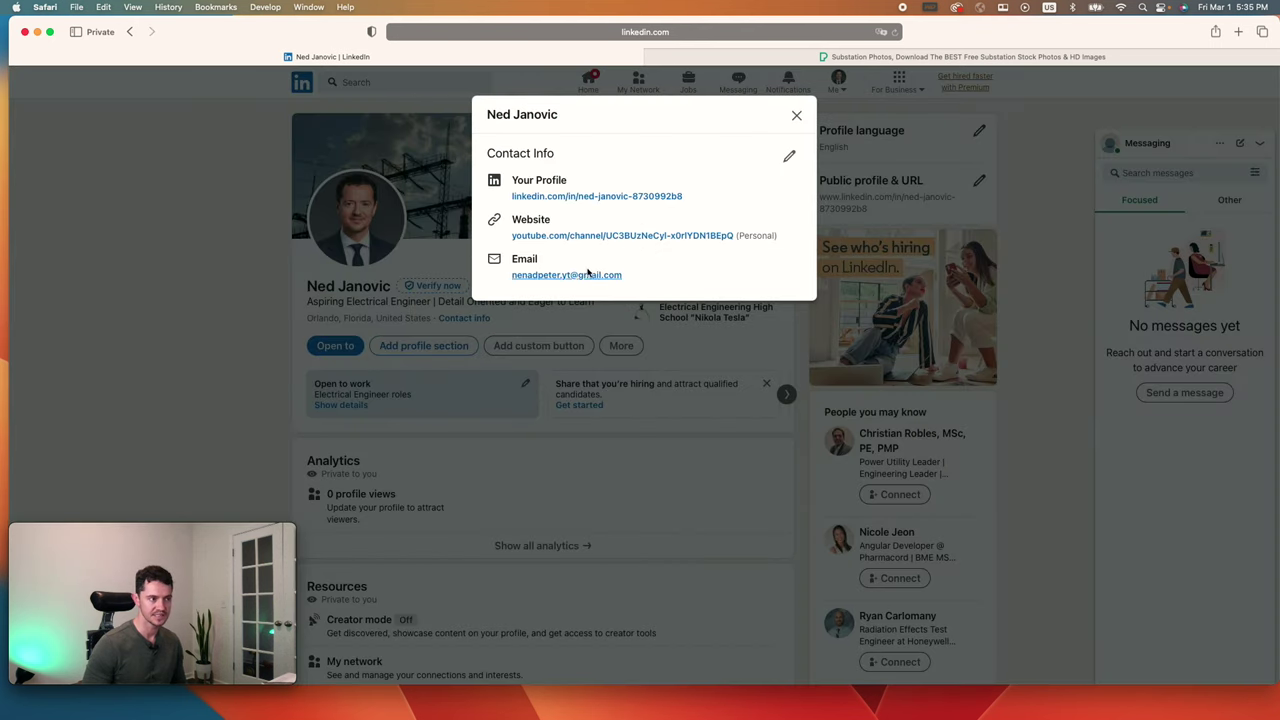
left_click(834, 268)
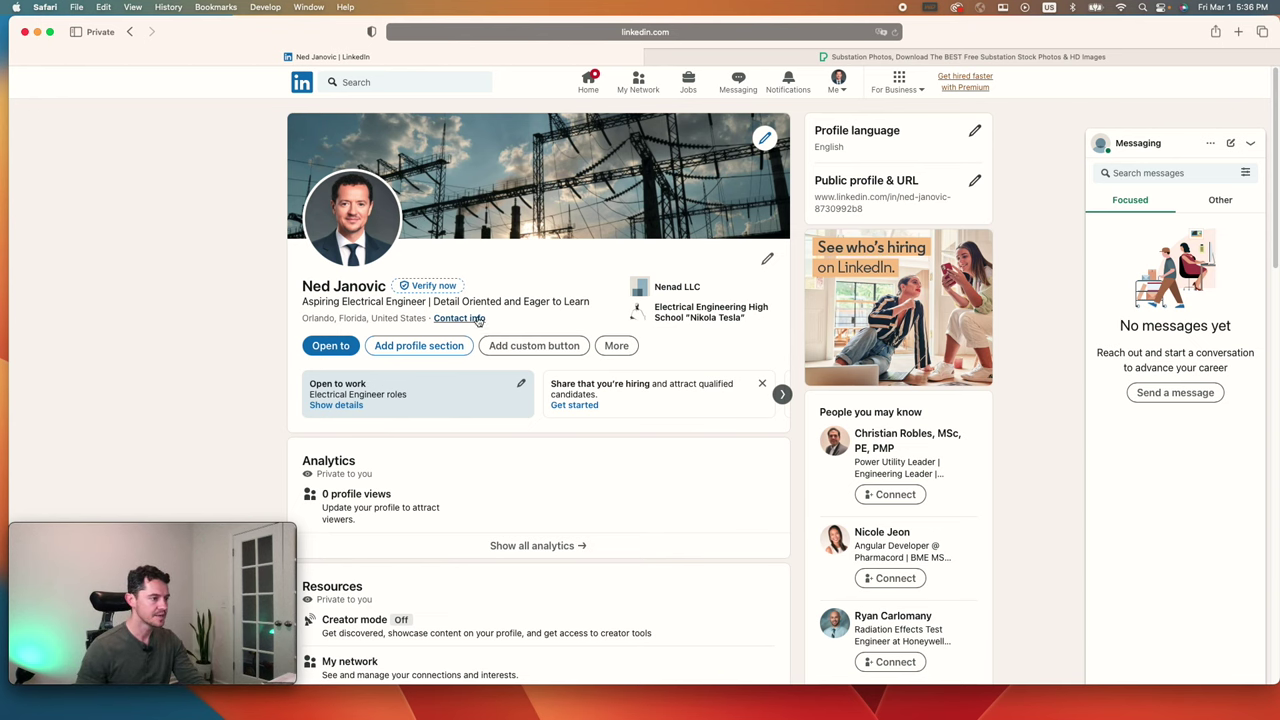
scroll(478, 323, "down", 8)
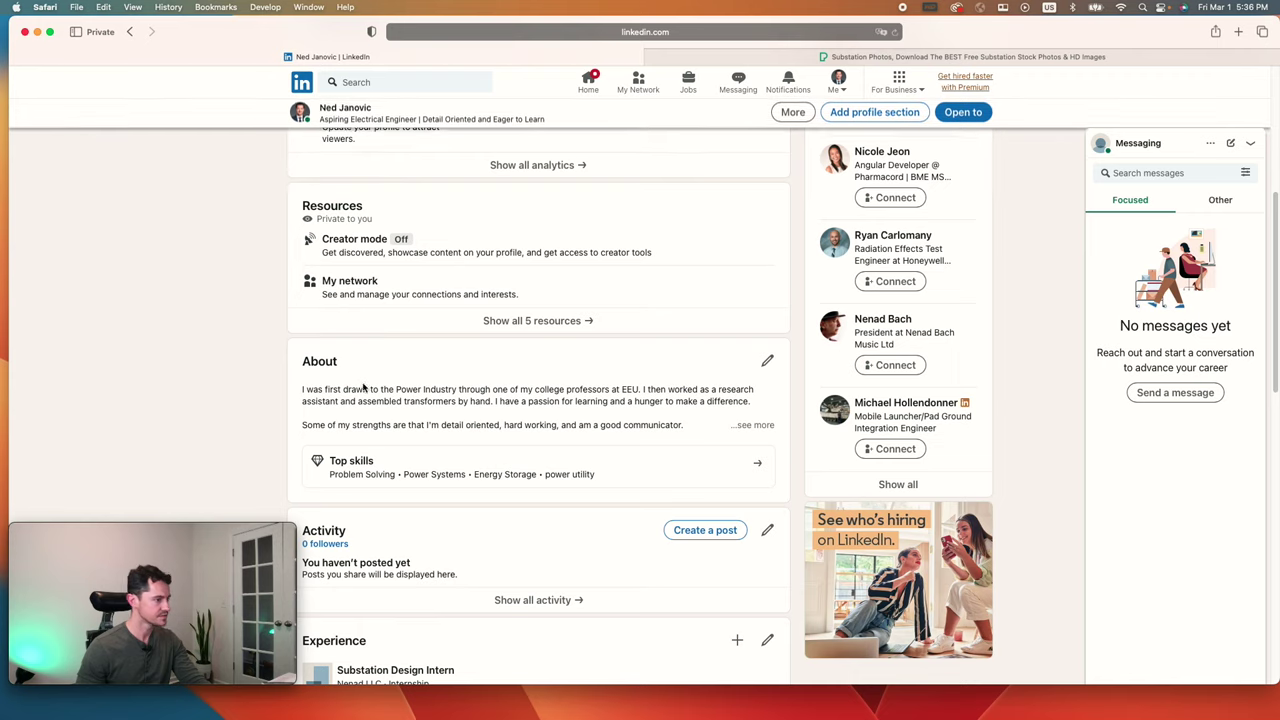
scroll(372, 379, "down", 4)
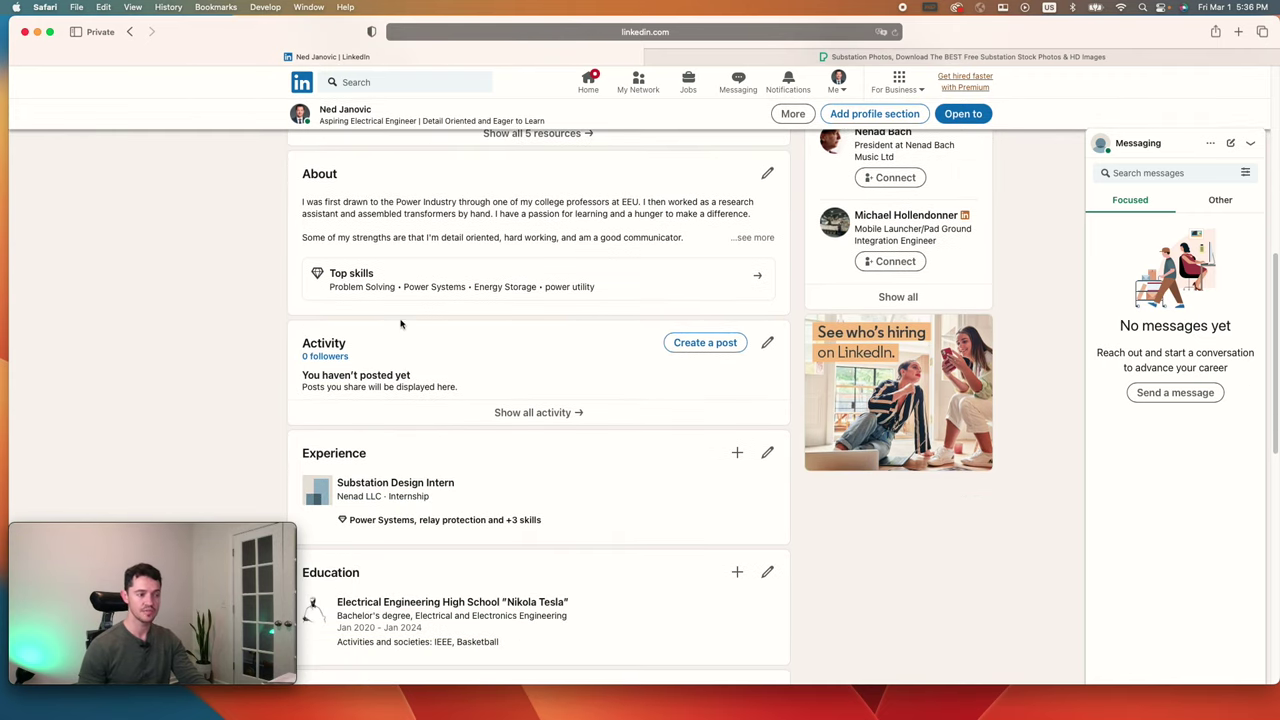
scroll(400, 323, "down", 15)
scroll(549, 346, "up", 20)
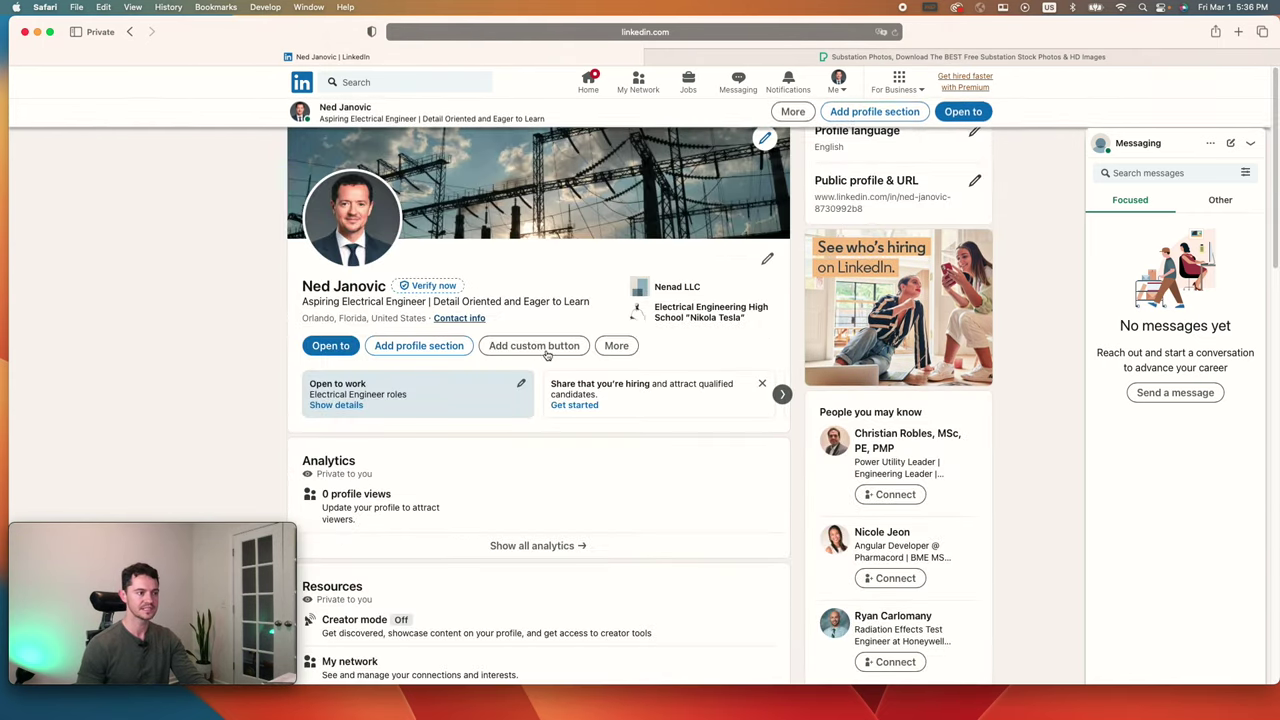
scroll(560, 334, "down", 20)
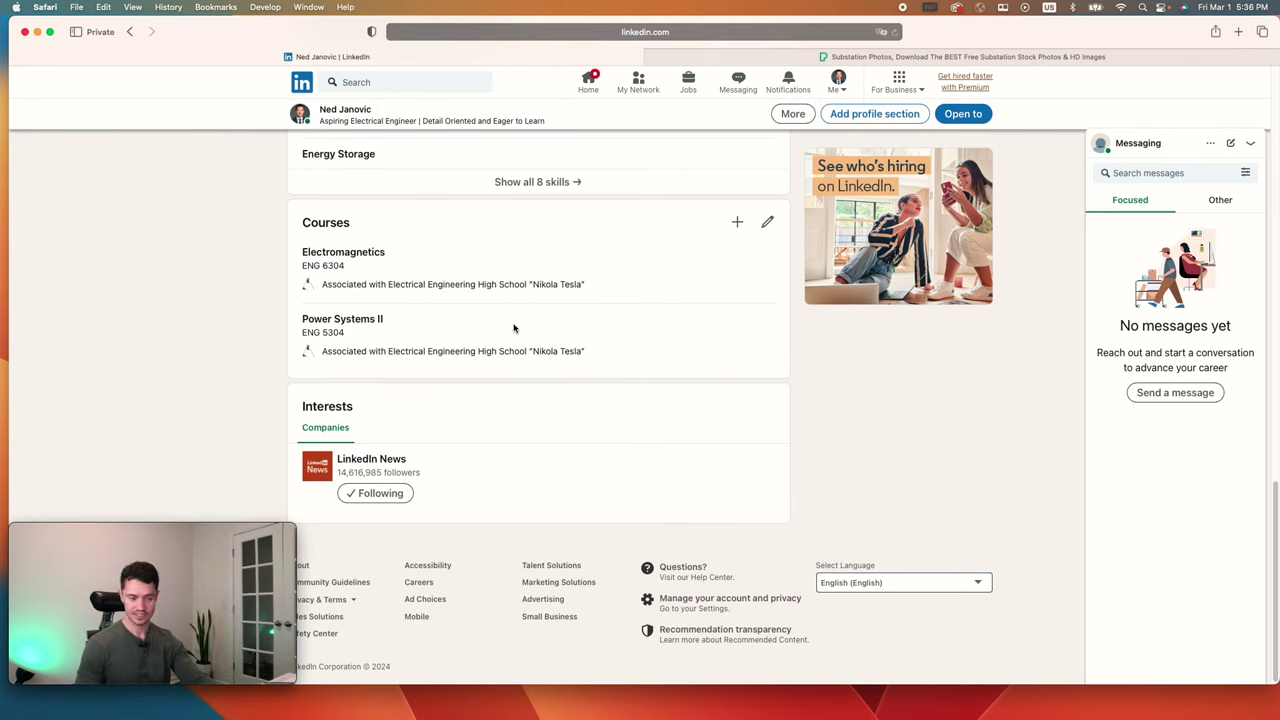
scroll(560, 426, "up", 4)
scroll(568, 430, "up", 15)
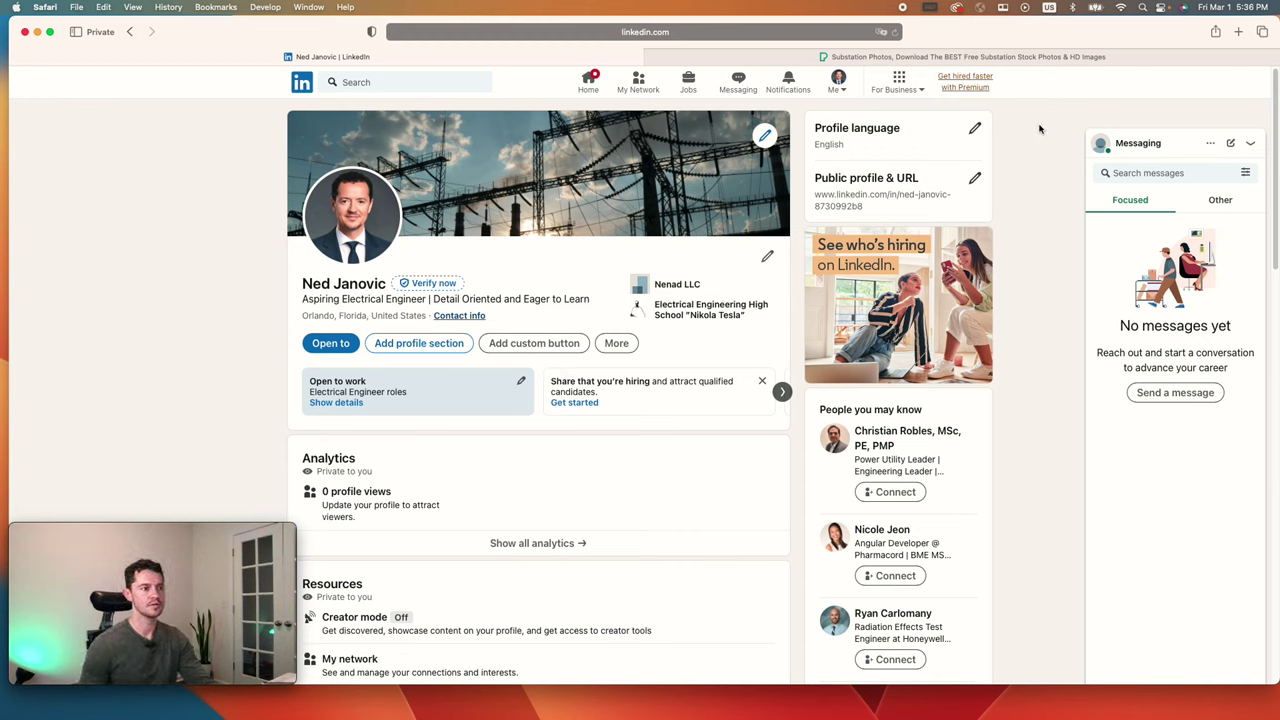
Step: Preview the public profile, leave the custom URL unchanged, and return to the profile tab
left_click(975, 178)
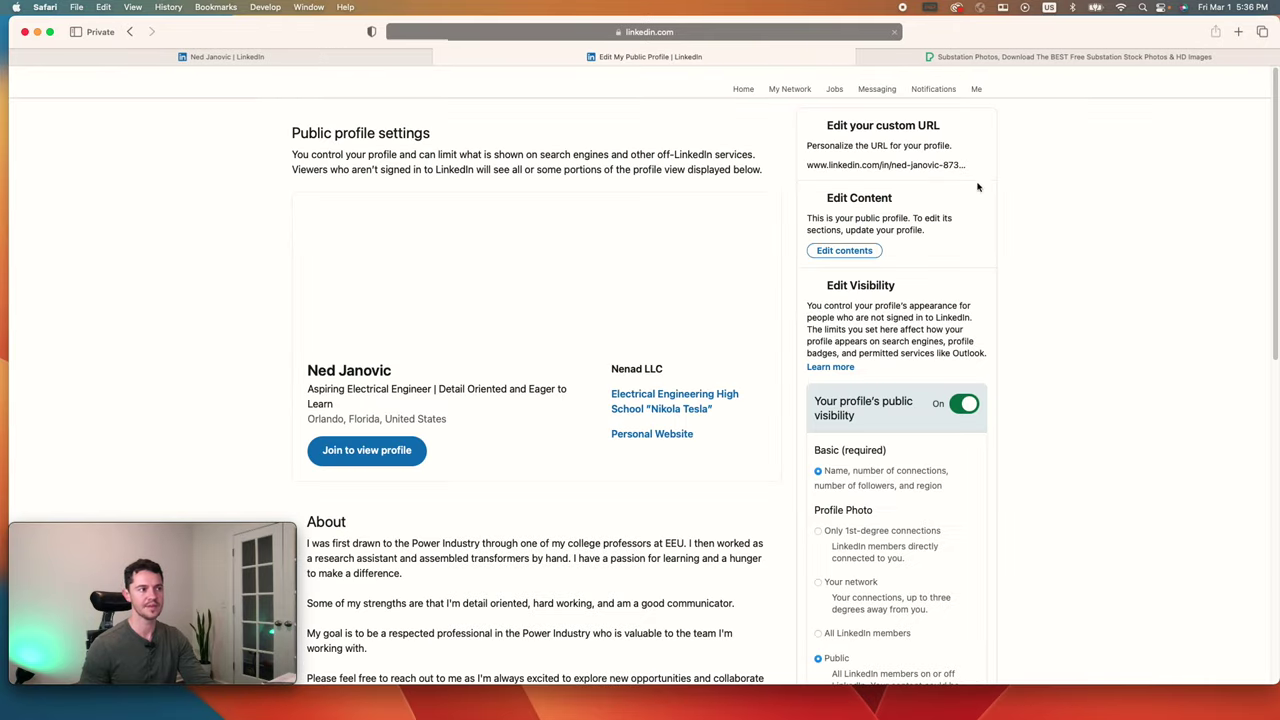
scroll(486, 423, "down", 10)
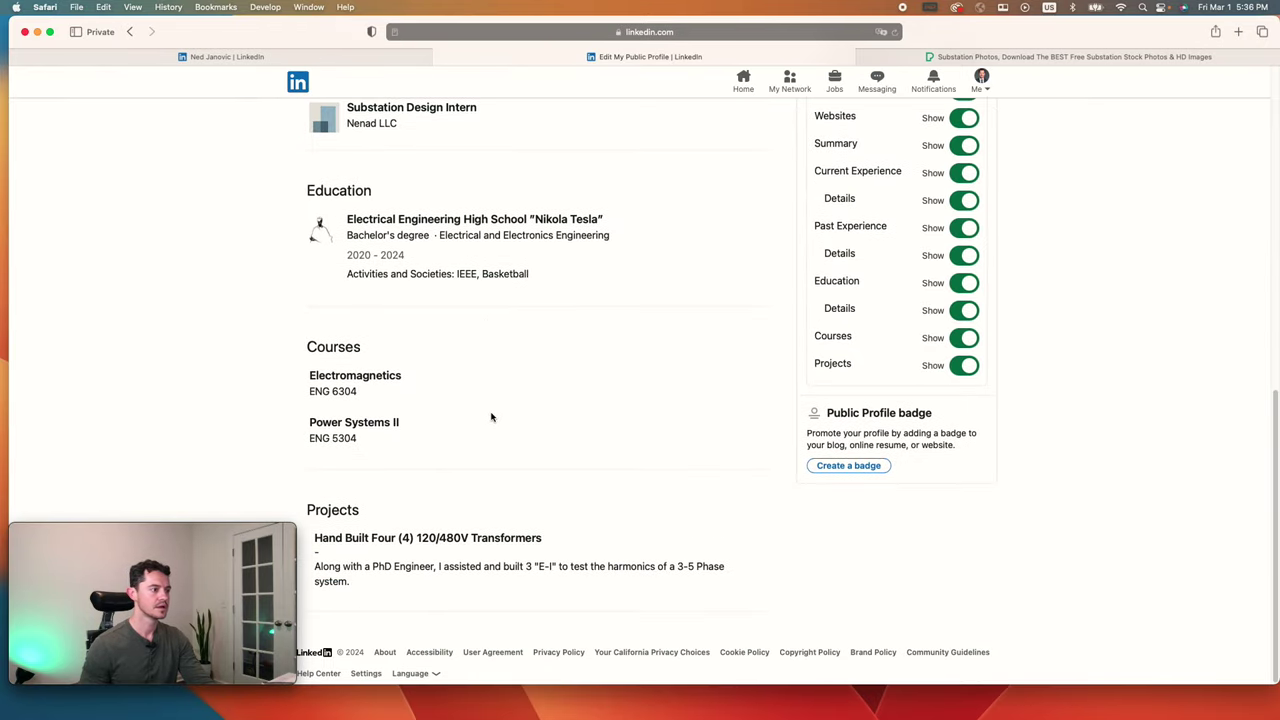
scroll(503, 408, "up", 10)
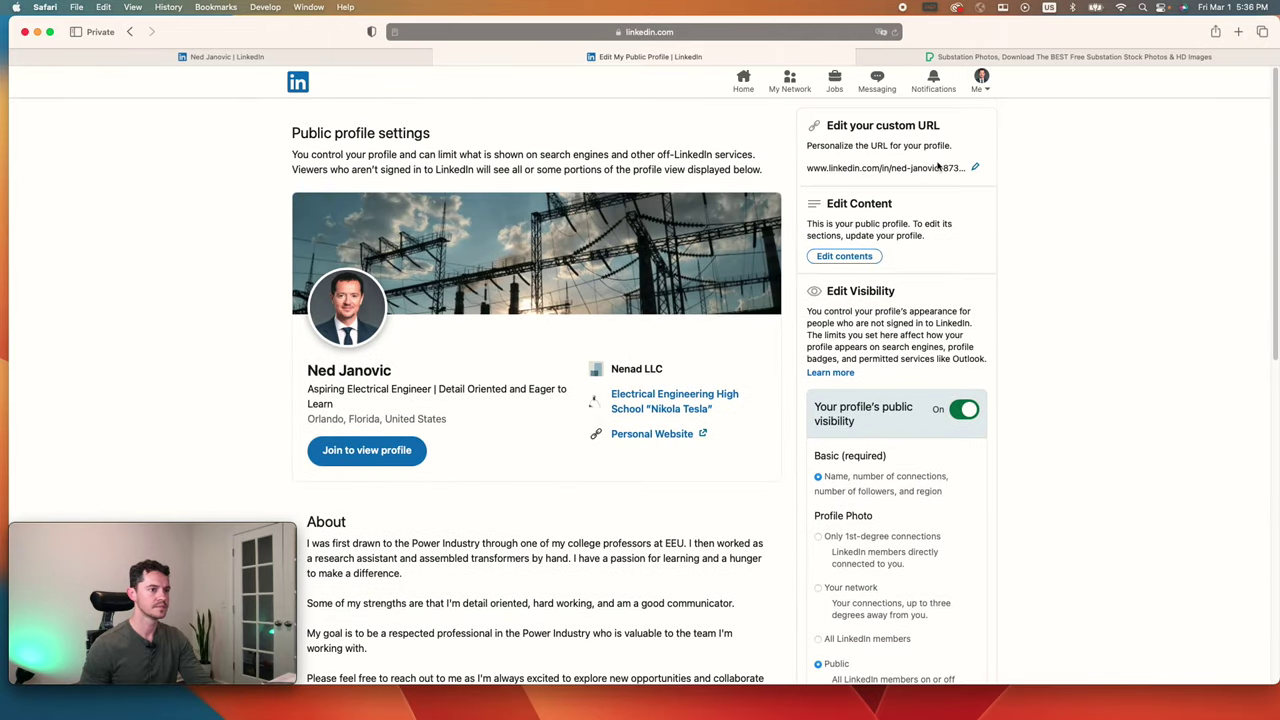
left_click(975, 167)
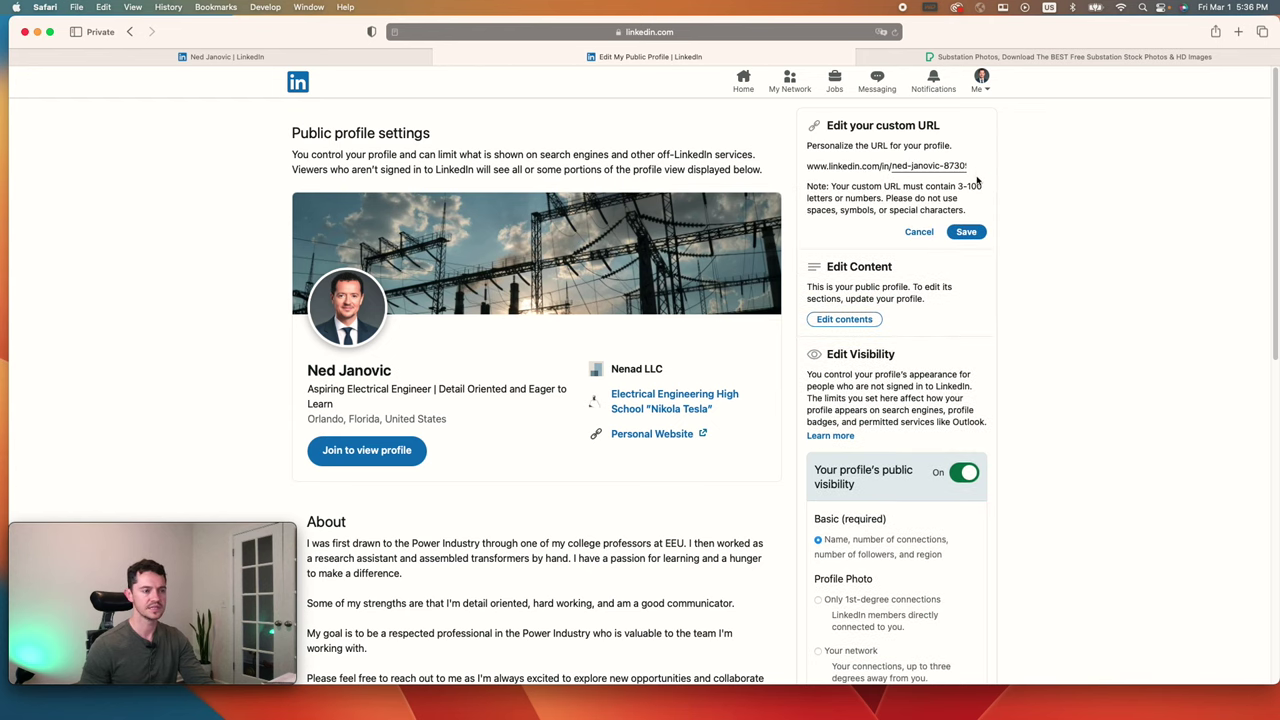
left_click(921, 232)
left_click(352, 57)
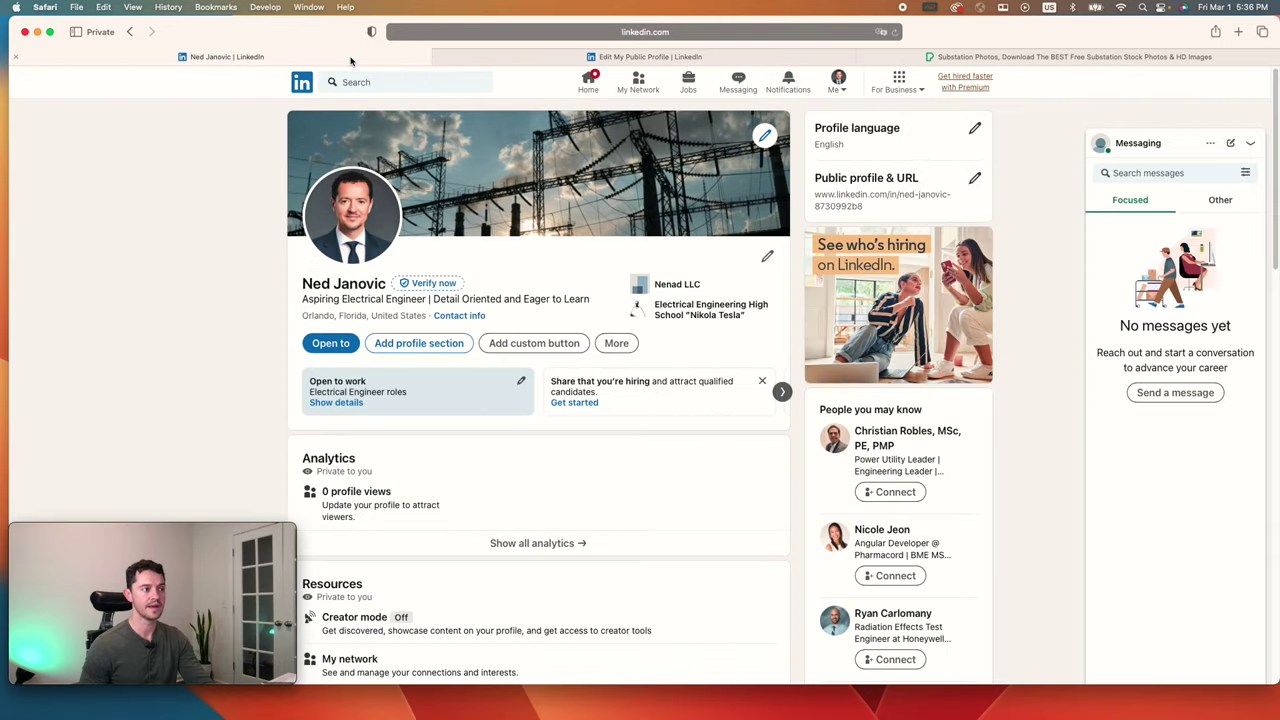